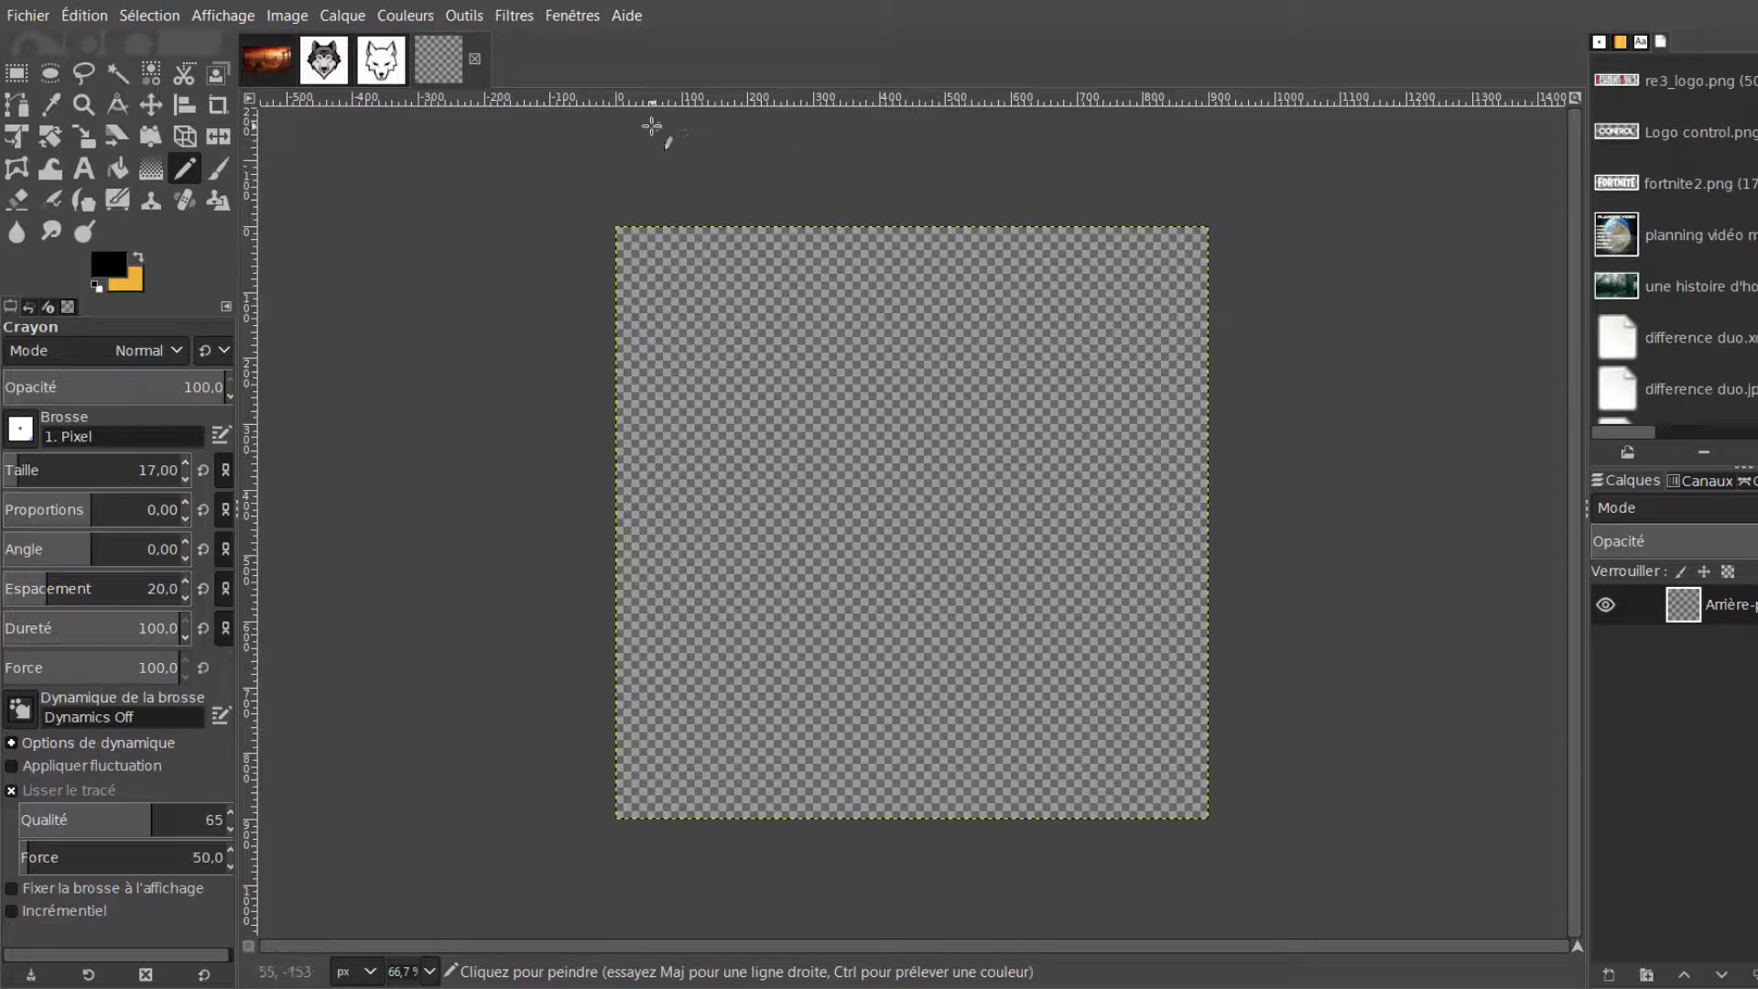
# Examine the wolf outline and the coloured wolf logo as references for the drawing on the blank transparent canvas
pyautogui.click(383, 59)
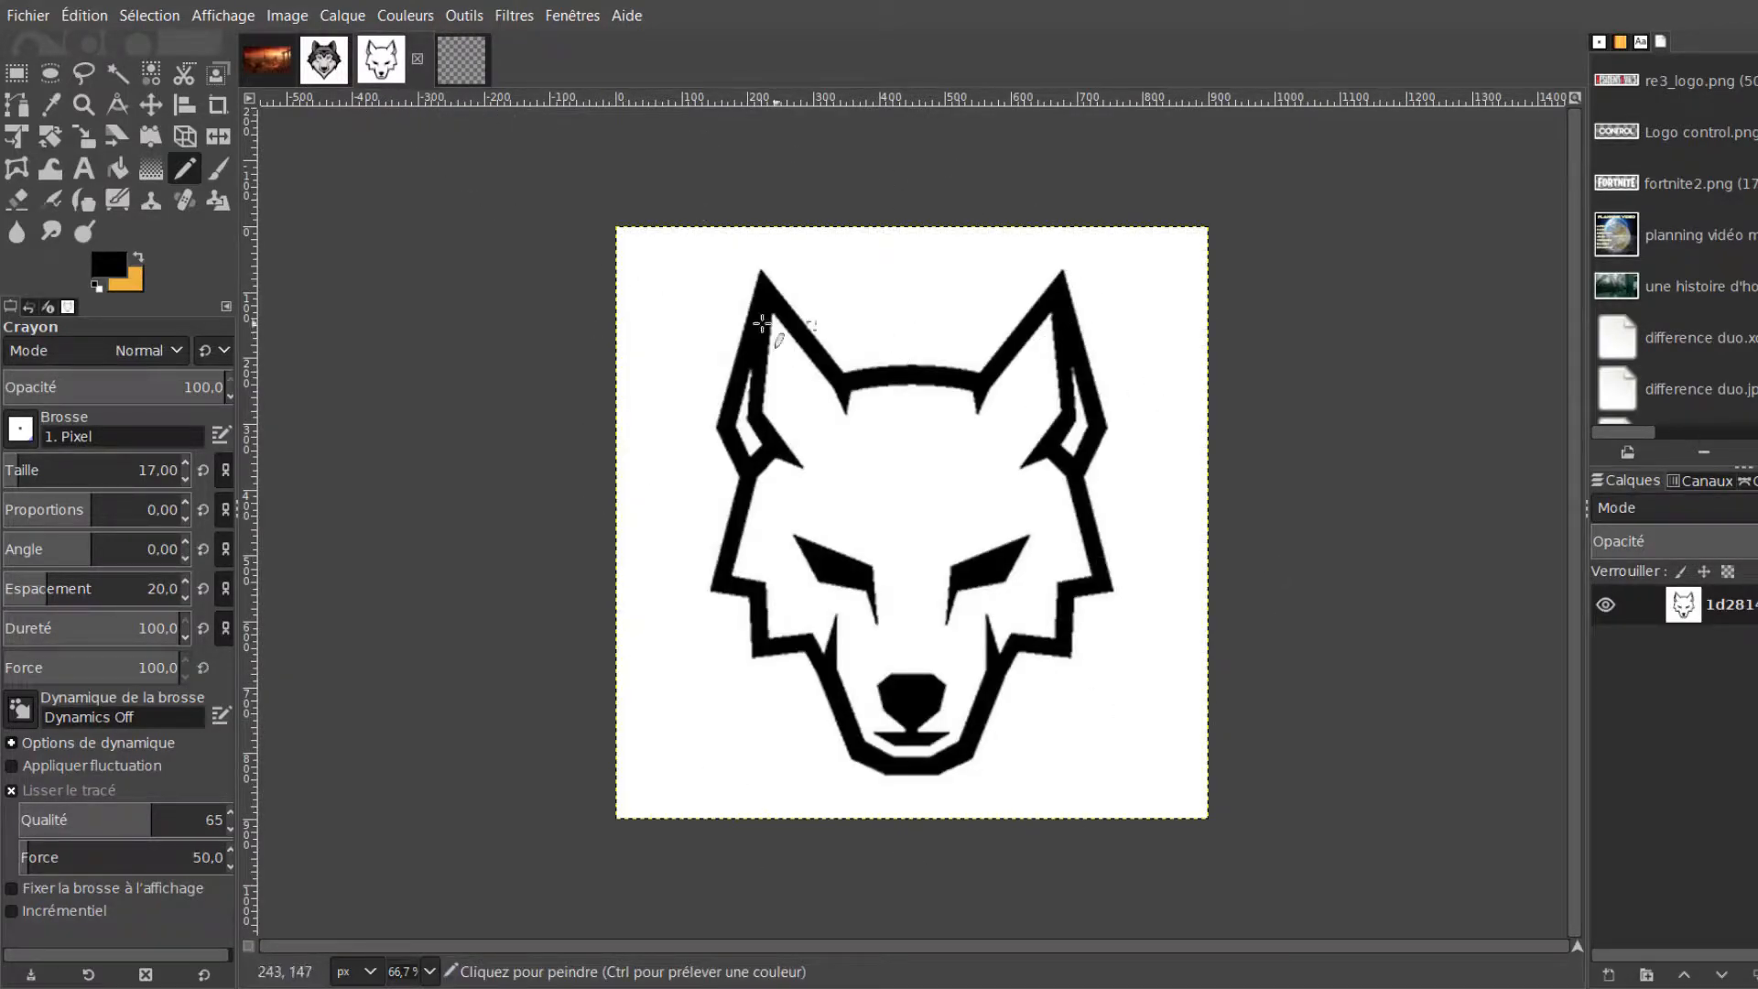
pyautogui.click(323, 59)
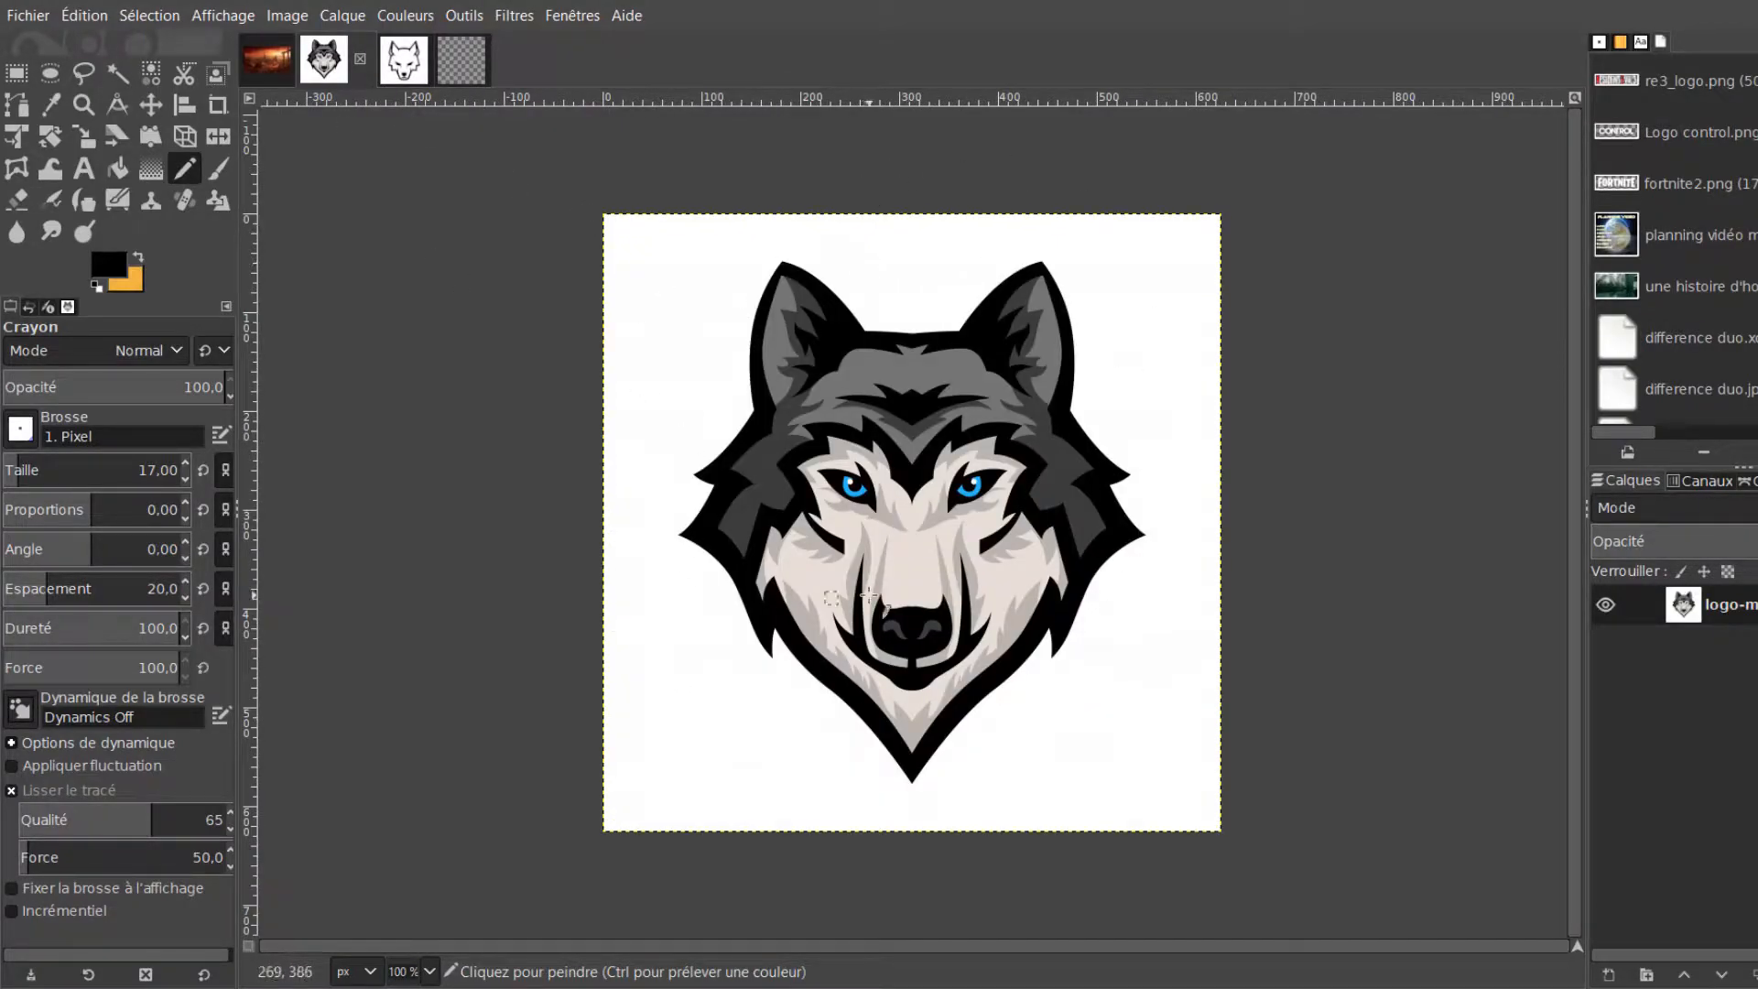
pyautogui.click(414, 59)
pyautogui.click(470, 51)
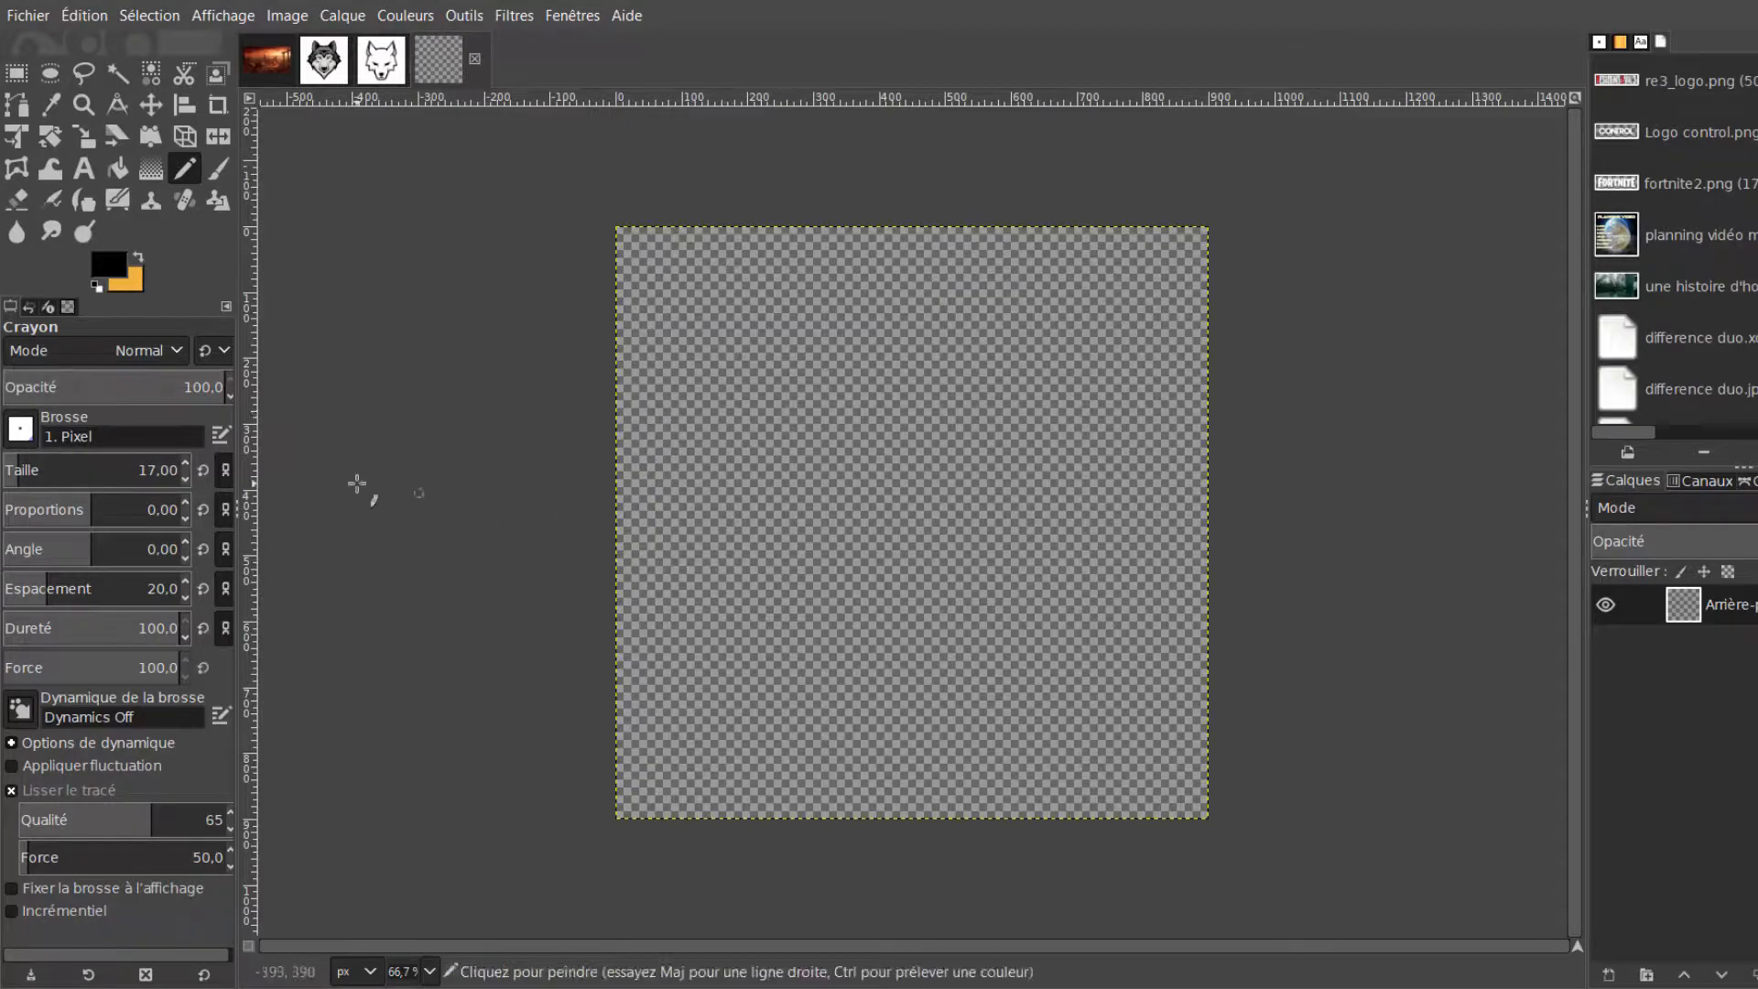
pyautogui.click(380, 75)
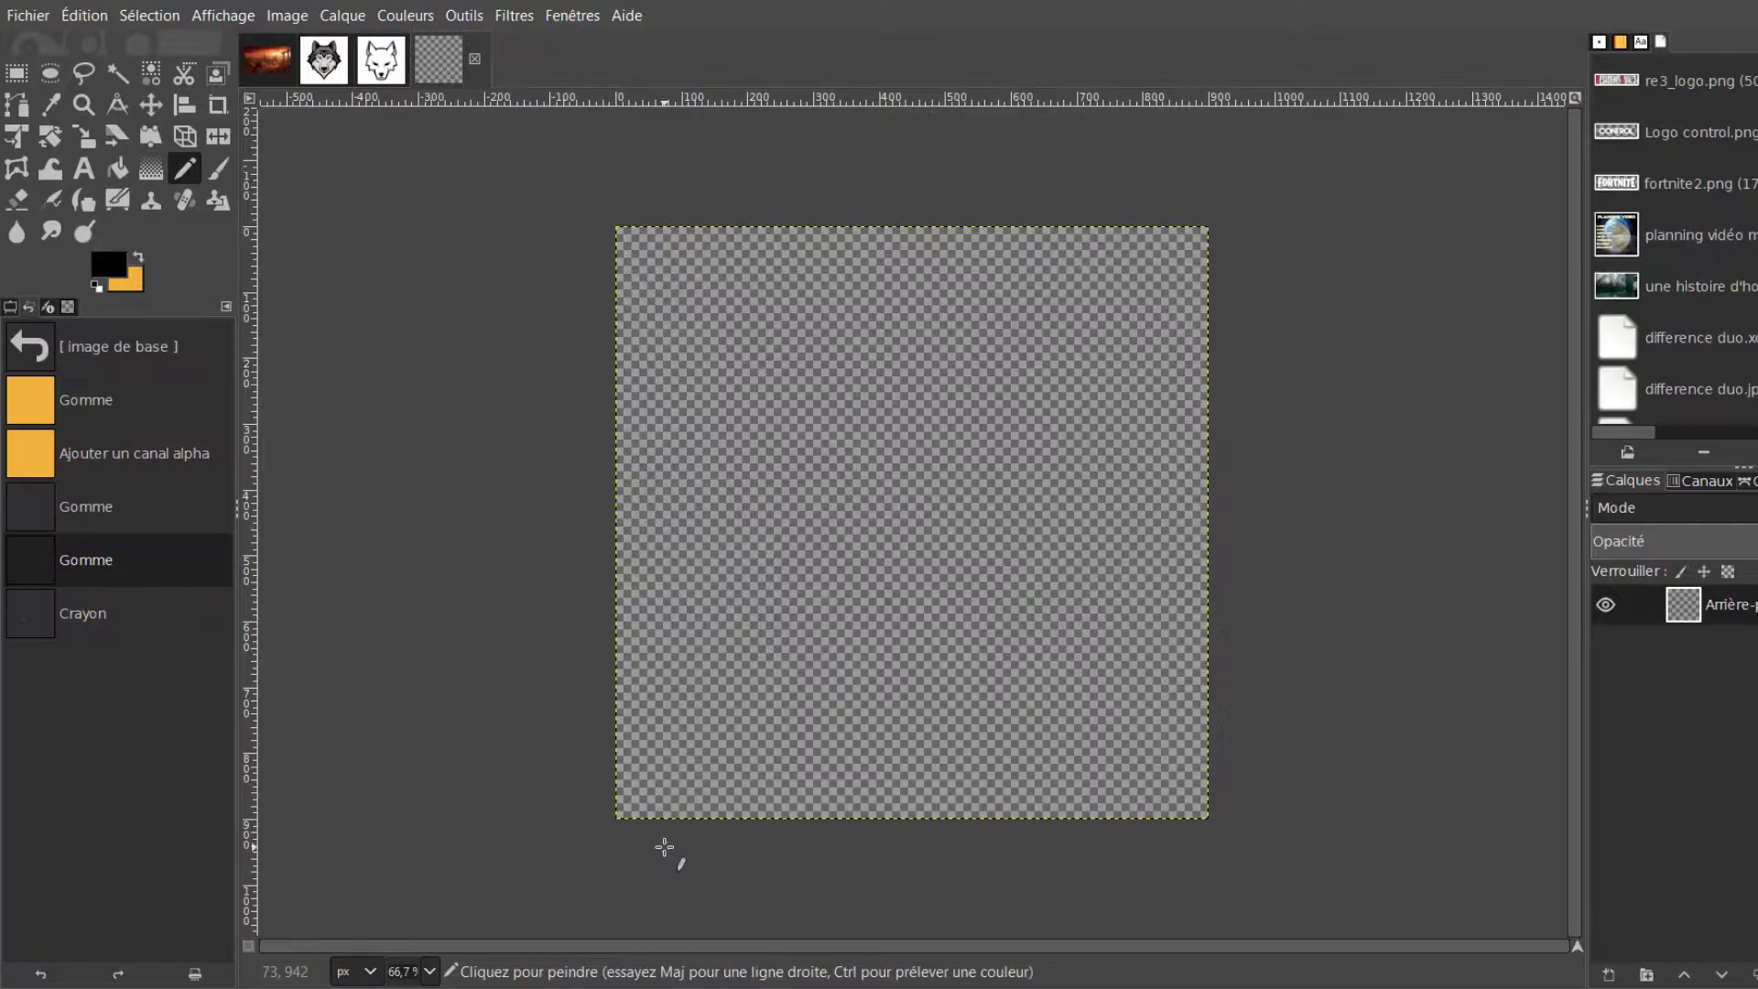
# Draw the left side of the wolf's head from the canvas bottom up to the ear tip with straight 17-pixel black Pencil lines
pyautogui.keyDown('shift'); pyautogui.click(777, 403); pyautogui.keyUp('shift')
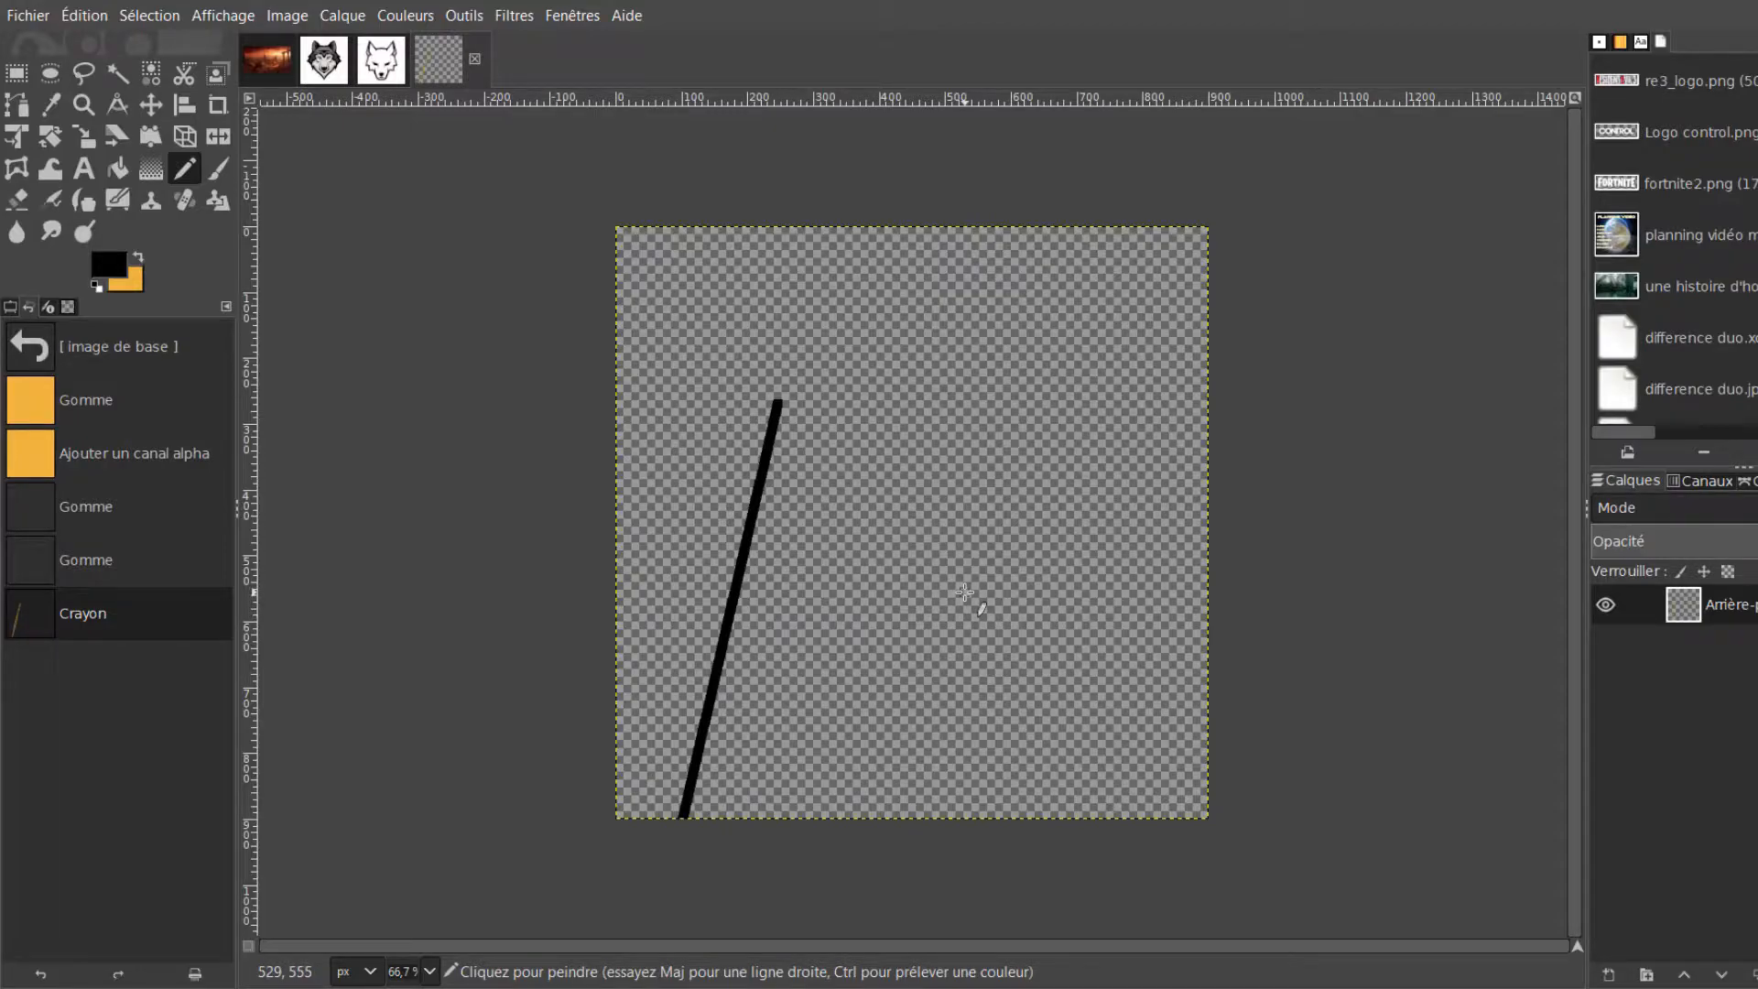
pyautogui.click(778, 400)
pyautogui.keyDown('shift'); pyautogui.click(762, 364); pyautogui.keyUp('shift')
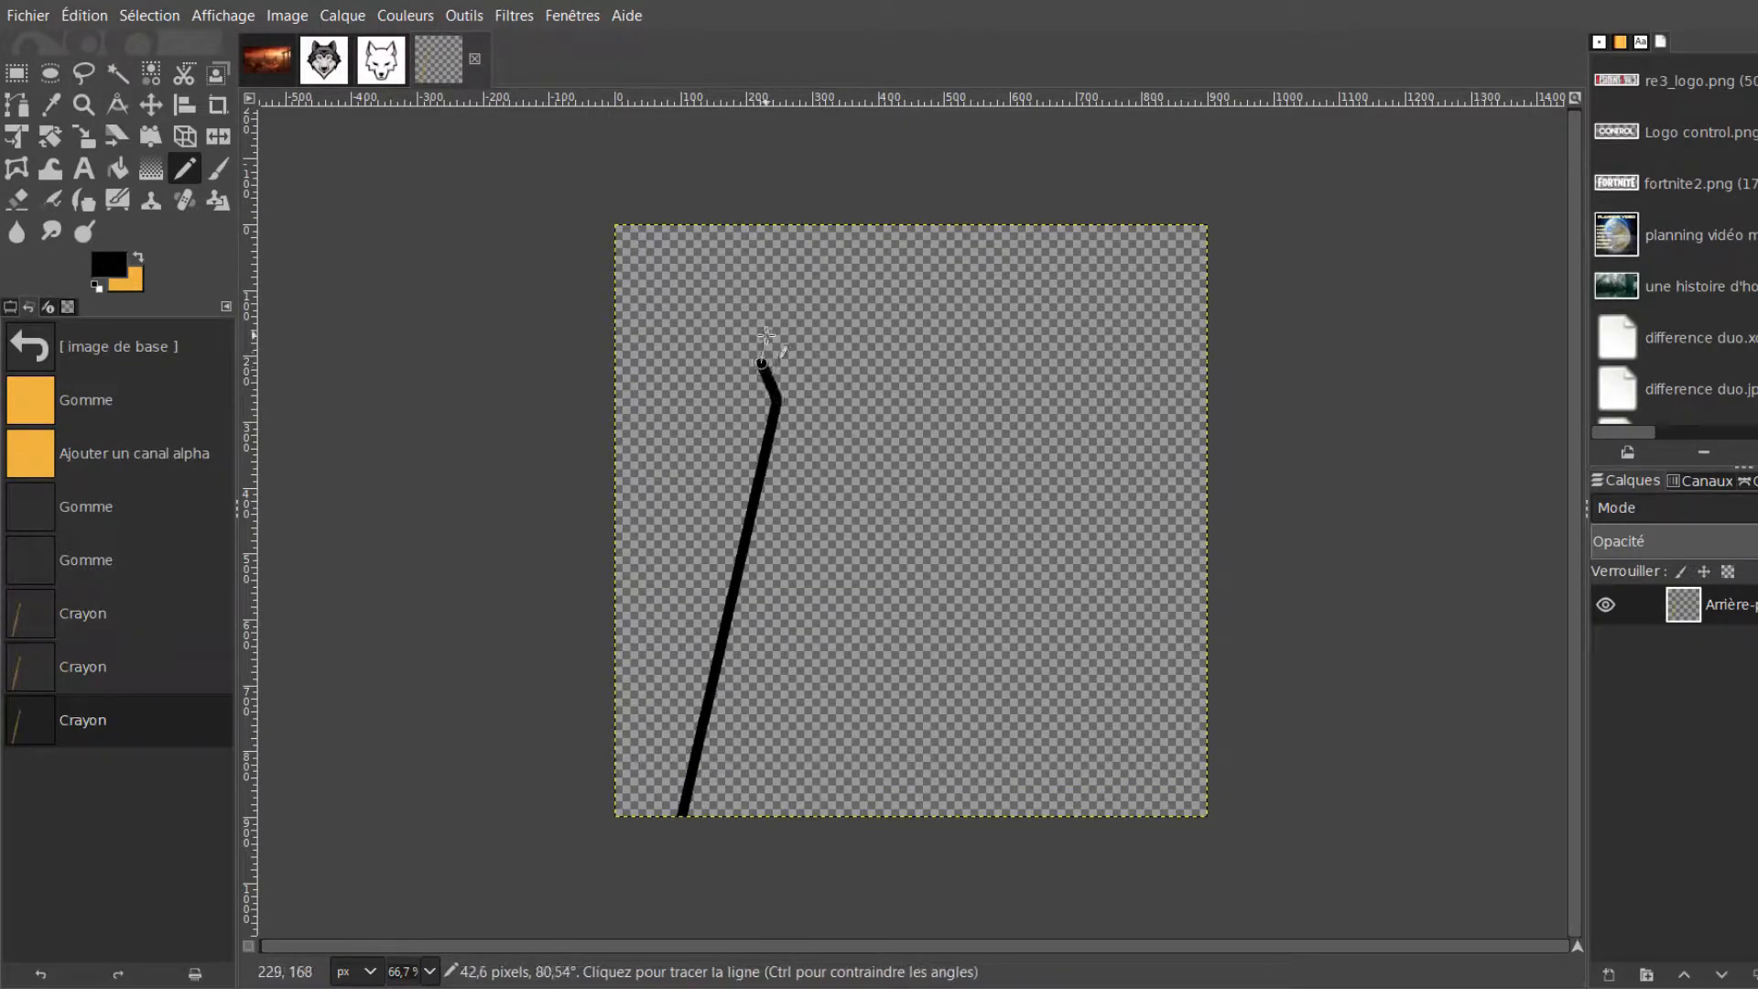
pyautogui.keyDown('shift'); pyautogui.click(782, 291); pyautogui.keyUp('shift')
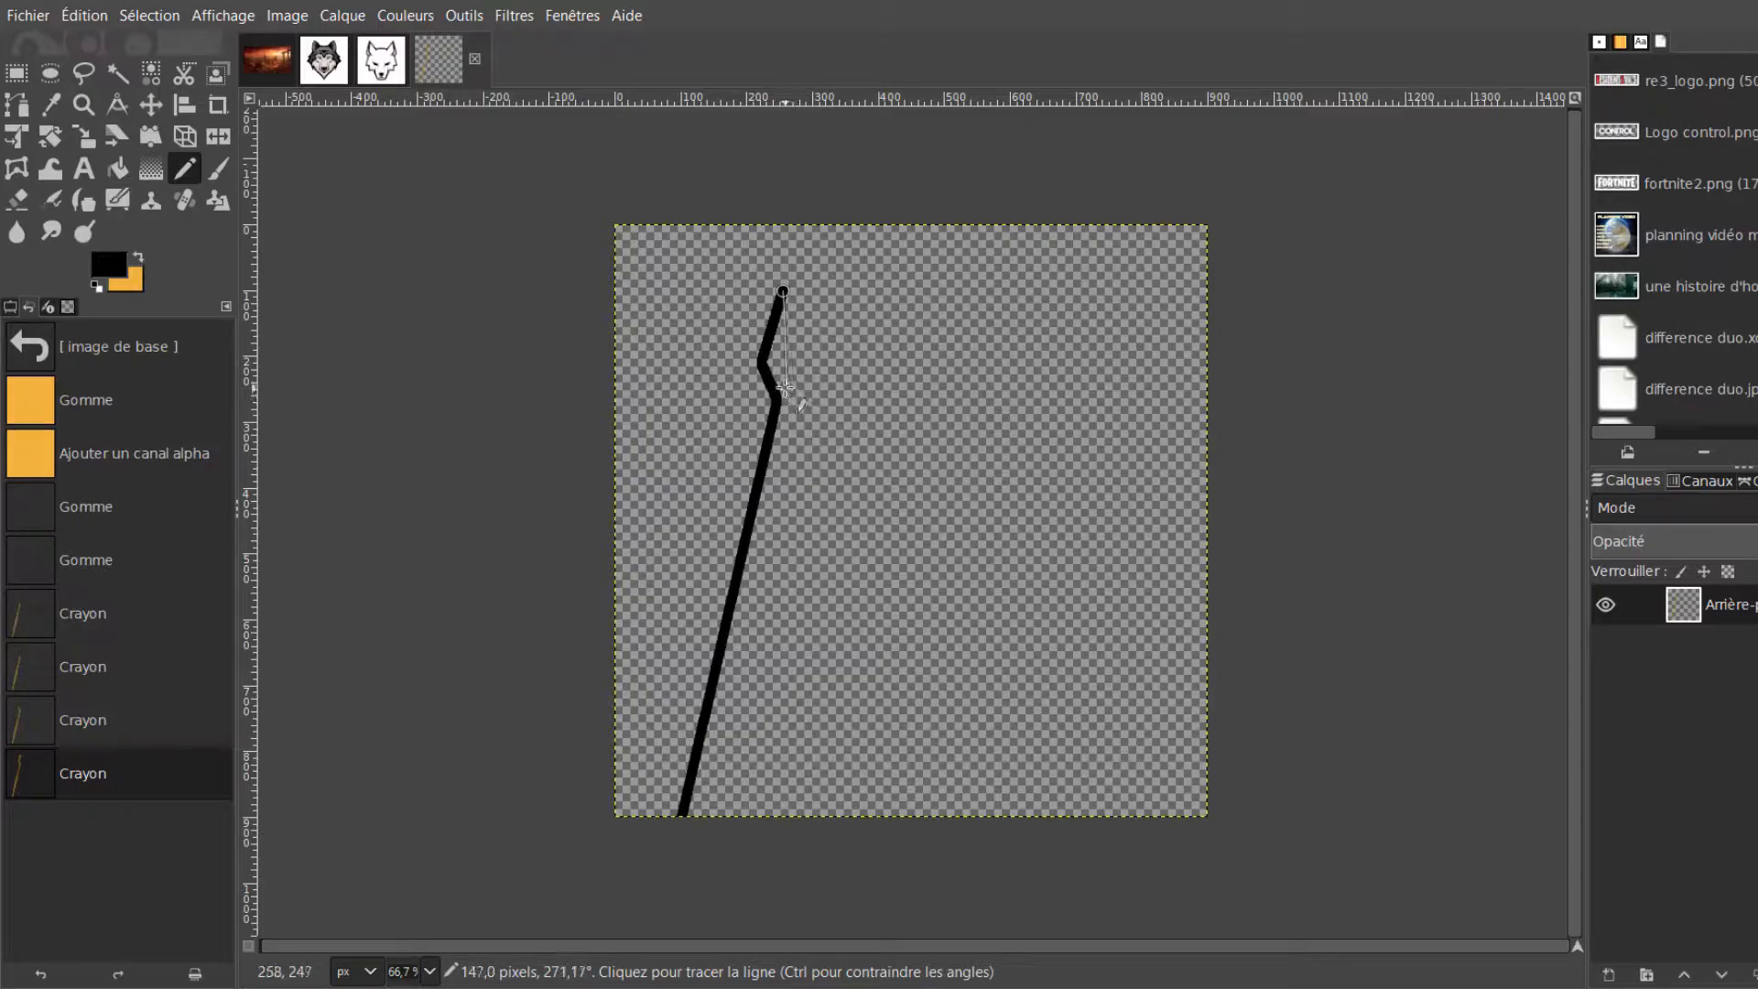
# Draw the ear's inner fold in two straight segments and its inner edge slanting down to the right from the tip
pyautogui.keyDown('shift'); pyautogui.click(796, 361); pyautogui.keyUp('shift')
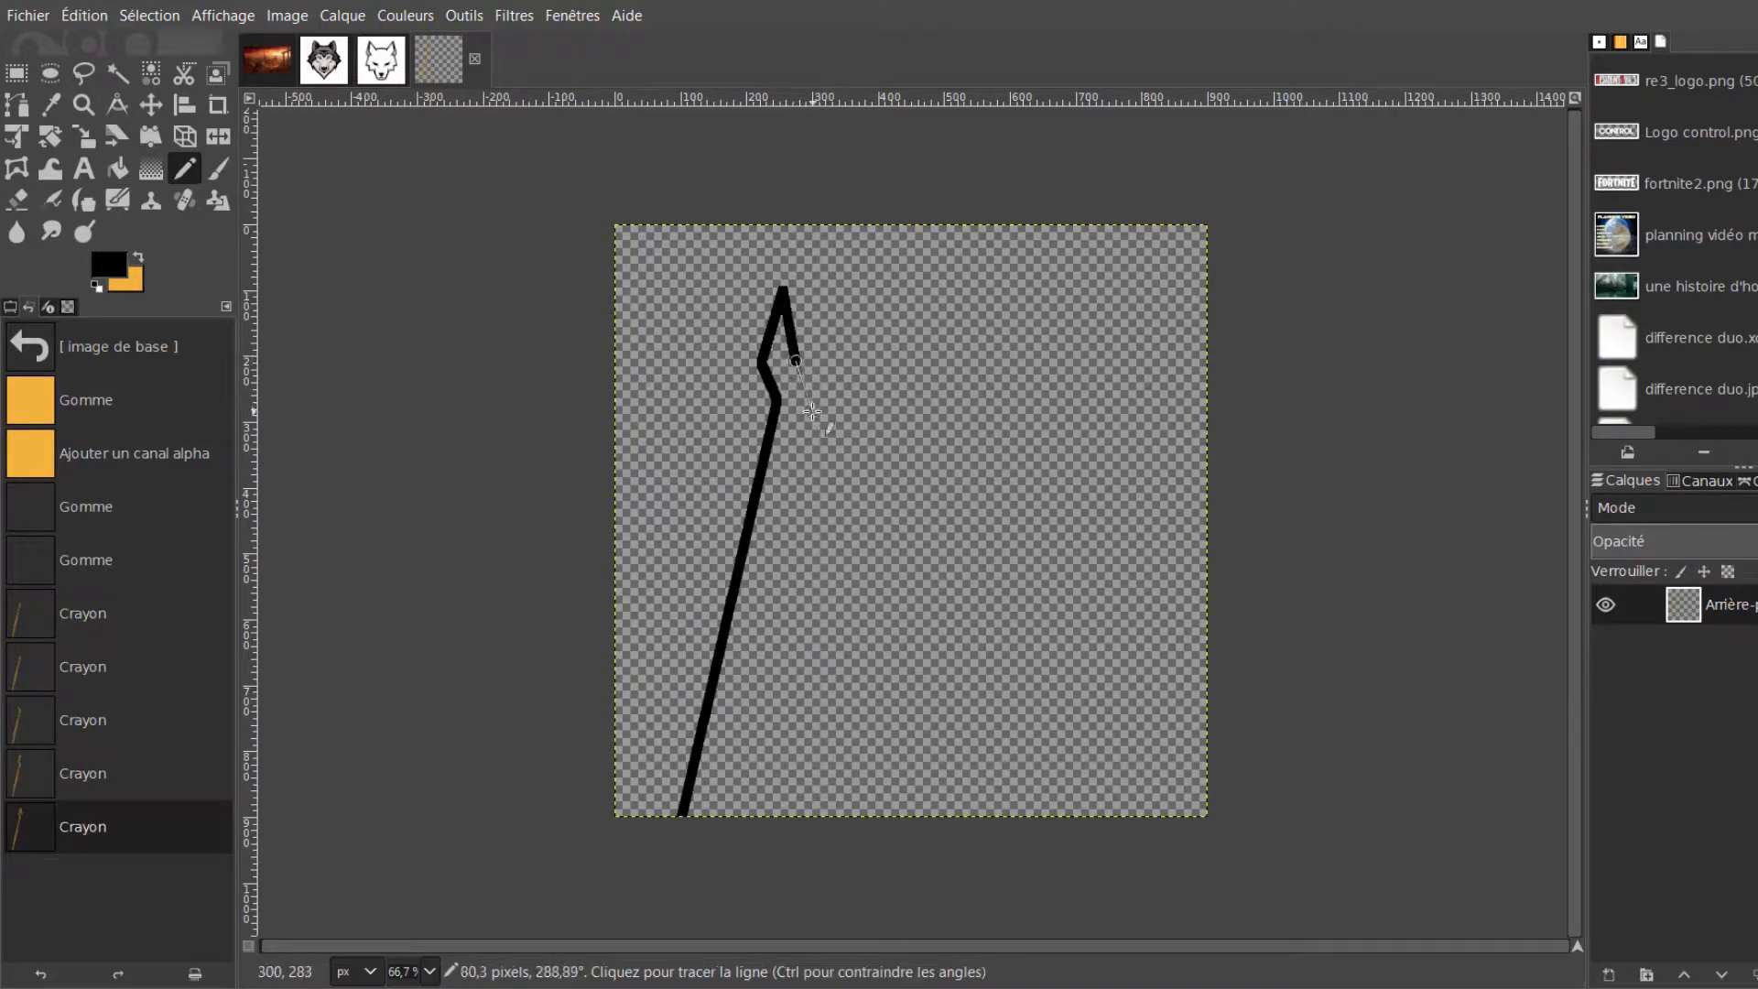
pyautogui.keyDown('shift'); pyautogui.click(810, 396); pyautogui.keyUp('shift')
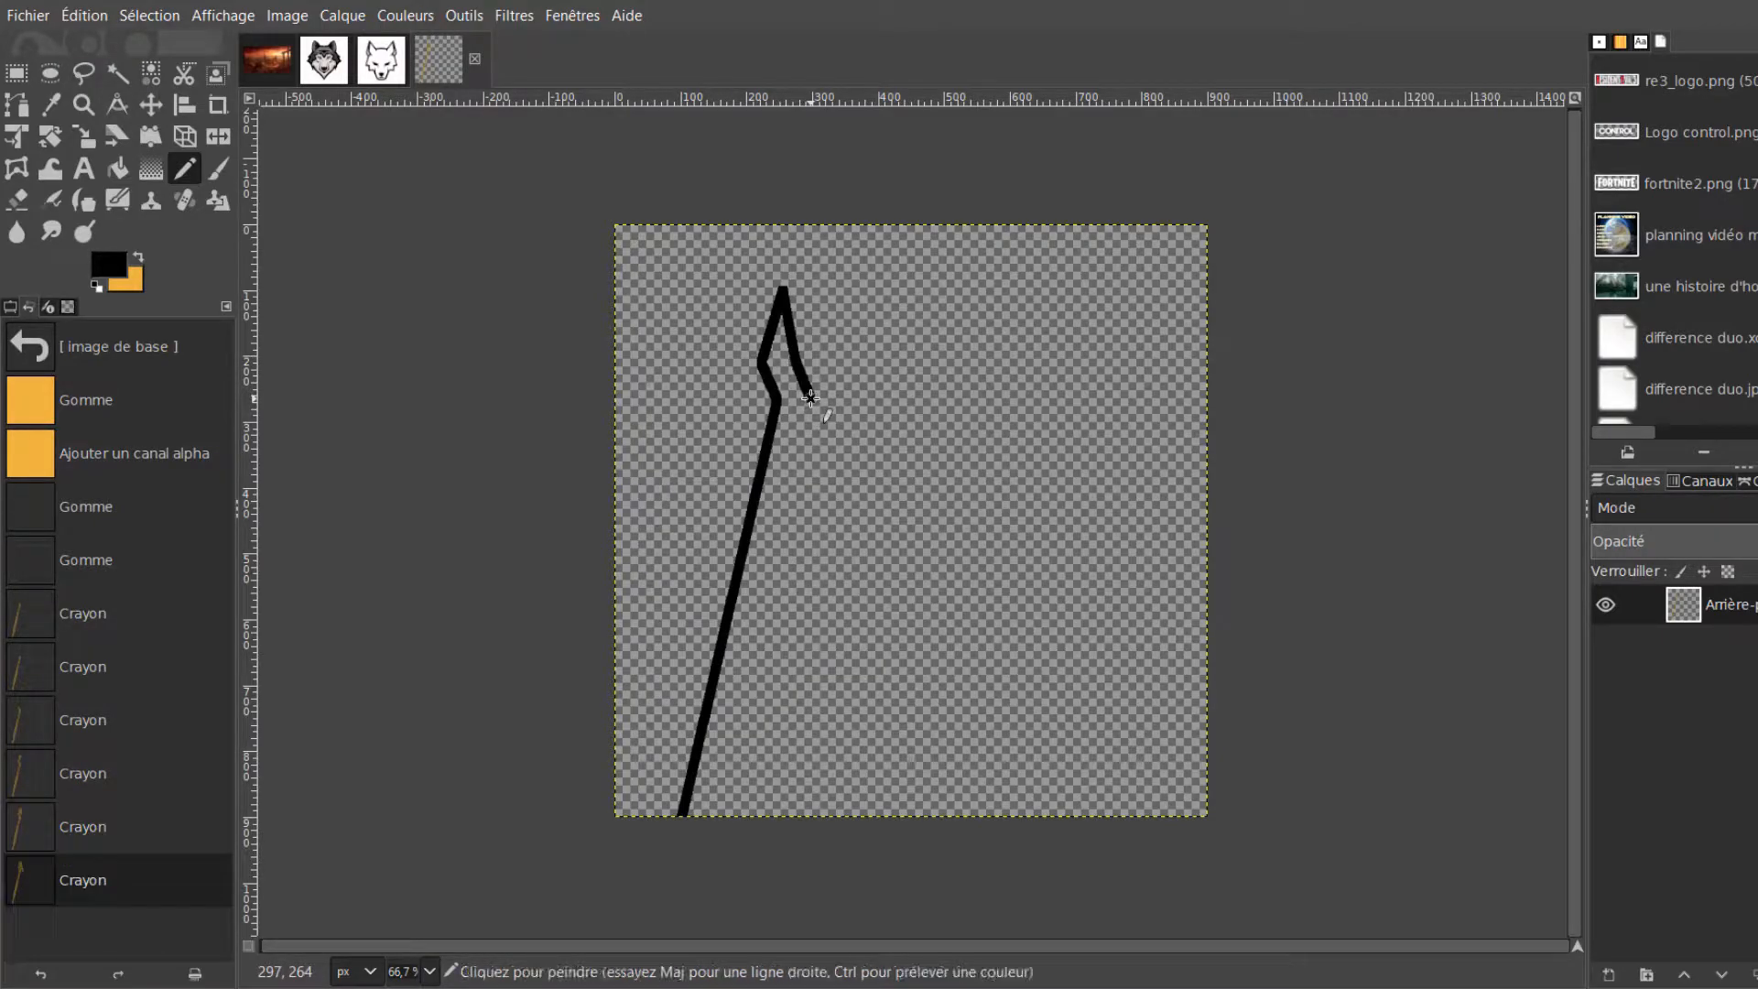
pyautogui.keyDown('shift'); pyautogui.click(783, 291); pyautogui.keyUp('shift')
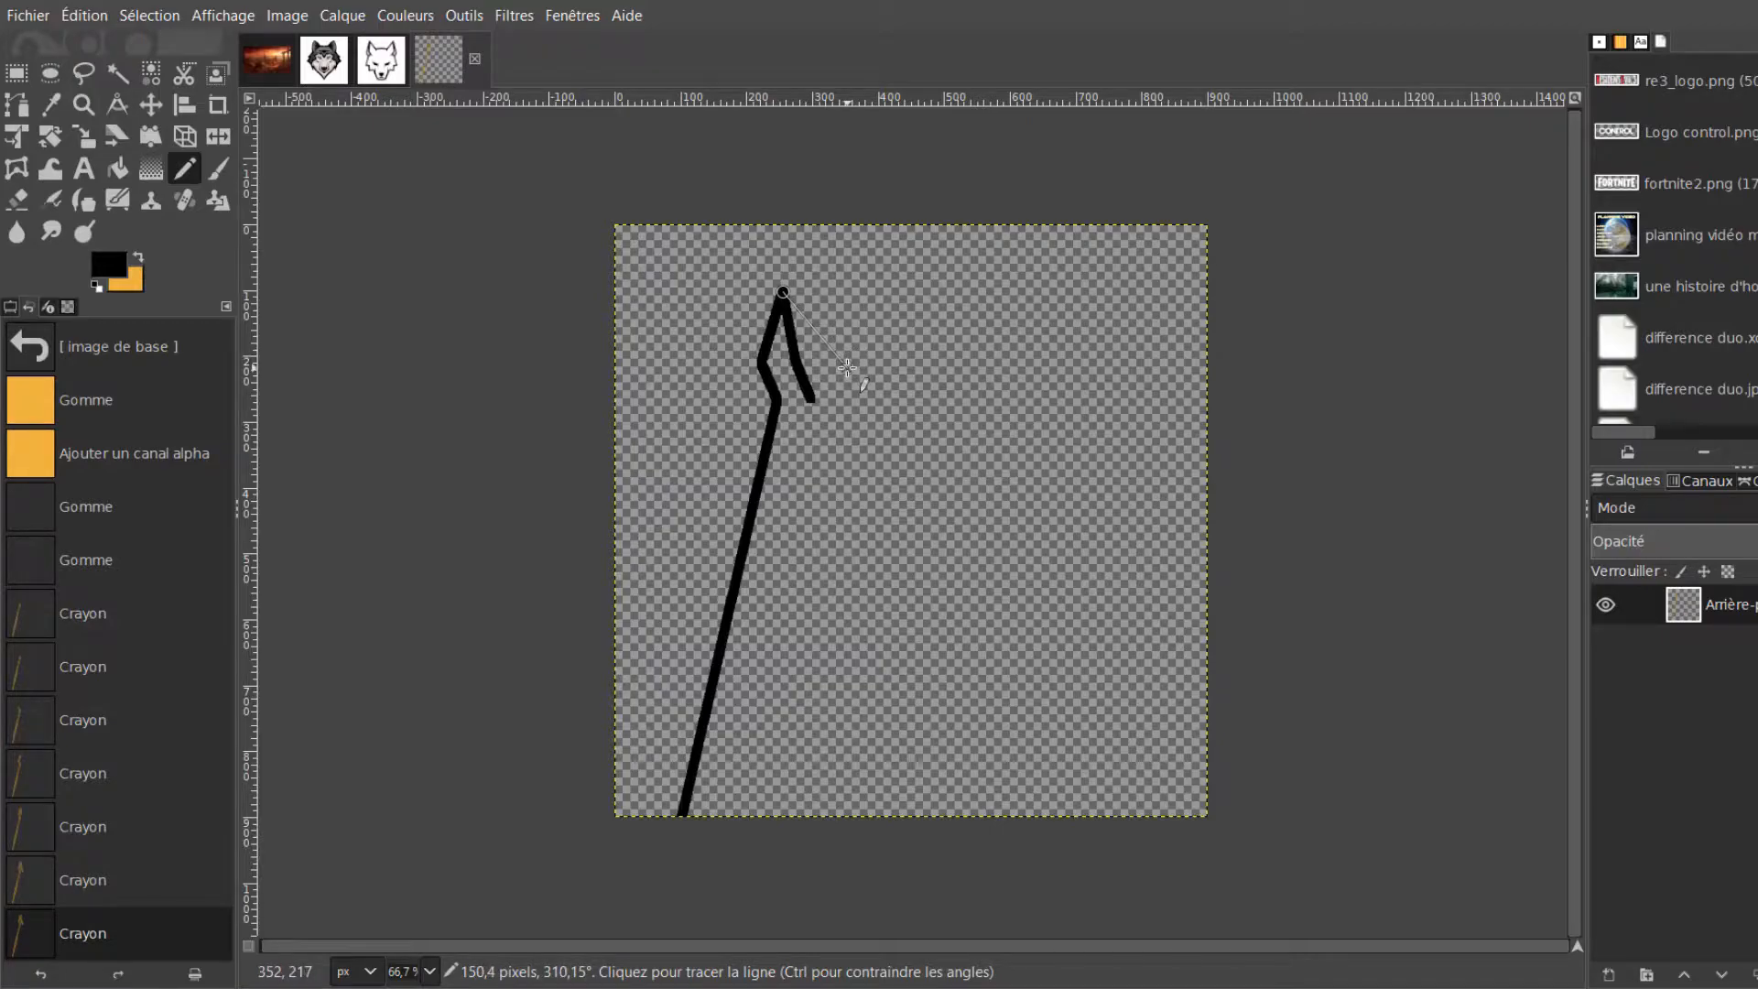
pyautogui.keyDown('shift'); pyautogui.click(848, 369); pyautogui.keyUp('shift')
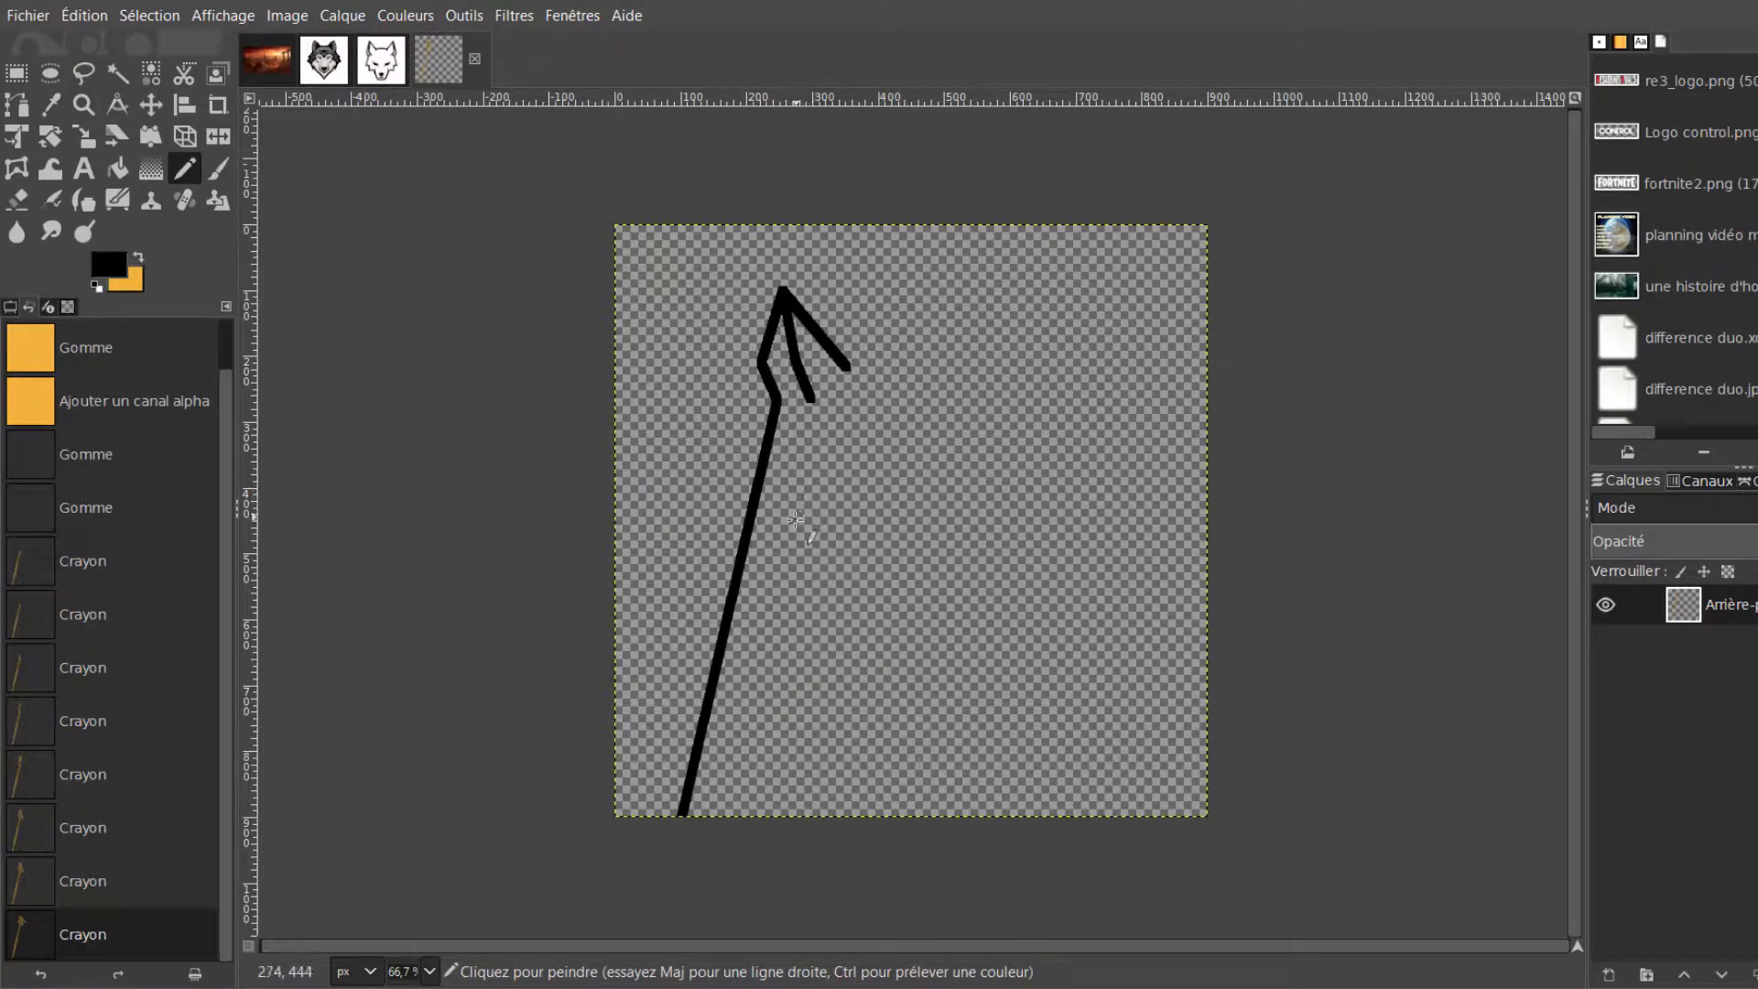
# Draw the zigzag cheek fur and the jaw line in four connected straight segments, starting midway along the head's side line
pyautogui.click(735, 580)
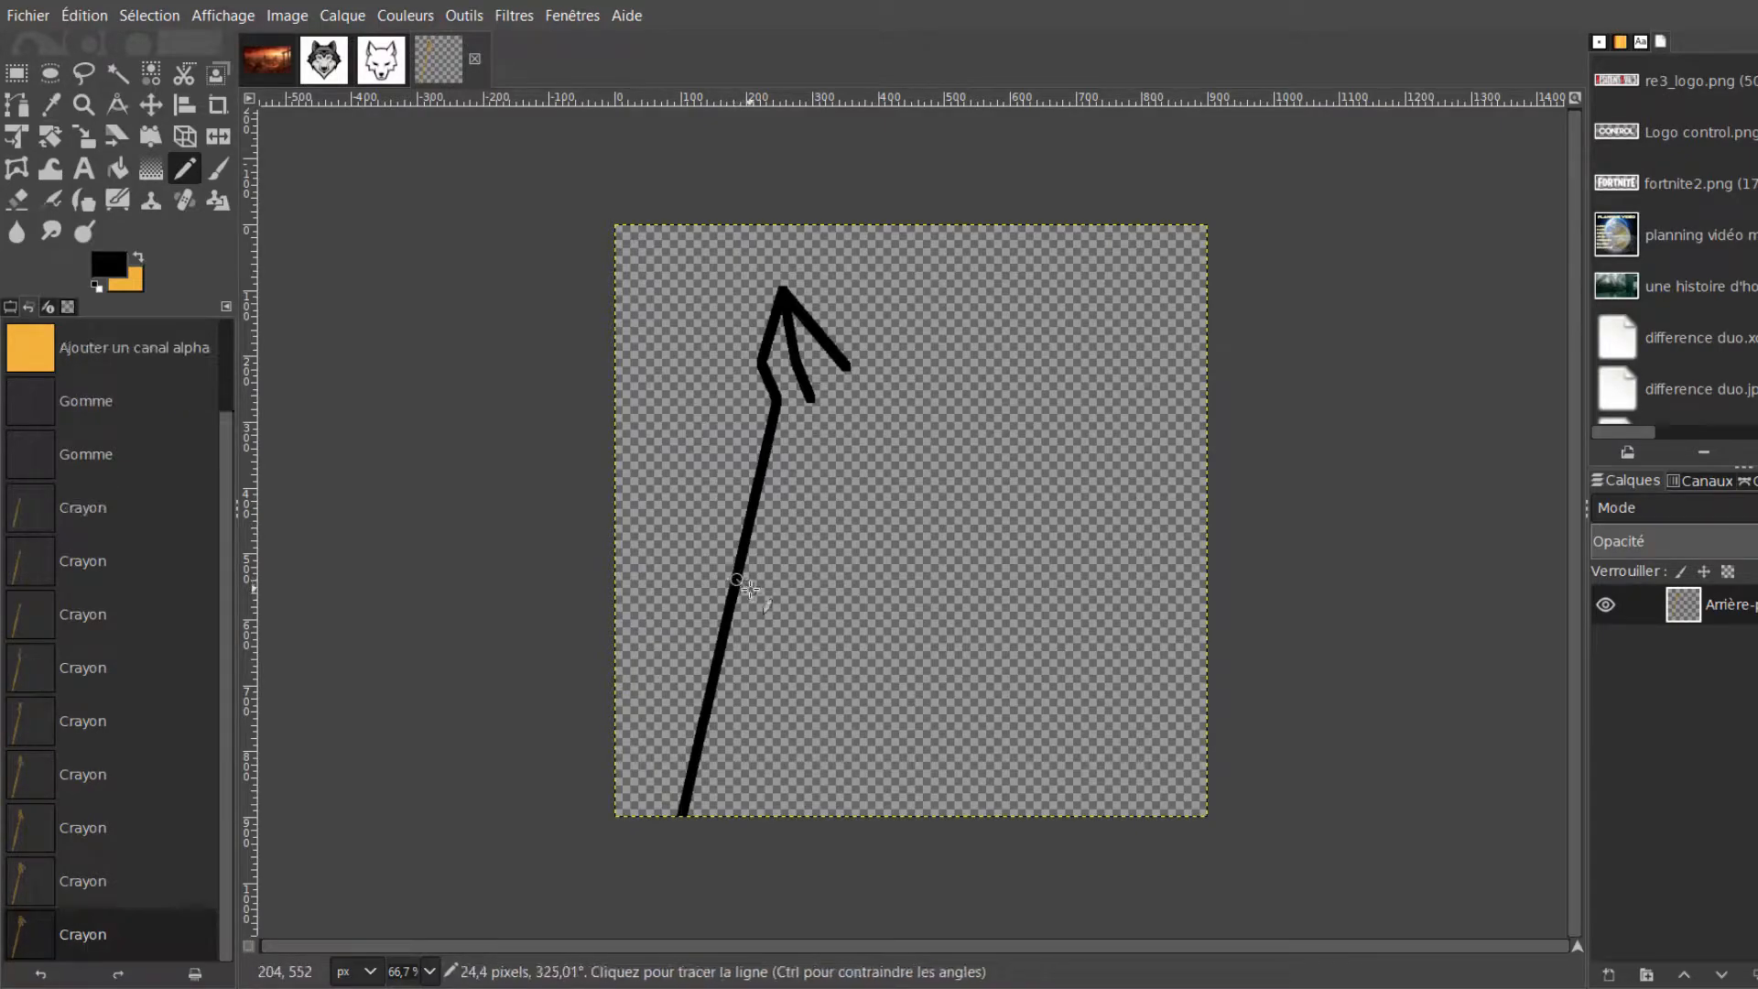
pyautogui.keyDown('shift'); pyautogui.click(798, 604); pyautogui.keyUp('shift')
pyautogui.keyDown('shift'); pyautogui.click(768, 663); pyautogui.keyUp('shift')
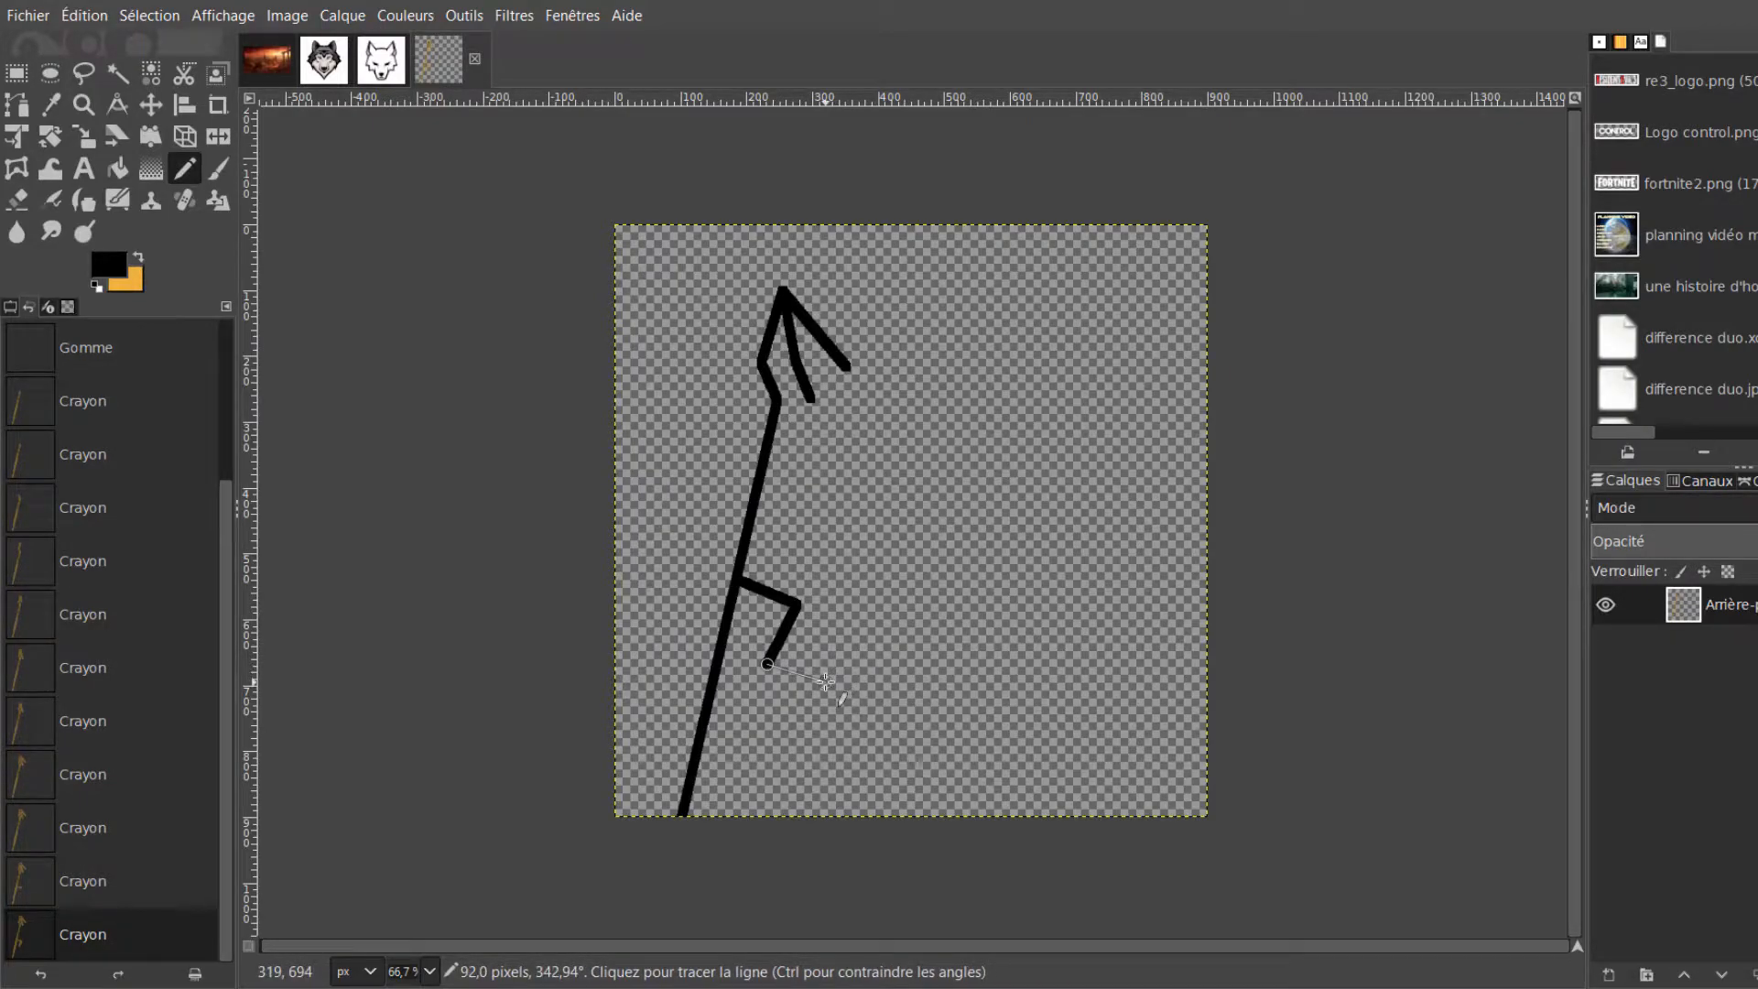
pyautogui.keyDown('shift'); pyautogui.click(825, 679); pyautogui.keyUp('shift')
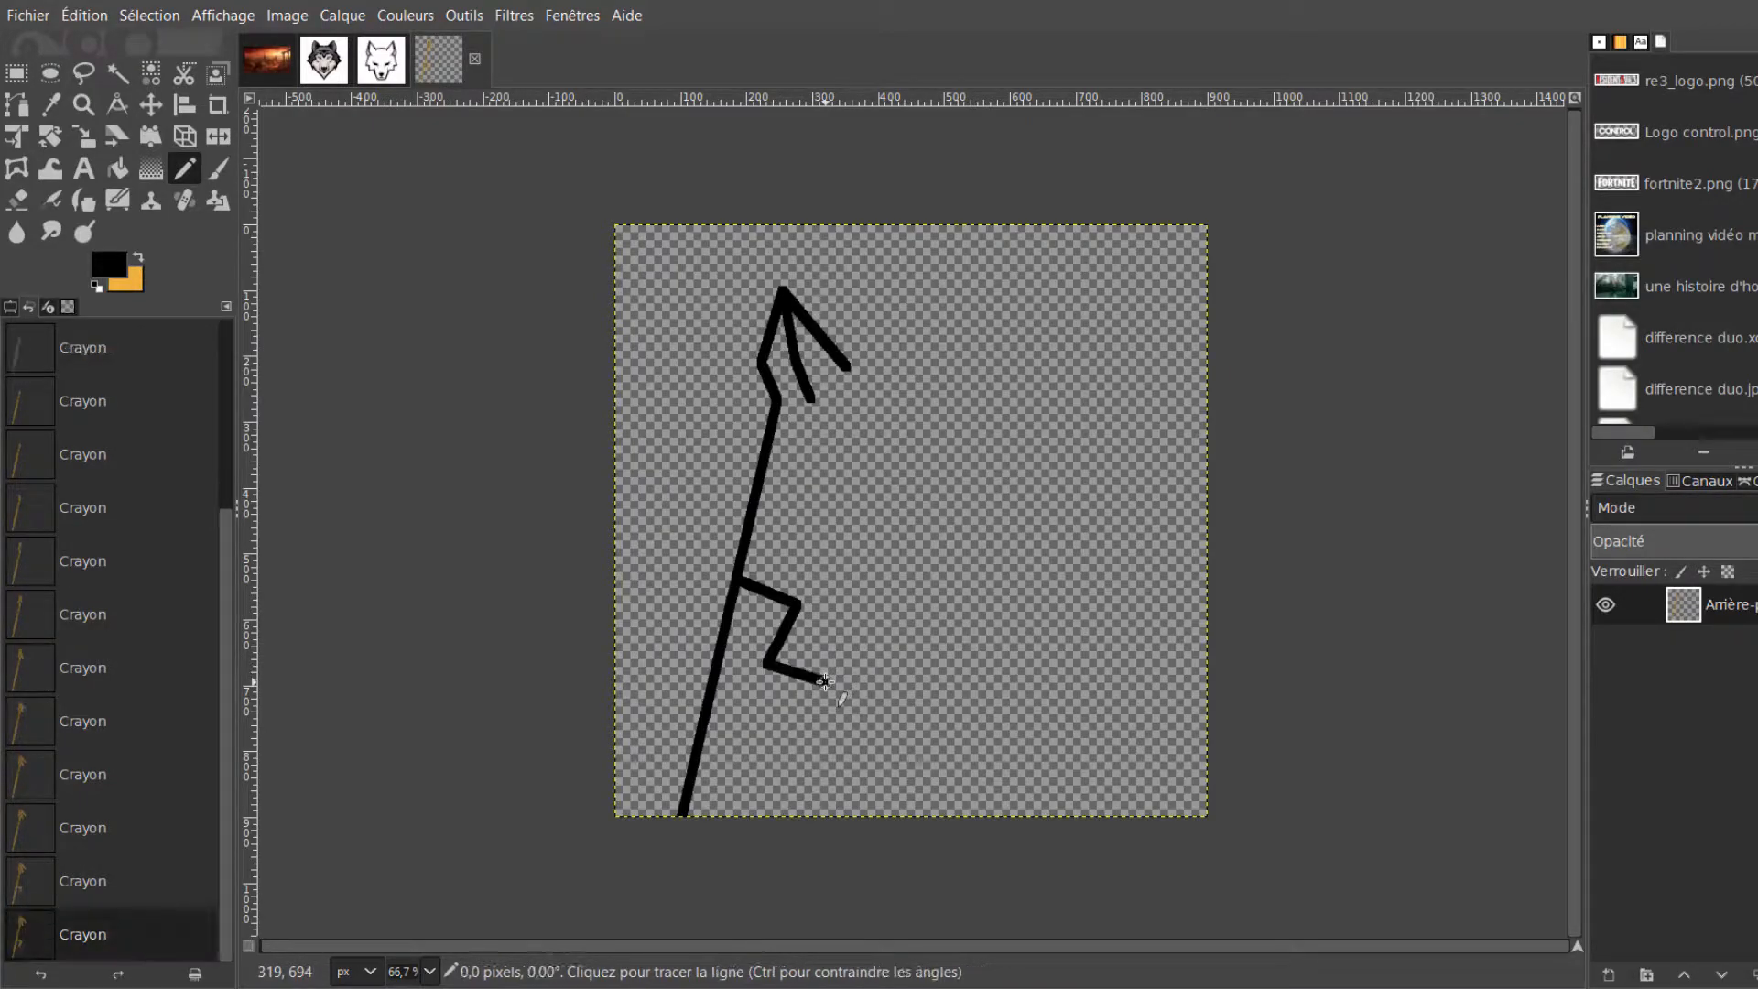
pyautogui.keyDown('shift'); pyautogui.click(851, 787); pyautogui.keyUp('shift')
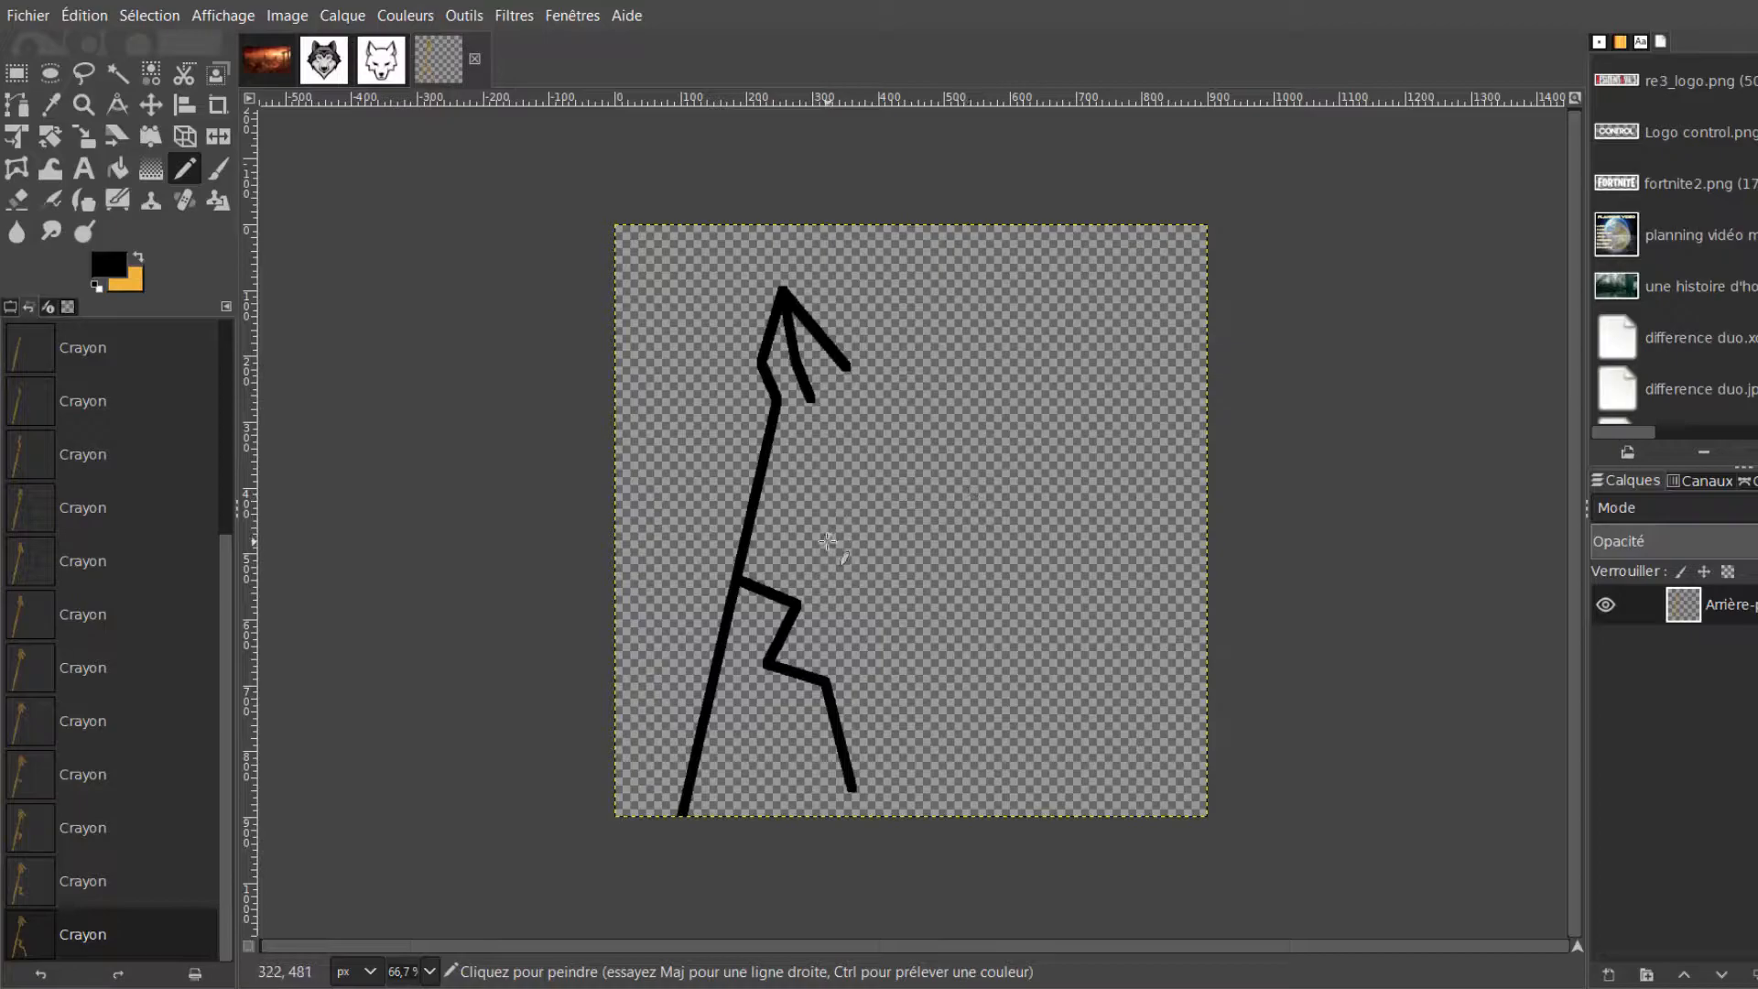
# Draw the left eye as a narrow slanted triangle of straight Pencil lines between the ear and the cheek
pyautogui.keyDown('ctrl'); pyautogui.scroll(1, 820, 550); pyautogui.keyUp('ctrl')
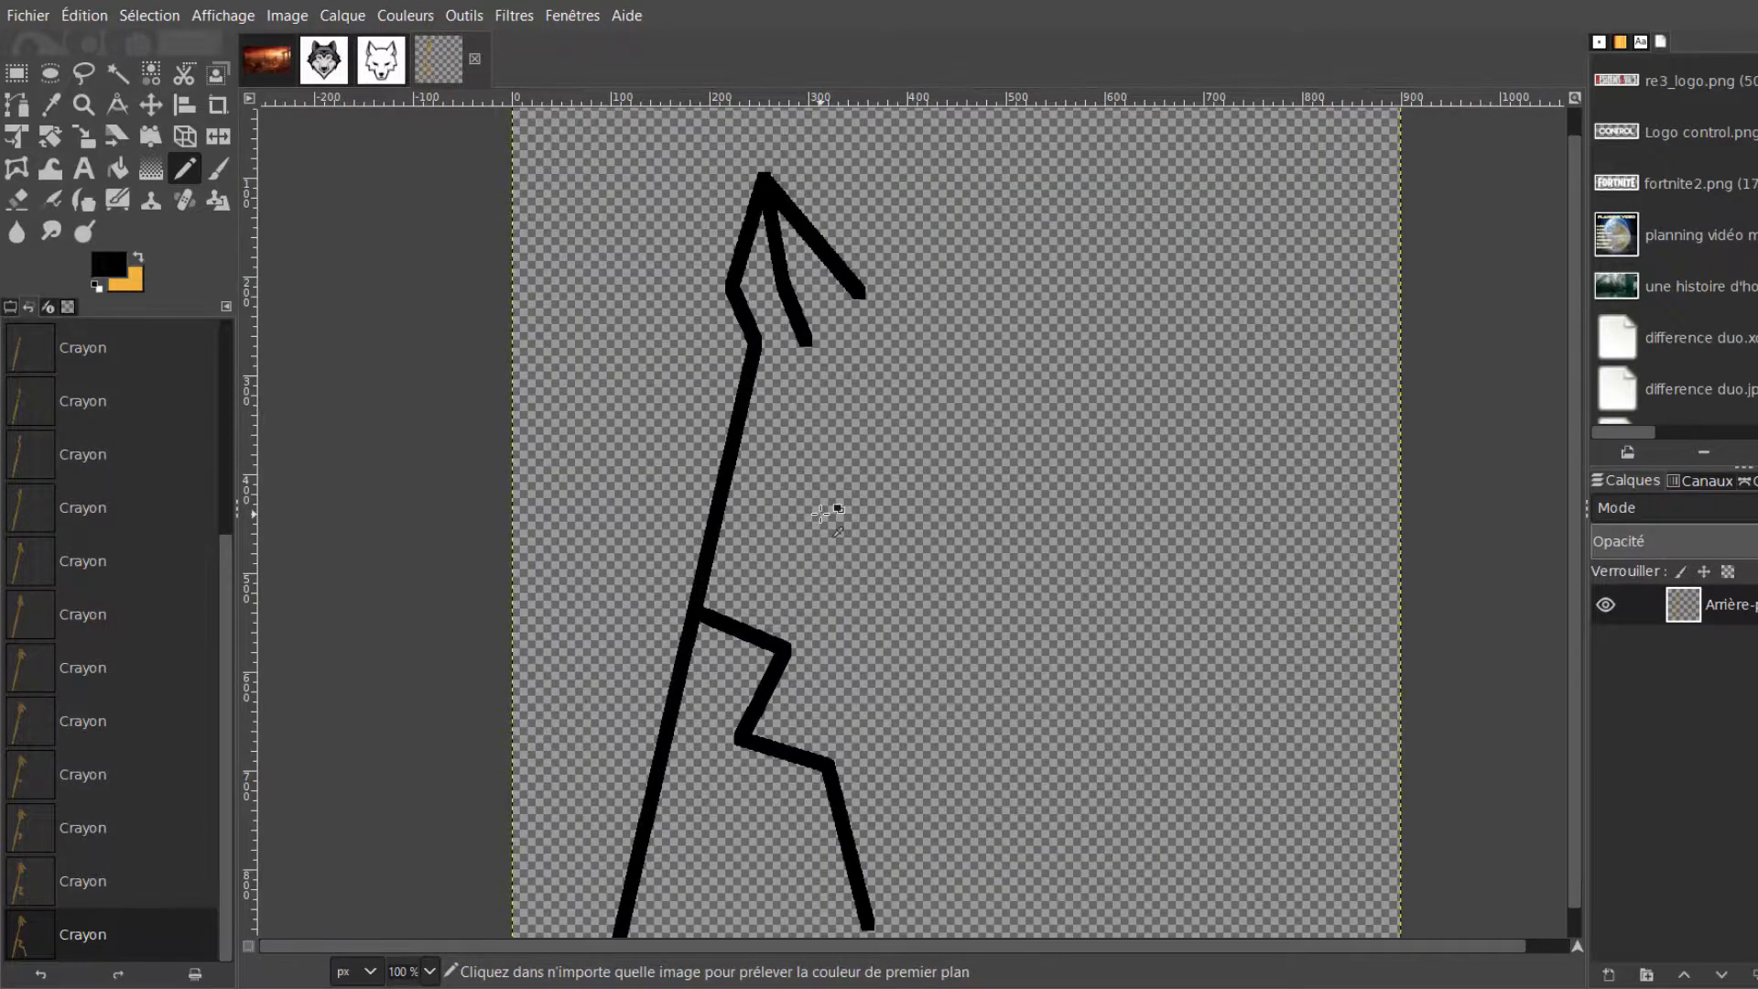
pyautogui.click(816, 473)
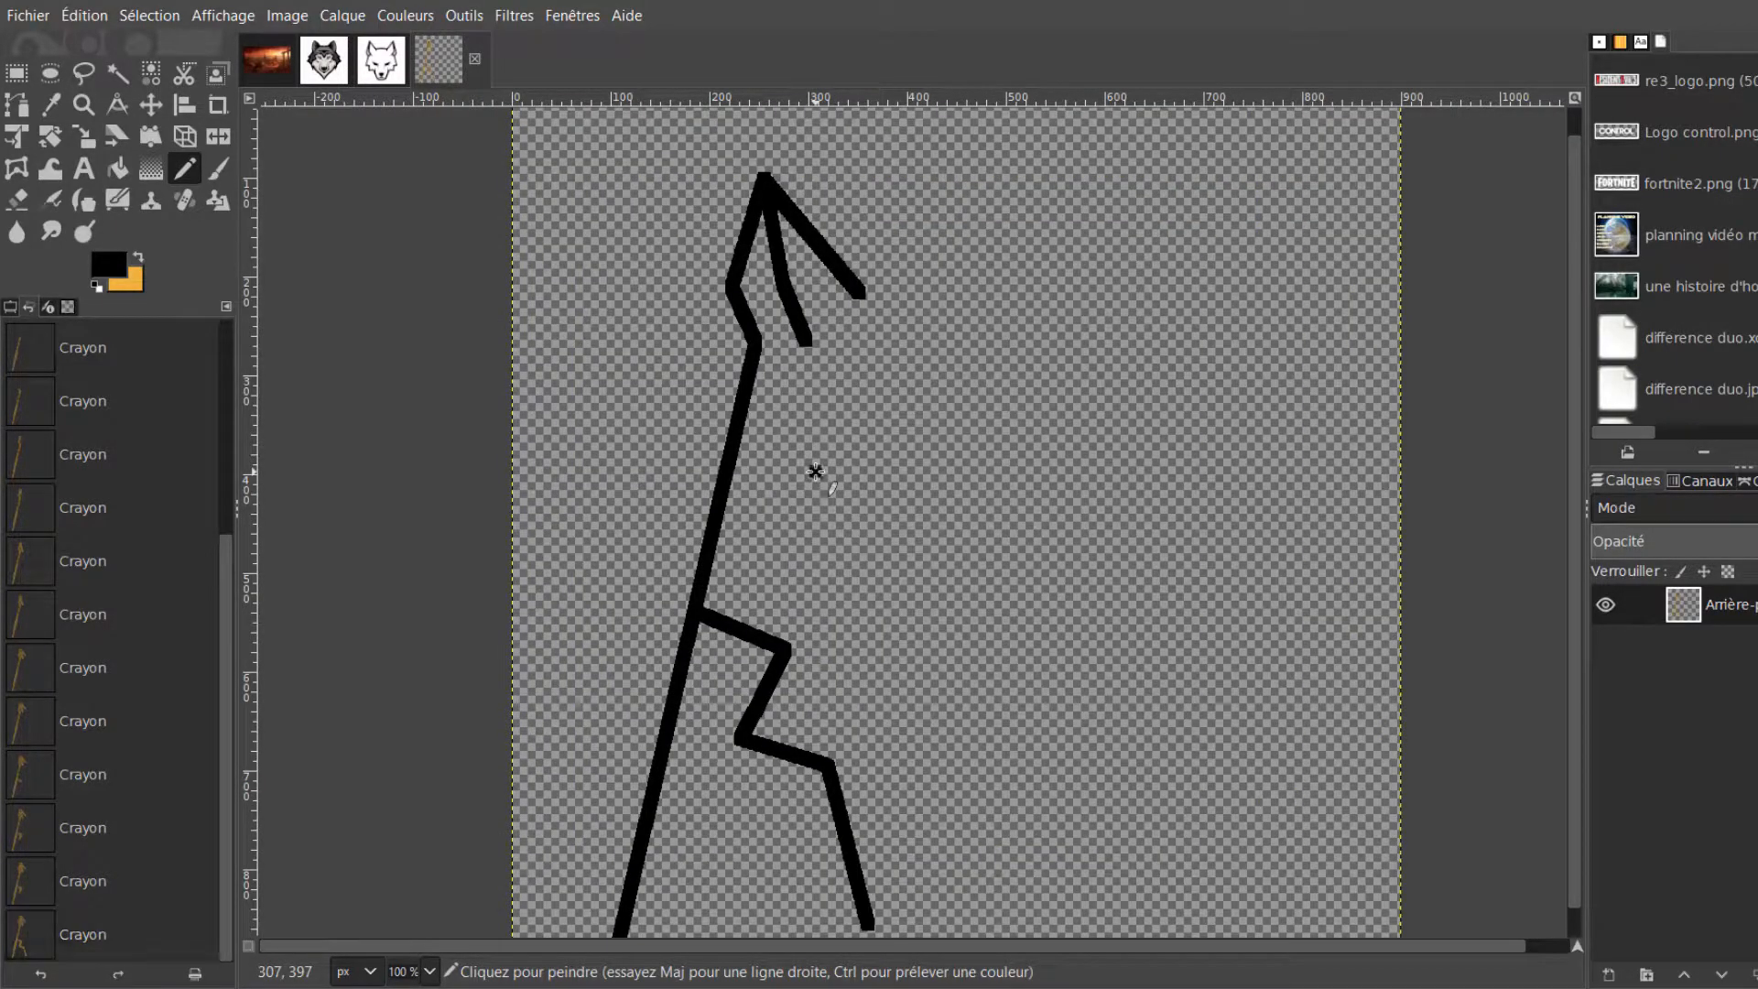
pyautogui.keyDown('shift'); pyautogui.click(906, 490); pyautogui.keyUp('shift')
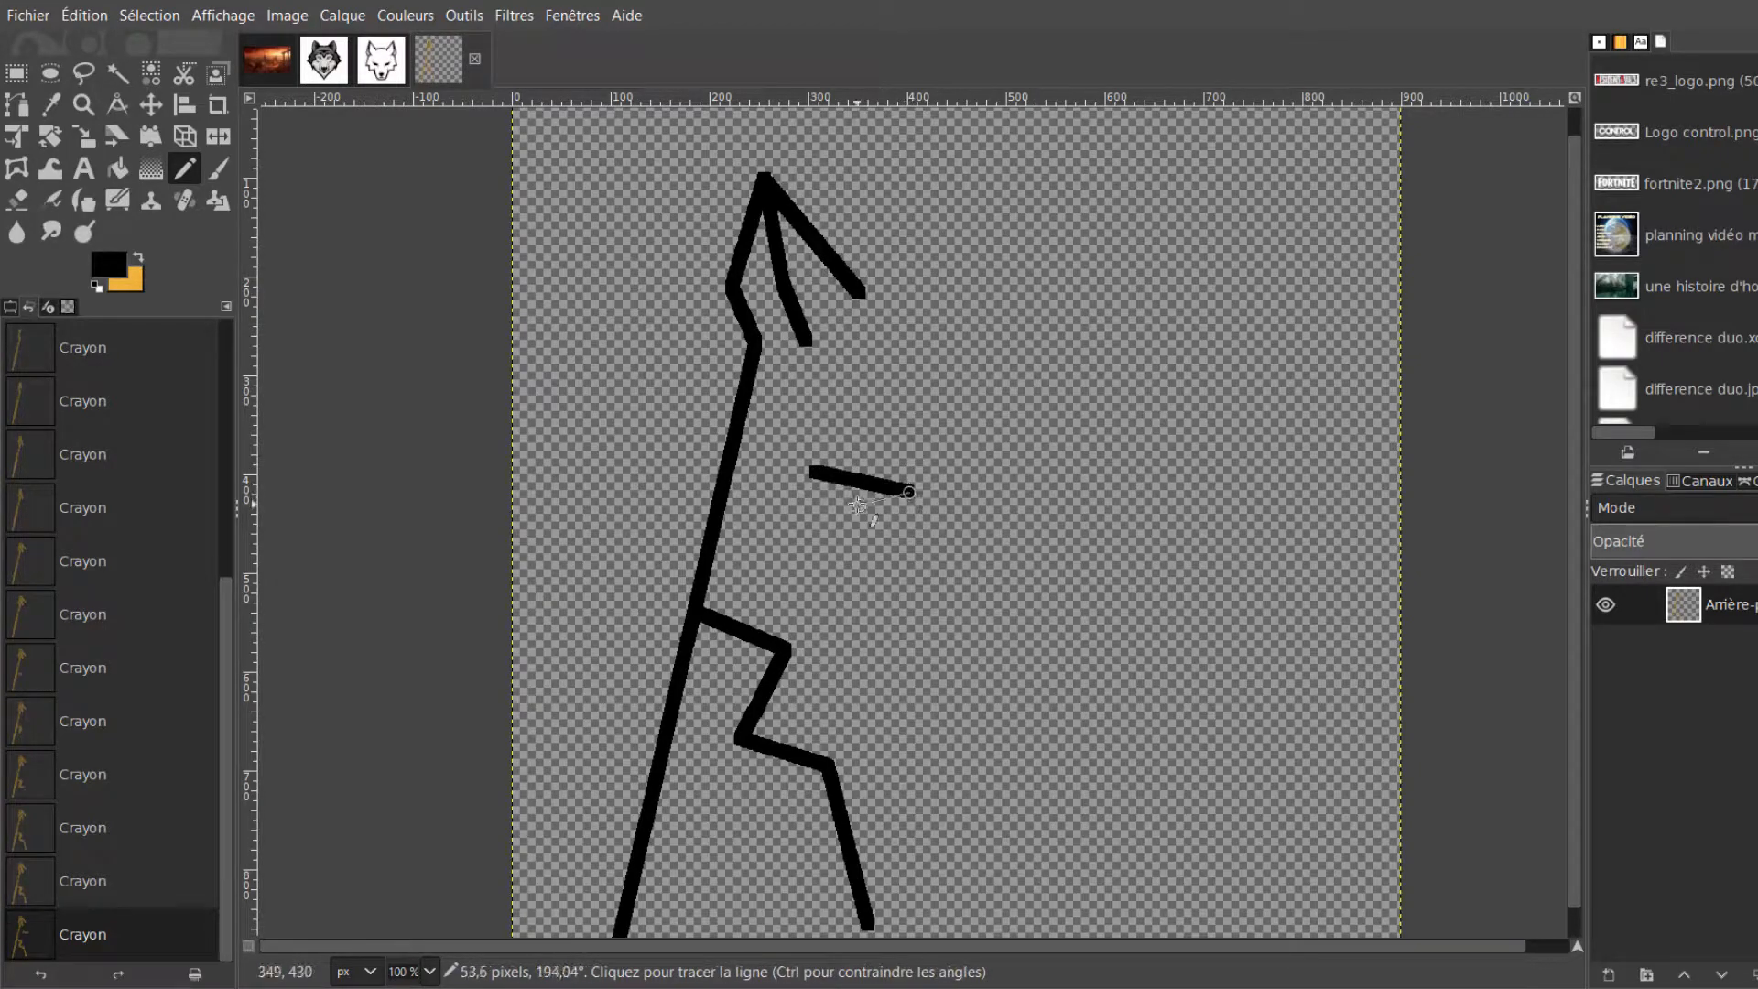
pyautogui.keyDown('shift'); pyautogui.click(919, 518); pyautogui.keyUp('shift')
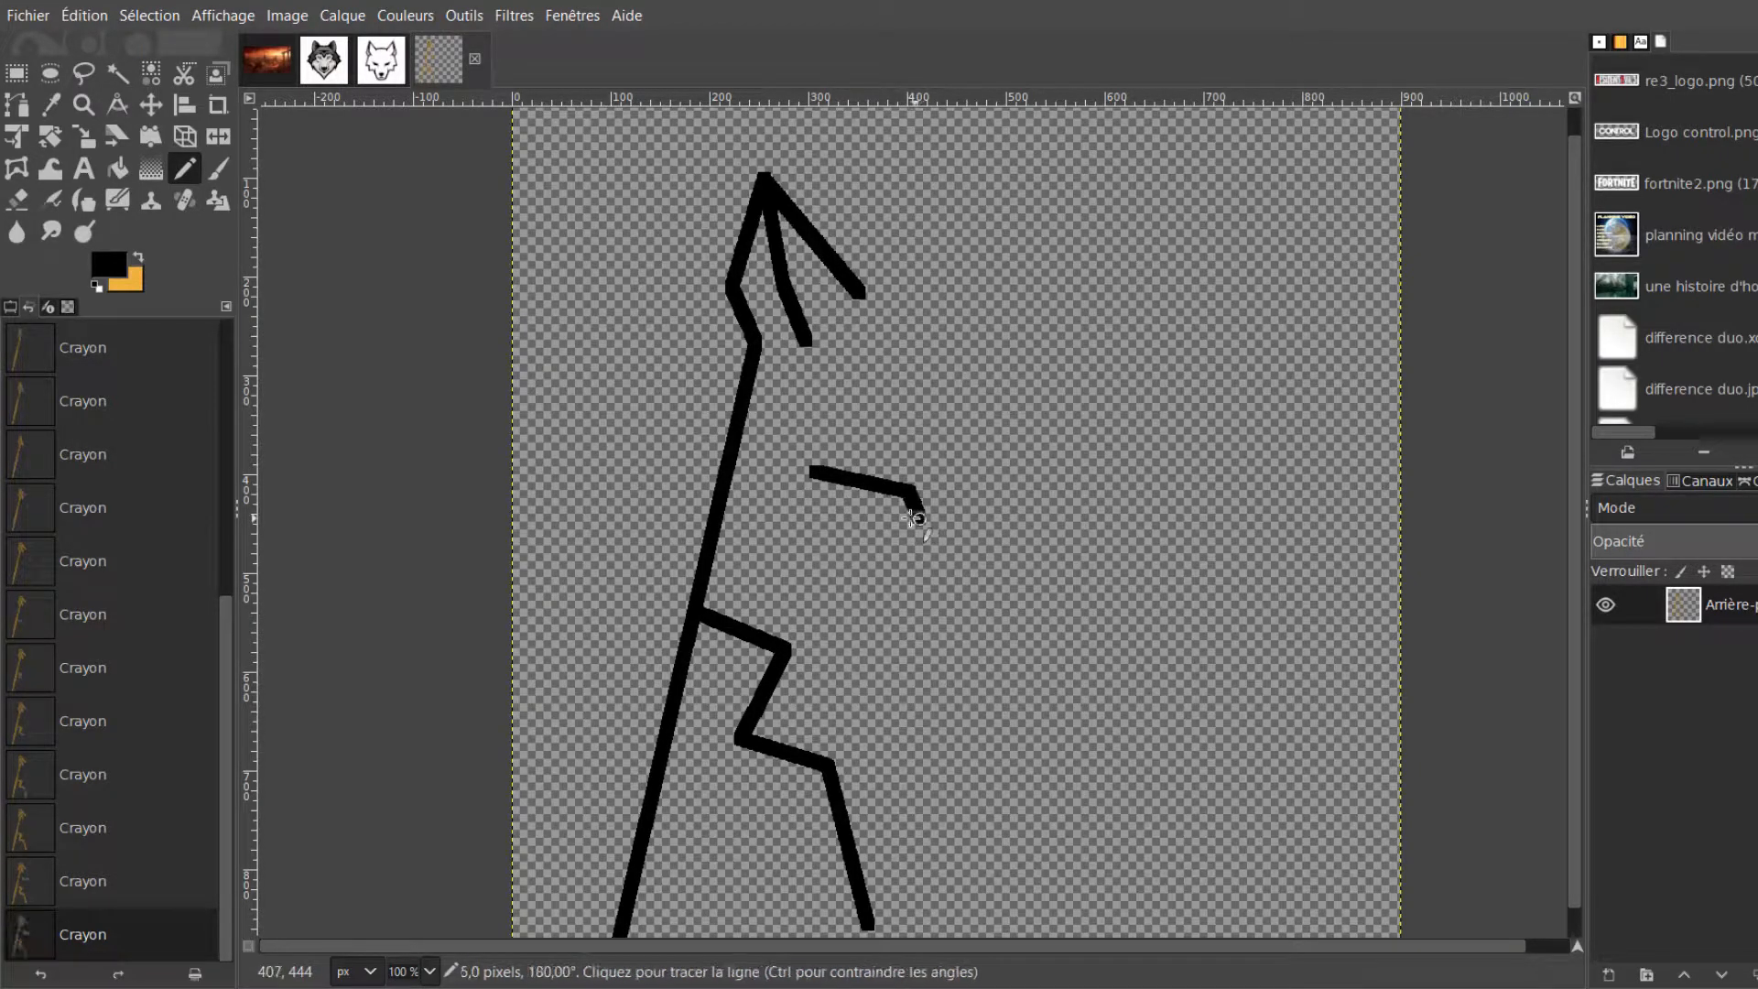
pyautogui.keyDown('shift'); pyautogui.click(815, 472); pyautogui.keyUp('shift')
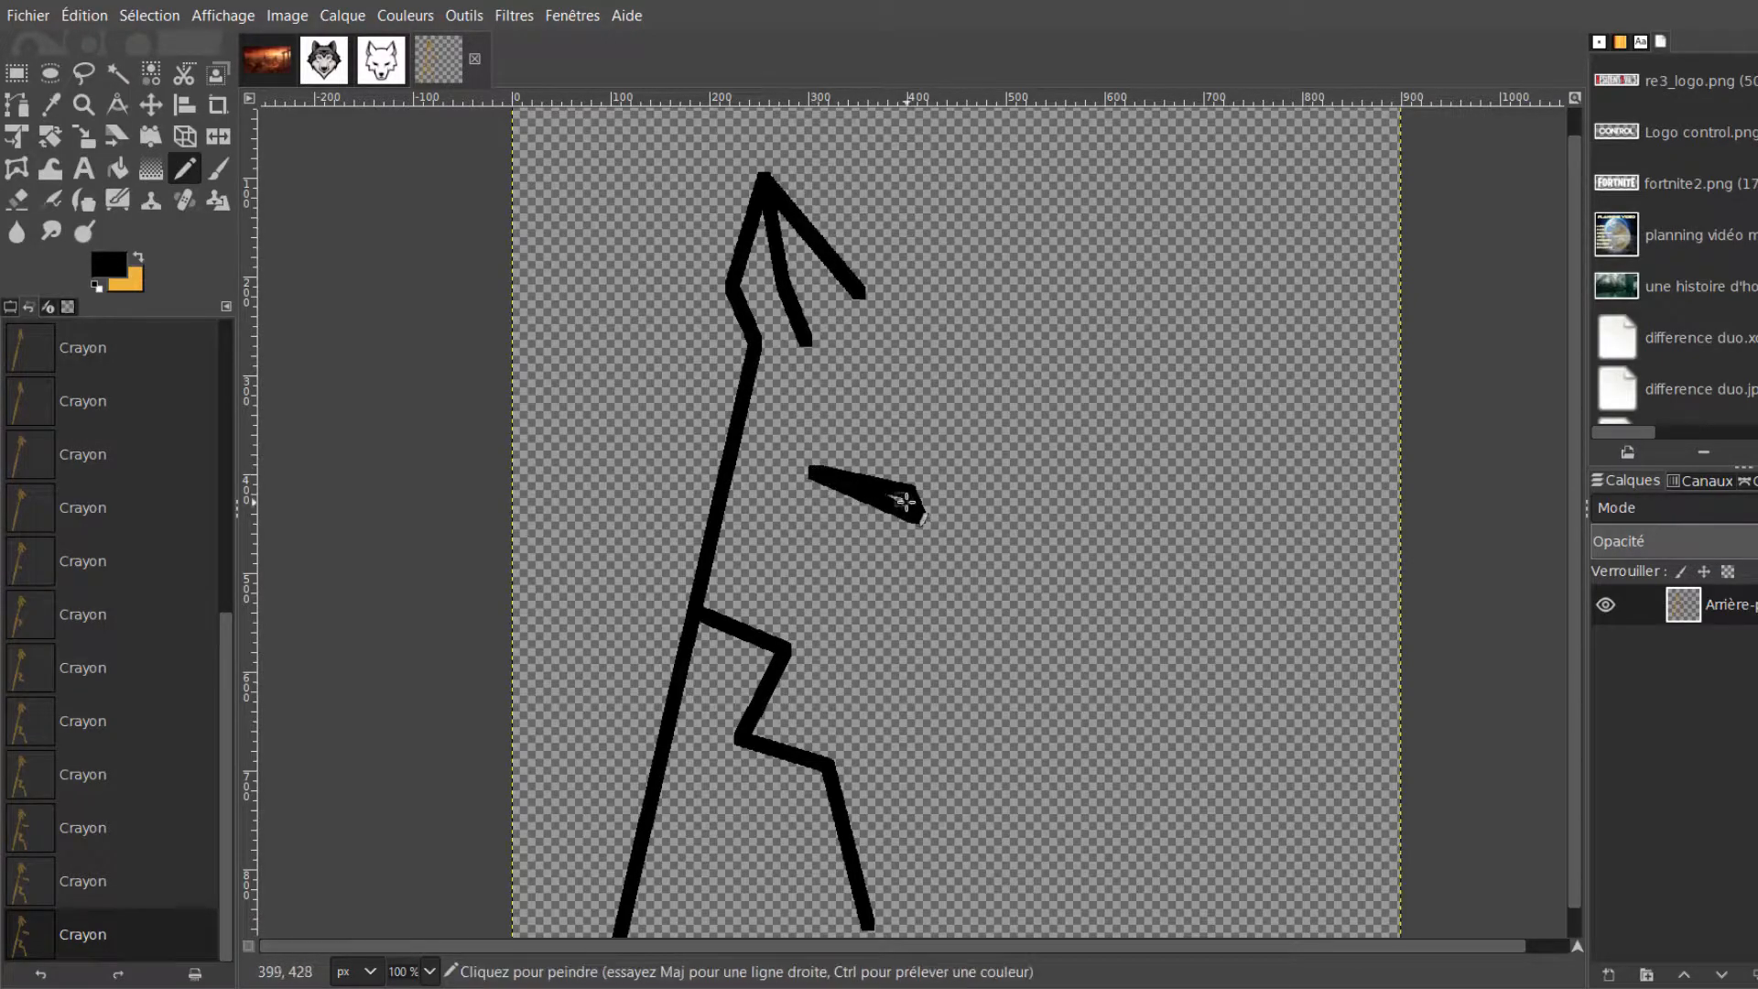
# Add a short vertical spur, about 25 pixels long, rising from the corner where the cheek fur meets the jaw
pyautogui.keyDown('ctrl'); pyautogui.scroll(-1, 934, 534); pyautogui.keyUp('ctrl')
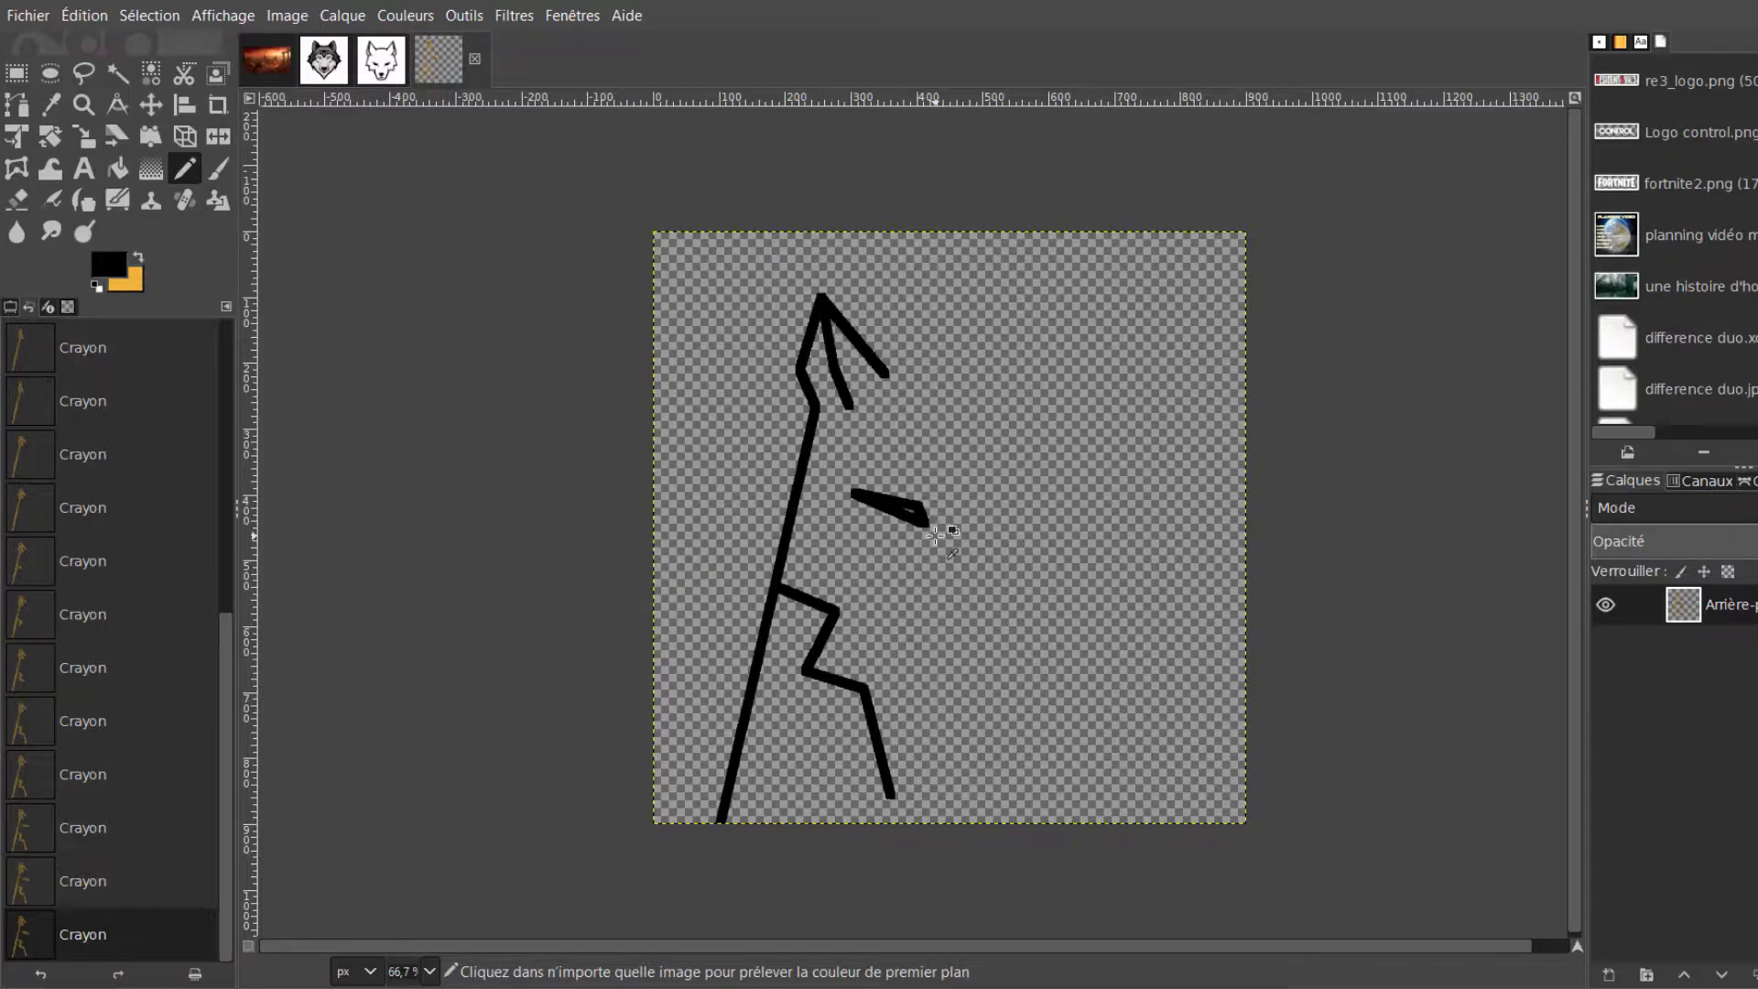
pyautogui.keyDown('ctrl'); pyautogui.scroll(1, 934, 534); pyautogui.keyUp('ctrl')
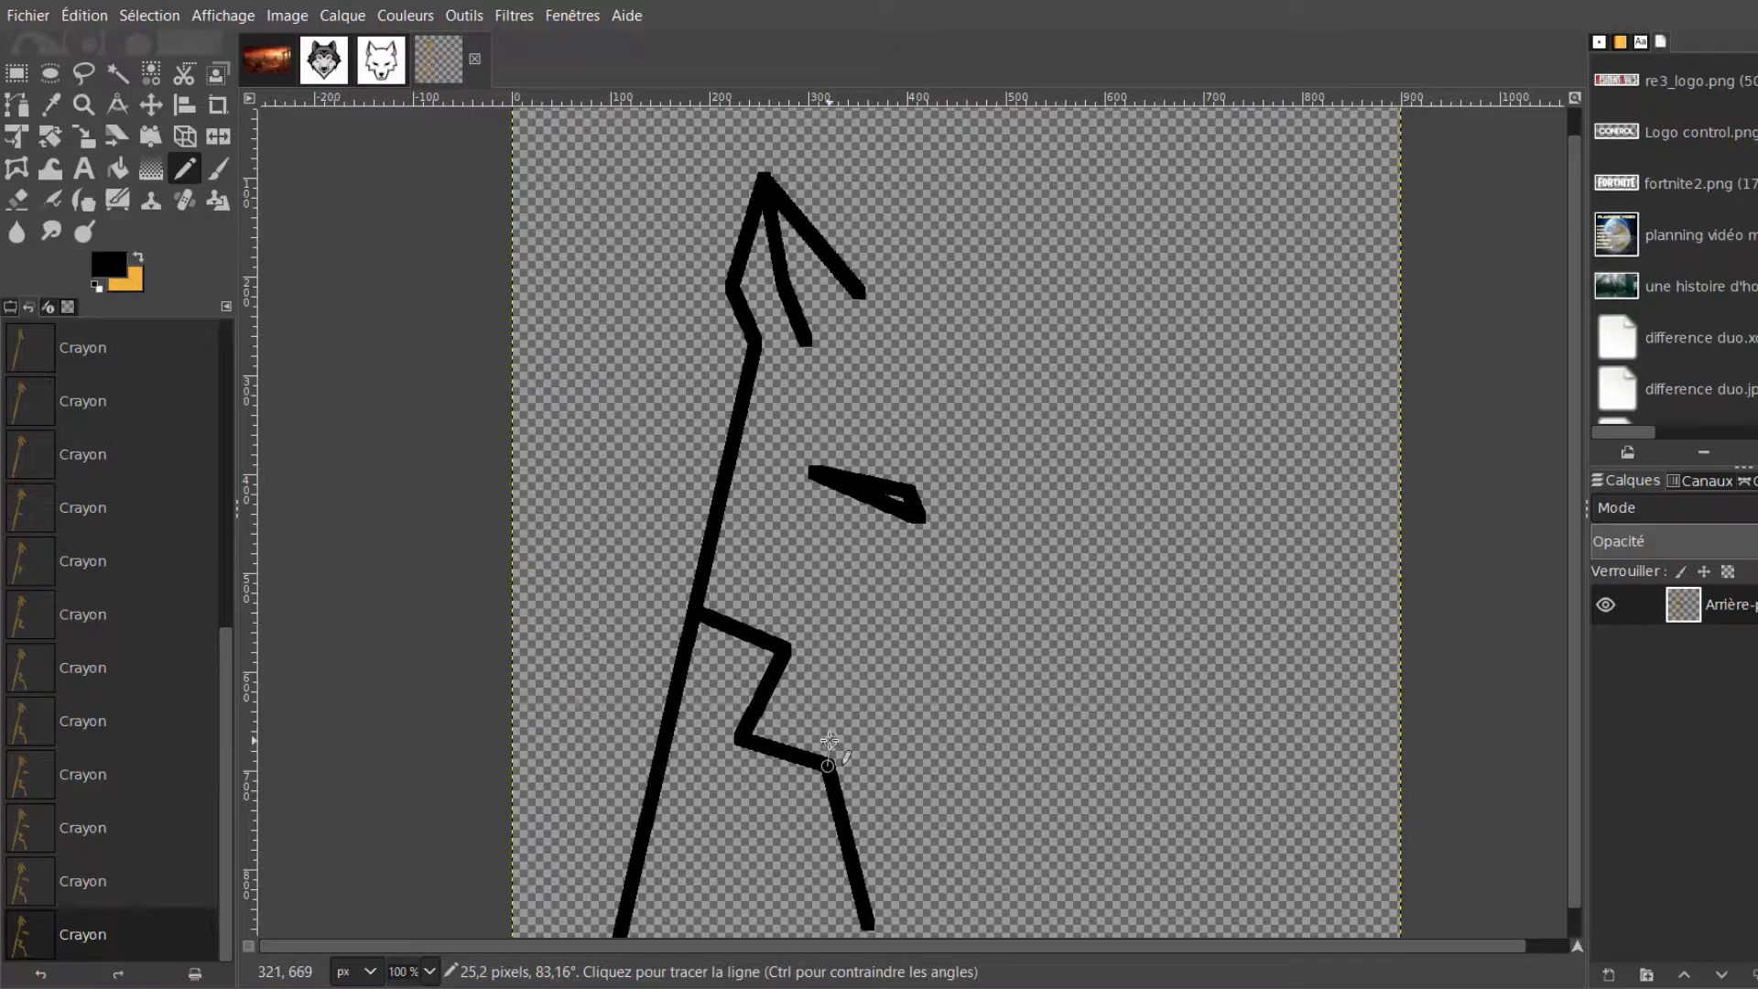
pyautogui.keyDown('shift'); pyautogui.click(829, 740); pyautogui.keyUp('shift')
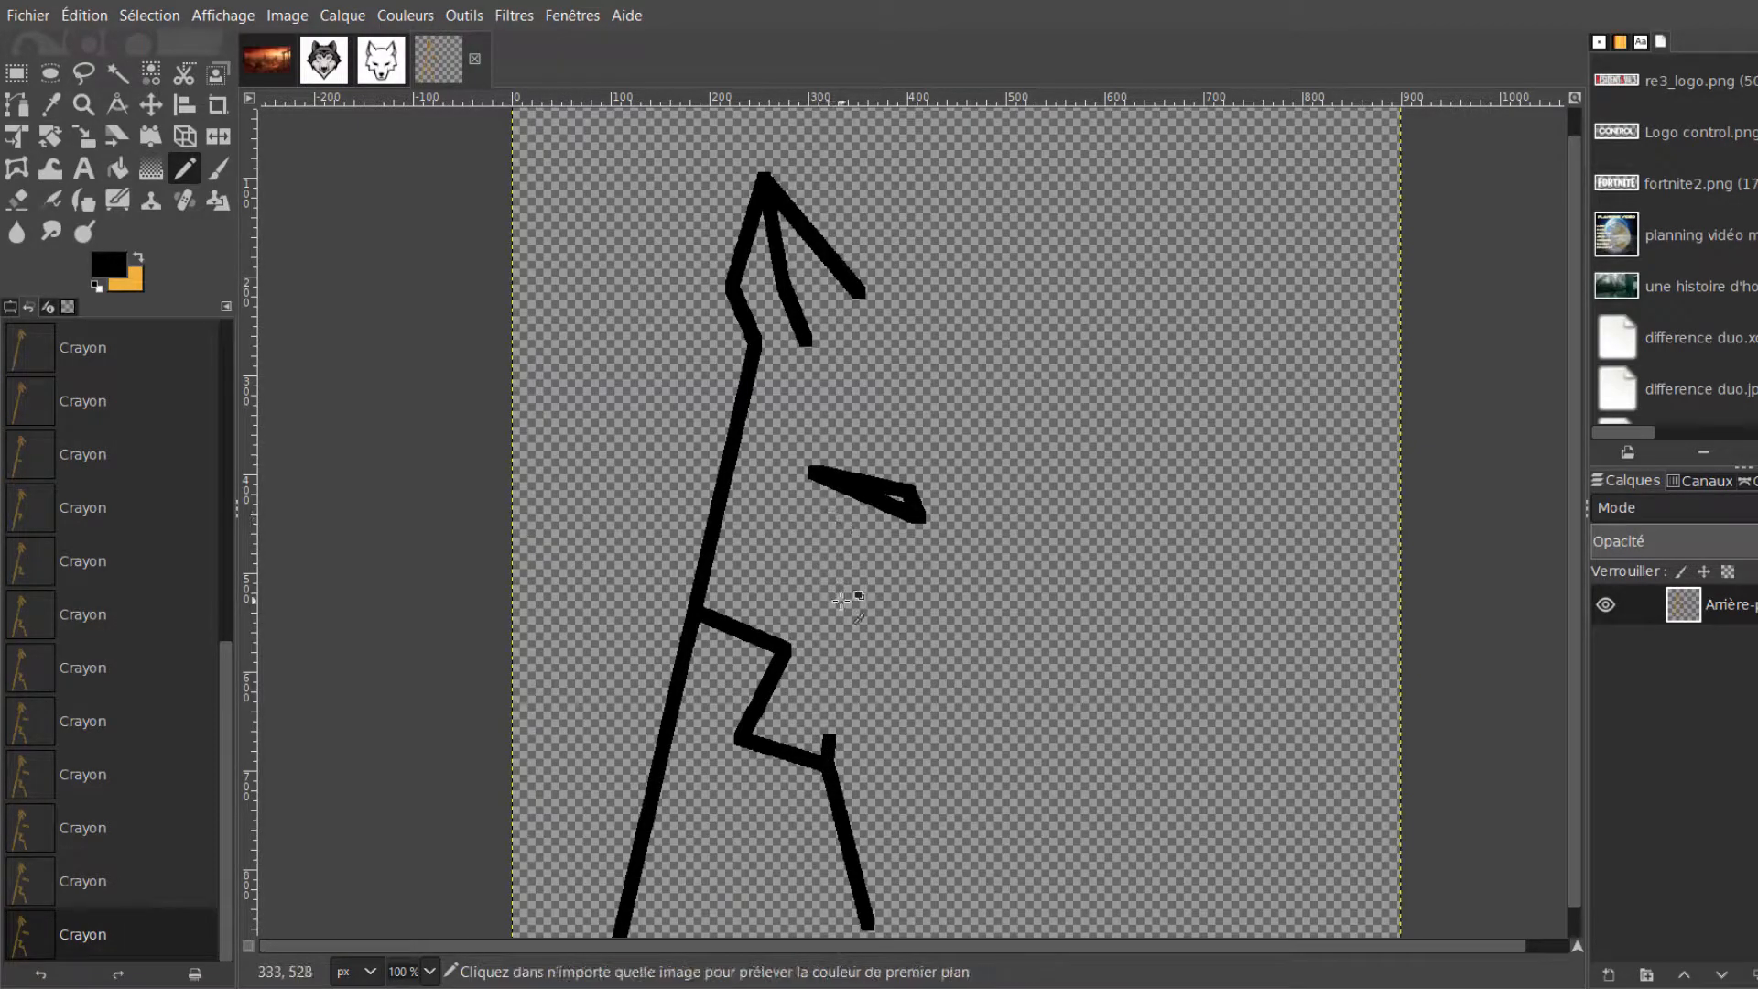
# Close the base of the ear with a short straight line from the head's side line past the inner fold
pyautogui.scroll(-1, 849, 599)
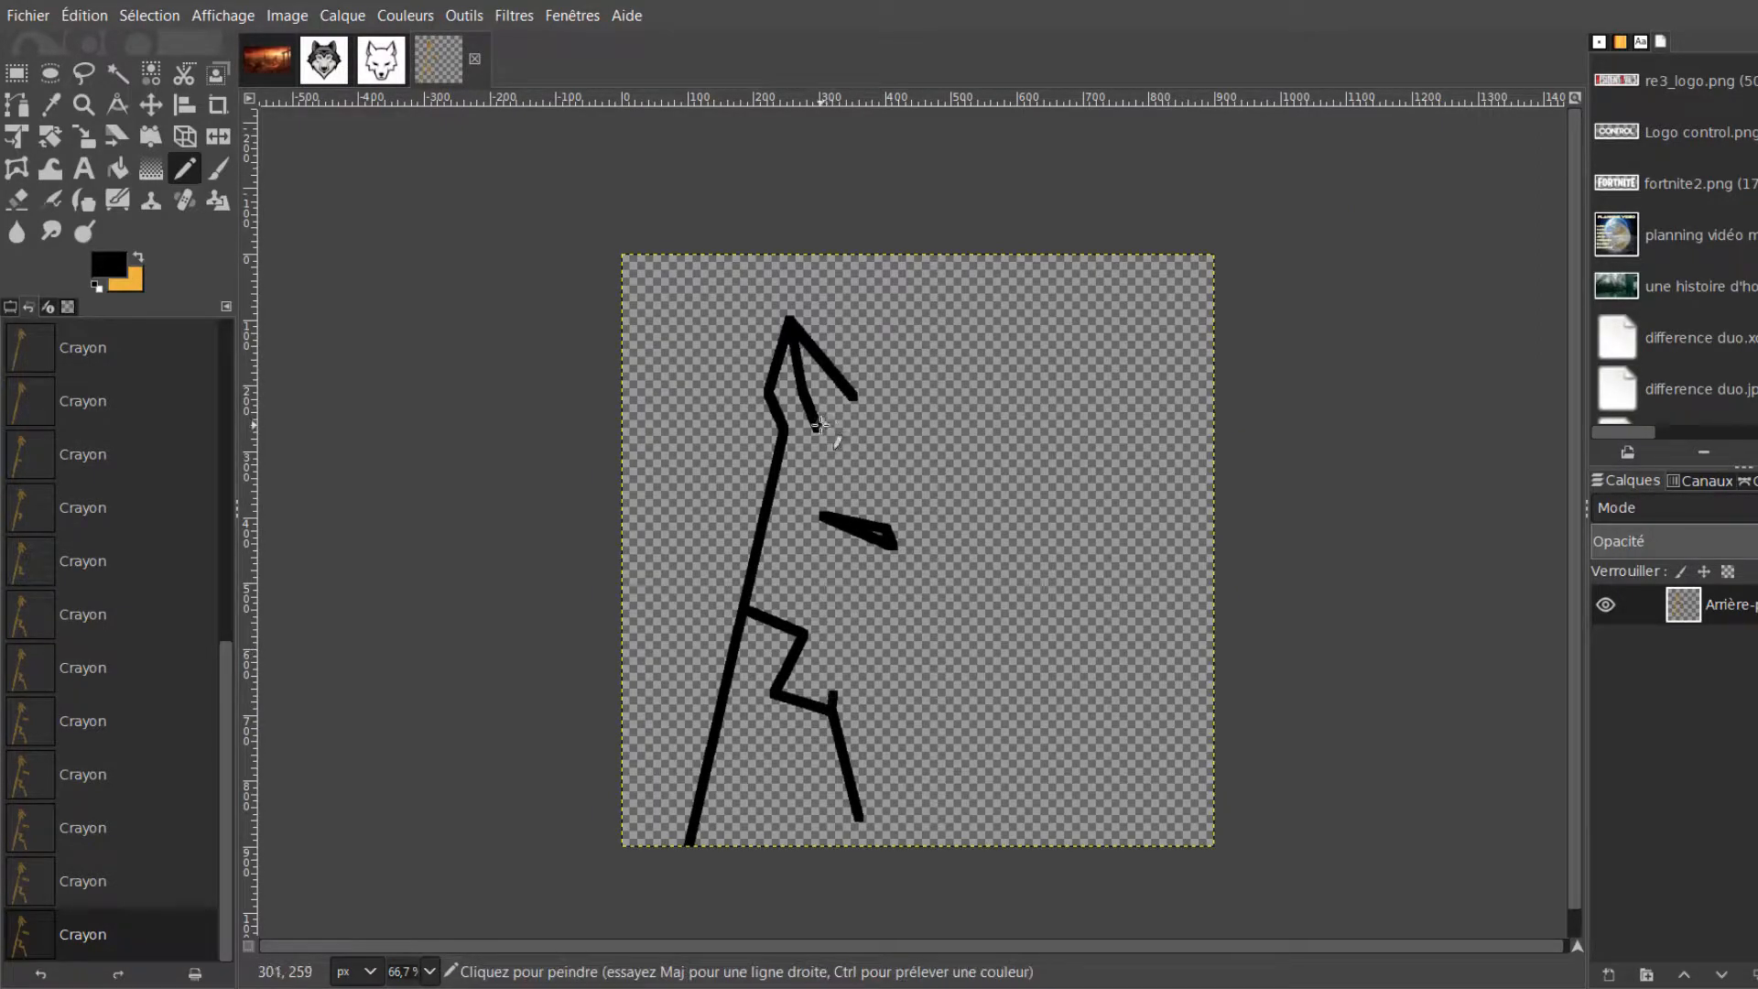
pyautogui.scroll(1, 780, 428)
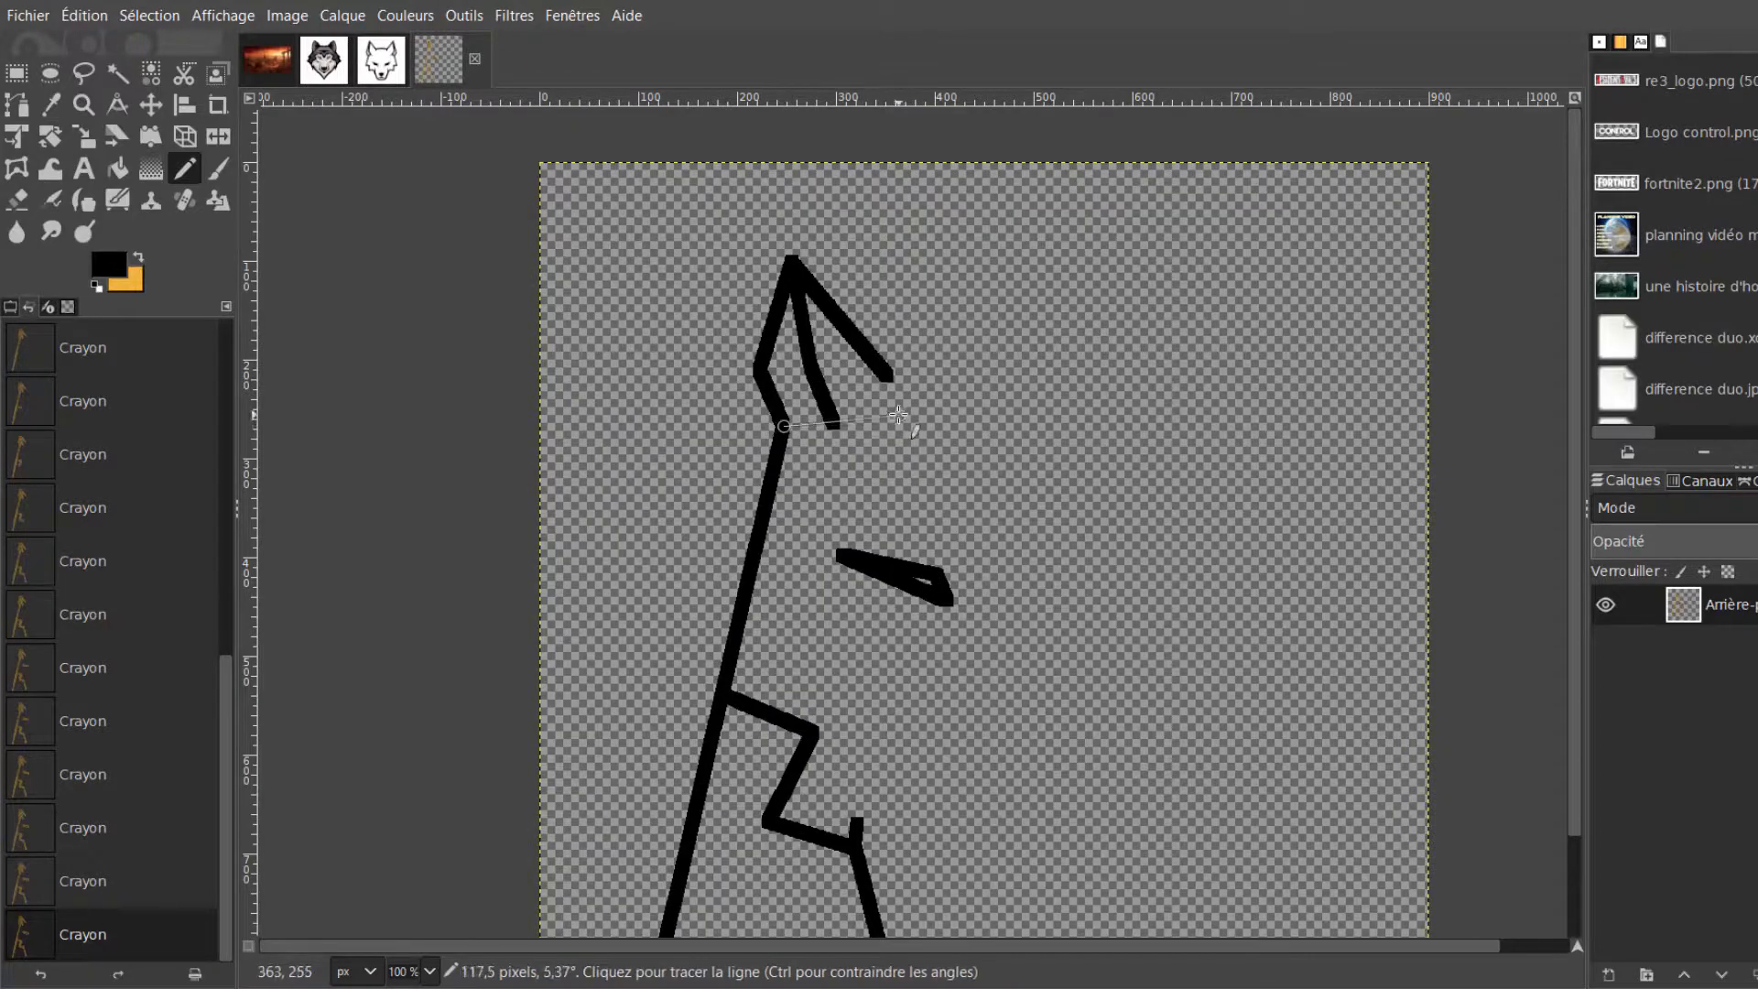
pyautogui.keyDown('shift'); pyautogui.click(849, 424); pyautogui.keyUp('shift')
pyautogui.scroll(-1, 868, 446)
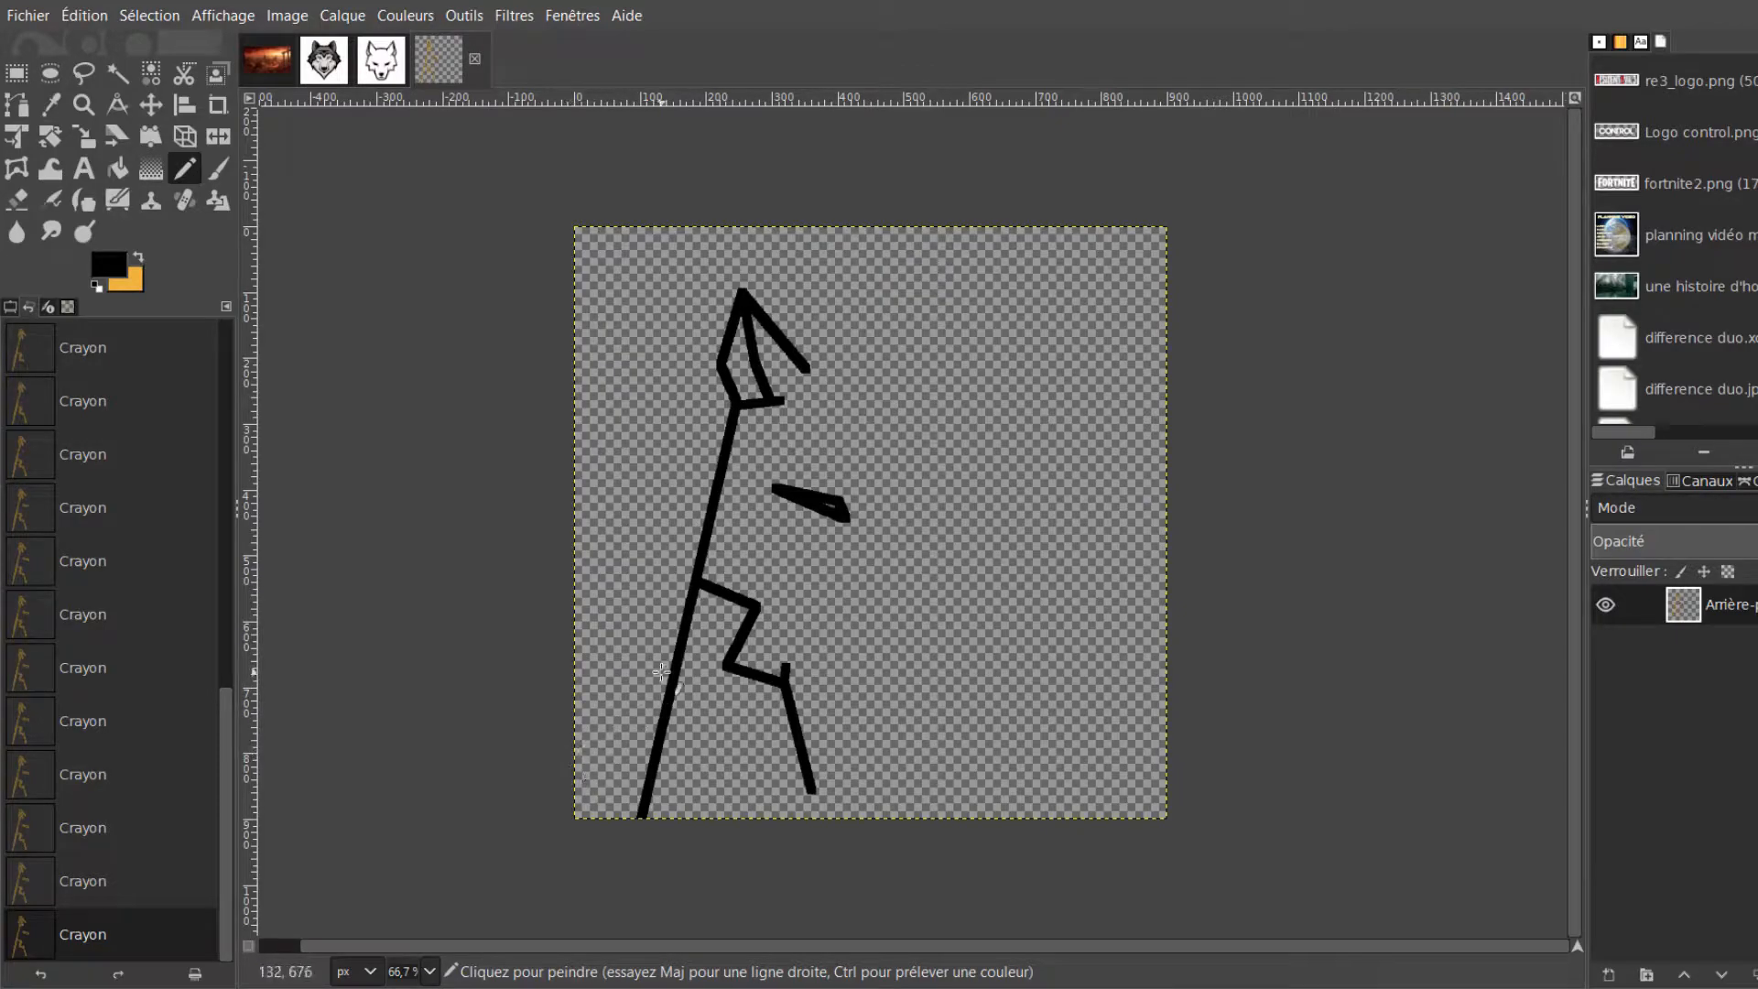
# Erase the surplus part of the head's side line below the start of the cheek fur, using a 27-pixel Eraser
pyautogui.scroll(3, 661, 672)
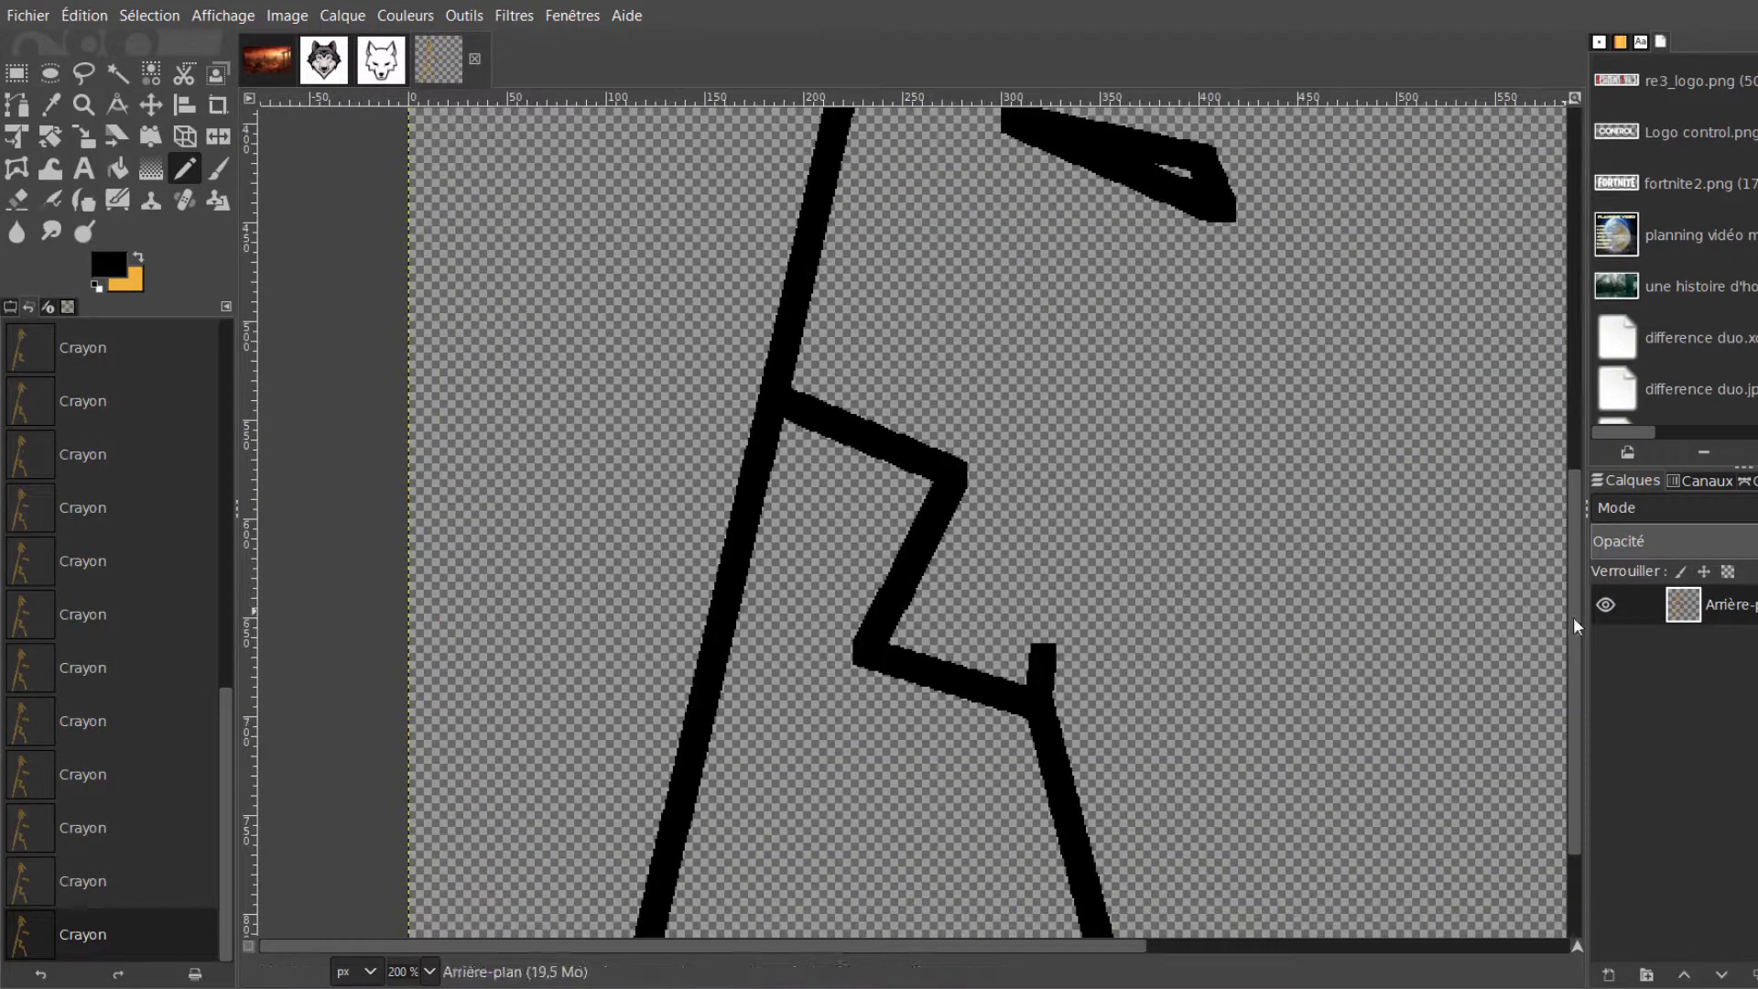
pyautogui.moveTo(1574, 620); pyautogui.dragTo(1573, 655)
pyautogui.moveTo(777, 299)
pyautogui.mouseDown()
pyautogui.moveTo(741, 255)
pyautogui.moveTo(765, 329)
pyautogui.moveTo(632, 933)
pyautogui.mouseUp()
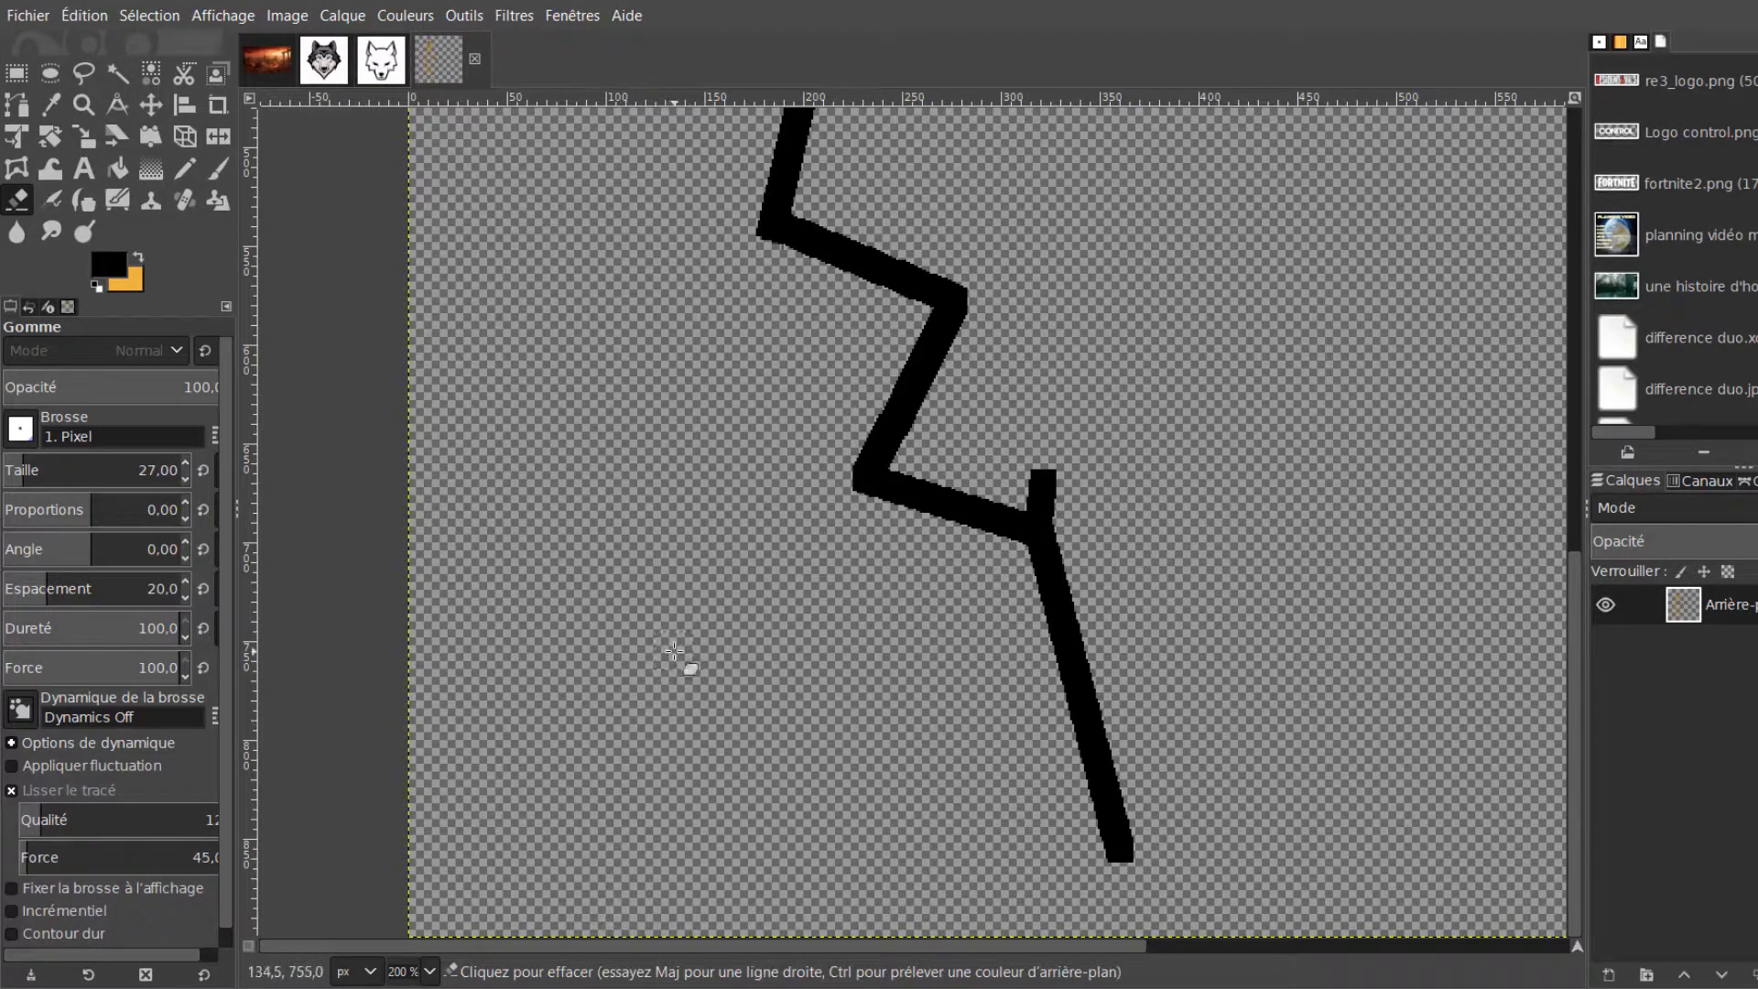
# Trim the right side and tip of the jaw-corner spur with the Eraser, using the 2. Hardness 100 brush at size 17
pyautogui.scroll(-2, 675, 646)
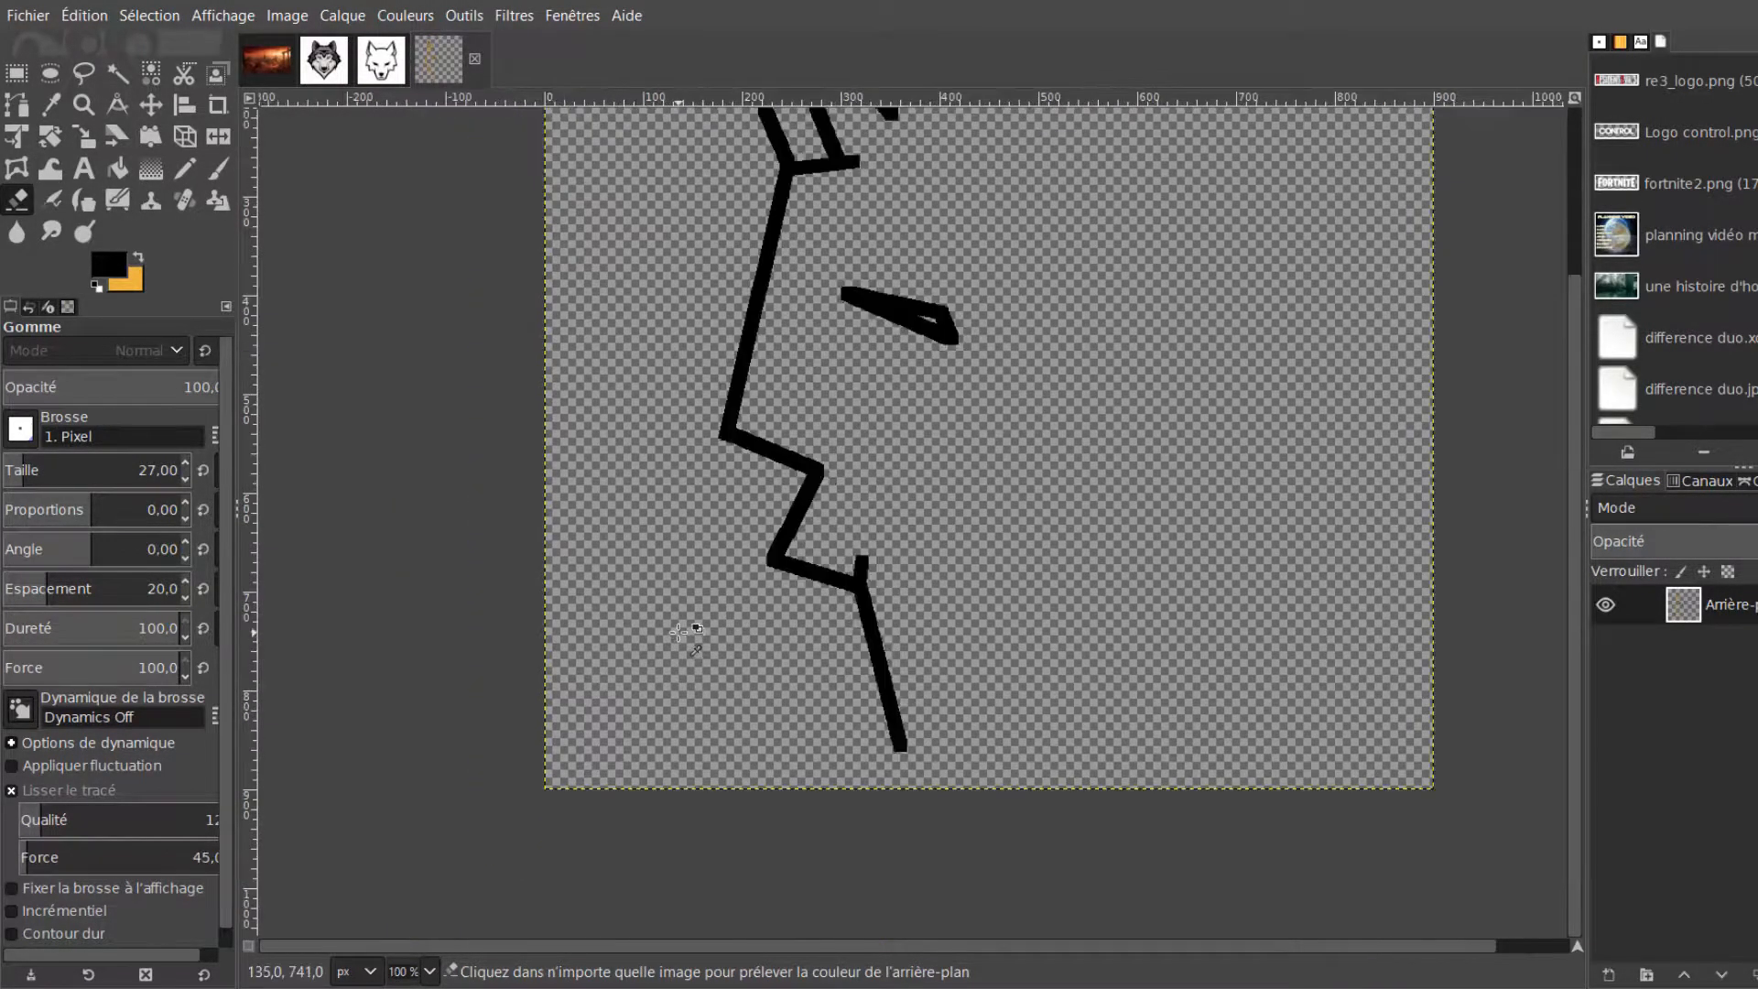
pyautogui.scroll(-1, 677, 632)
pyautogui.scroll(4, 812, 688)
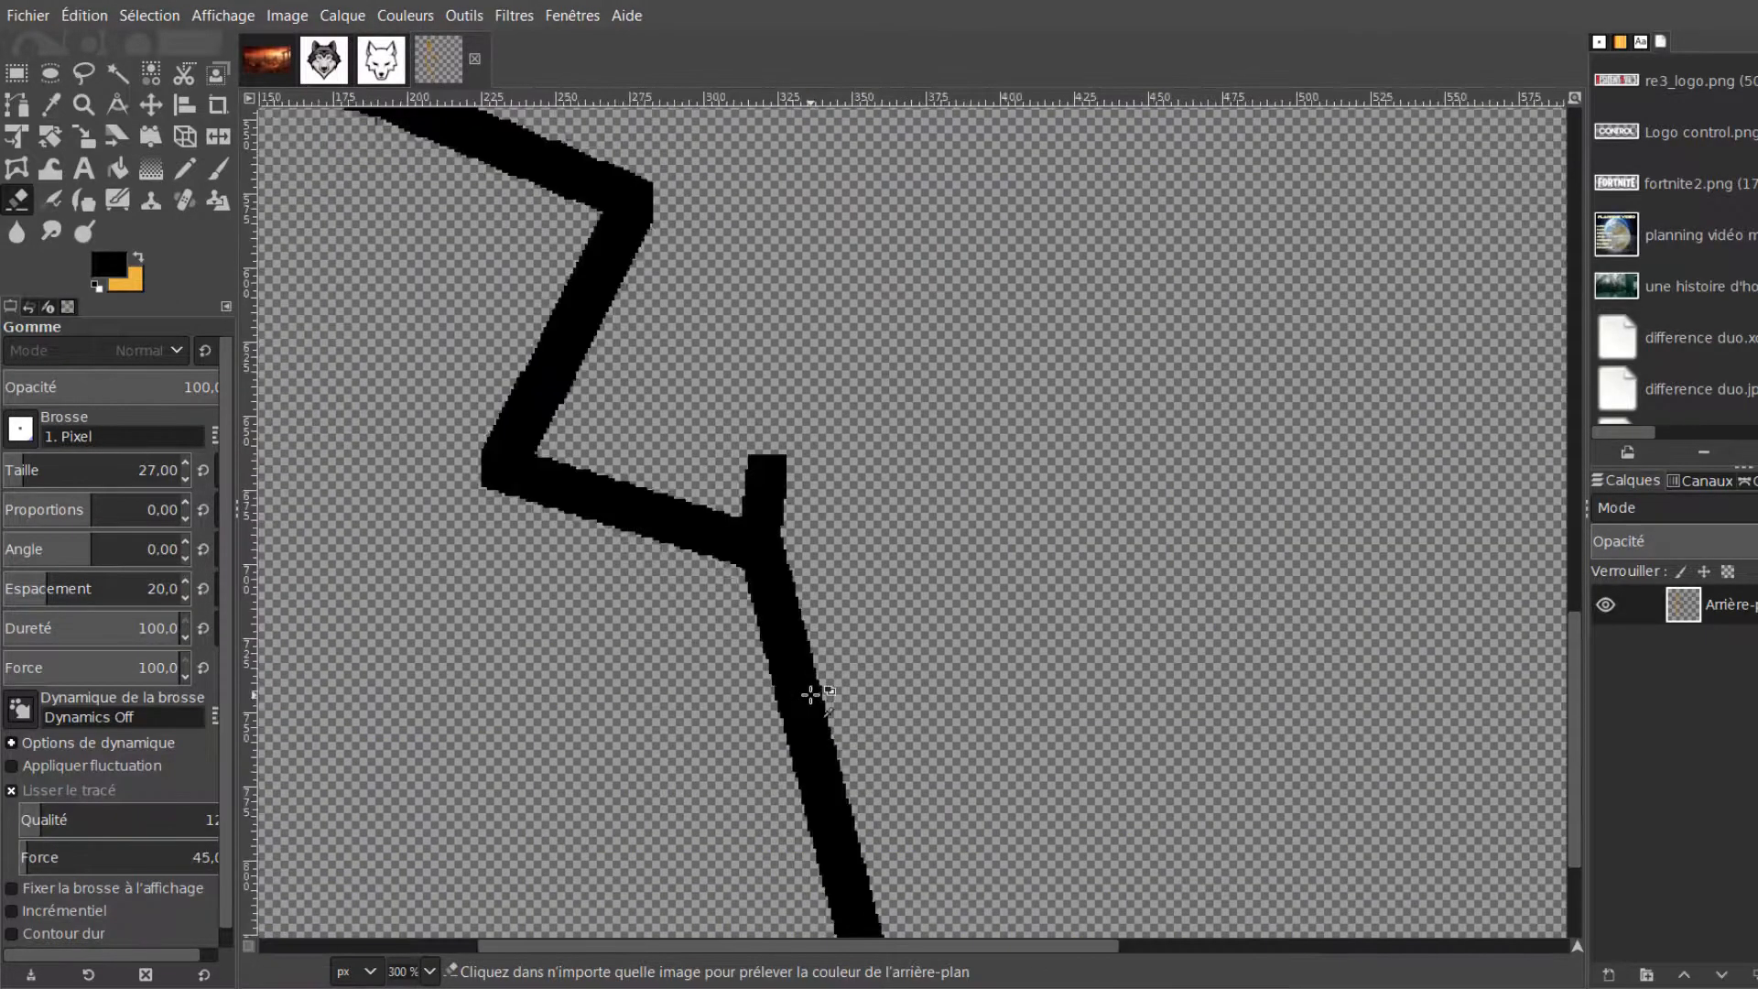
pyautogui.scroll(1, 806, 686)
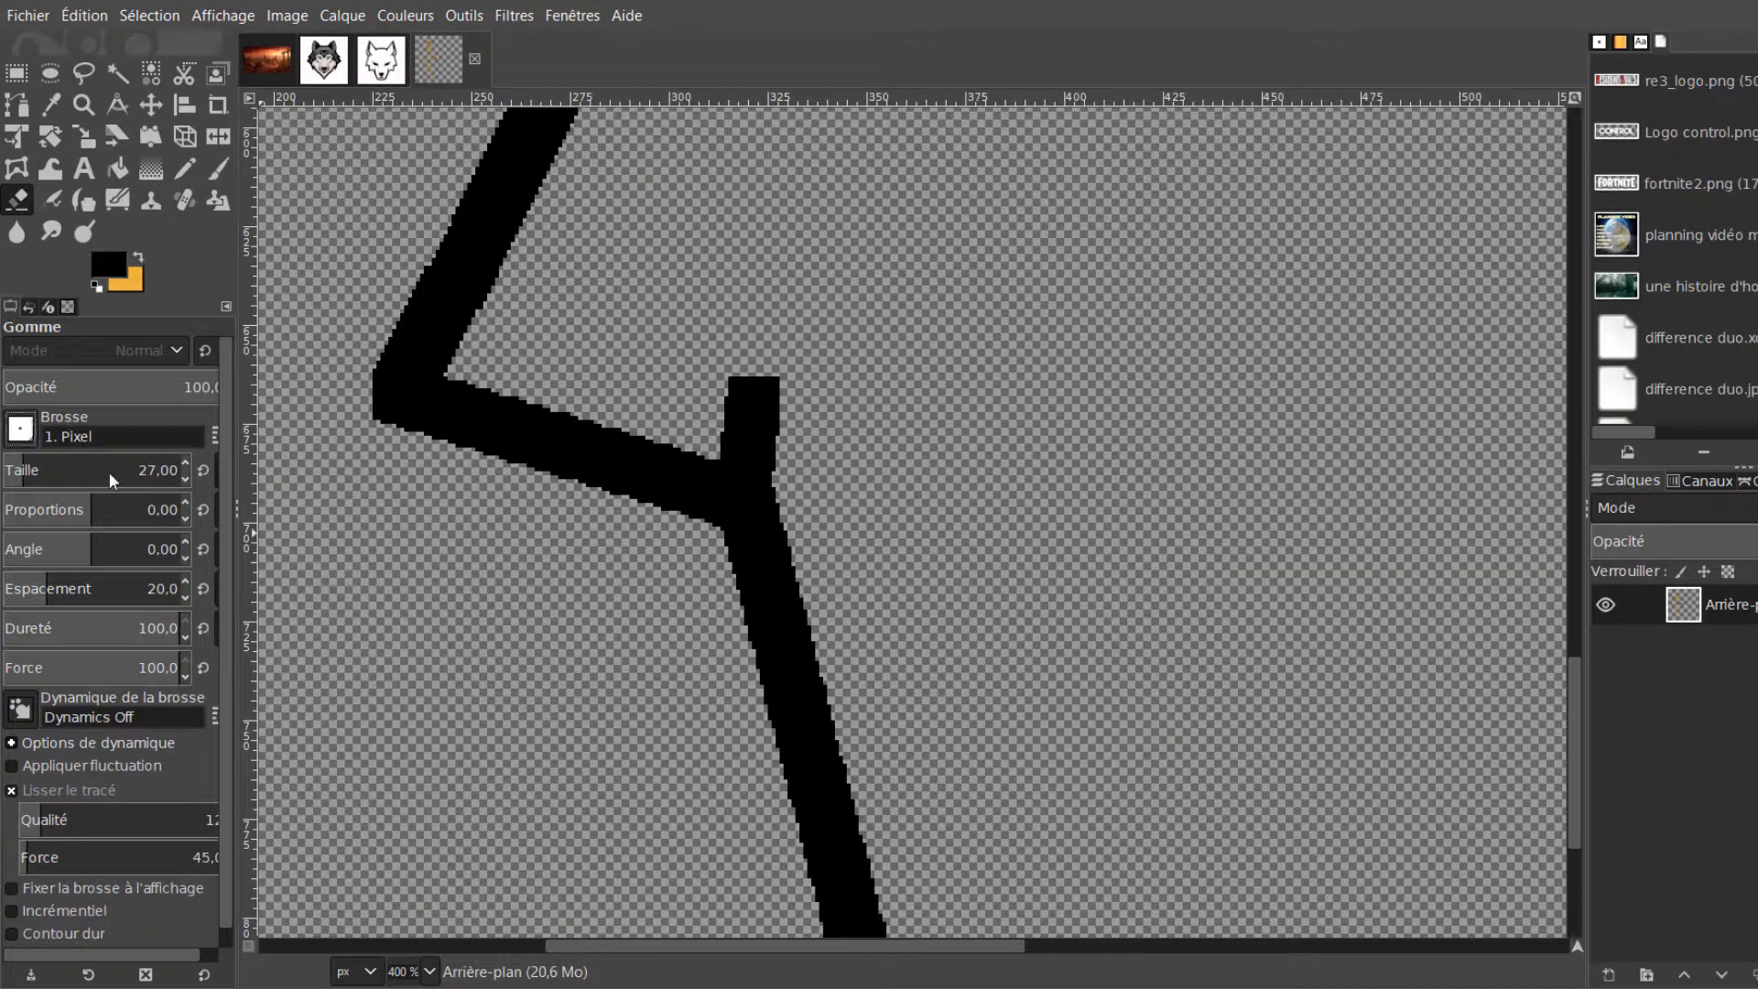
pyautogui.click(204, 473)
pyautogui.moveTo(29, 470); pyautogui.dragTo(18, 471)
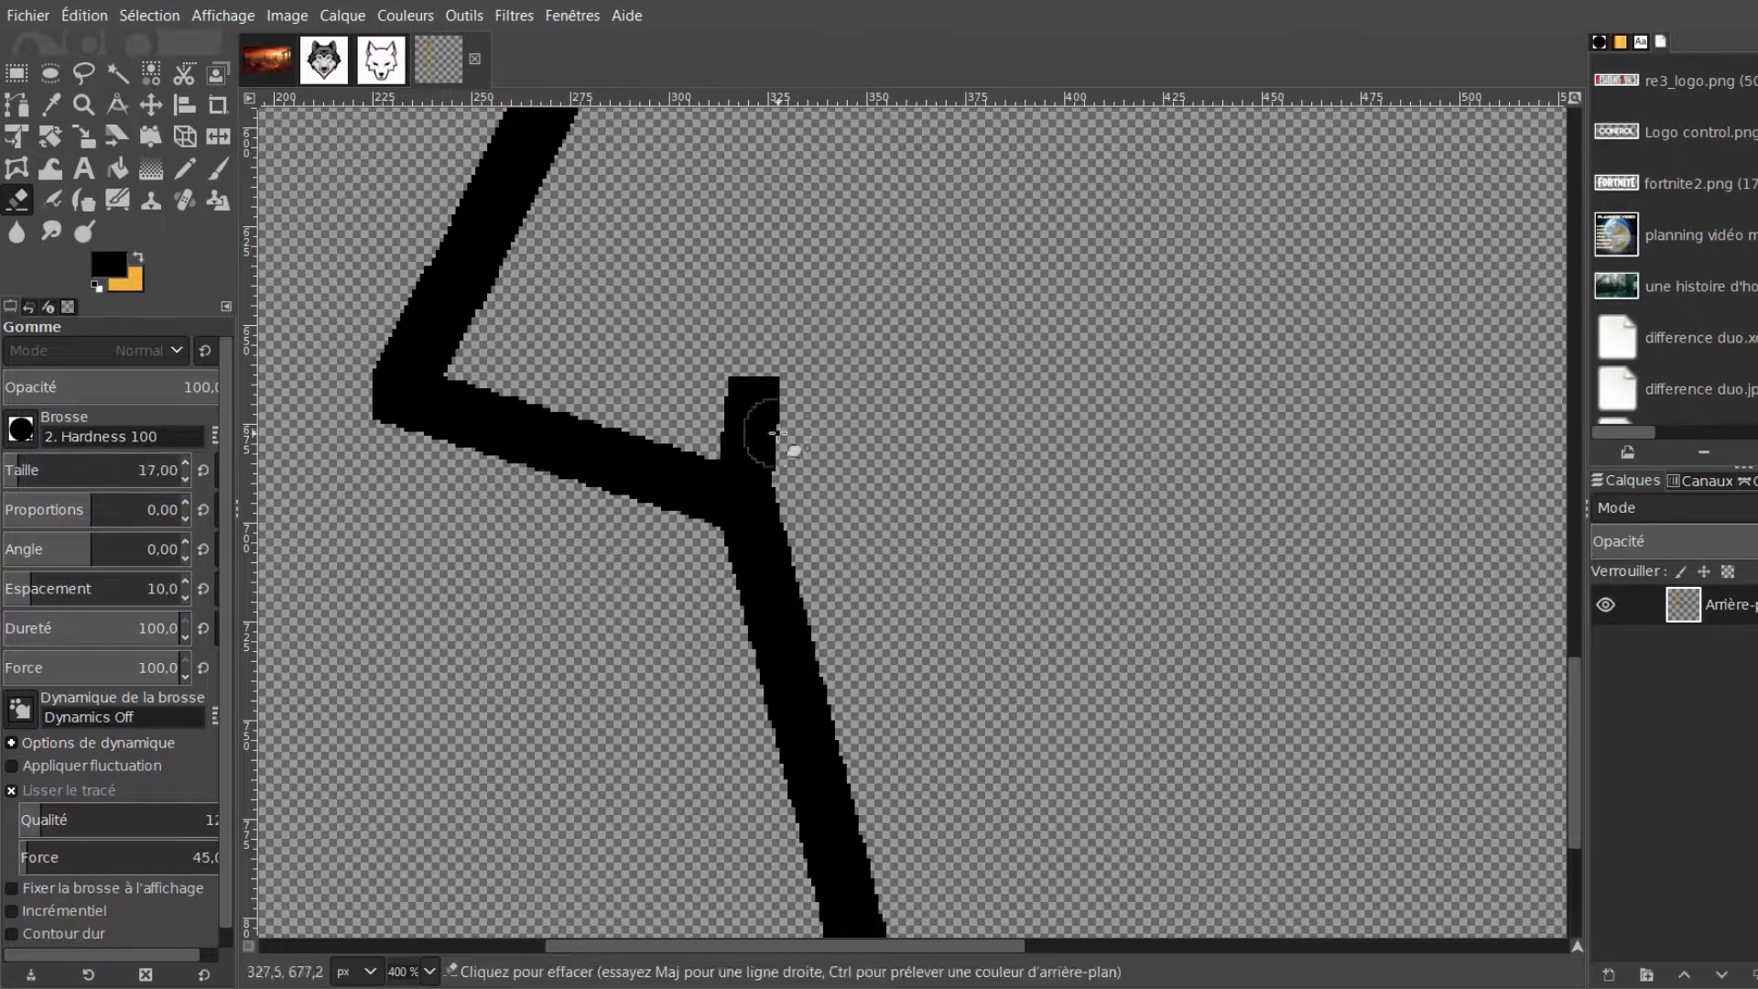
pyautogui.moveTo(800, 452)
pyautogui.mouseDown()
pyautogui.moveTo(815, 343)
pyautogui.moveTo(851, 324)
pyautogui.moveTo(740, 385)
pyautogui.moveTo(706, 365)
pyautogui.moveTo(810, 446)
pyautogui.moveTo(780, 384)
pyautogui.mouseUp()
pyautogui.click(704, 378)
# Set the Eraser size to 4 and shave the left side of the jaw-corner spur into a sharp point
pyautogui.click(8, 463)
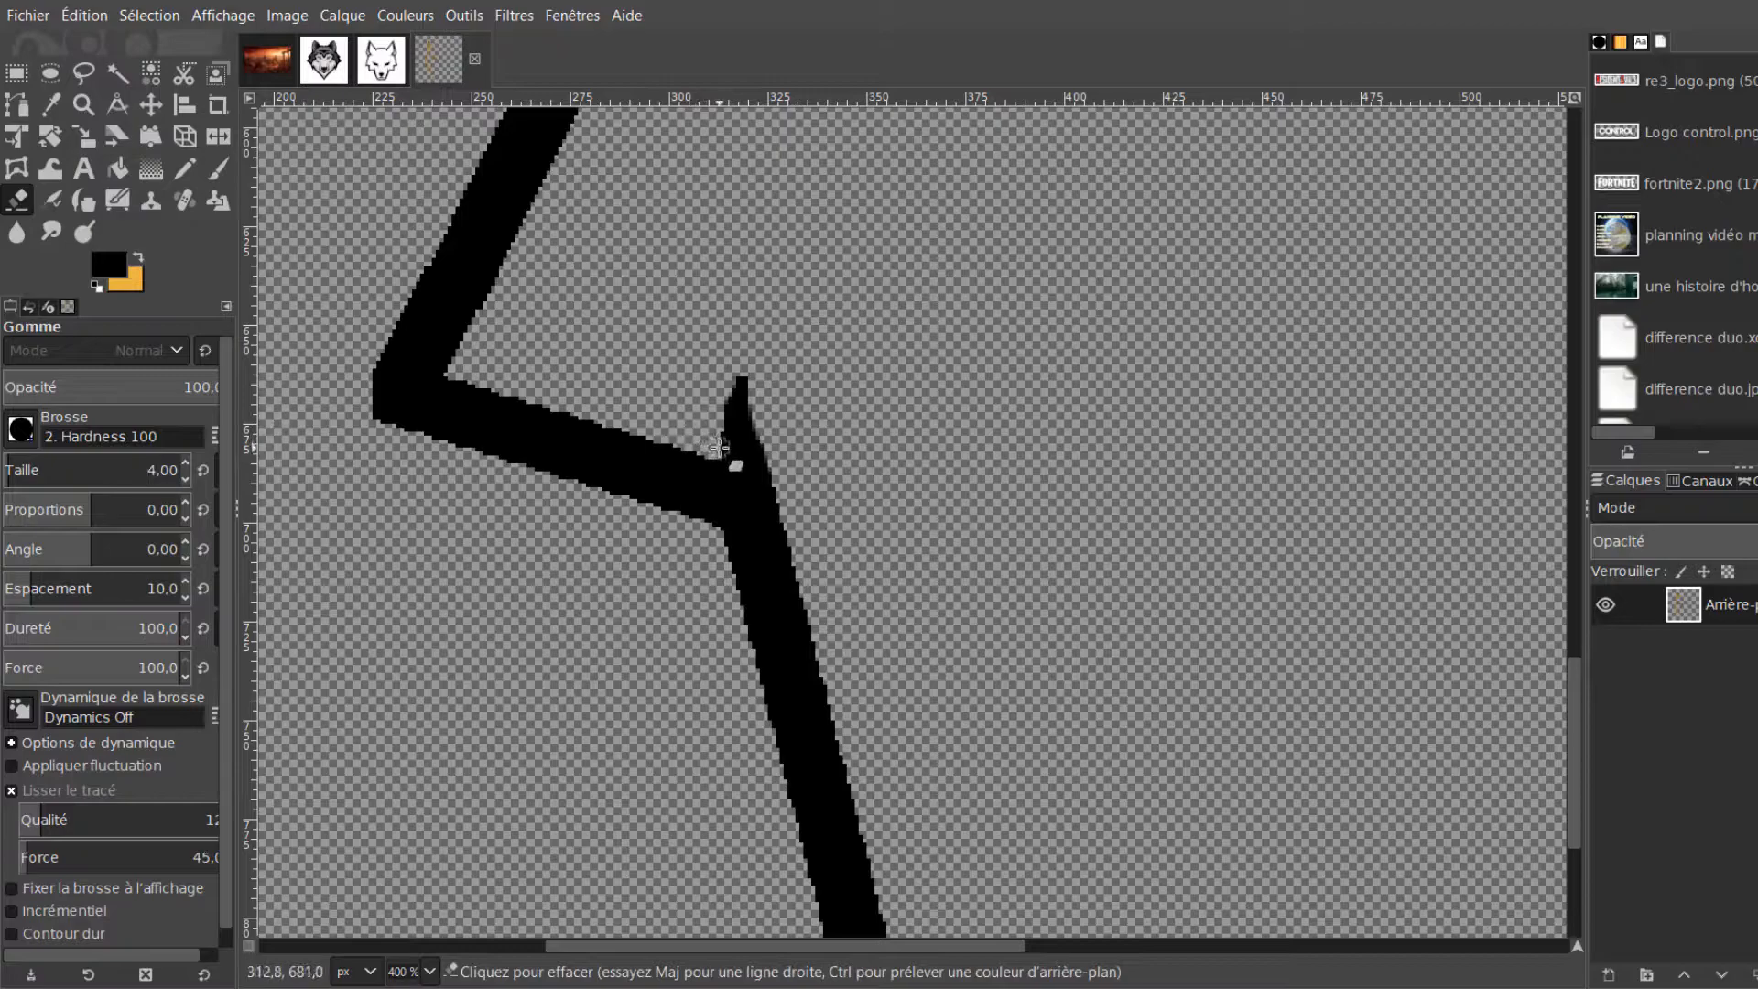
pyautogui.moveTo(717, 451)
pyautogui.mouseDown()
pyautogui.moveTo(769, 334)
pyautogui.moveTo(717, 372)
pyautogui.moveTo(724, 456)
pyautogui.moveTo(756, 349)
pyautogui.mouseUp()
pyautogui.moveTo(724, 464); pyautogui.dragTo(749, 388)
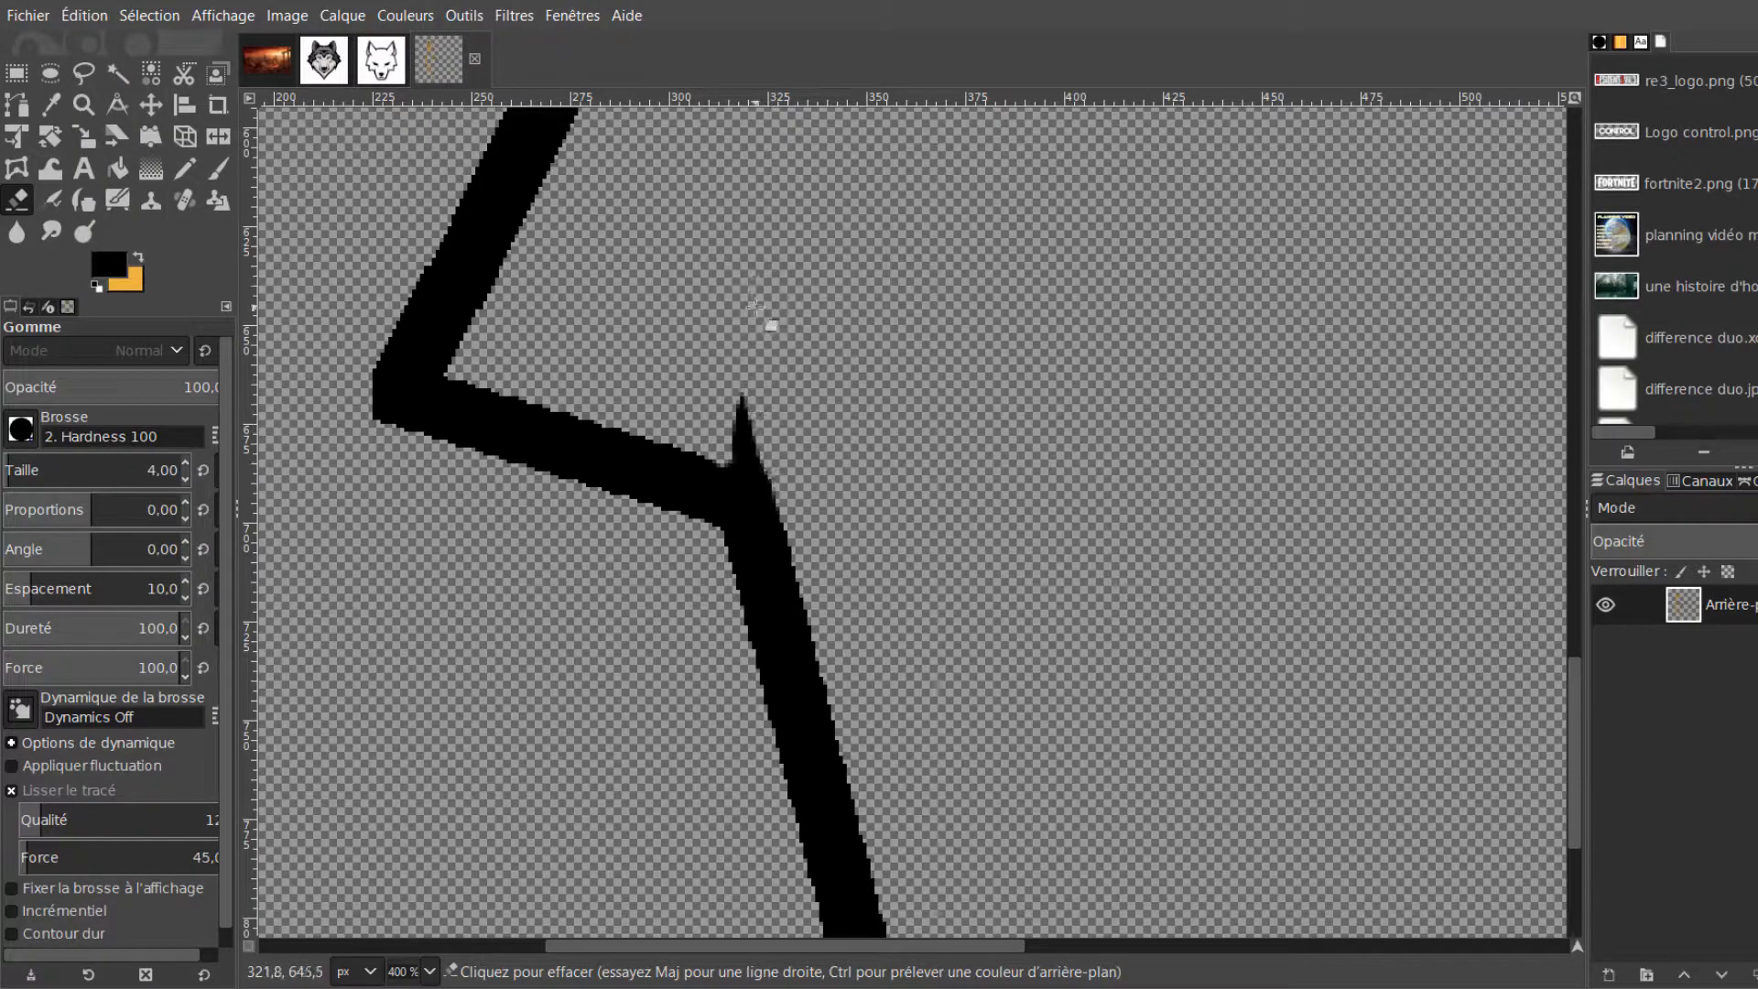
pyautogui.scroll(-2, 835, 528)
pyautogui.scroll(-3, 836, 528)
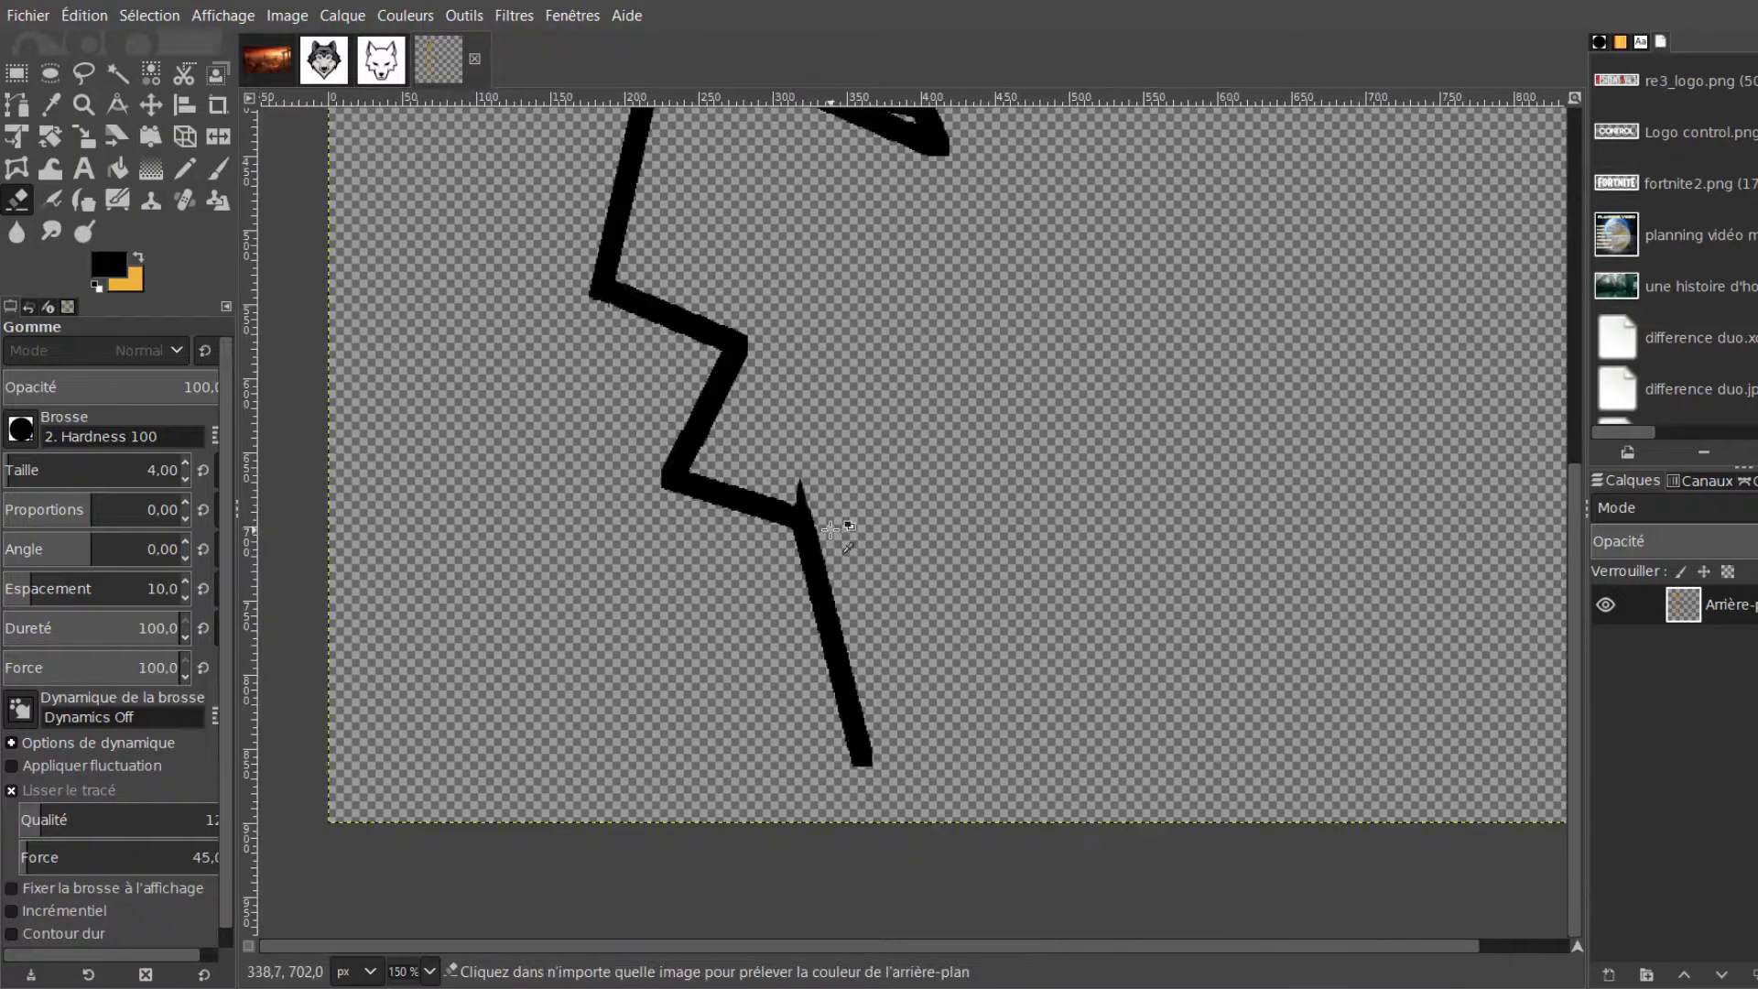
# Taper the inner end of the ear's base line to a fine point with the size 4 Eraser
pyautogui.scroll(1, 835, 524)
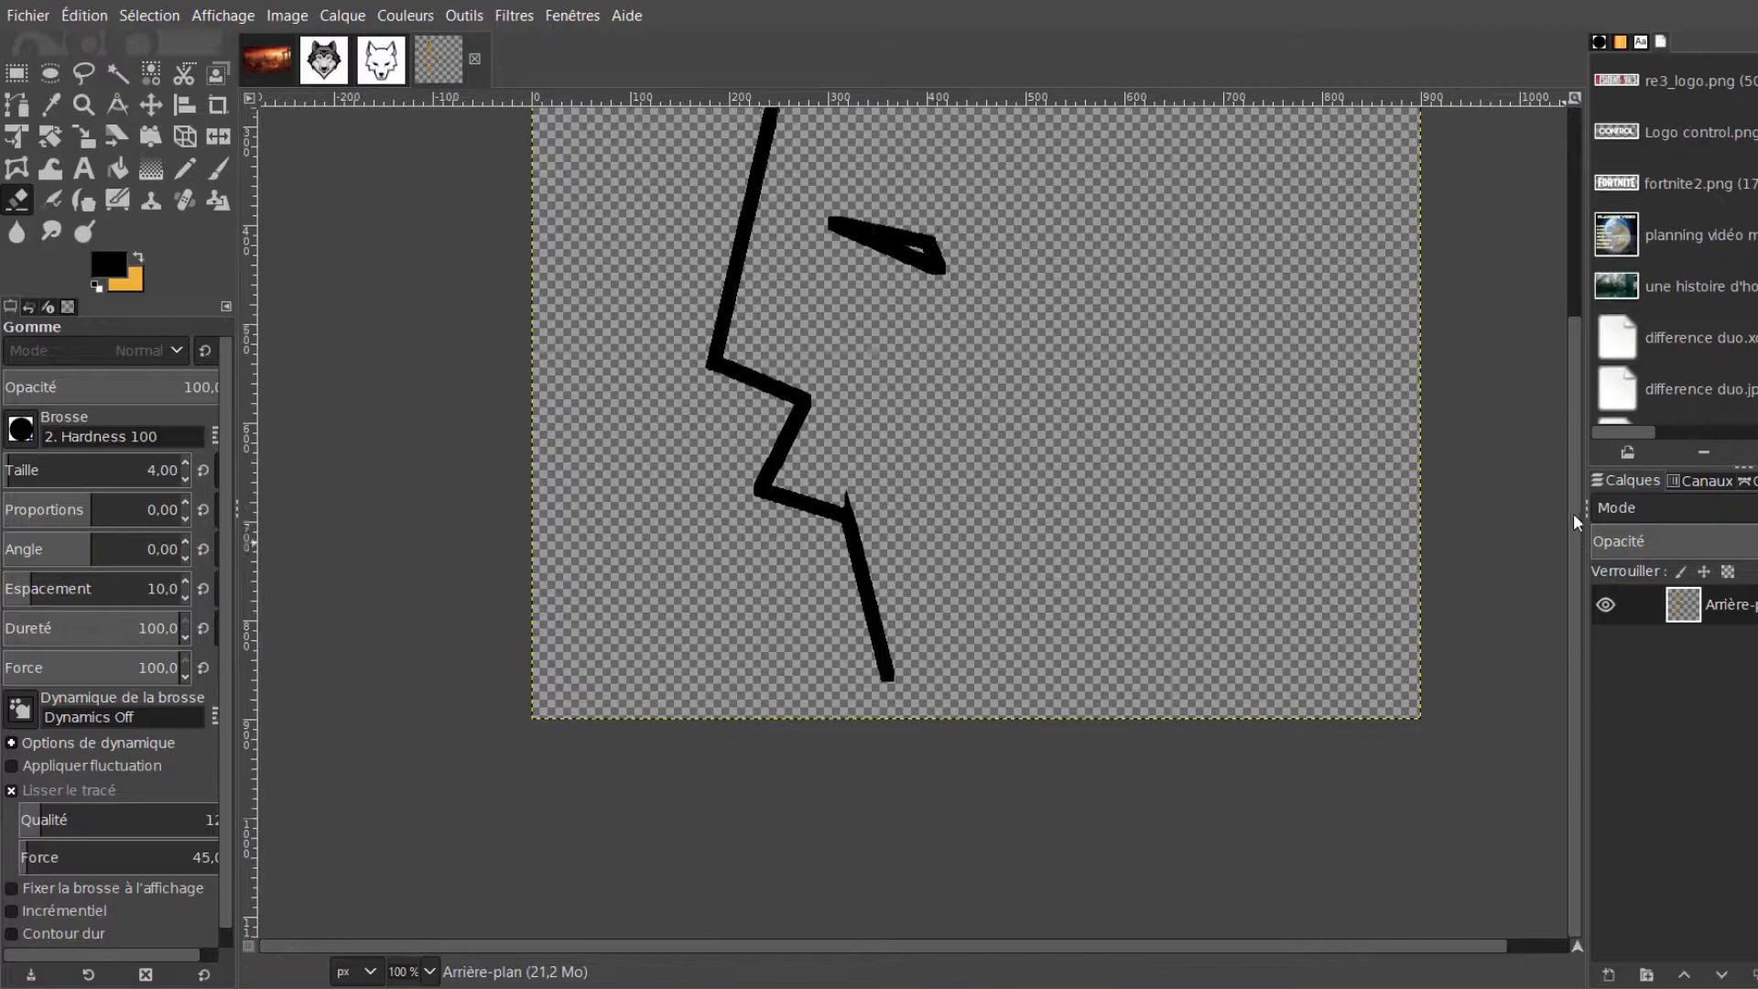
pyautogui.scroll(5, 1380, 387)
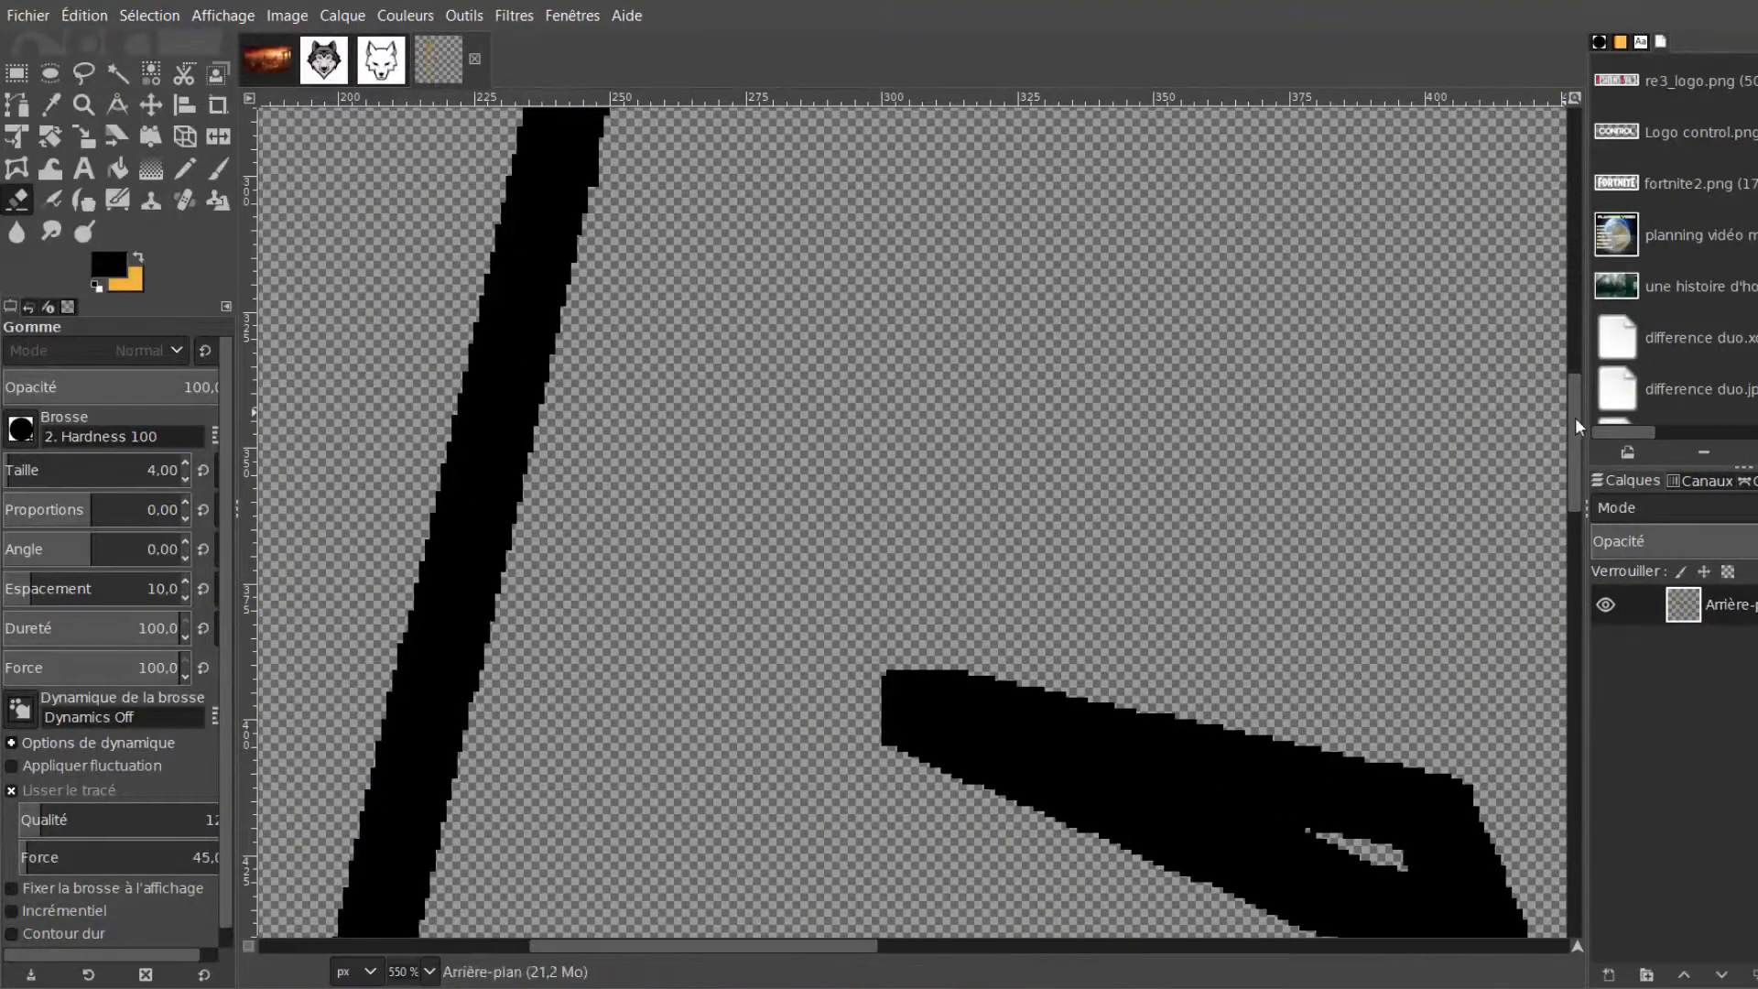
pyautogui.moveTo(1572, 416); pyautogui.dragTo(1573, 315)
pyautogui.moveTo(906, 558); pyautogui.dragTo(983, 559)
pyautogui.moveTo(811, 648)
pyautogui.mouseDown()
pyautogui.moveTo(1031, 624)
pyautogui.moveTo(931, 619)
pyautogui.moveTo(992, 613)
pyautogui.mouseUp()
pyautogui.moveTo(862, 634); pyautogui.dragTo(1051, 606)
pyautogui.moveTo(799, 653); pyautogui.dragTo(849, 634)
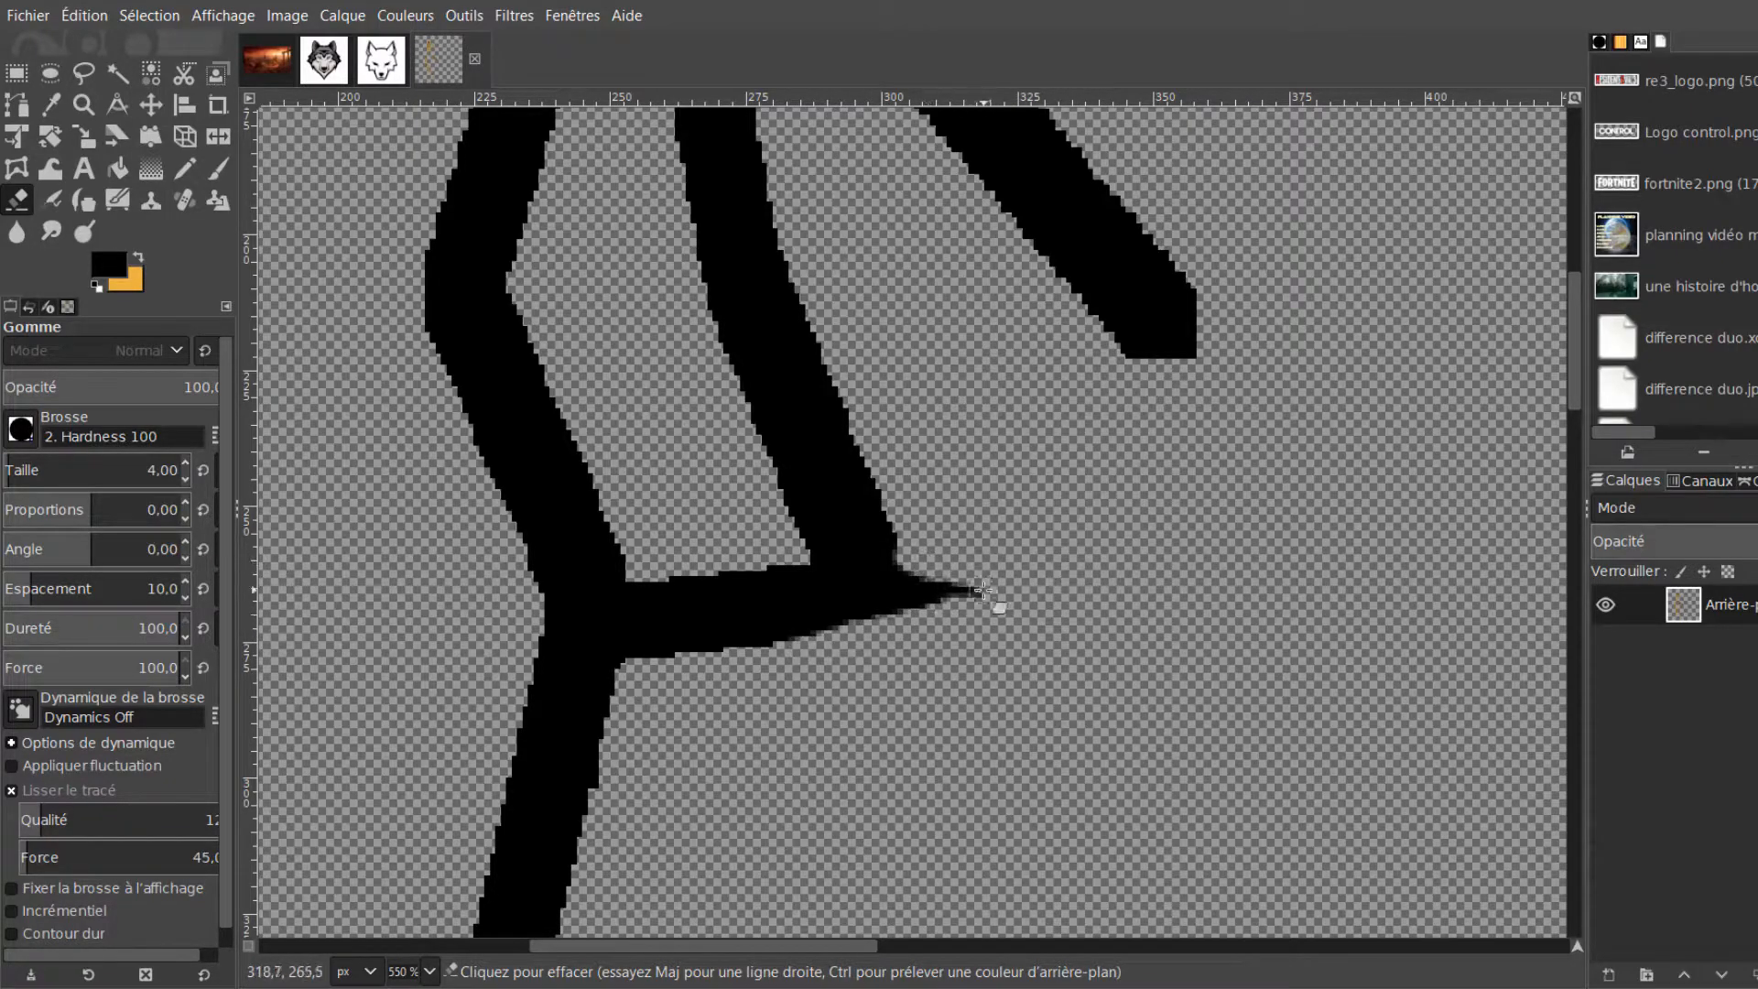
pyautogui.scroll(-4, 926, 565)
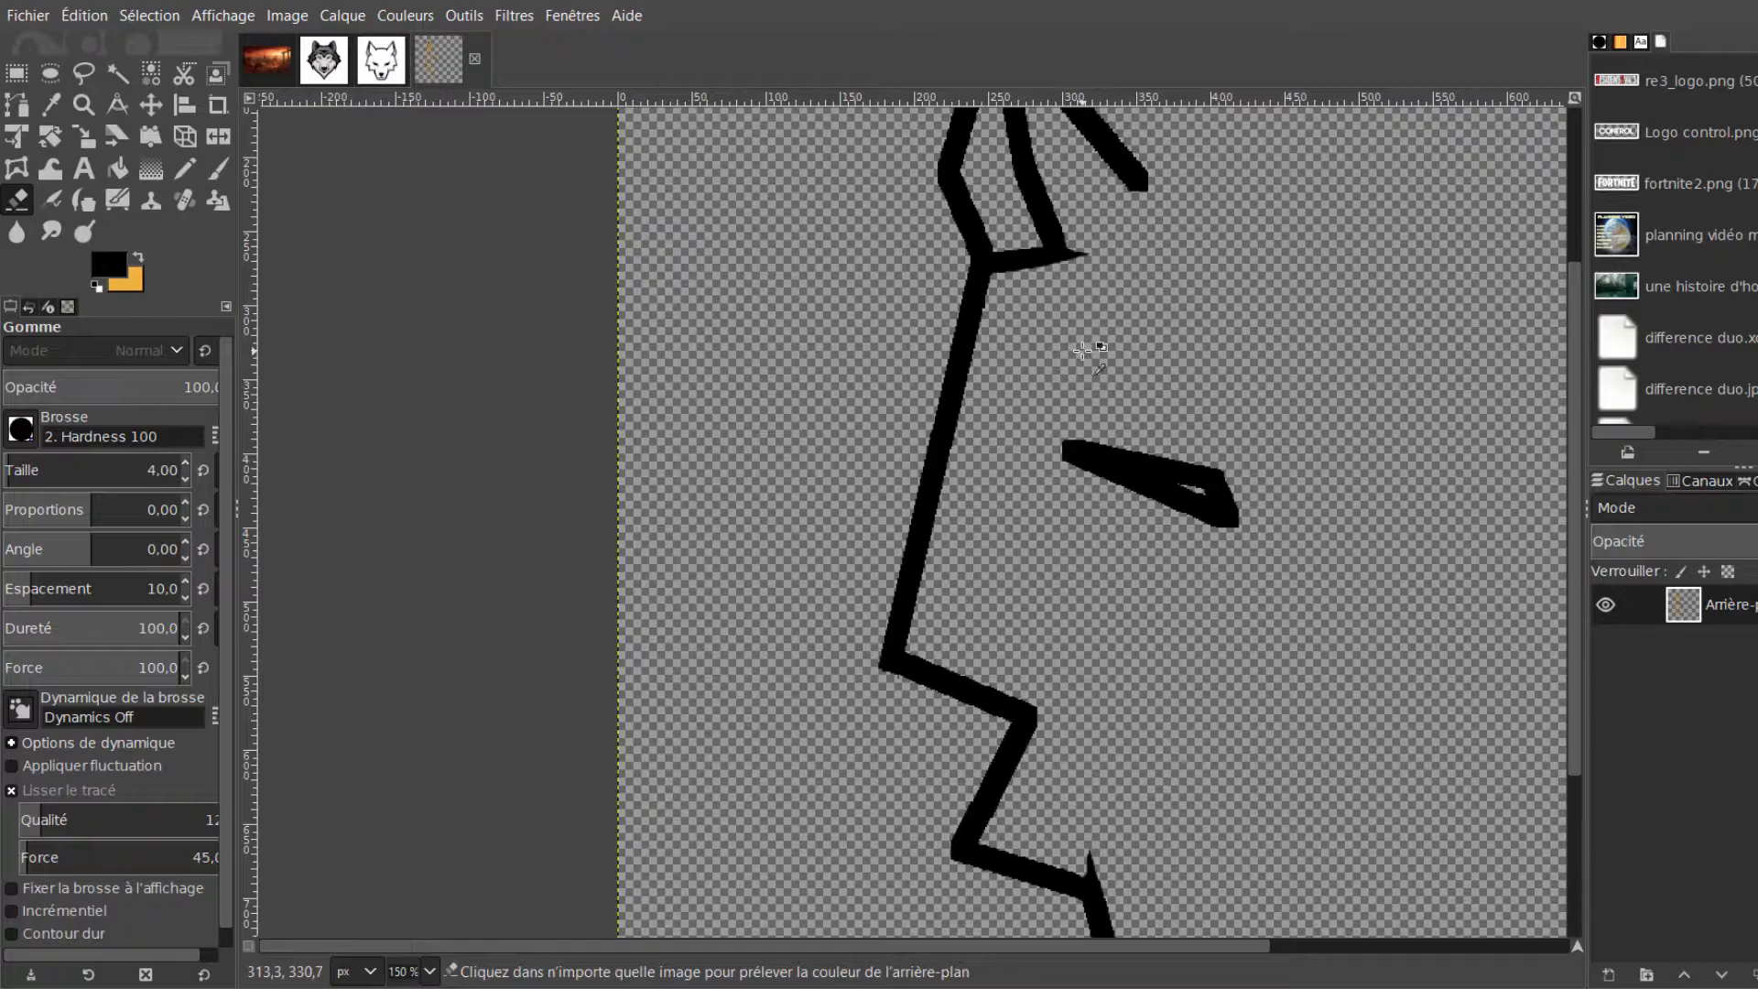
pyautogui.scroll(-3, 1081, 350)
# Duplicate the half-head layer and flip the copy horizontally to form the other half of the head
pyautogui.hotkey('shift', 'ctrl', 'j')
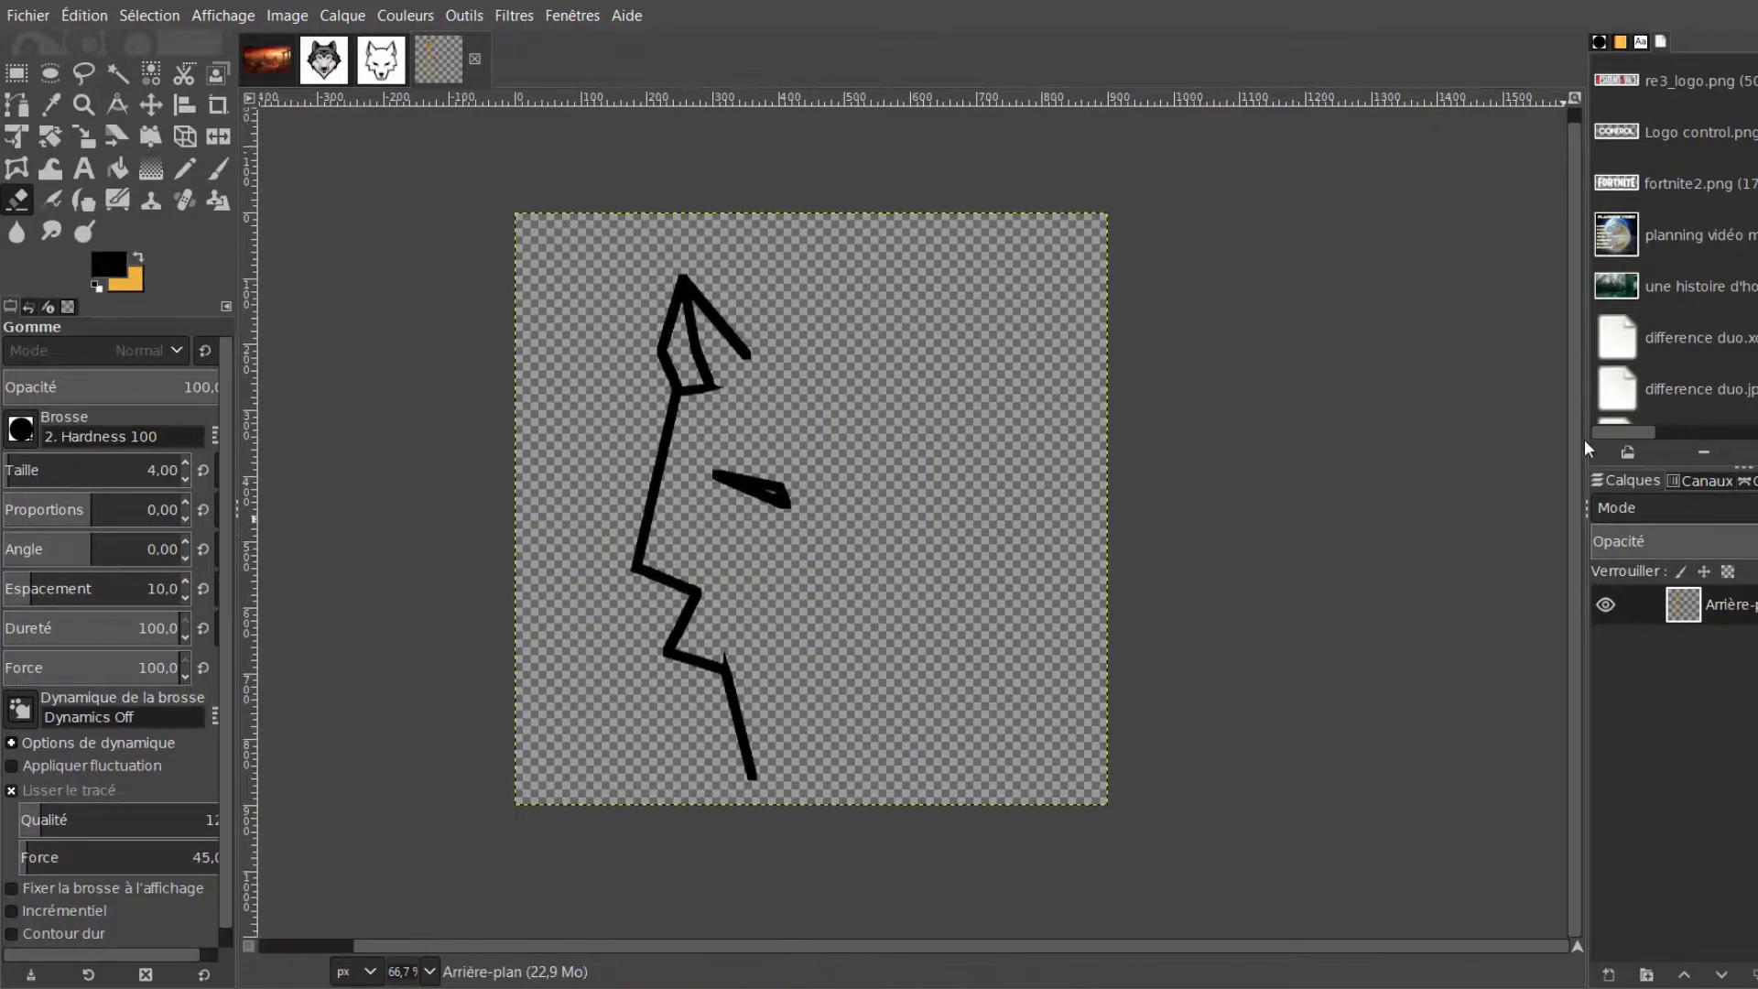
pyautogui.press('m')
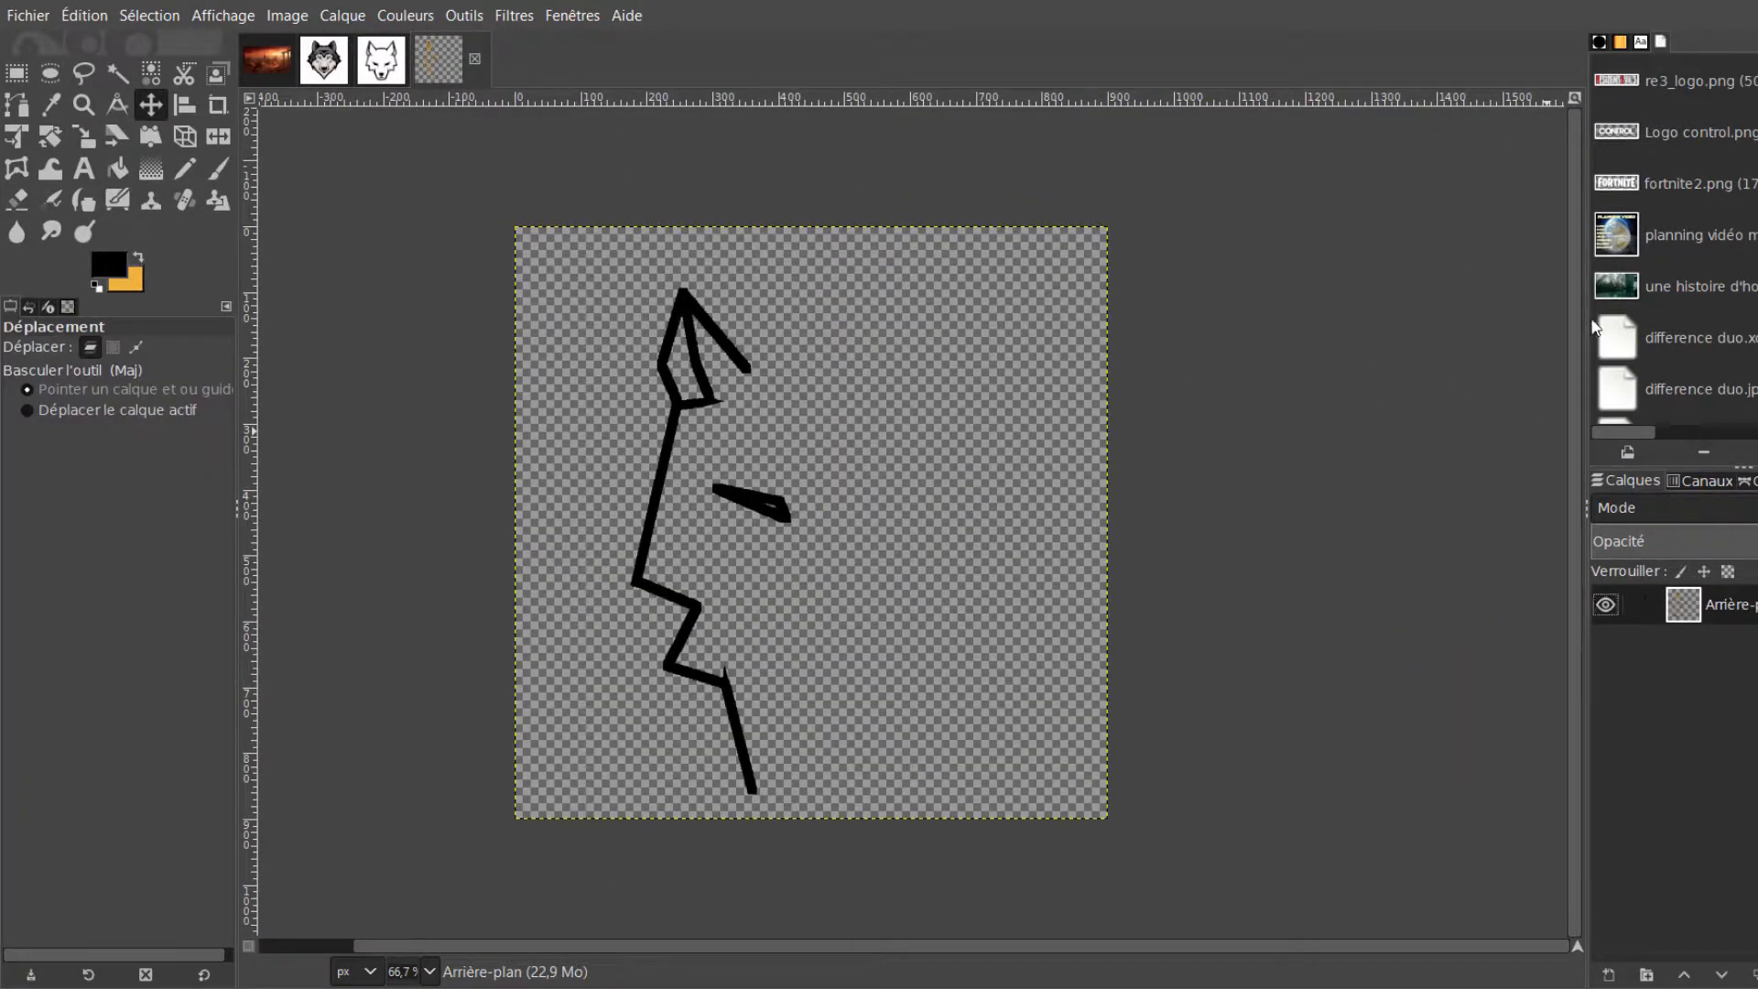
pyautogui.hotkey('shift', 'ctrl', 'd')
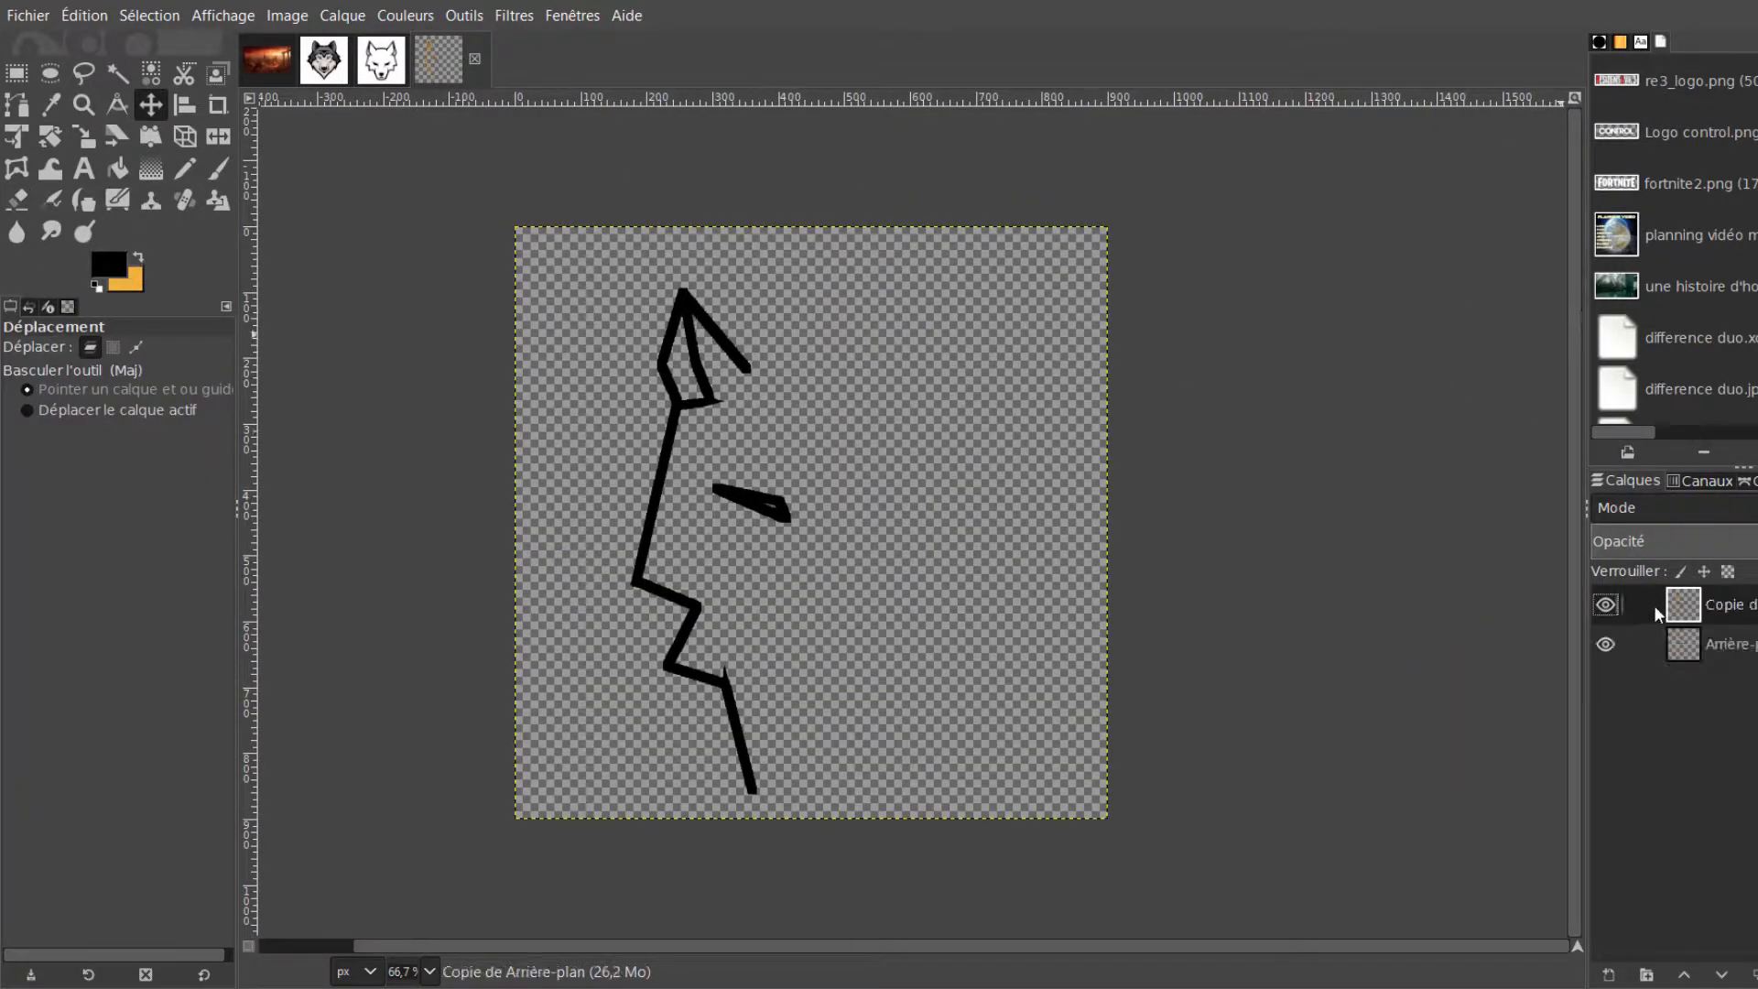
pyautogui.click(216, 136)
pyautogui.click(726, 607)
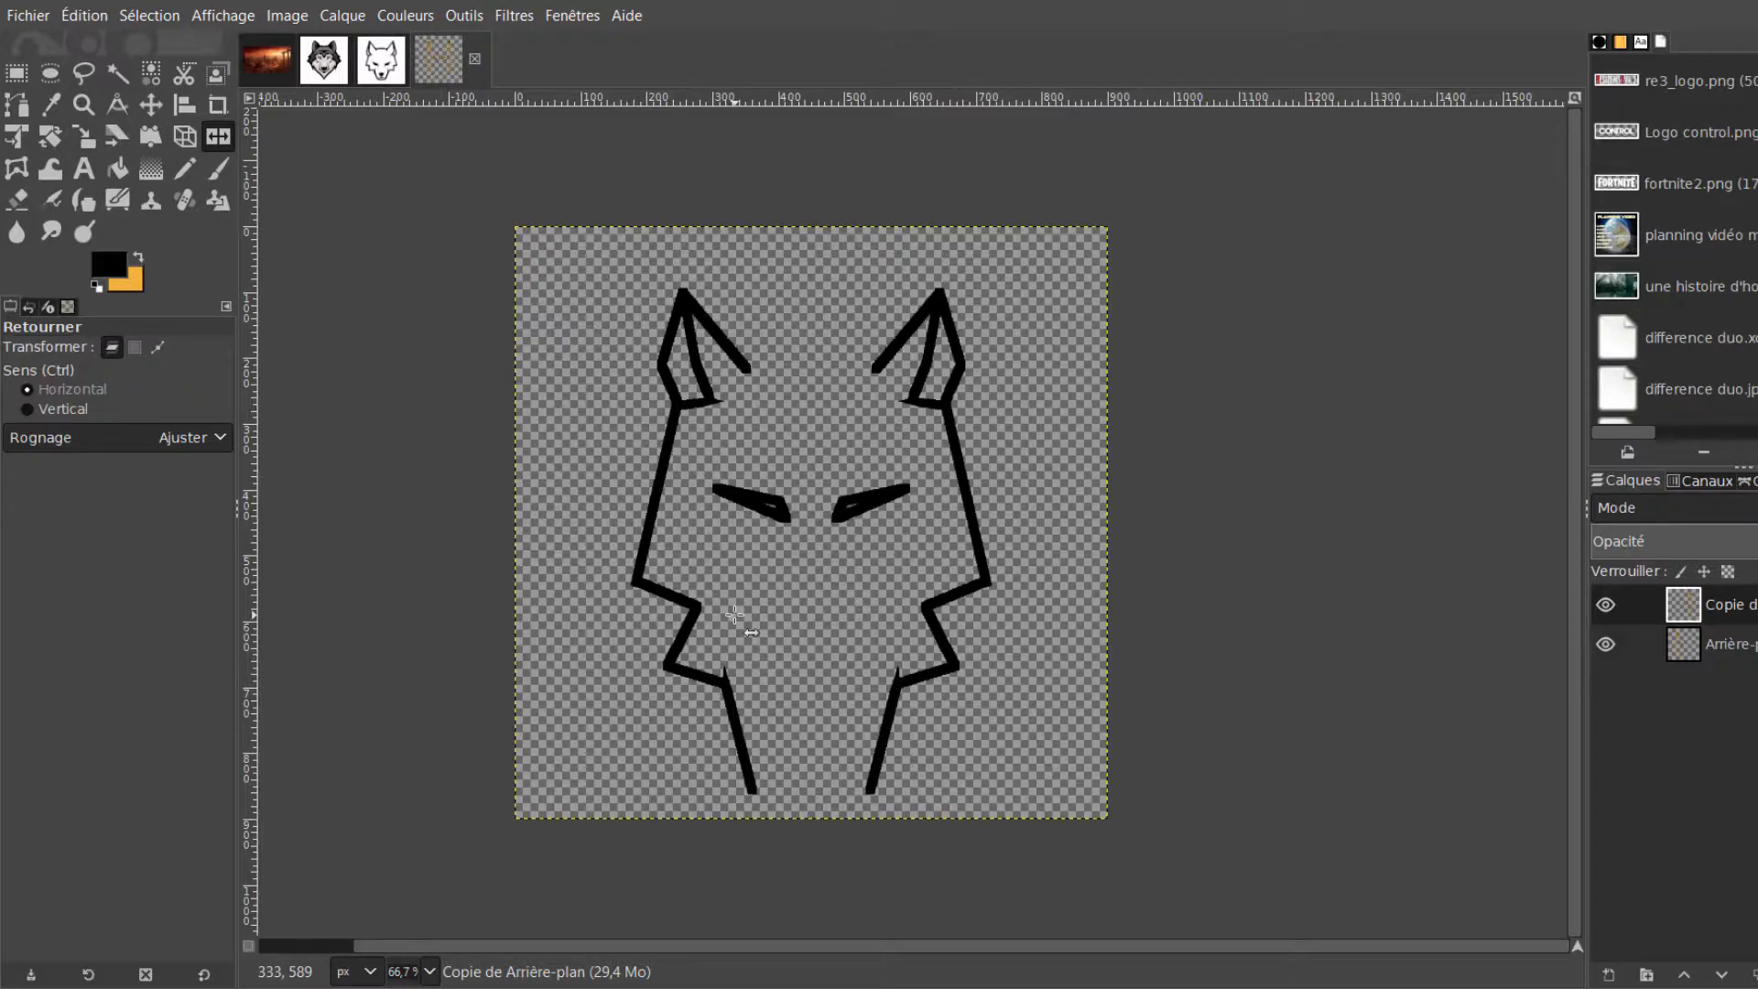
pyautogui.scroll(1, 735, 613)
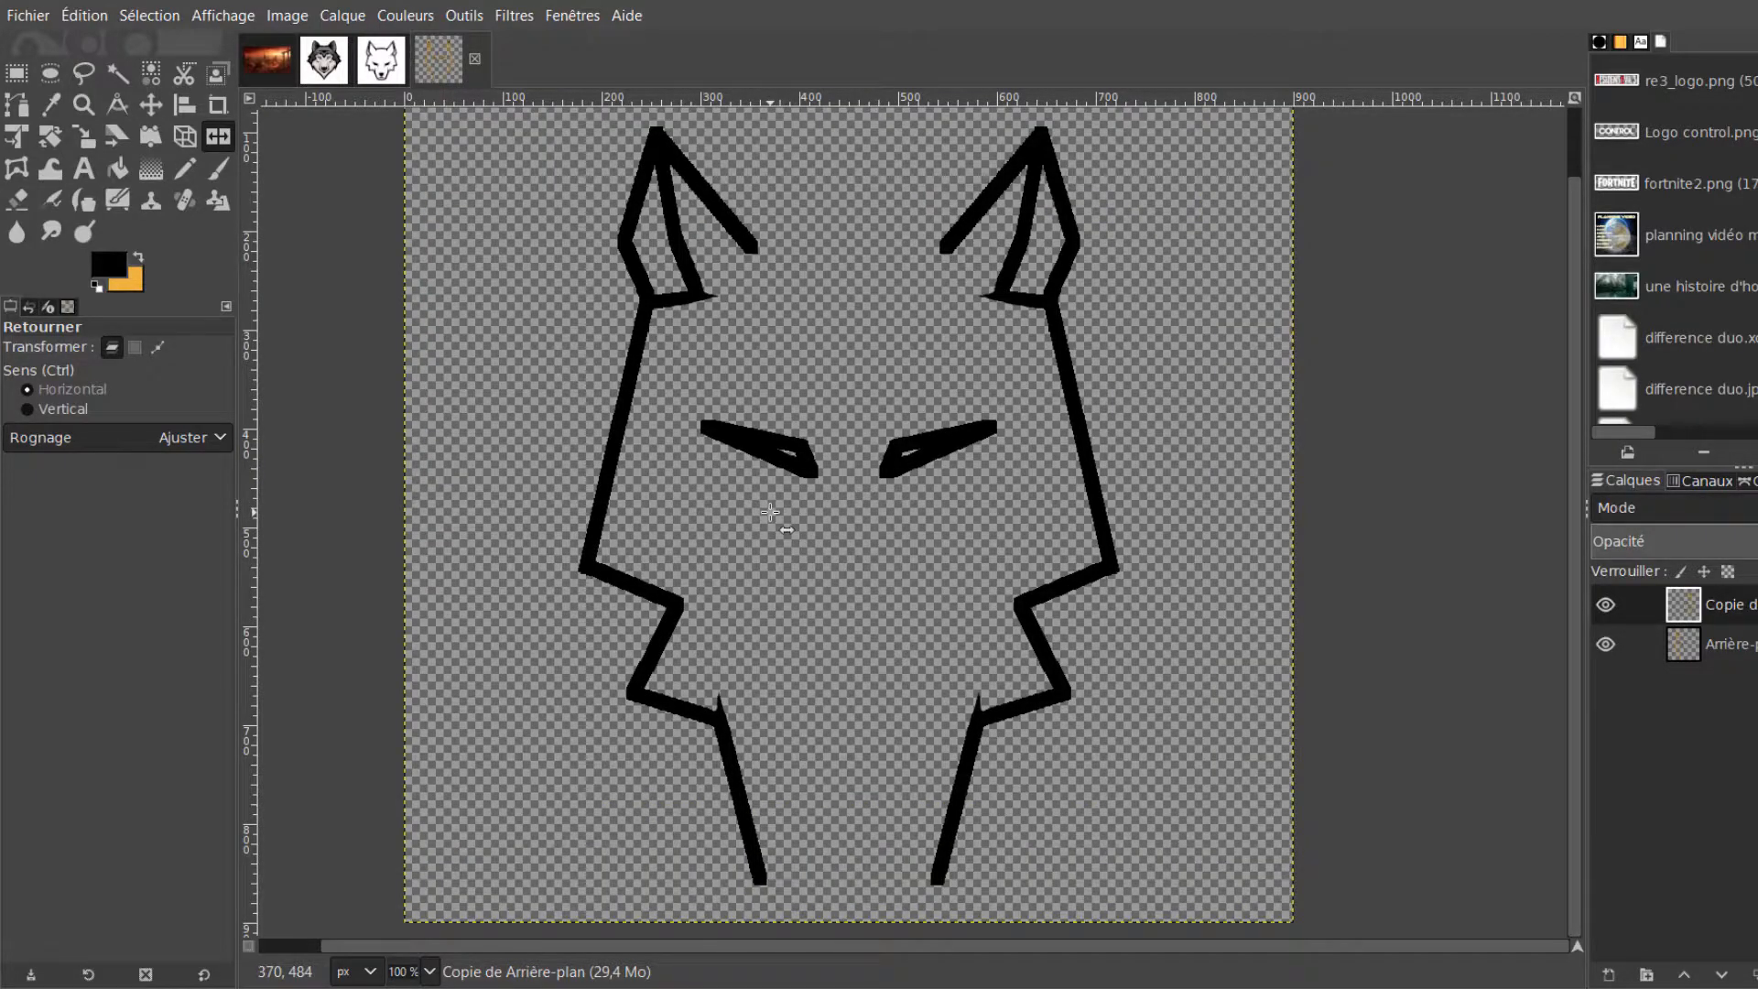
# Shift the flipped half about 10 px to the right, checking the head's proportions against the white wolf reference image
pyautogui.click(1719, 644)
pyautogui.click(151, 105)
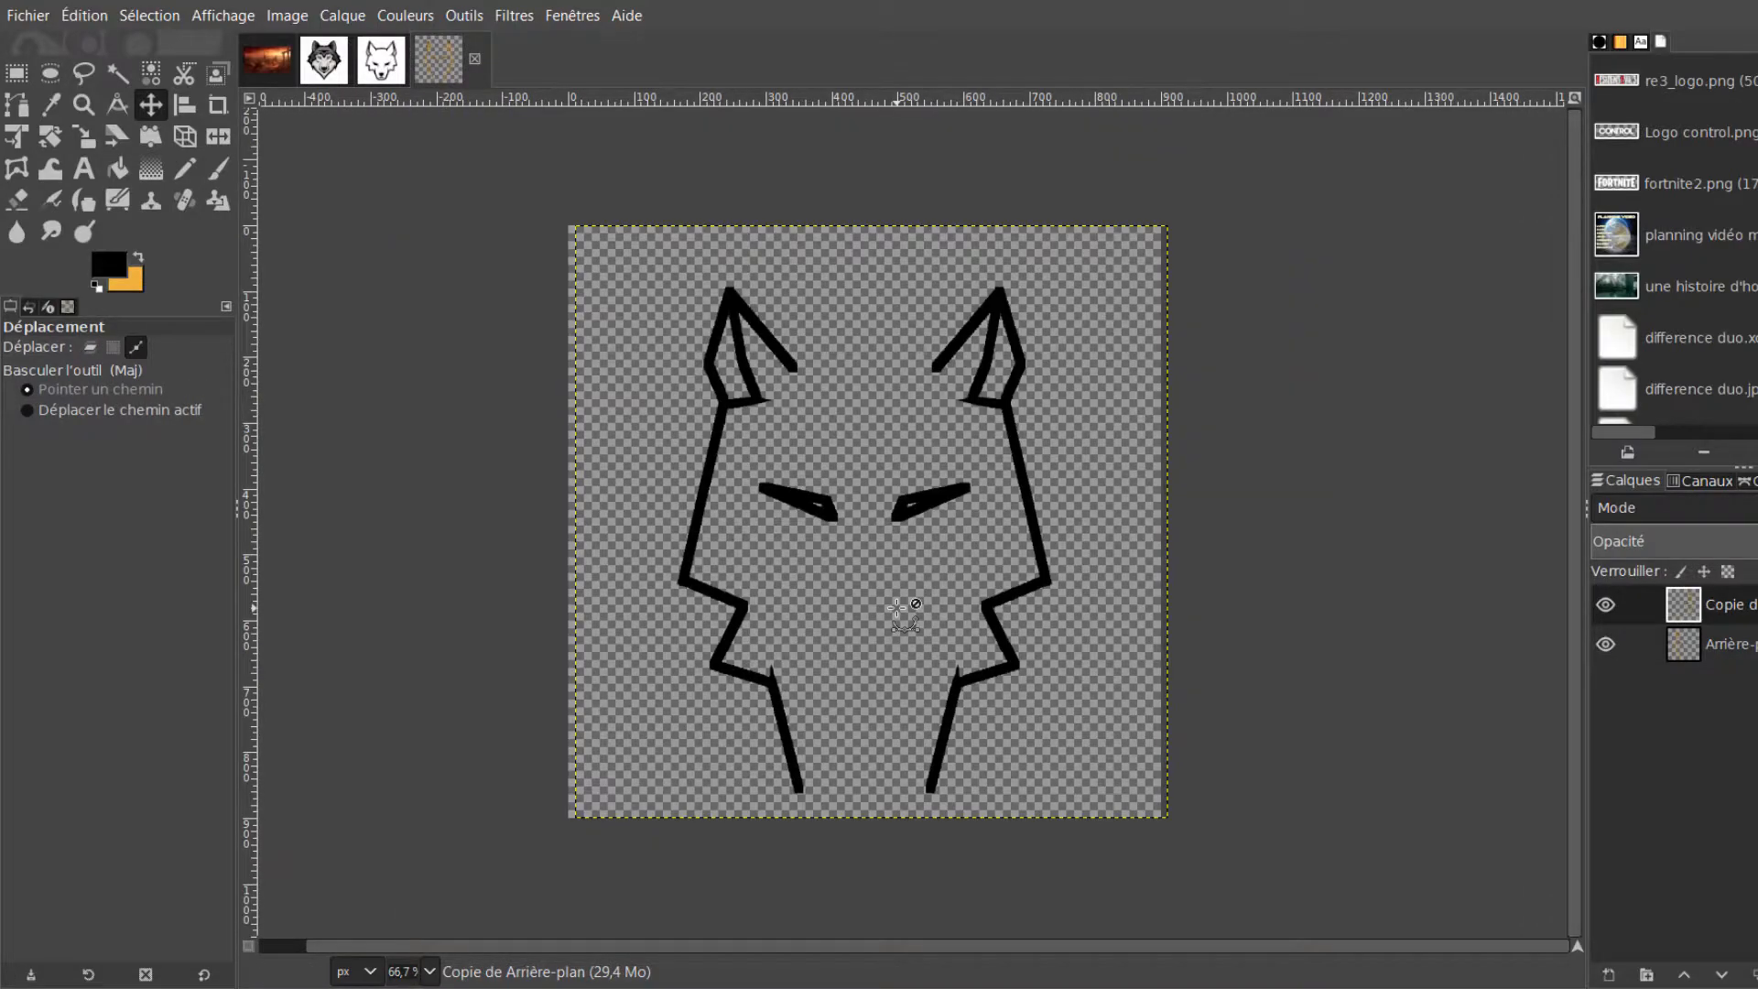
pyautogui.click(375, 69)
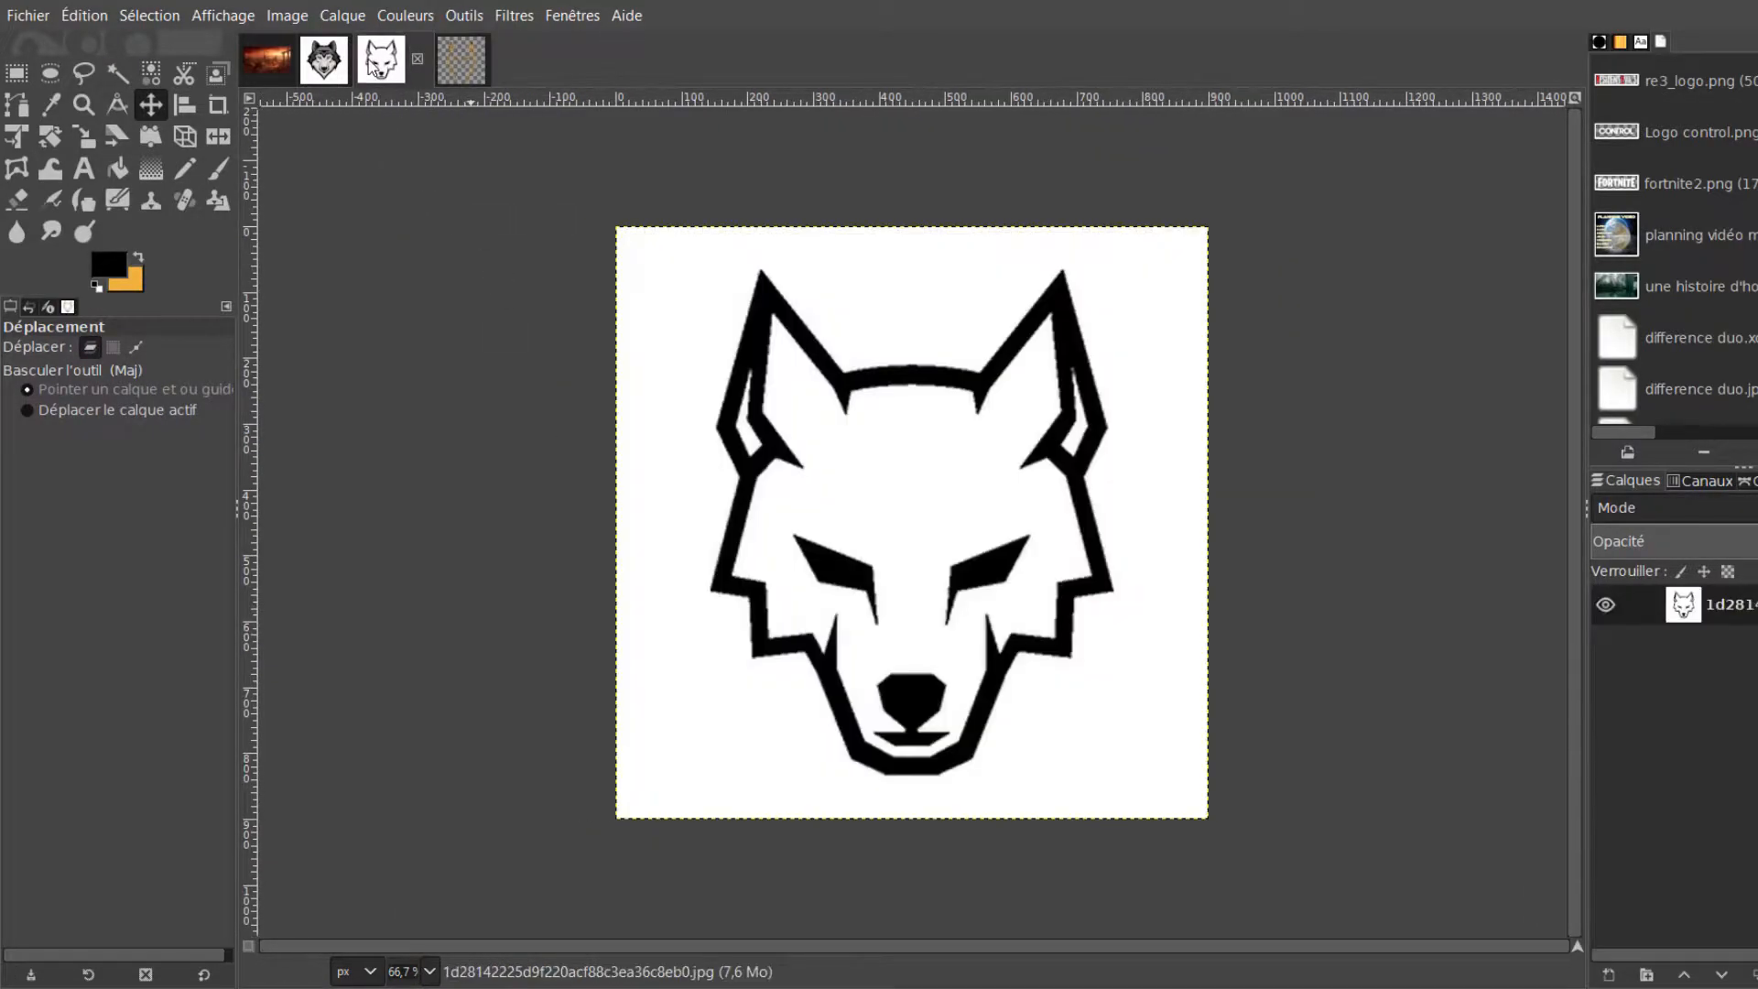
pyautogui.click(458, 60)
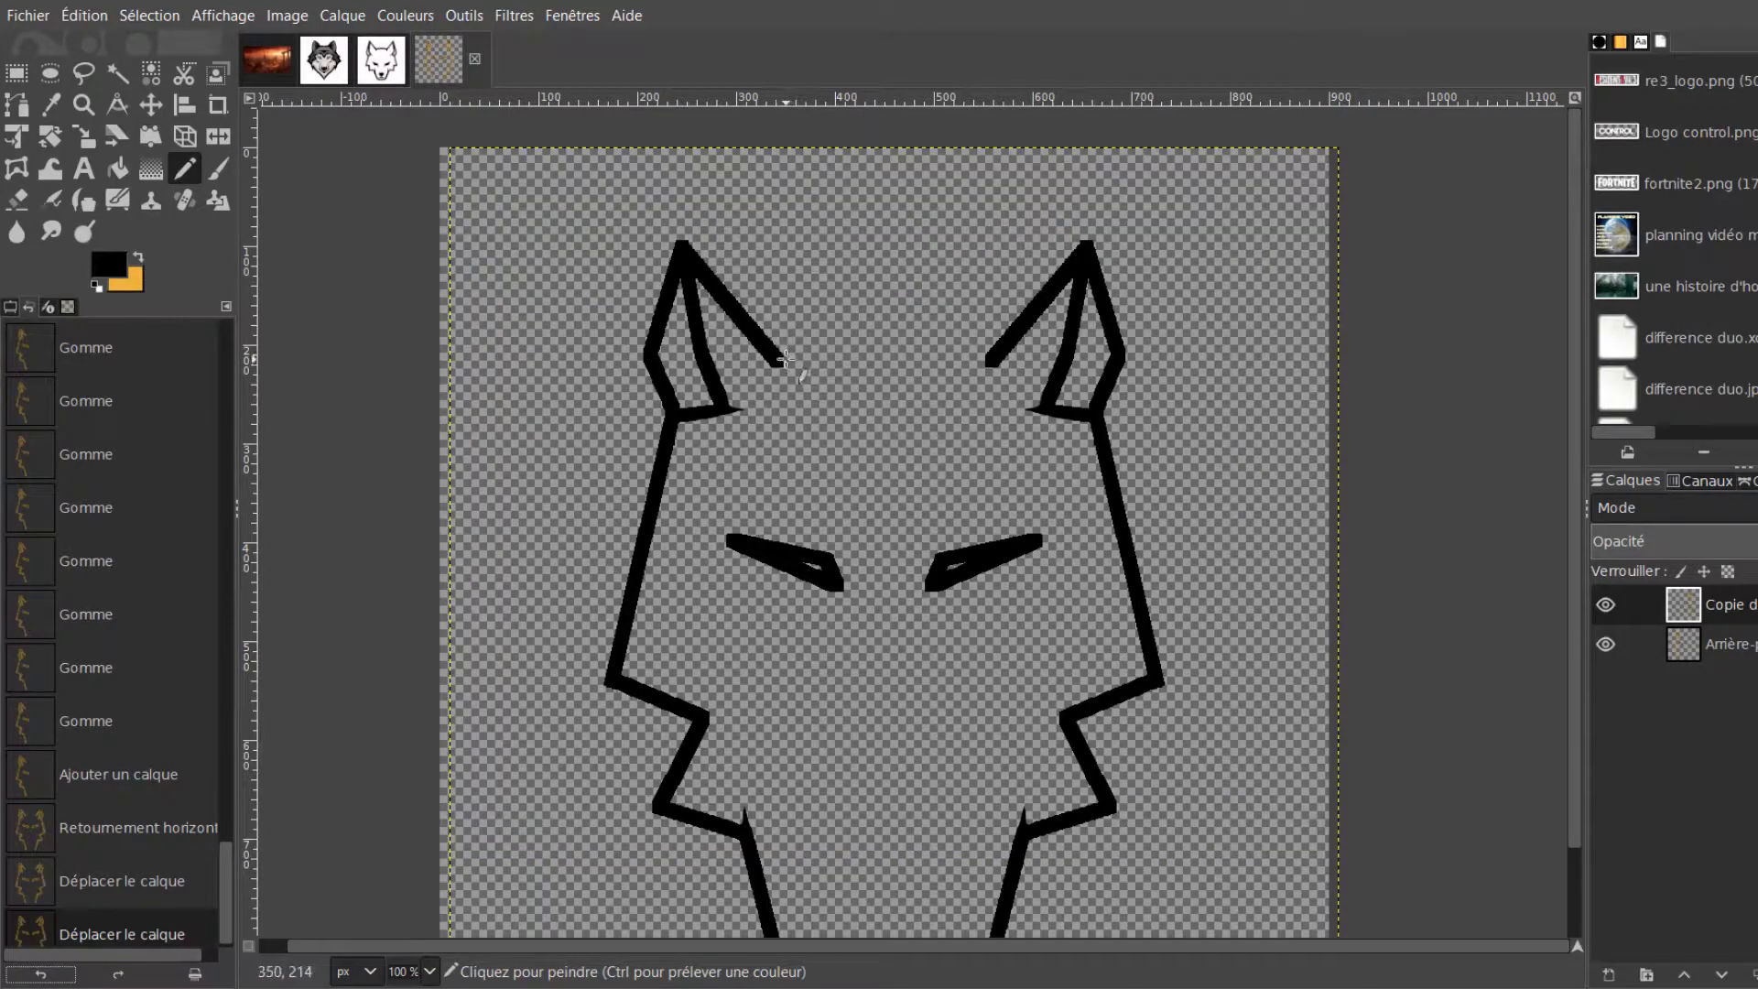
# With a size 17 Pencil, draw straight lines joining the two ears across the forehead and closing the bottom of the muzzle
pyautogui.click(10, 307)
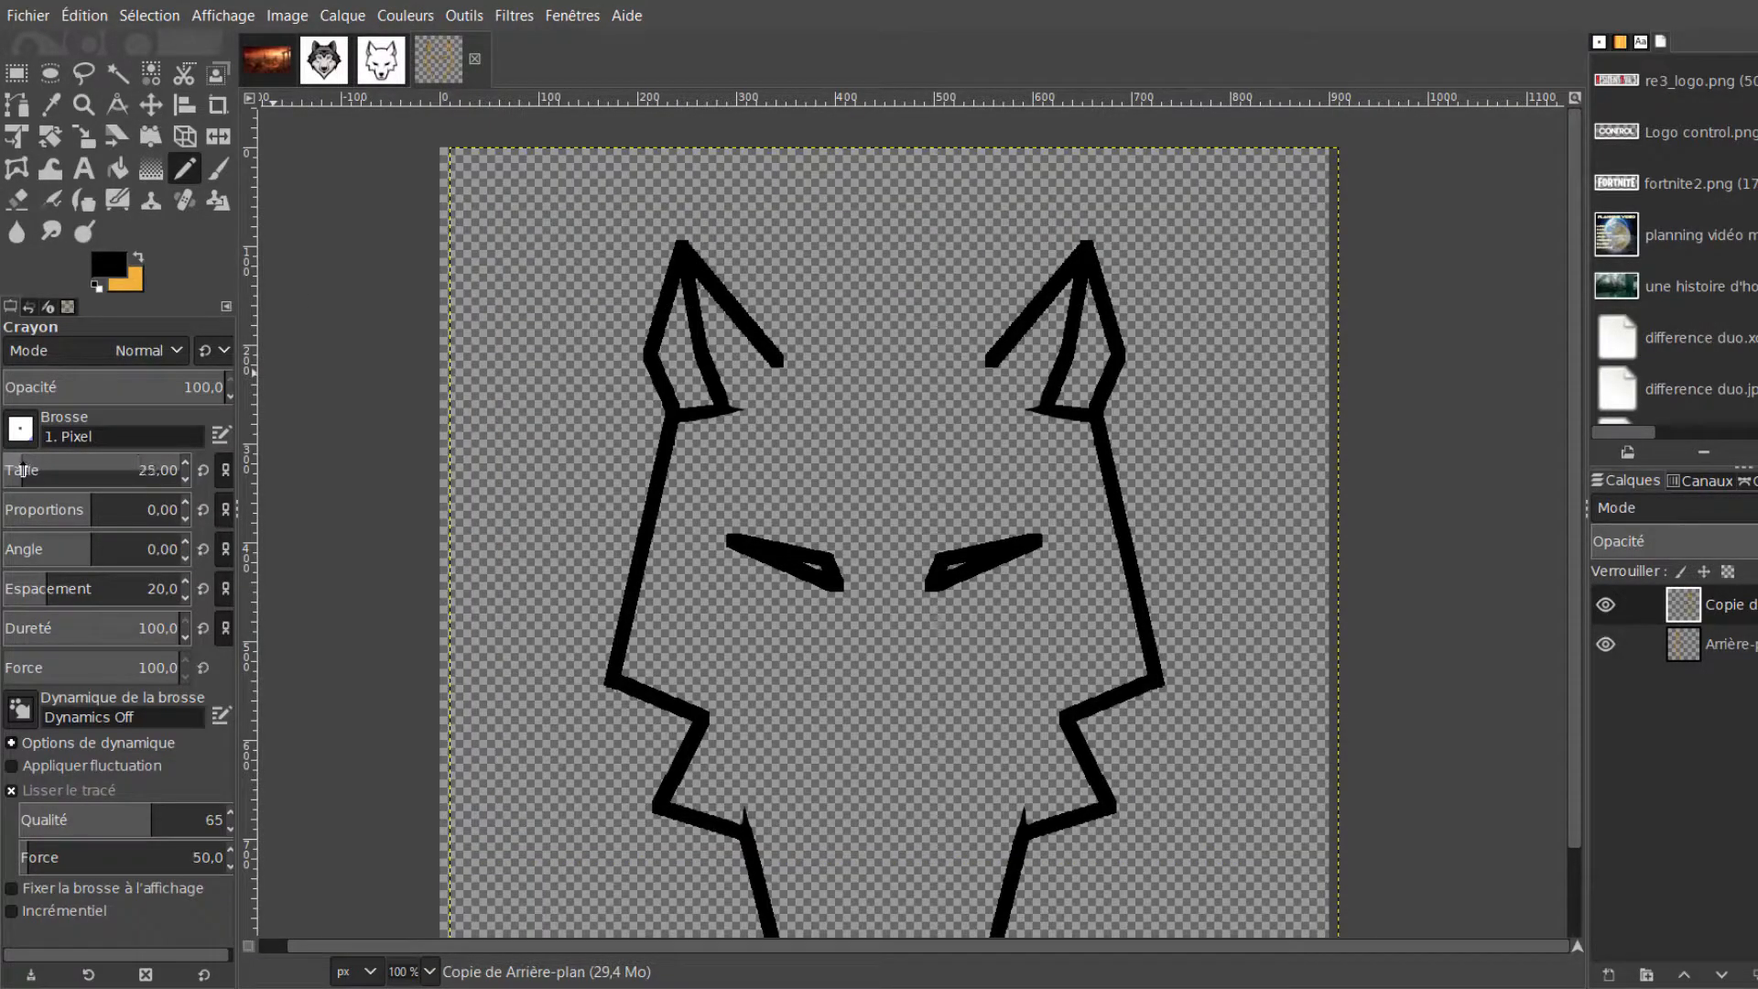
pyautogui.moveTo(20, 465); pyautogui.dragTo(207, 423)
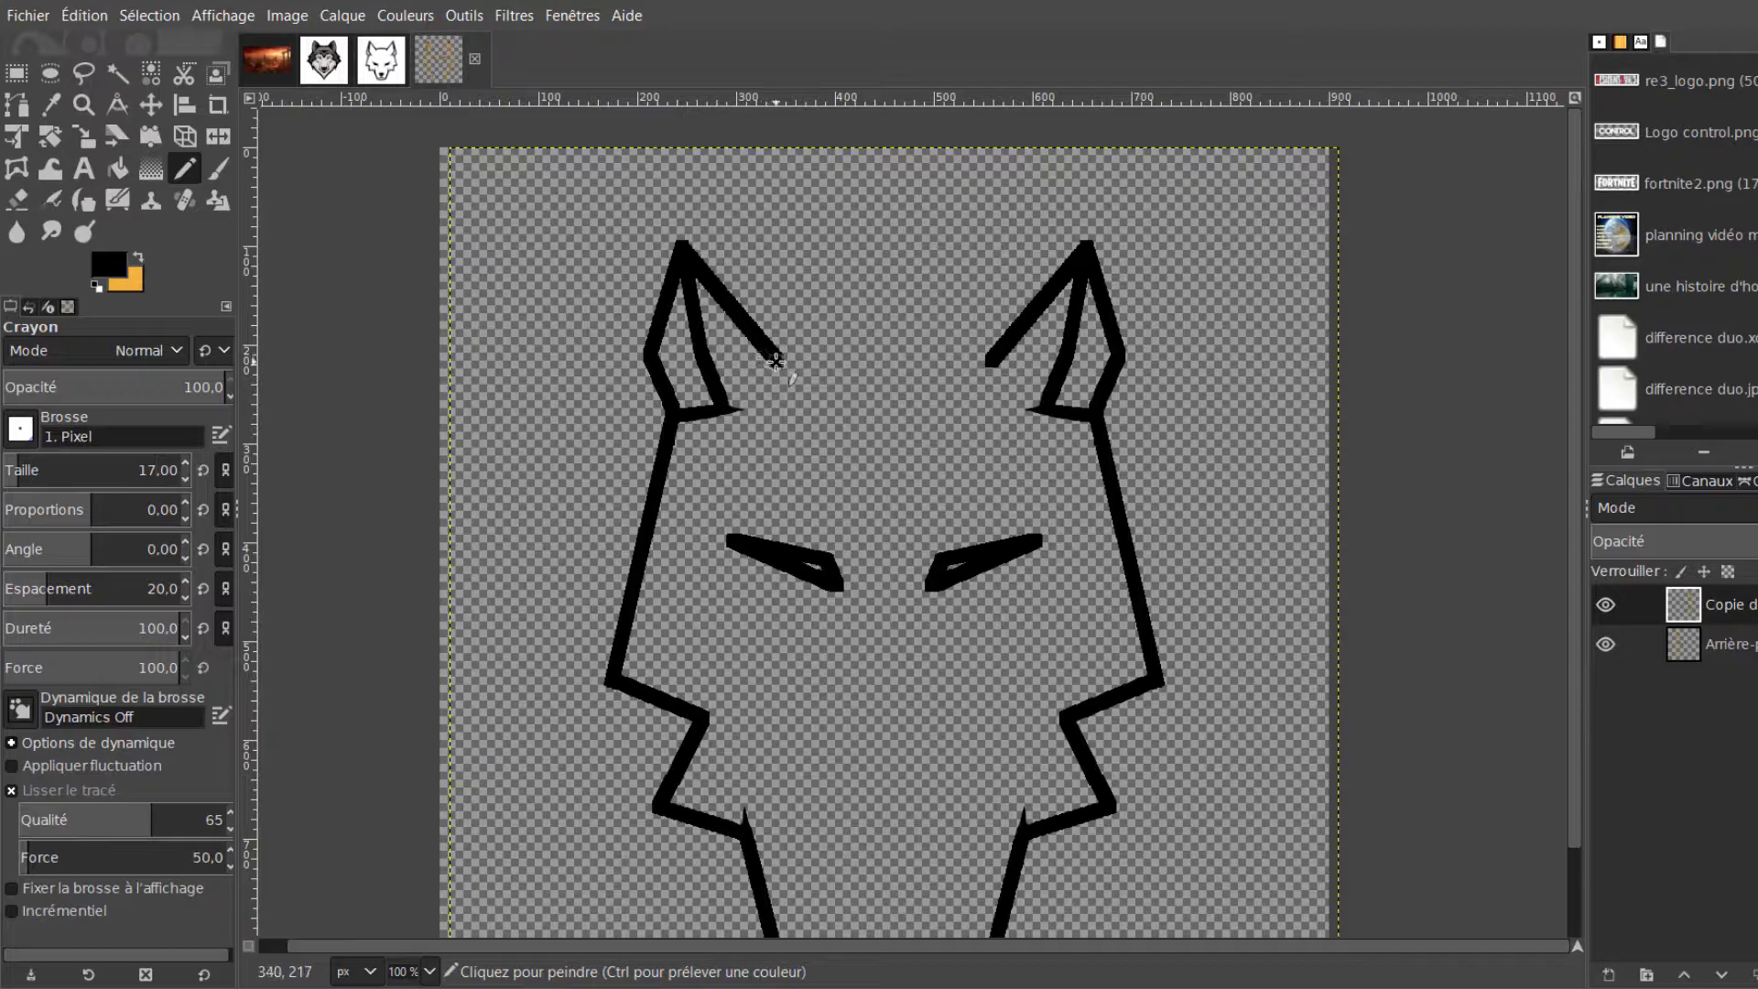
pyautogui.click(991, 360)
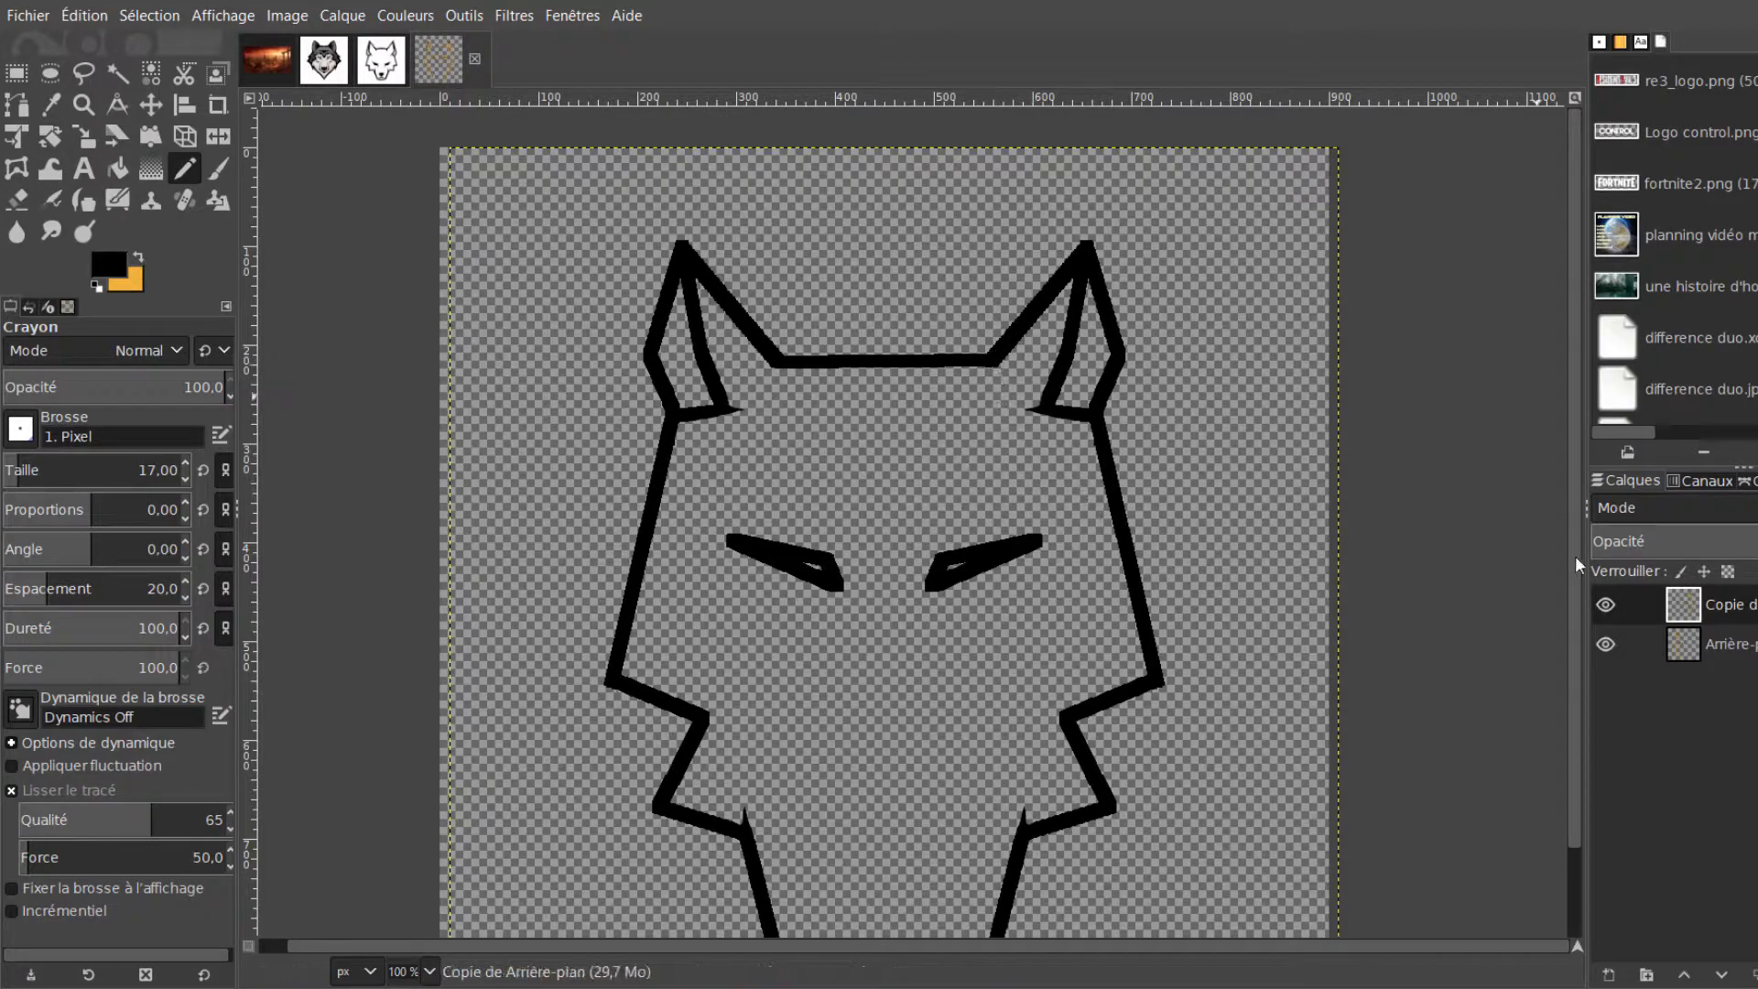
pyautogui.moveTo(1575, 557); pyautogui.dragTo(1584, 671)
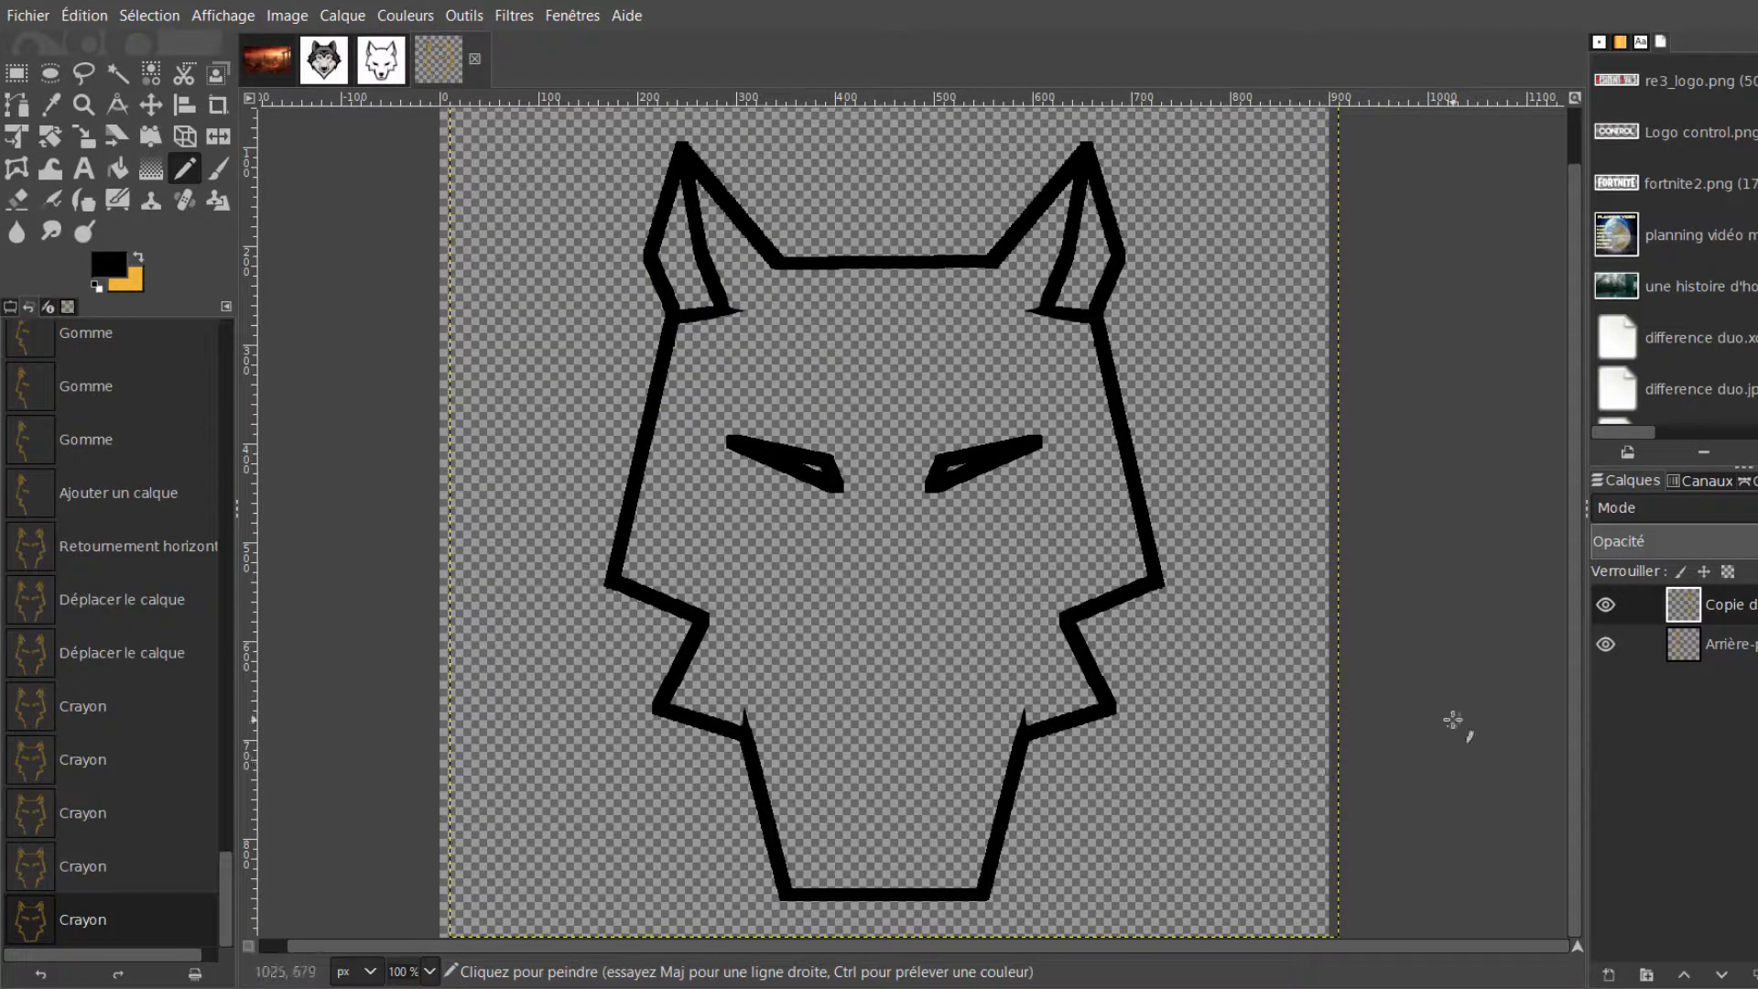
pyautogui.scroll(-1, 1007, 698)
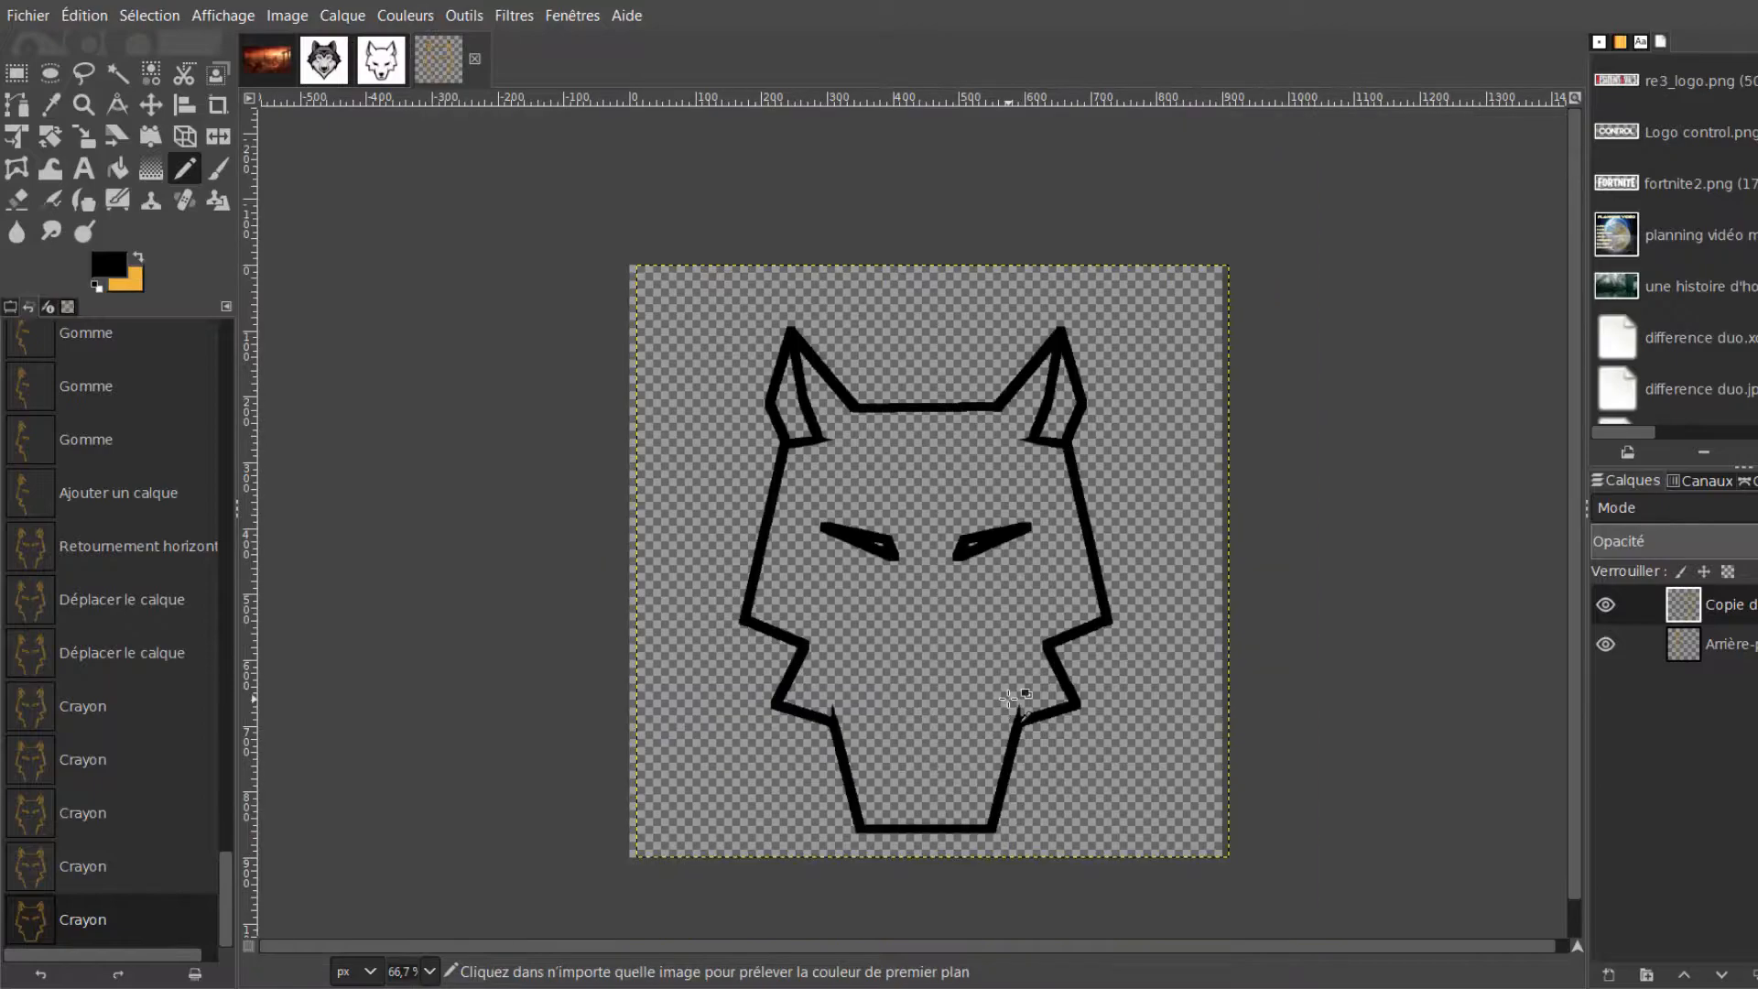
# Bow the middle of the forehead line upward into a gentle arch with the Cage Transform
pyautogui.scroll(1, 1007, 698)
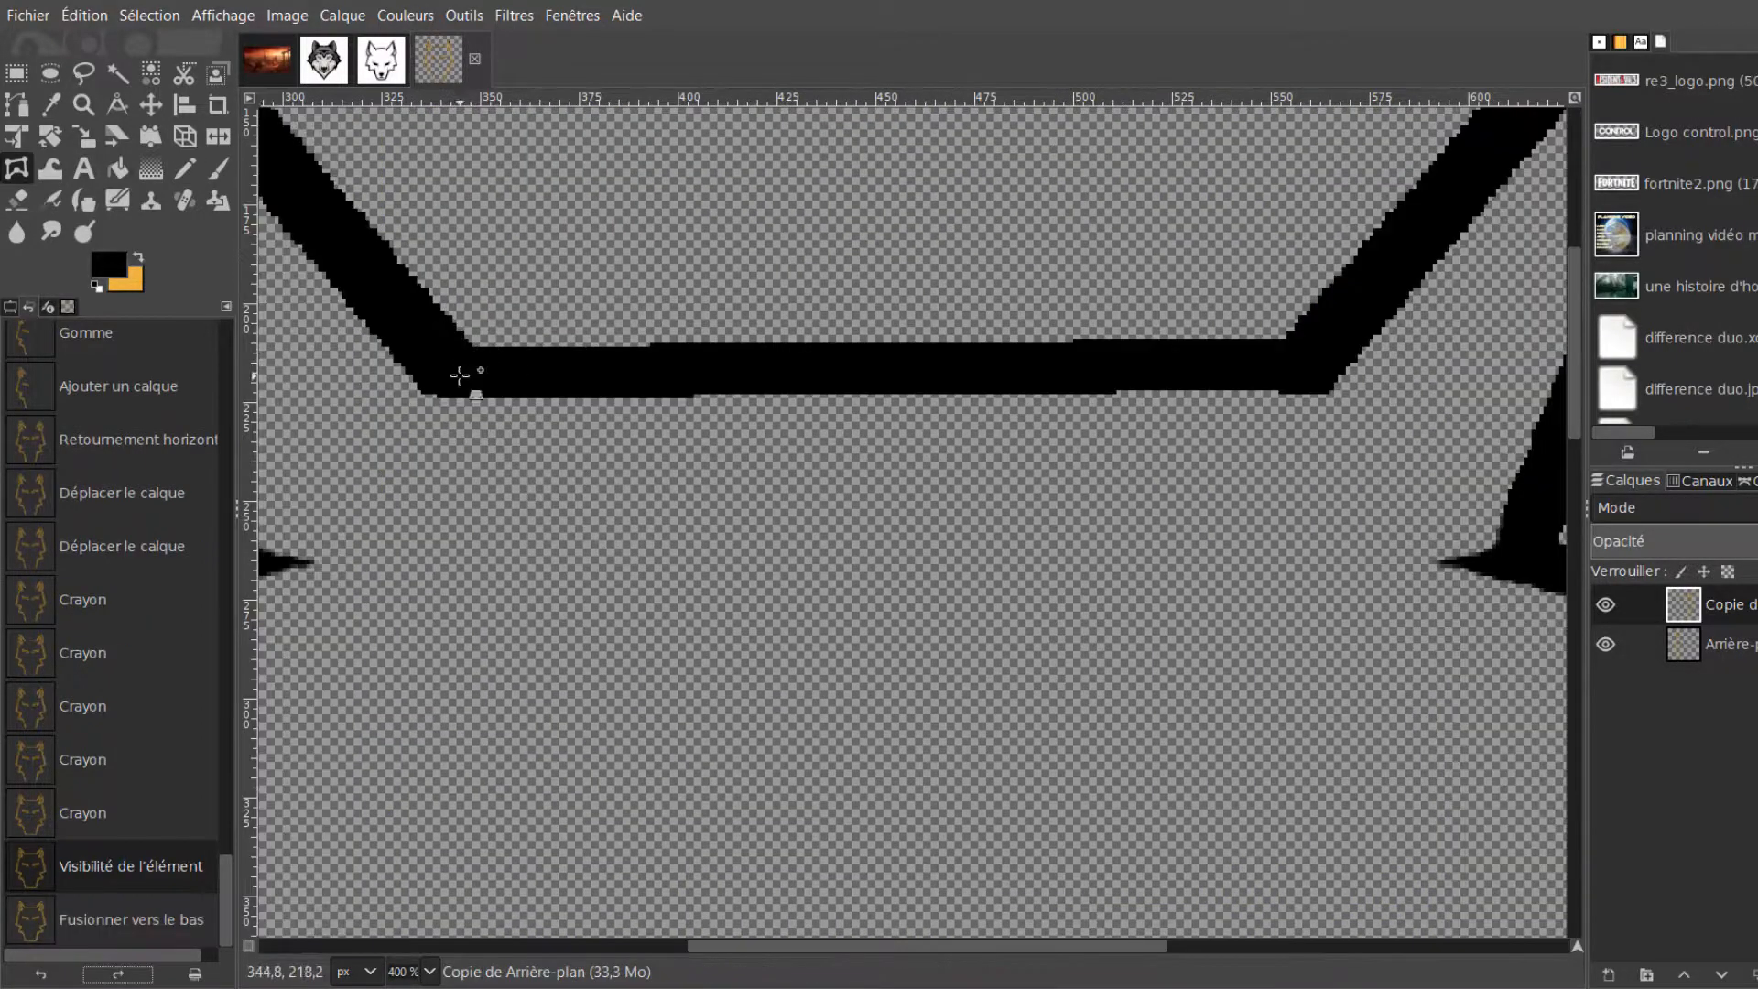
pyautogui.click(424, 413)
pyautogui.click(491, 317)
pyautogui.moveTo(492, 318); pyautogui.dragTo(902, 317)
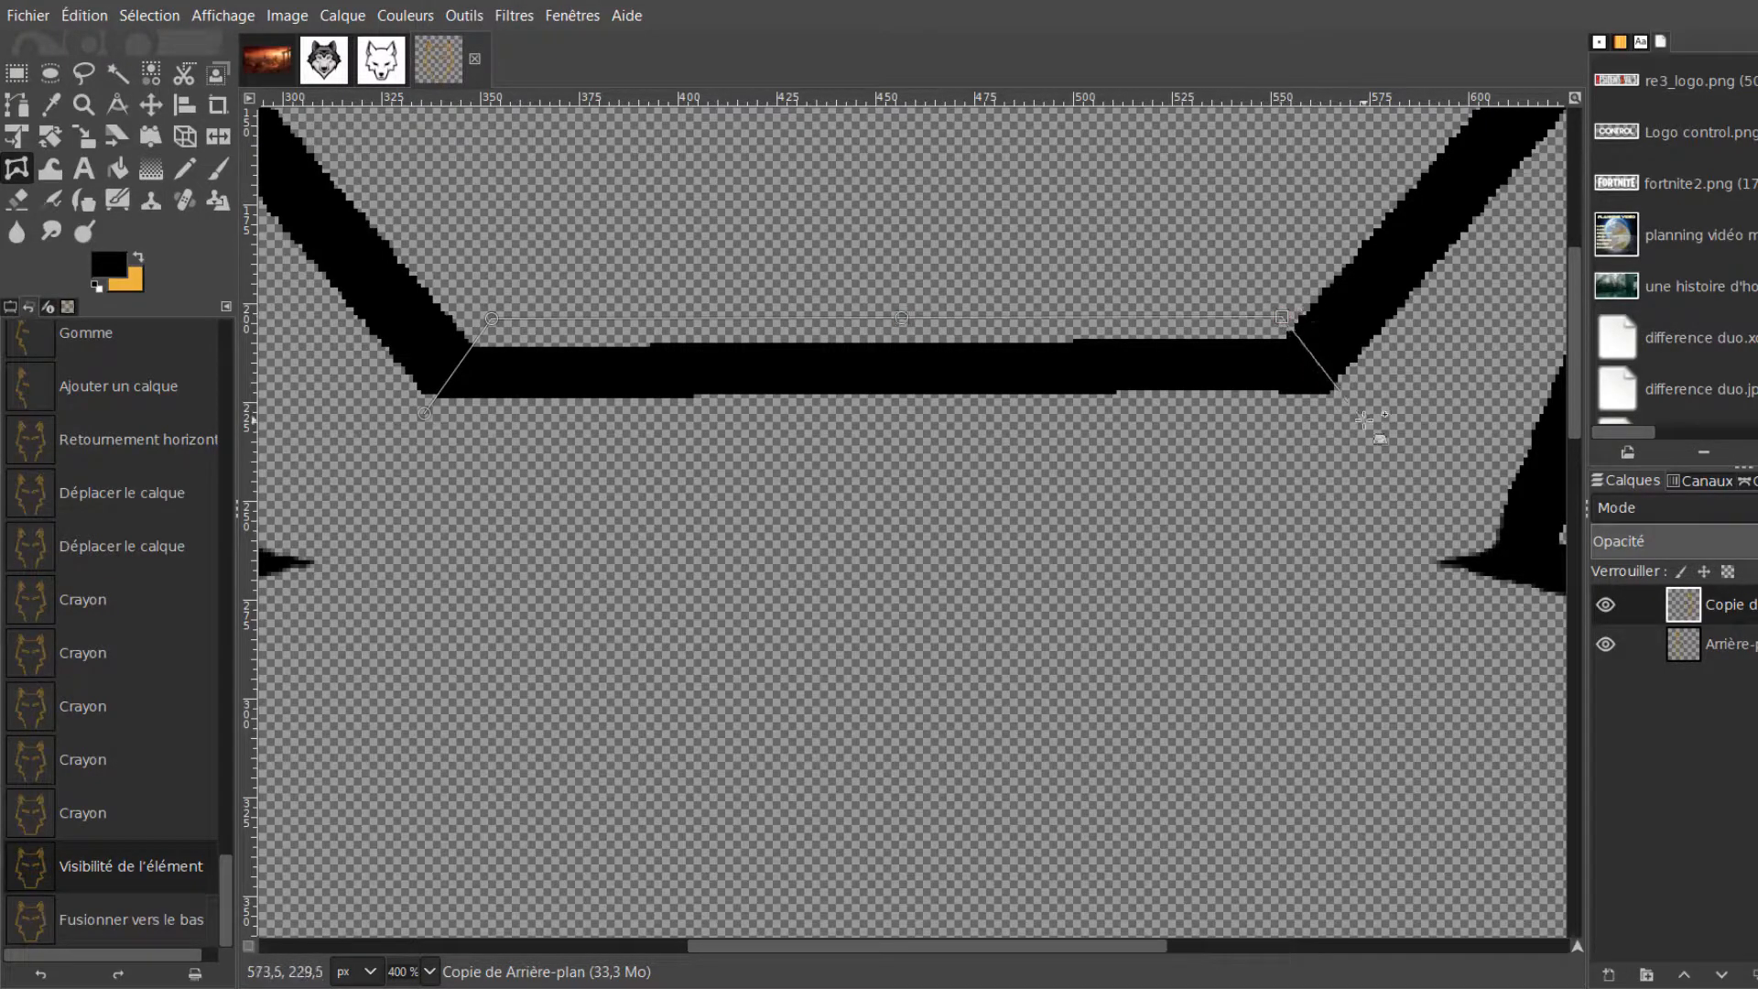
pyautogui.click(426, 413)
pyautogui.moveTo(906, 318); pyautogui.dragTo(902, 190)
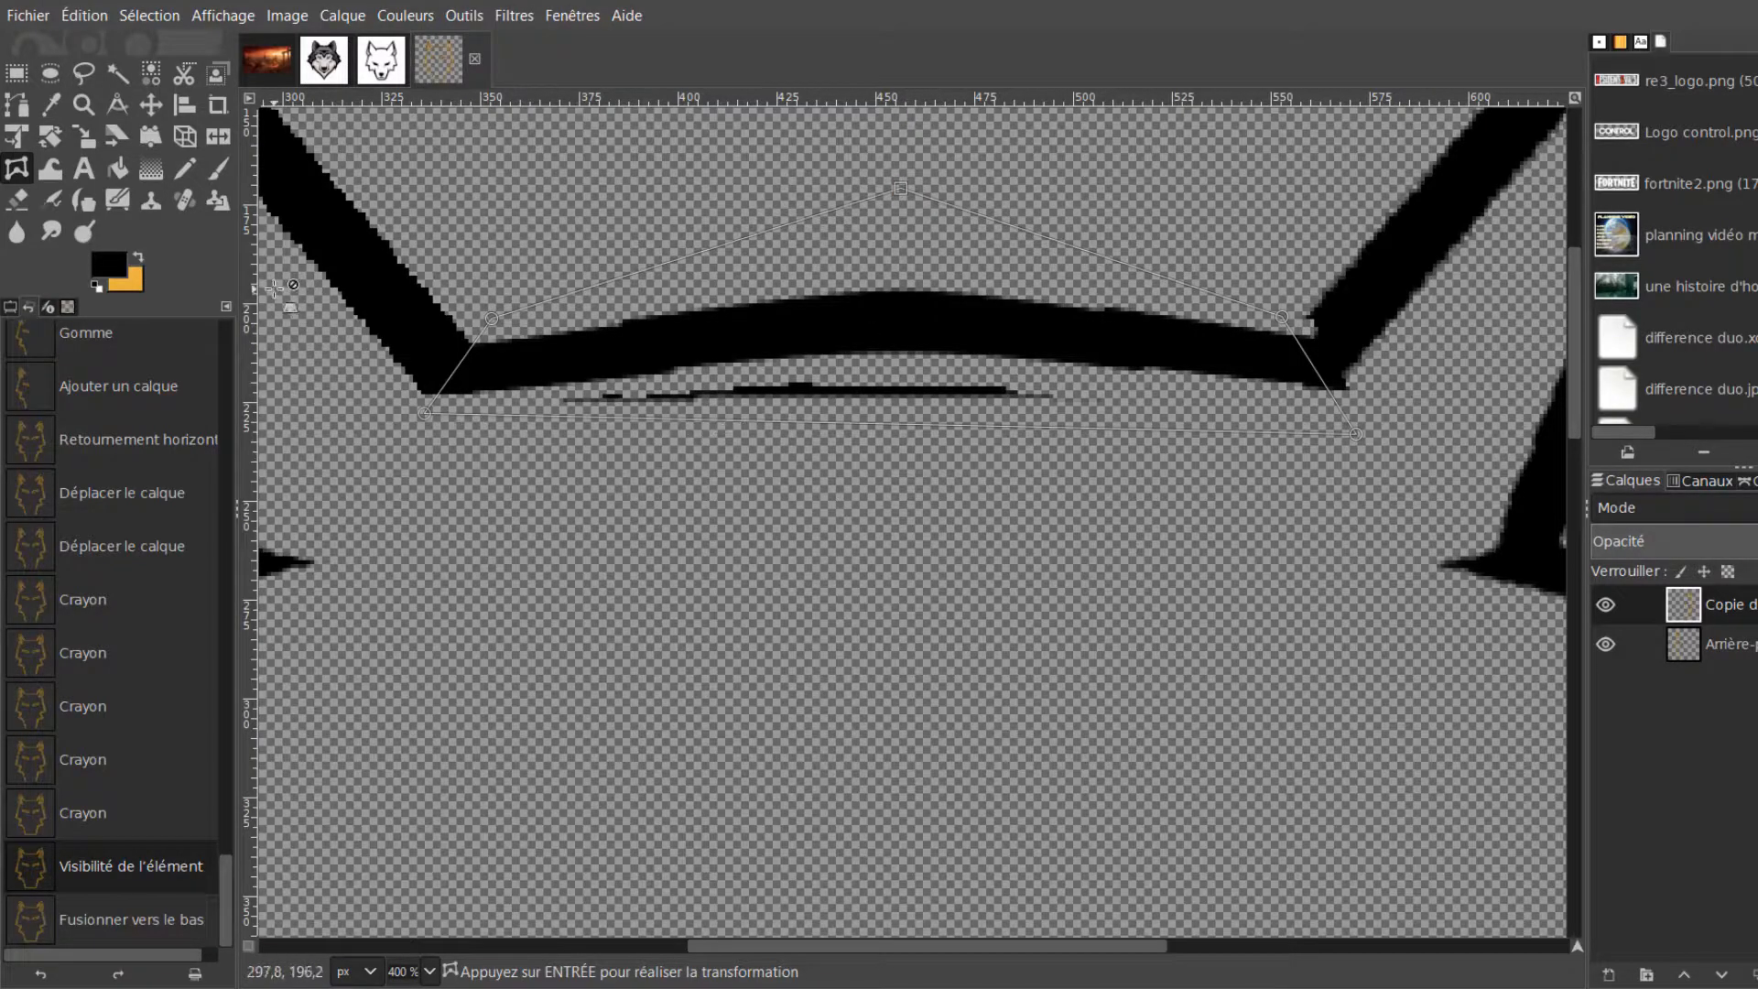
pyautogui.click(150, 104)
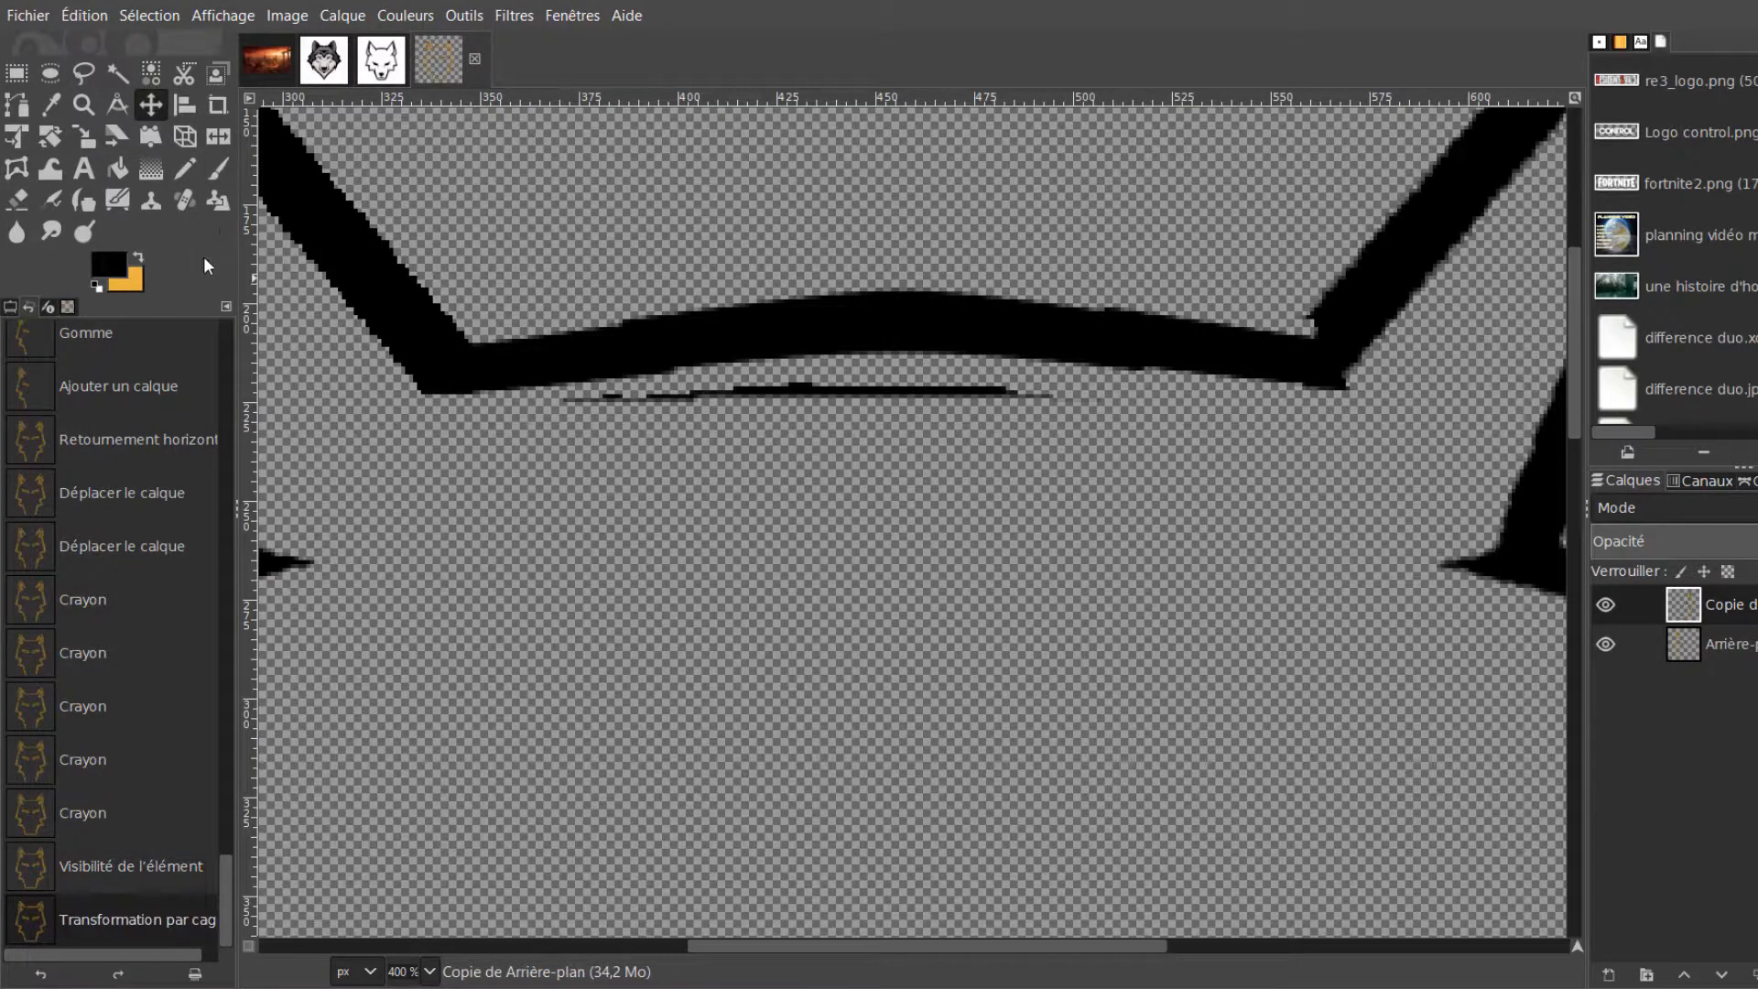
# Erase the stray fragments under the forehead arch and the spur at its right corner
pyautogui.click(17, 198)
pyautogui.moveTo(916, 392); pyautogui.dragTo(1096, 392)
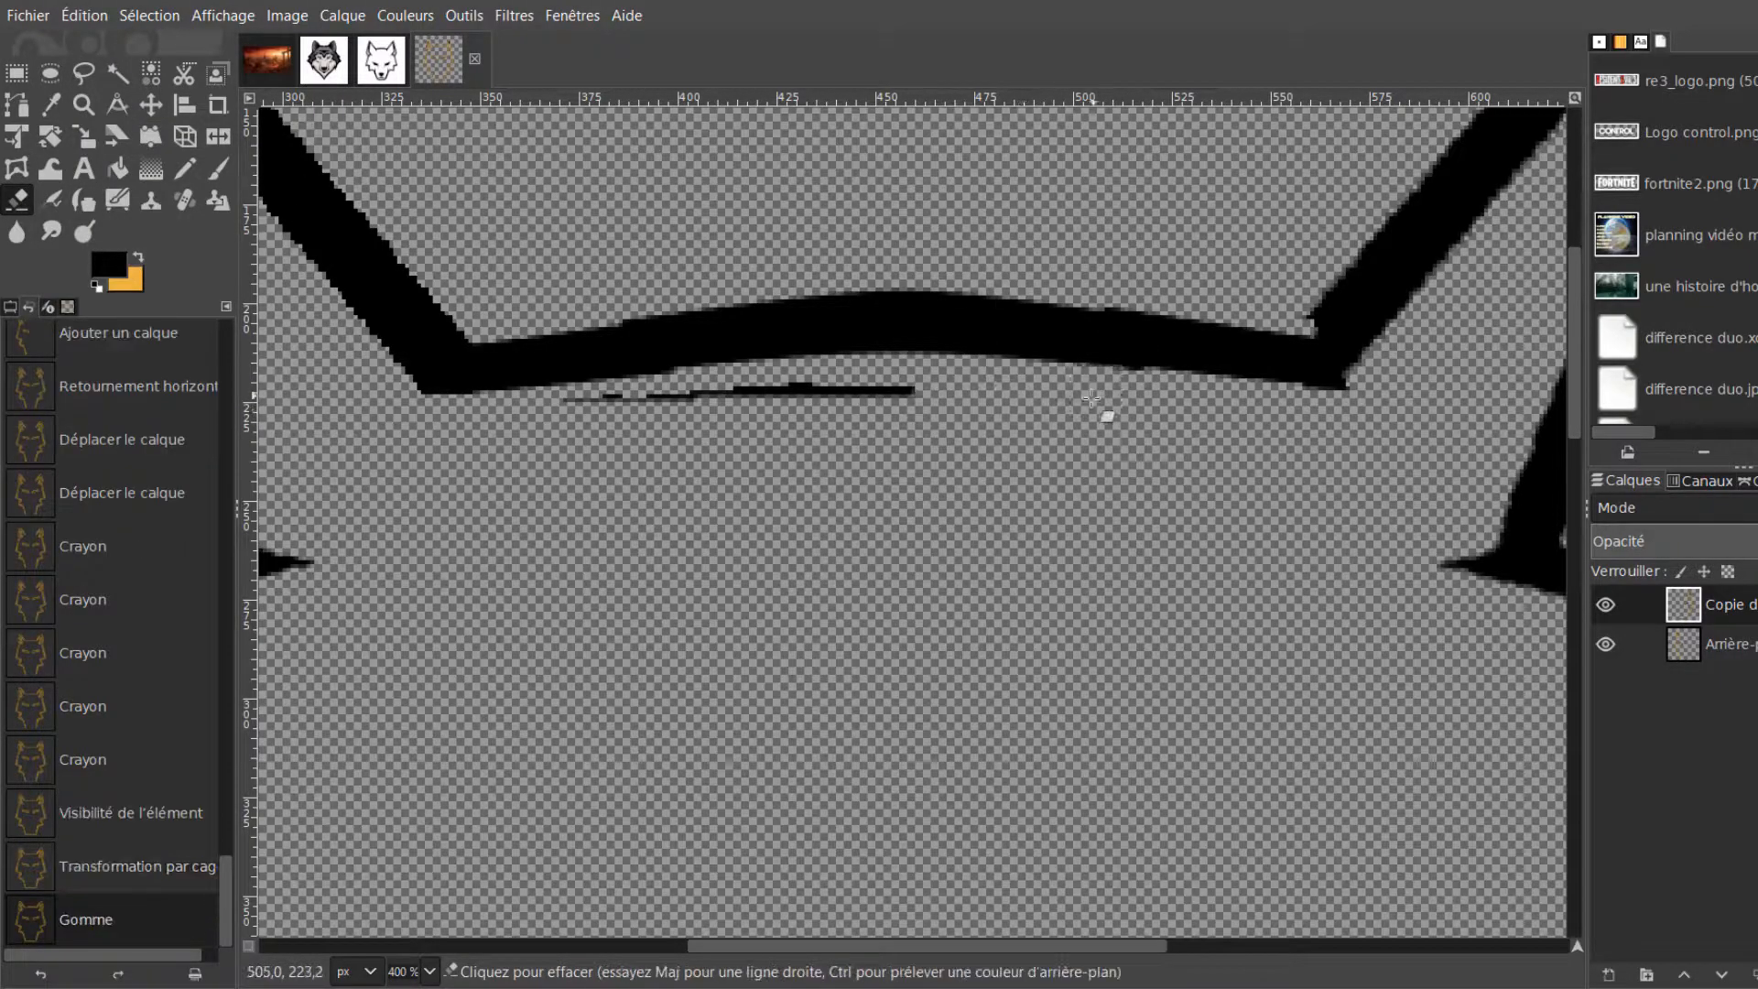
pyautogui.moveTo(970, 395); pyautogui.dragTo(563, 427)
pyautogui.moveTo(1410, 375)
pyautogui.mouseDown()
pyautogui.moveTo(1338, 439)
pyautogui.moveTo(1370, 424)
pyautogui.moveTo(1401, 397)
pyautogui.moveTo(1332, 431)
pyautogui.mouseUp()
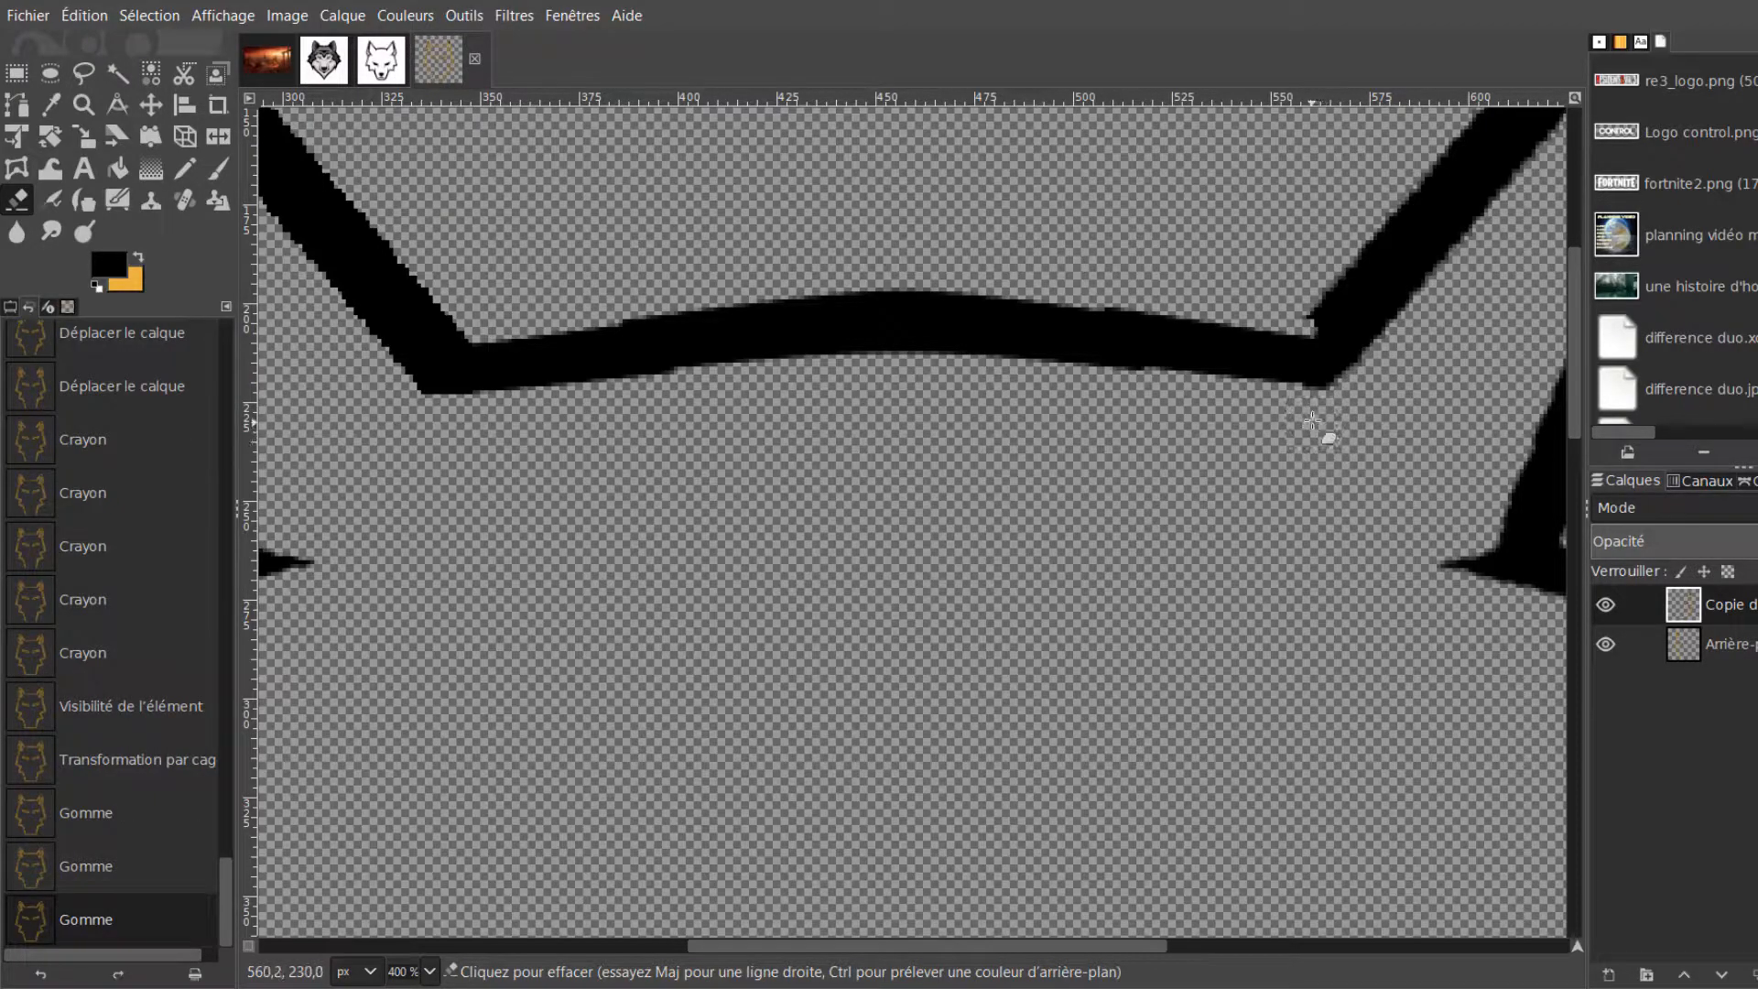
pyautogui.click(1312, 411)
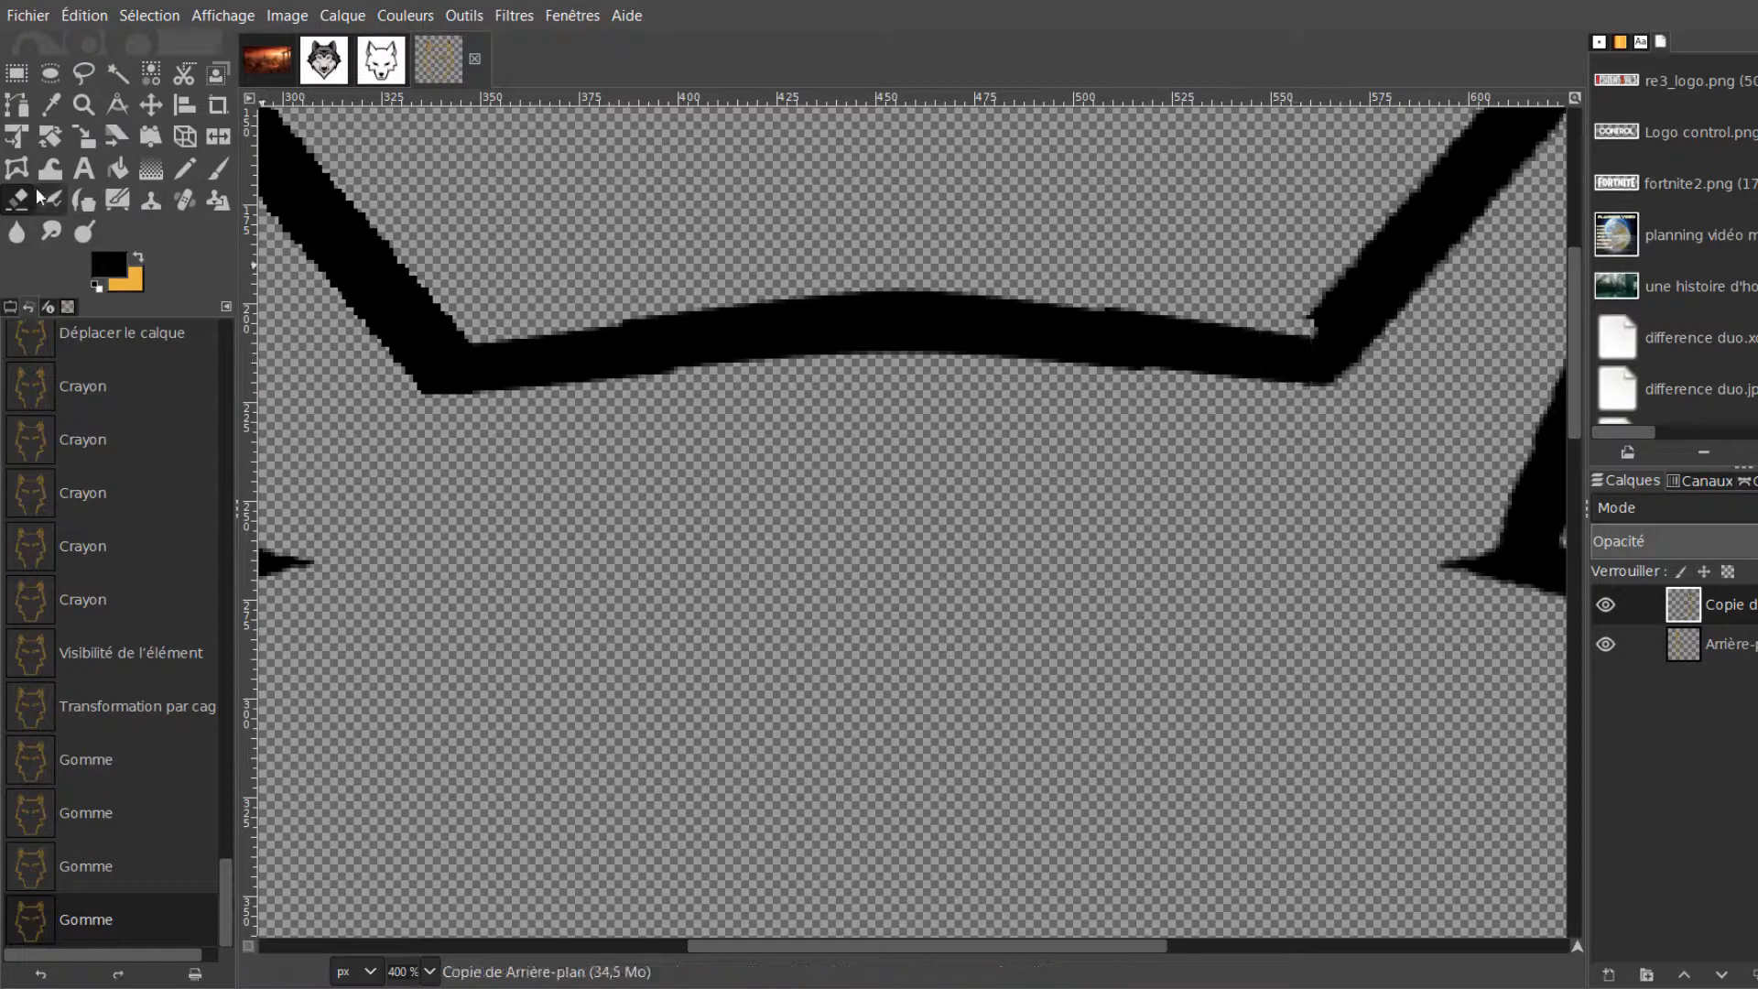
# Fill the small notch where the forehead arch meets the right ear, using the Pencil at size 6
pyautogui.click(184, 167)
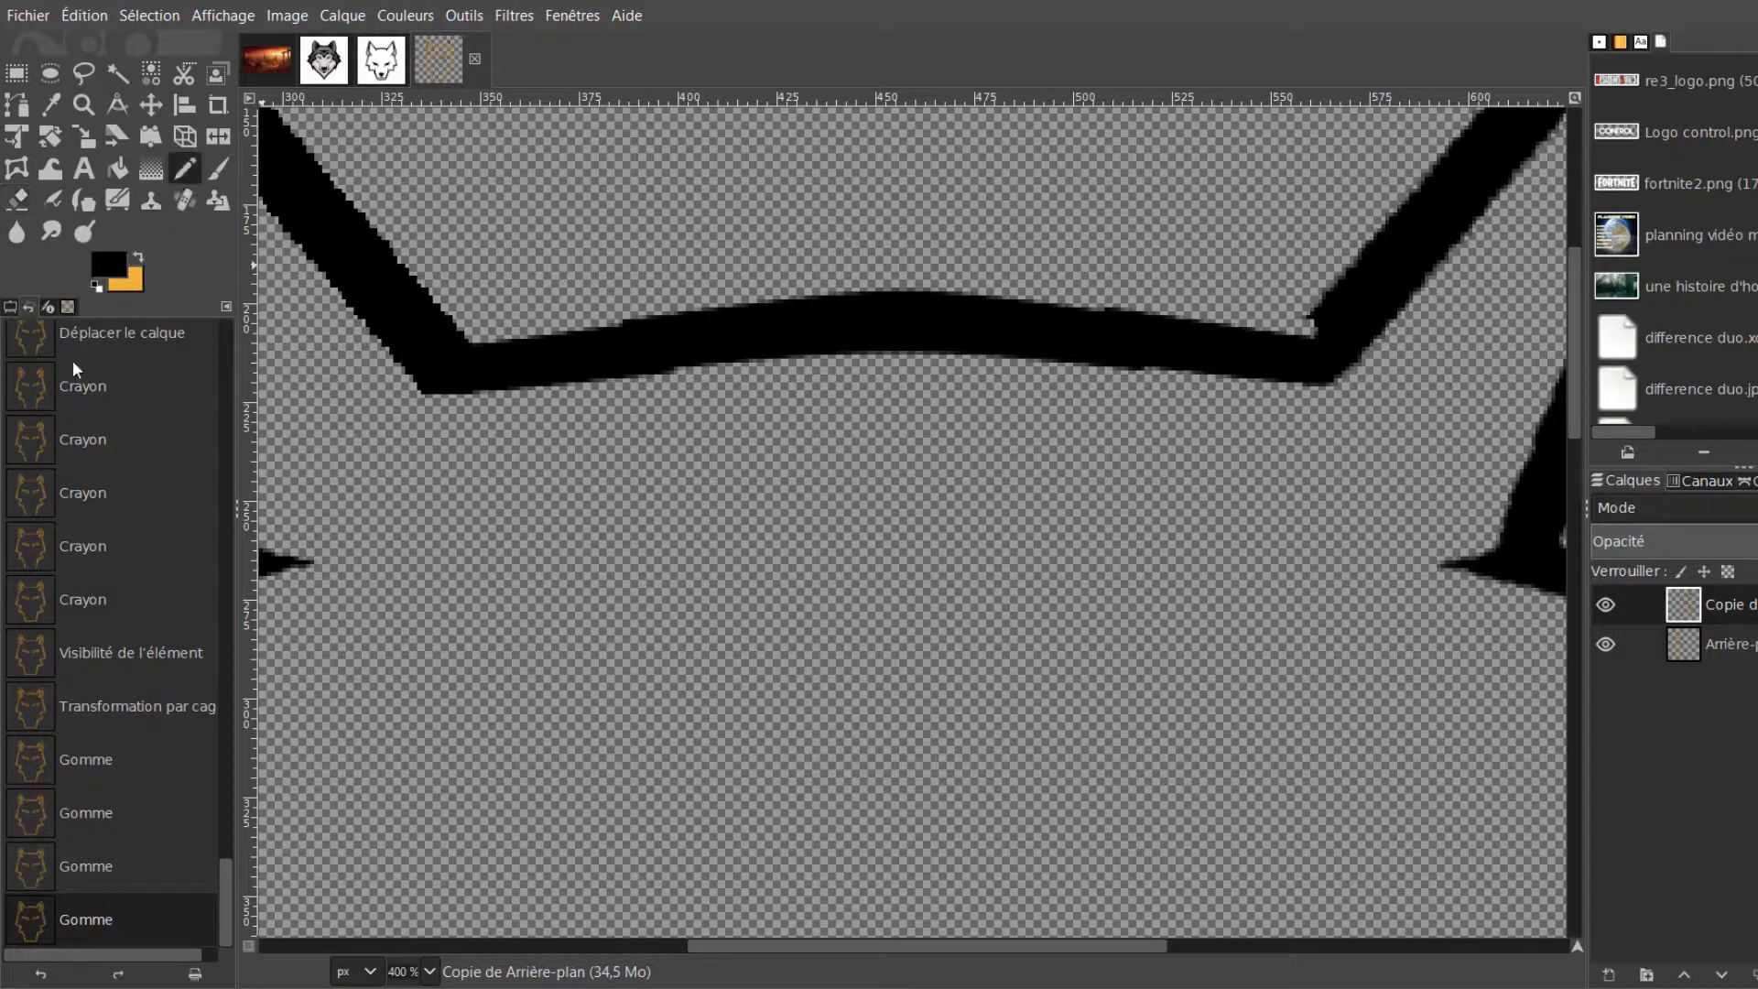
pyautogui.click(8, 309)
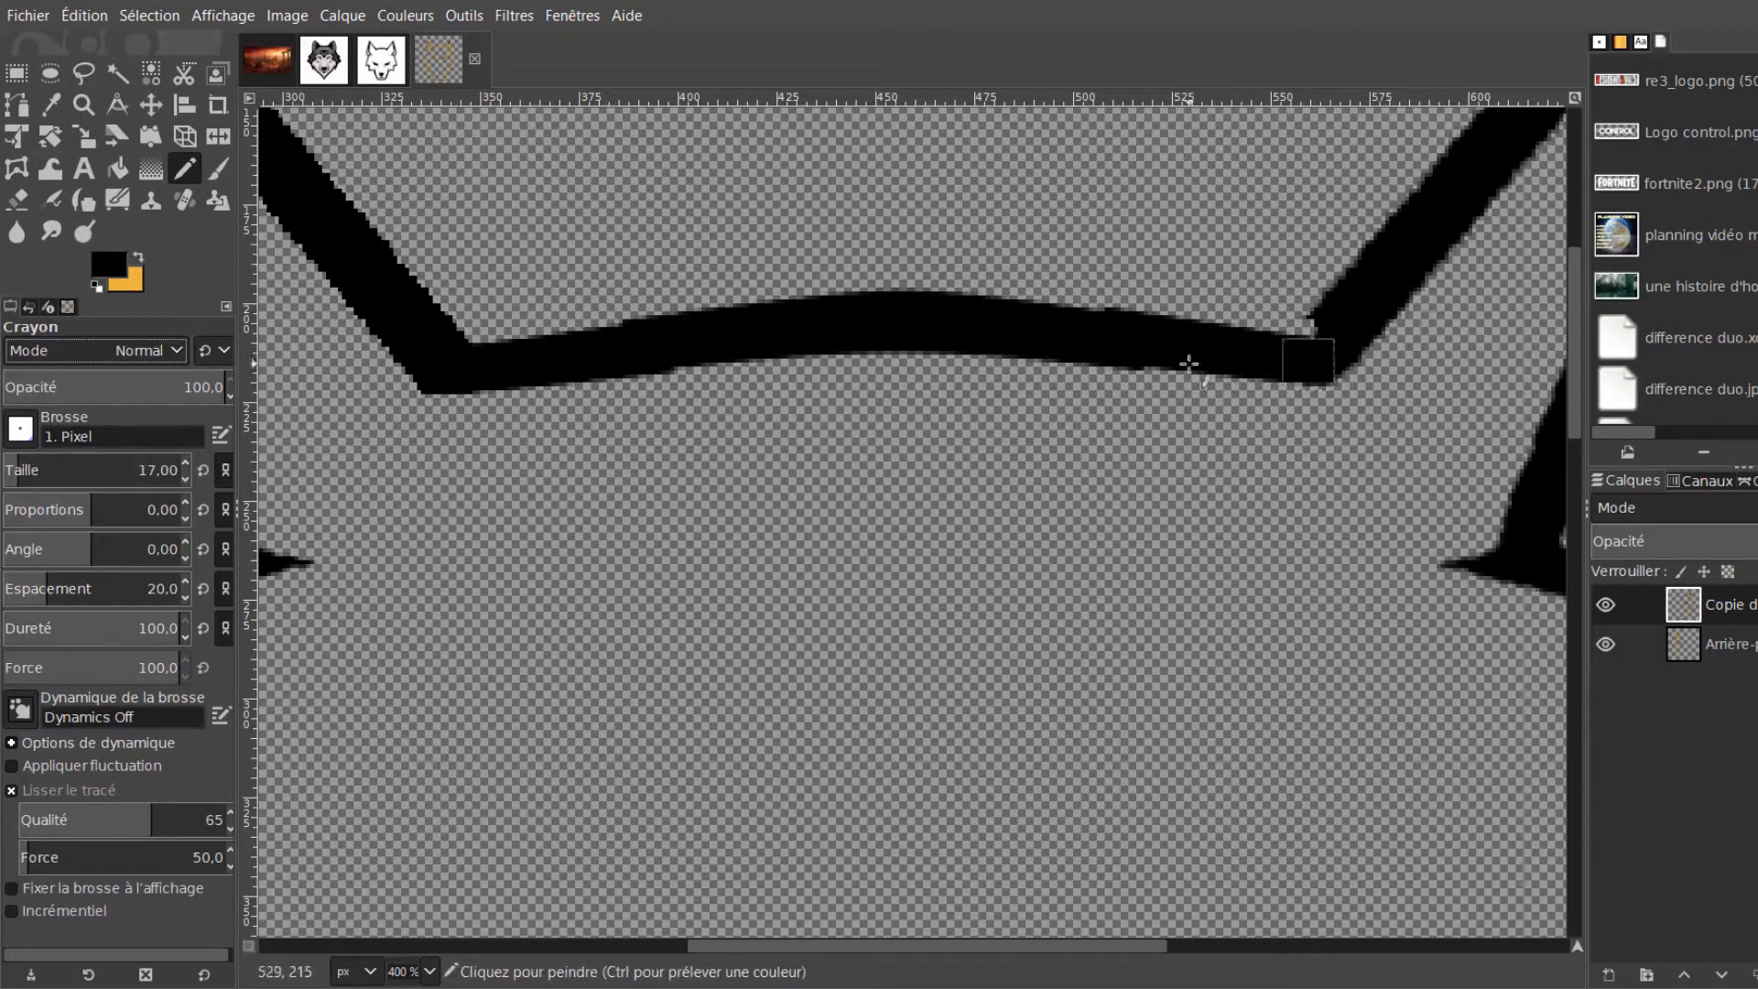
pyautogui.click(10, 469)
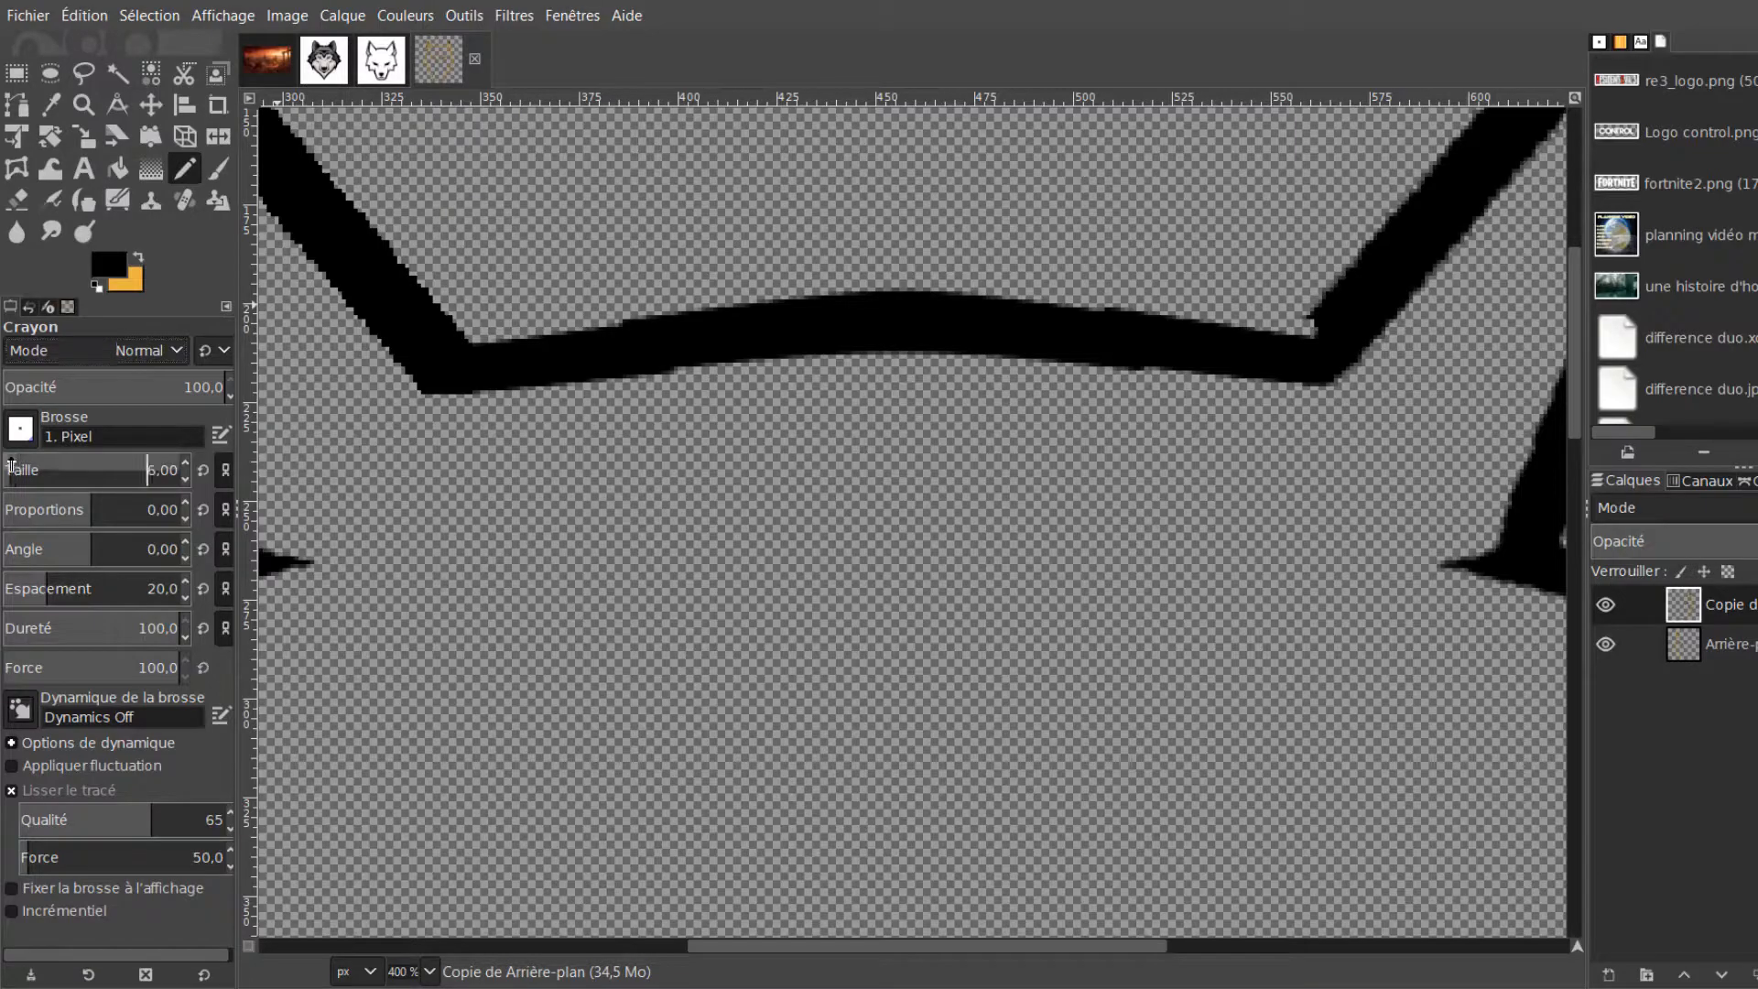
pyautogui.click(1291, 343)
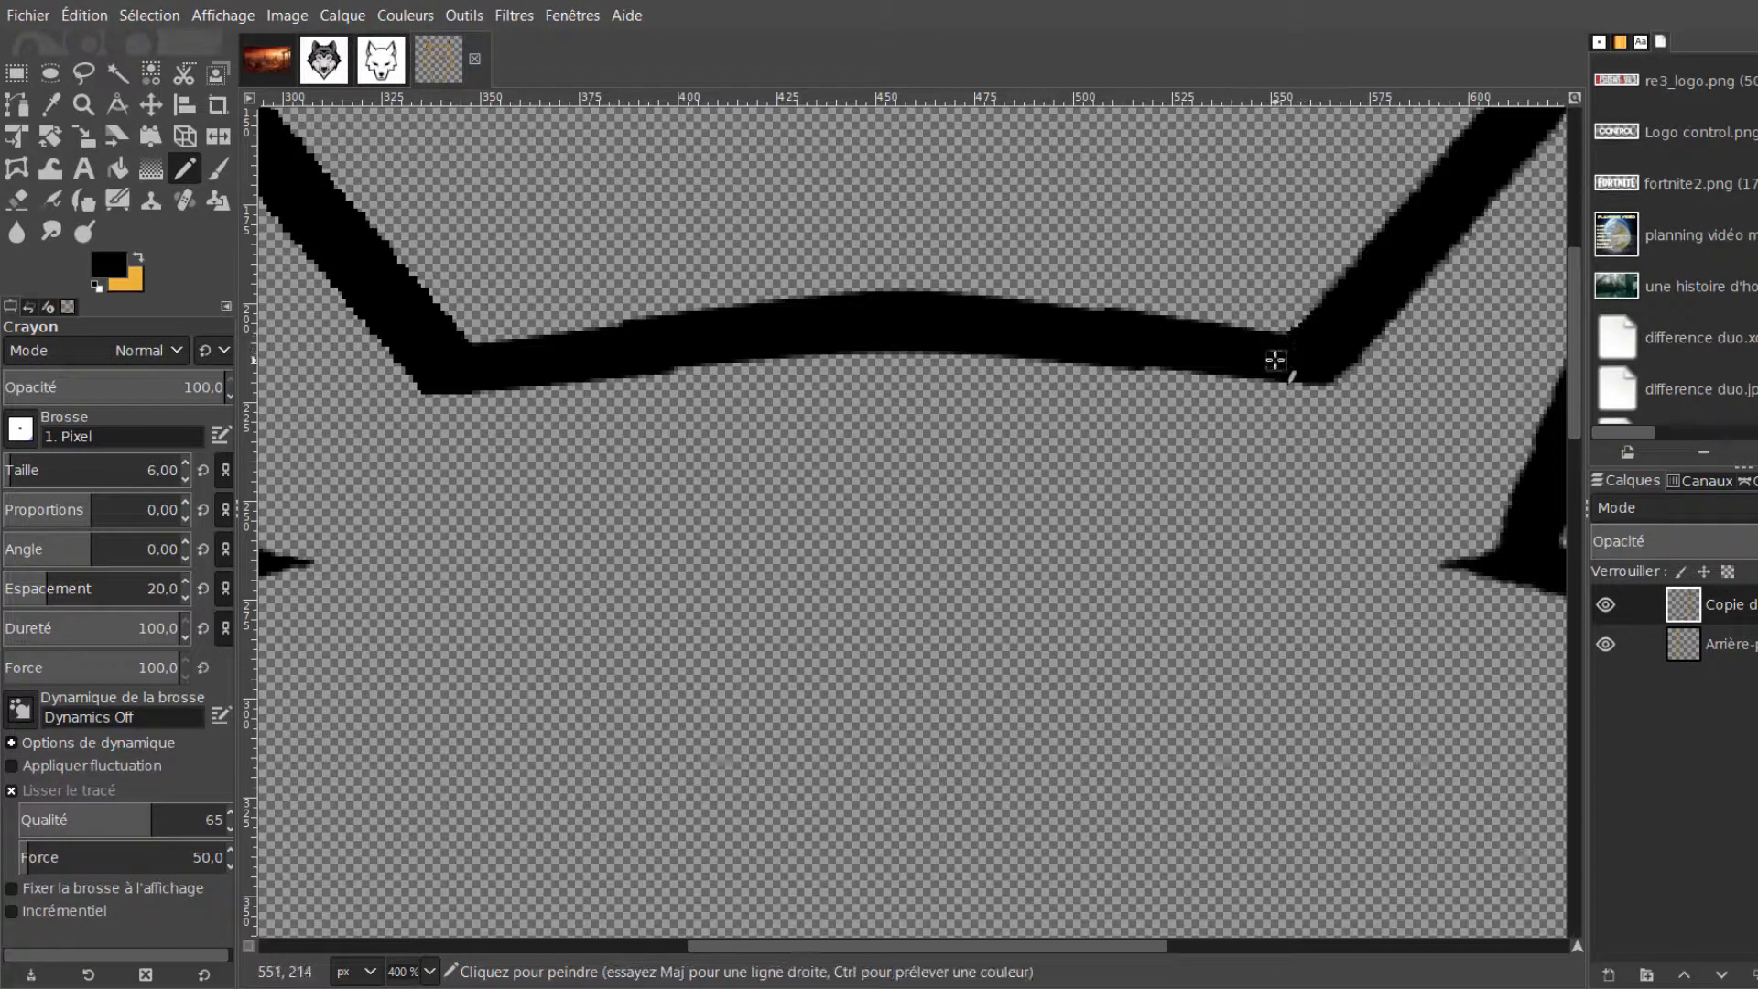
pyautogui.scroll(-6, 849, 417)
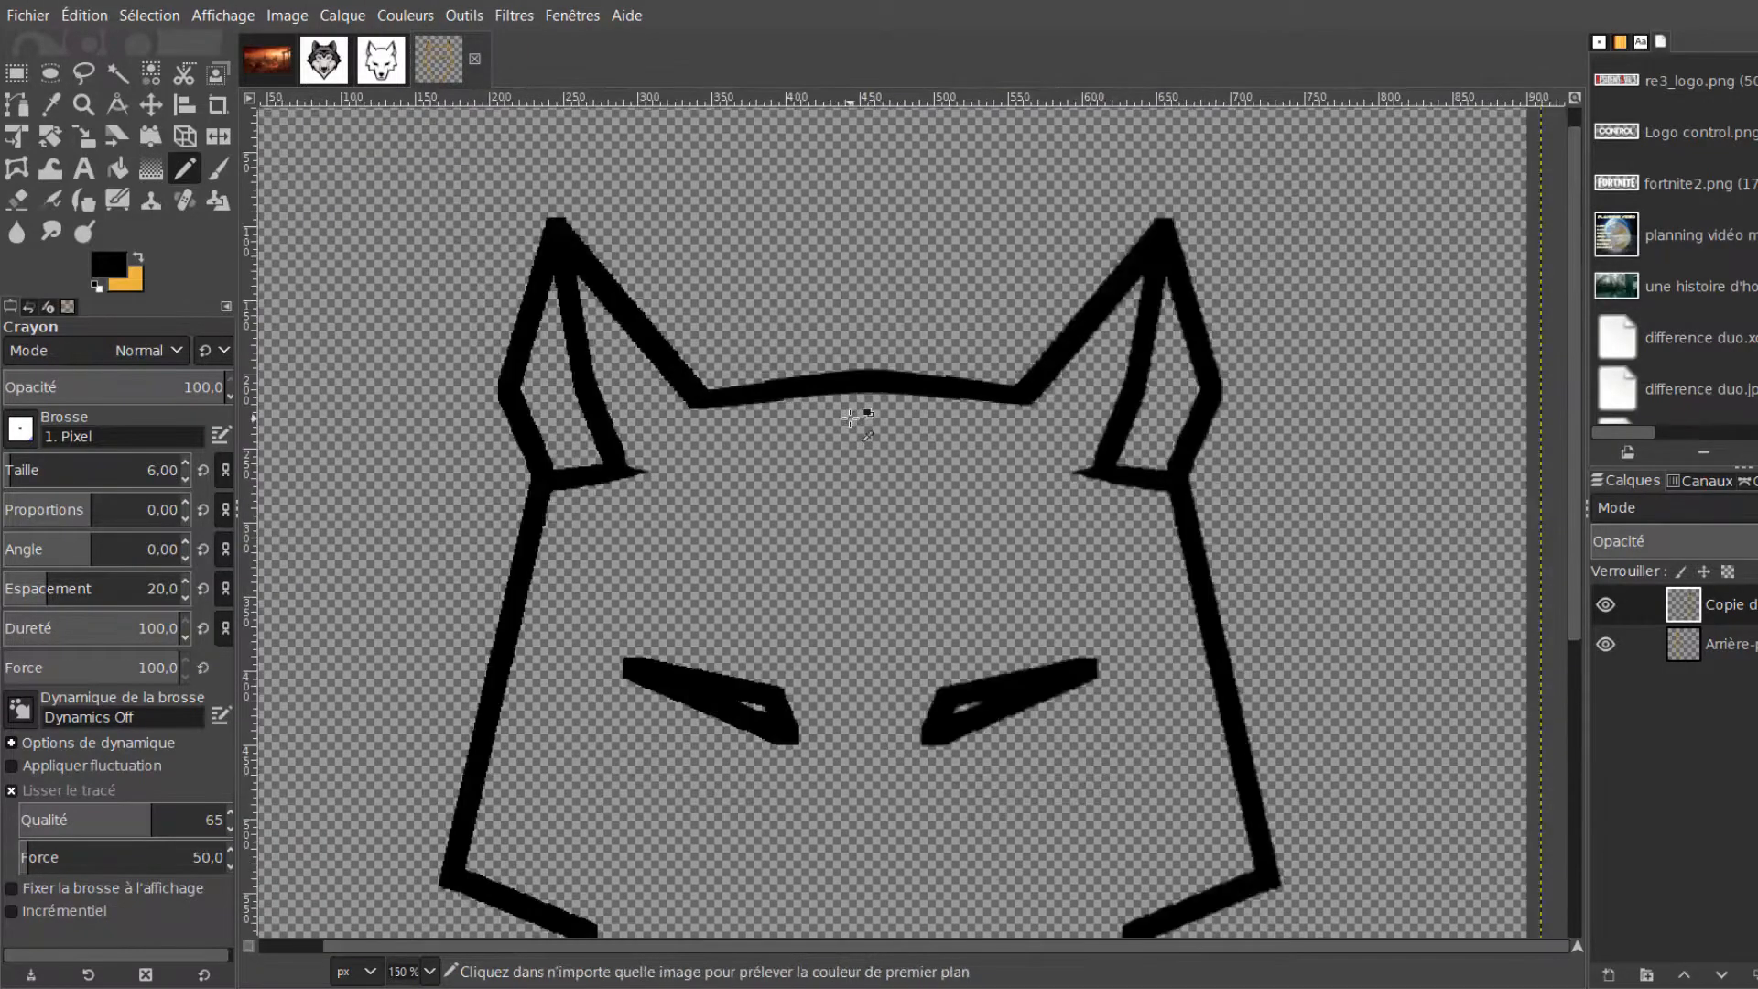
# Bow the middle of the muzzle's bottom line downward with the Cage Transform
pyautogui.scroll(5, 849, 586)
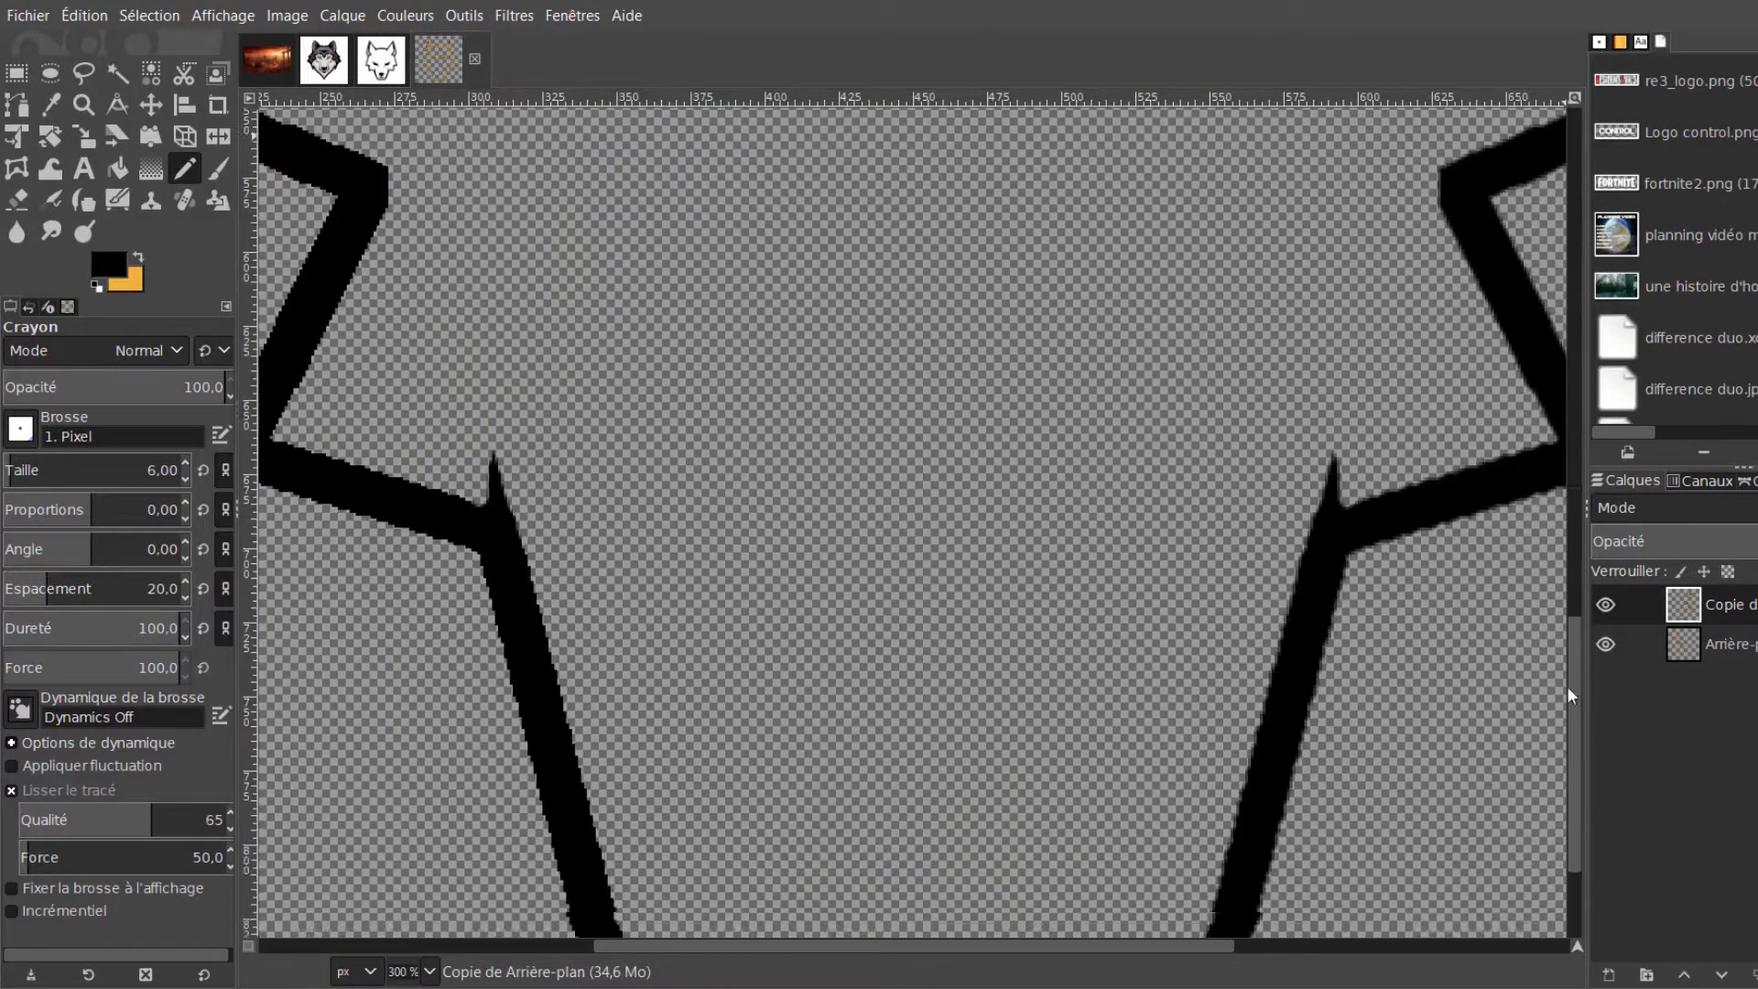
pyautogui.scroll(-3, 1567, 684)
pyautogui.hotkey('shift', 'g')
pyautogui.click(576, 857)
pyautogui.click(656, 765)
pyautogui.click(1180, 765)
pyautogui.click(1251, 865)
pyautogui.click(914, 872)
pyautogui.press('Return')
pyautogui.moveTo(914, 871); pyautogui.dragTo(913, 953)
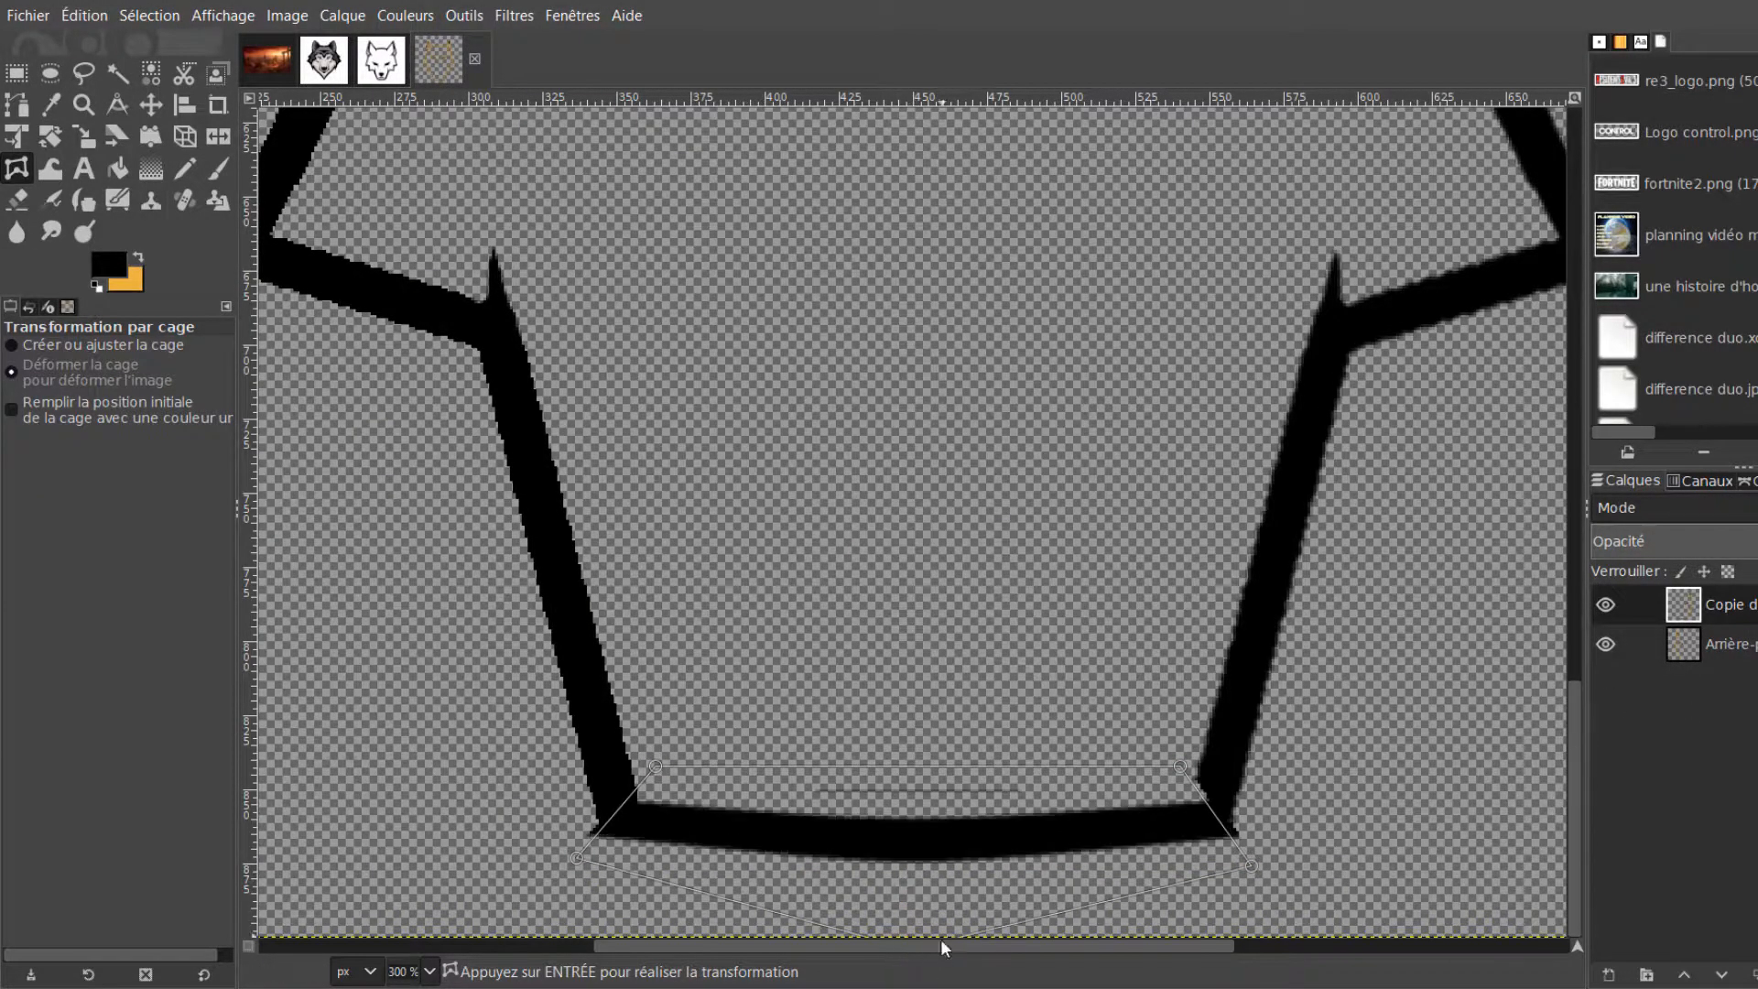
pyautogui.scroll(-1, 1261, 836)
pyautogui.moveTo(1006, 917); pyautogui.dragTo(1004, 935)
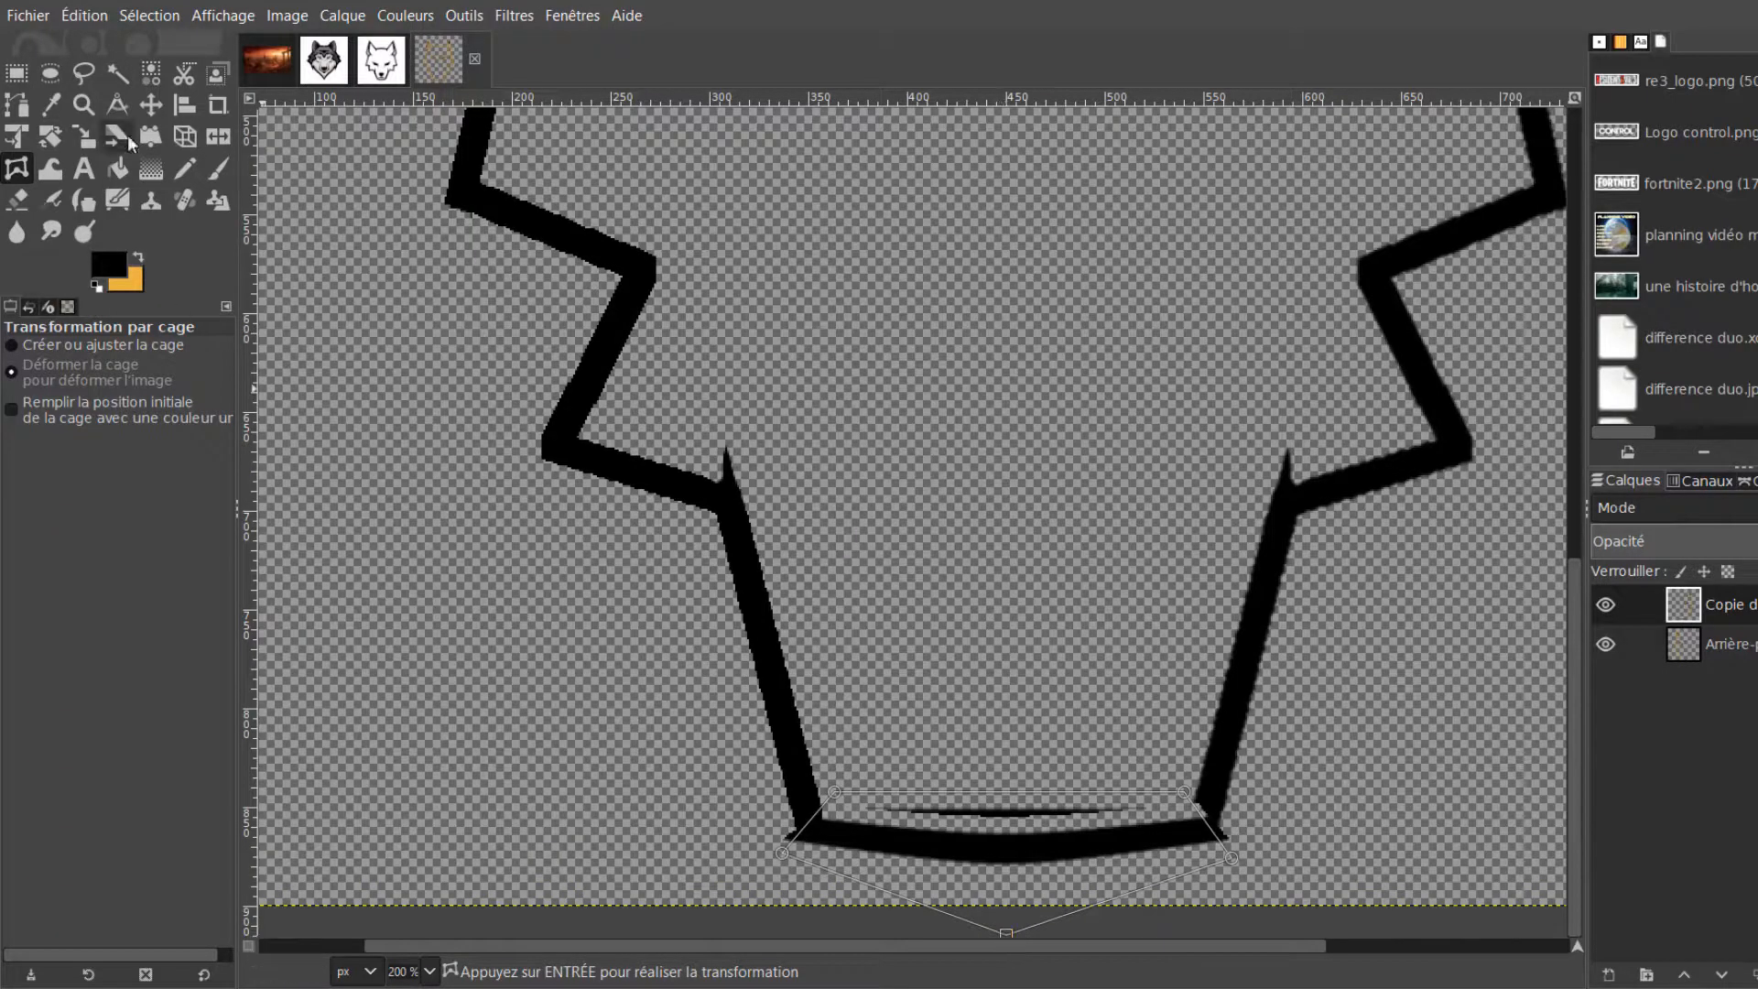
pyautogui.press('Return')
# Erase the leftover fragments above the muzzle's curved bottom line and the spurs at its two outer corners
pyautogui.scroll(2, 1062, 742)
pyautogui.hotkey('shift', 'e')
pyautogui.moveTo(1049, 741); pyautogui.dragTo(1236, 743)
pyautogui.click(20, 428)
pyautogui.click(227, 520)
pyautogui.click(1473, 812)
pyautogui.moveTo(428, 814); pyautogui.dragTo(443, 819)
pyautogui.click(148, 465)
# Touch up the inner right corner of the muzzle's bottom line with the Pencil, undoing the surplus stroke
pyautogui.click(185, 169)
pyautogui.click(1345, 738)
pyautogui.moveTo(1345, 738)
pyautogui.mouseDown()
pyautogui.moveTo(1303, 782)
pyautogui.moveTo(1346, 751)
pyautogui.mouseUp()
pyautogui.hotkey('ctrl', 'z')
# View the whole head and compare it with the white wolf reference image
pyautogui.scroll(-1, 1101, 538)
pyautogui.scroll(-4, 1102, 538)
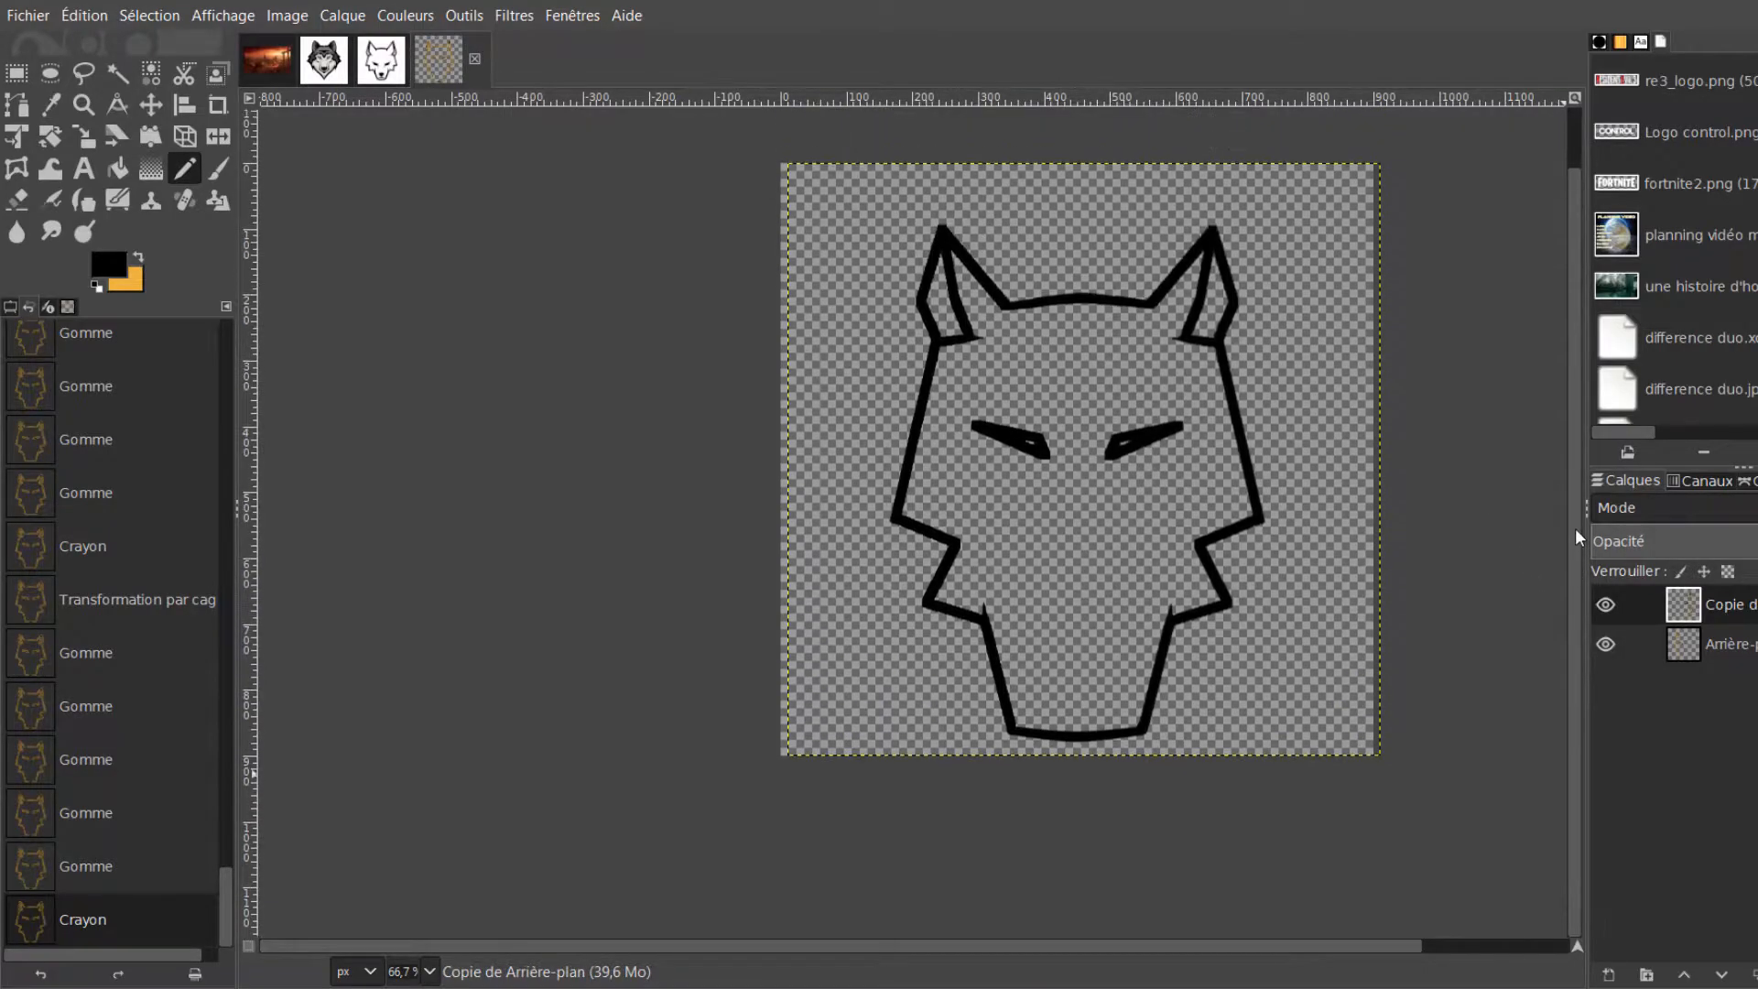
pyautogui.moveTo(873, 946); pyautogui.dragTo(904, 951)
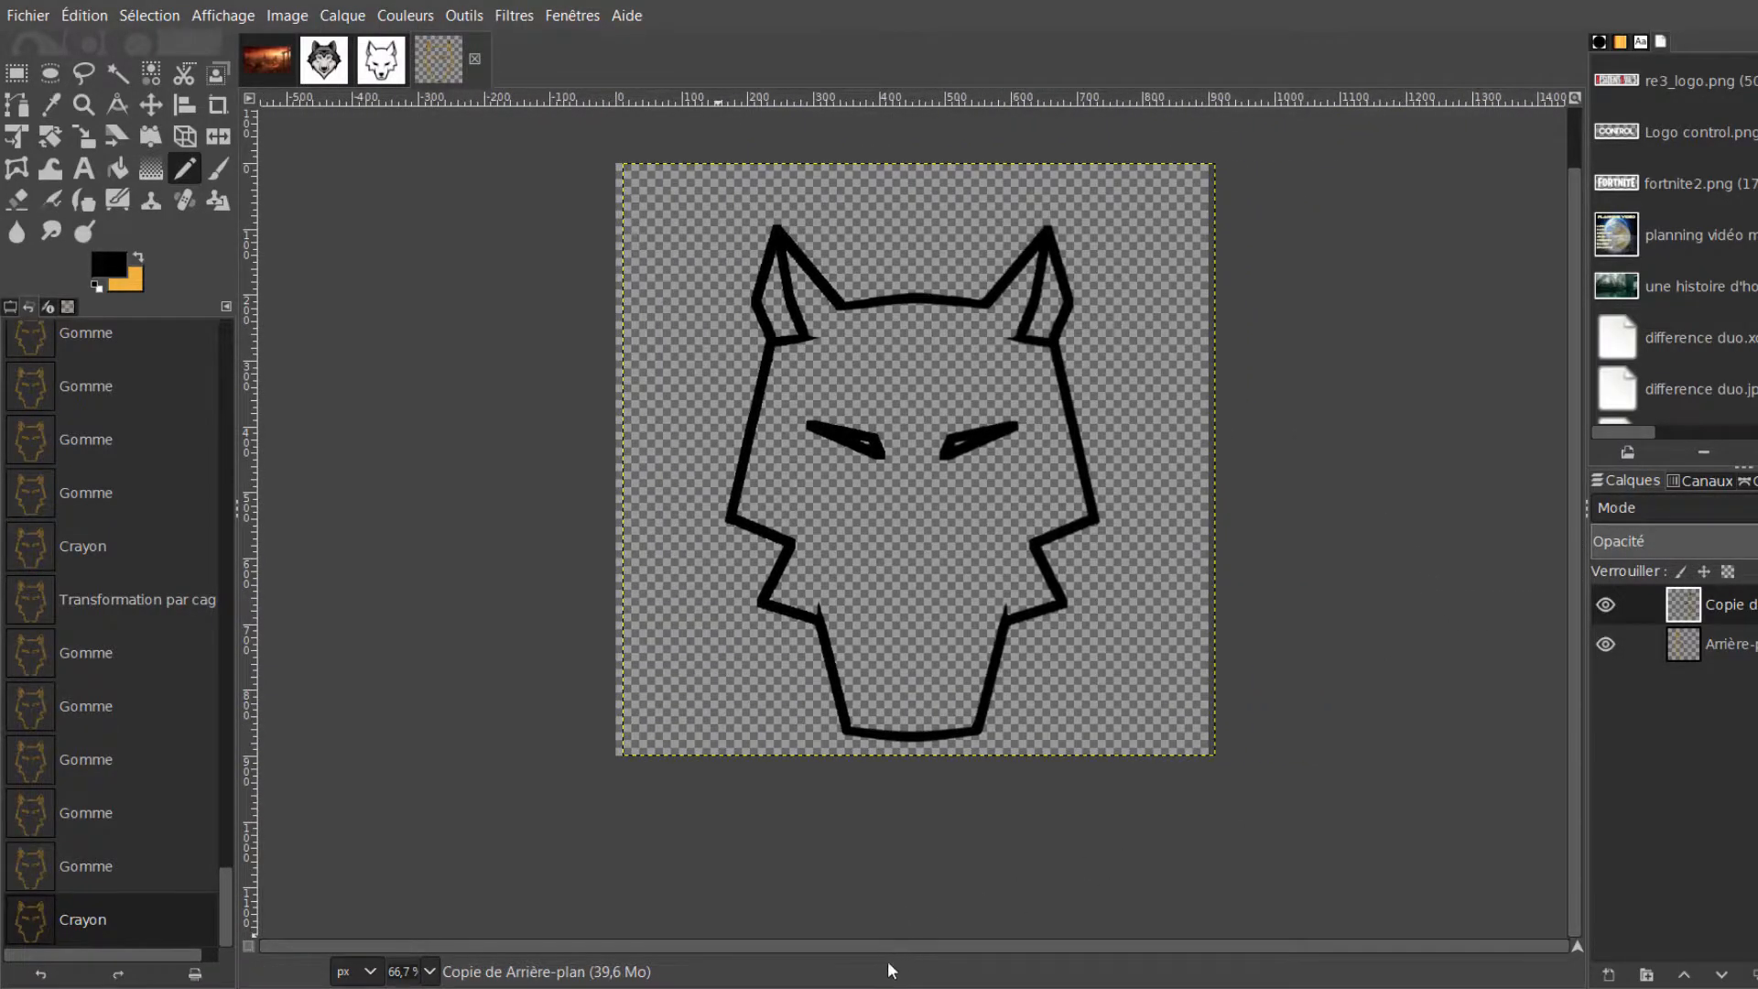
pyautogui.click(389, 67)
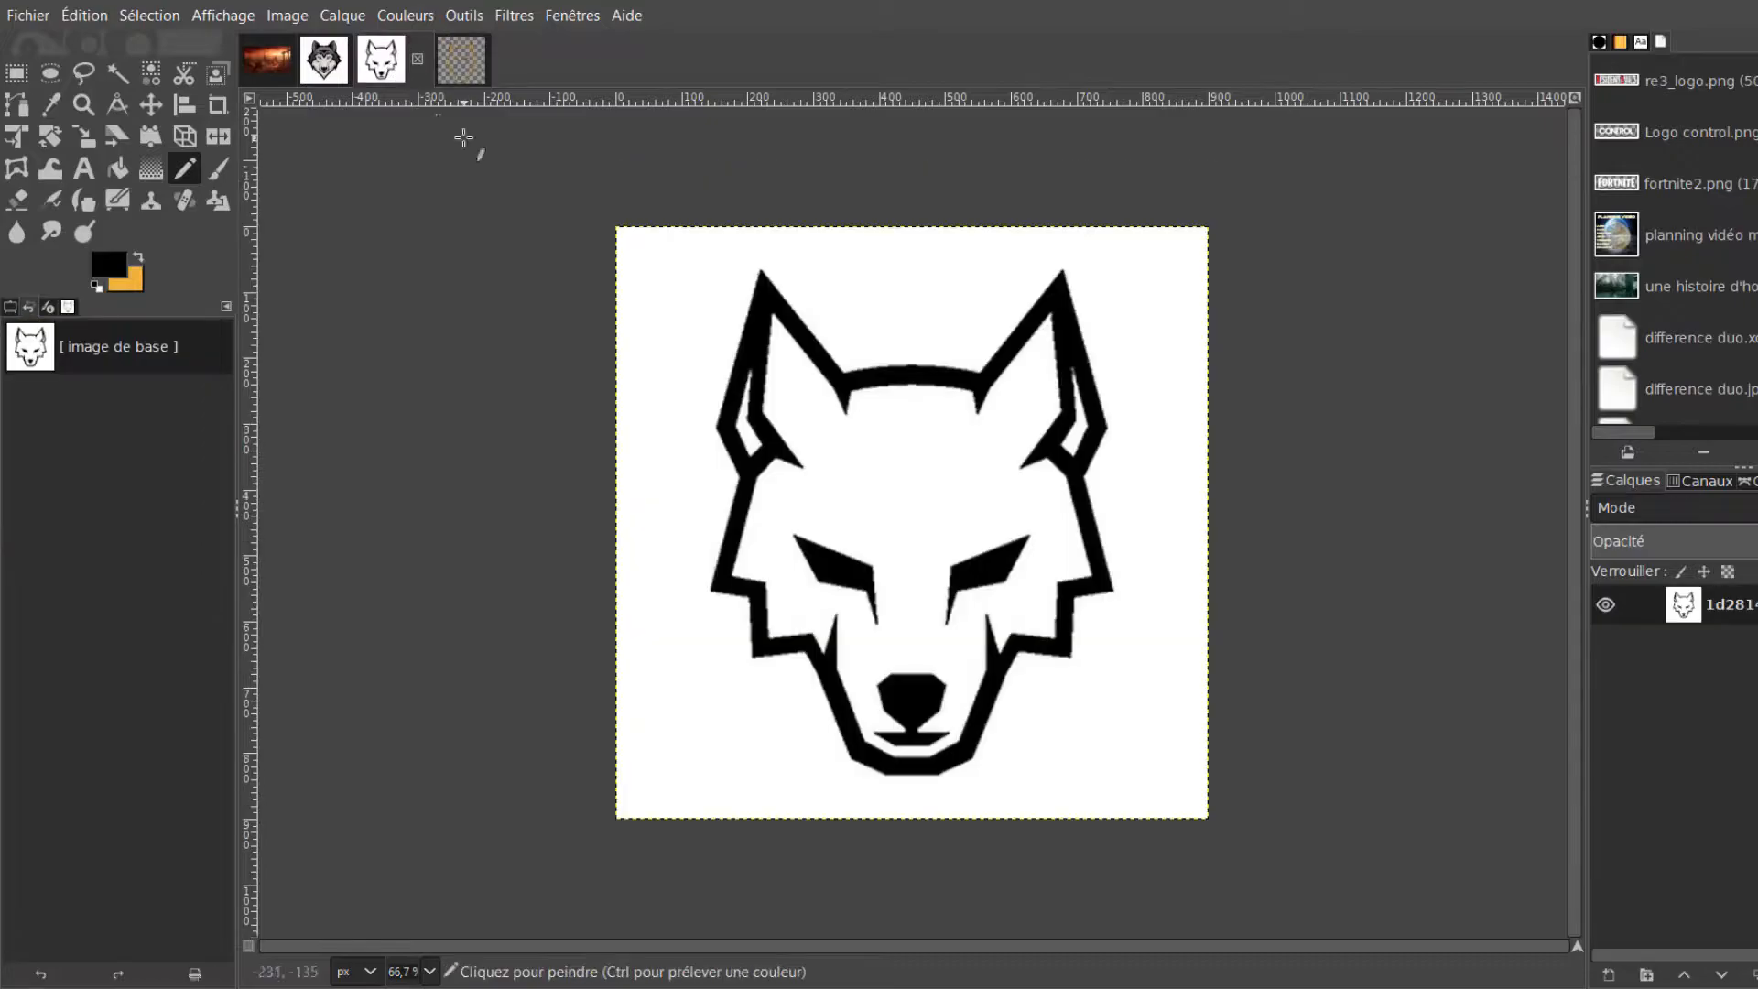
# Check the white wolf reference, and draw the nose's upper-left edge as a straight black line about 79 px long below the eyes
pyautogui.click(462, 59)
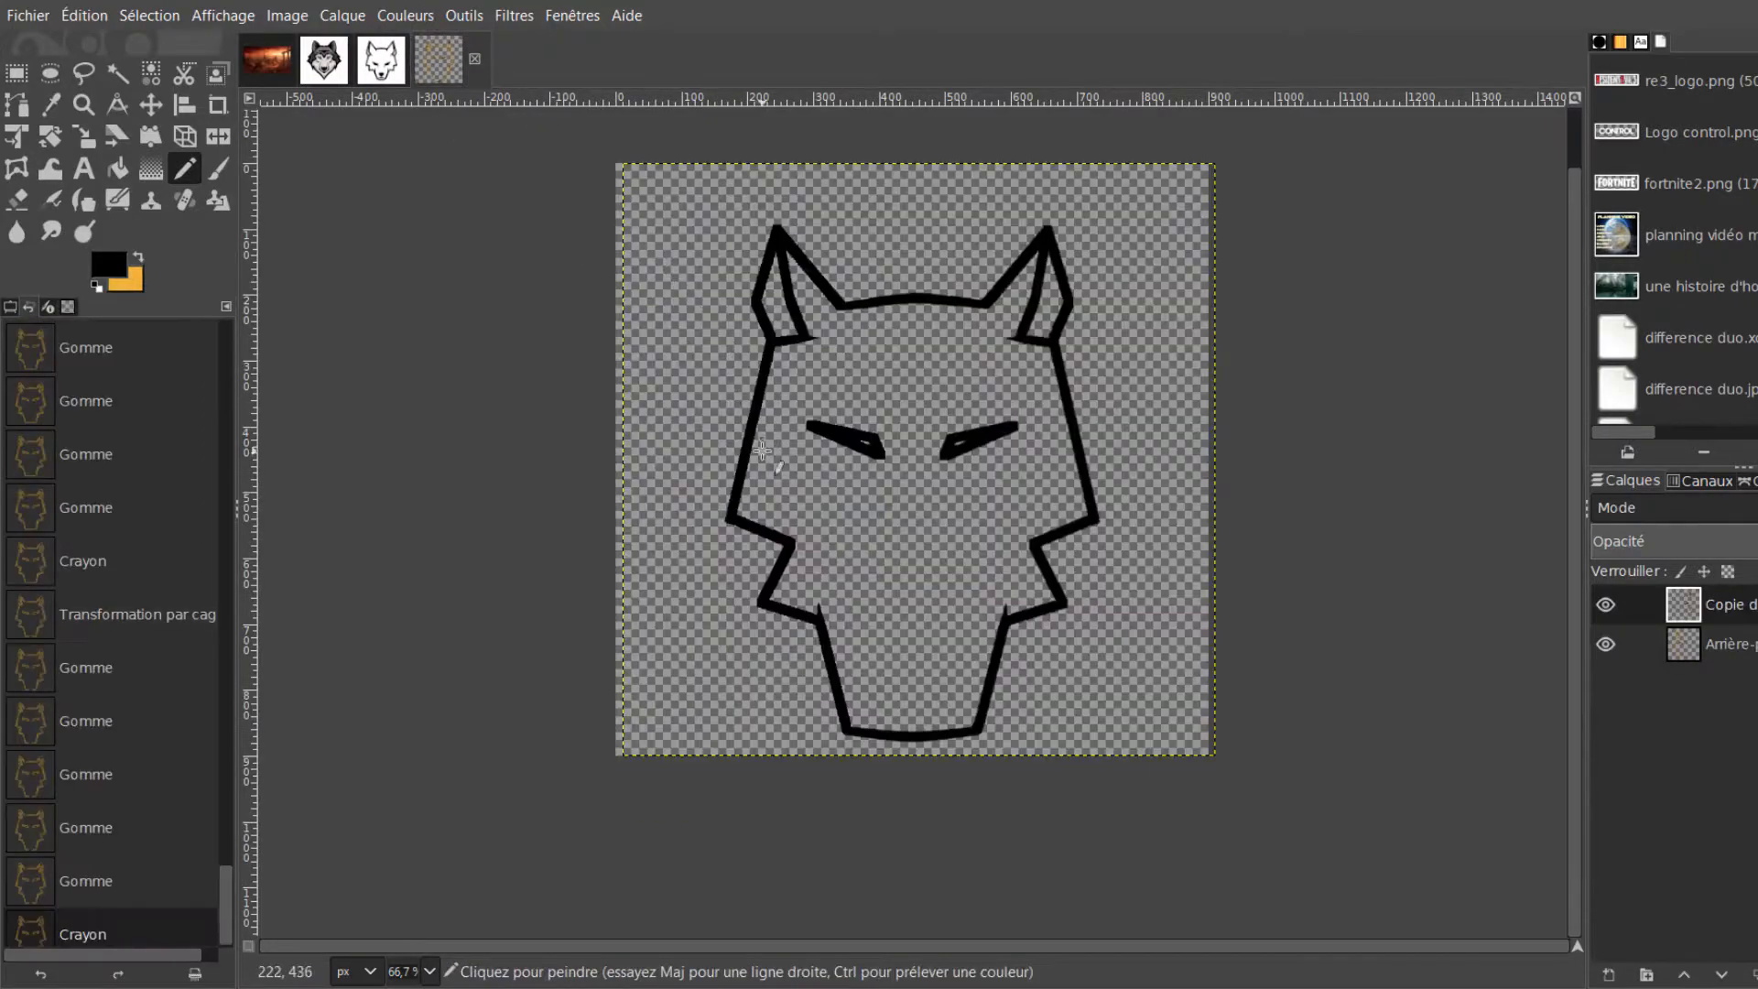
pyautogui.click(386, 79)
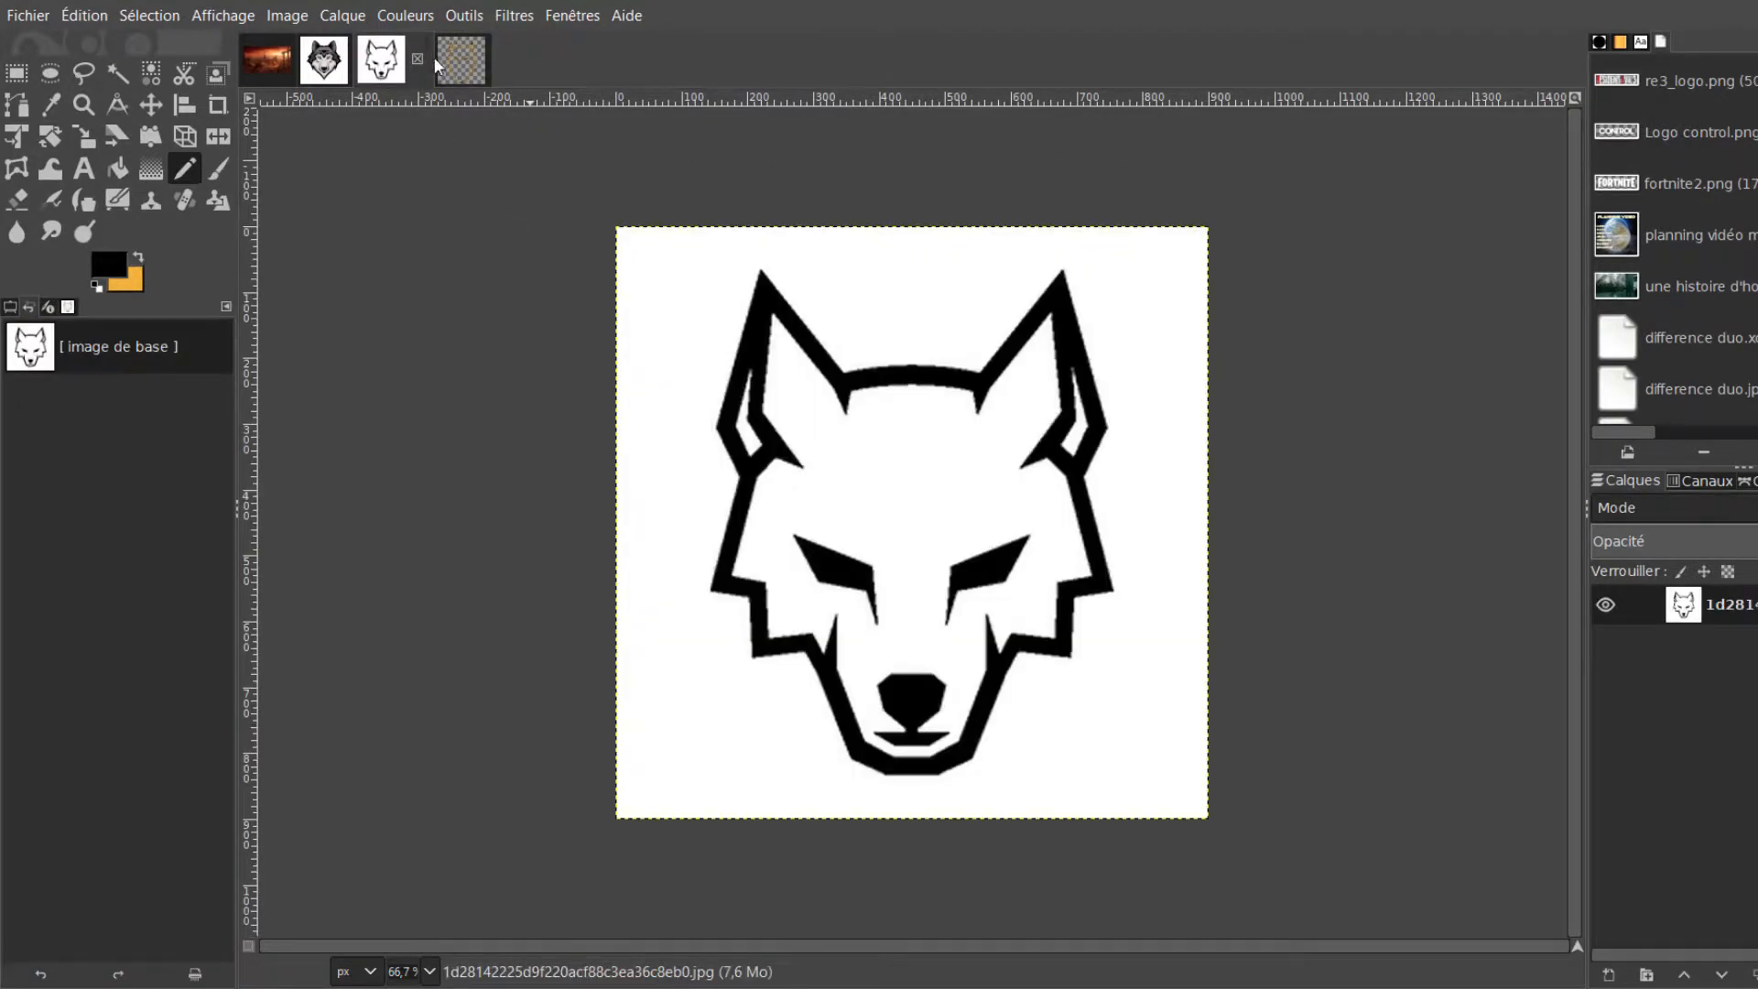
pyautogui.click(461, 60)
pyautogui.scroll(1, 922, 711)
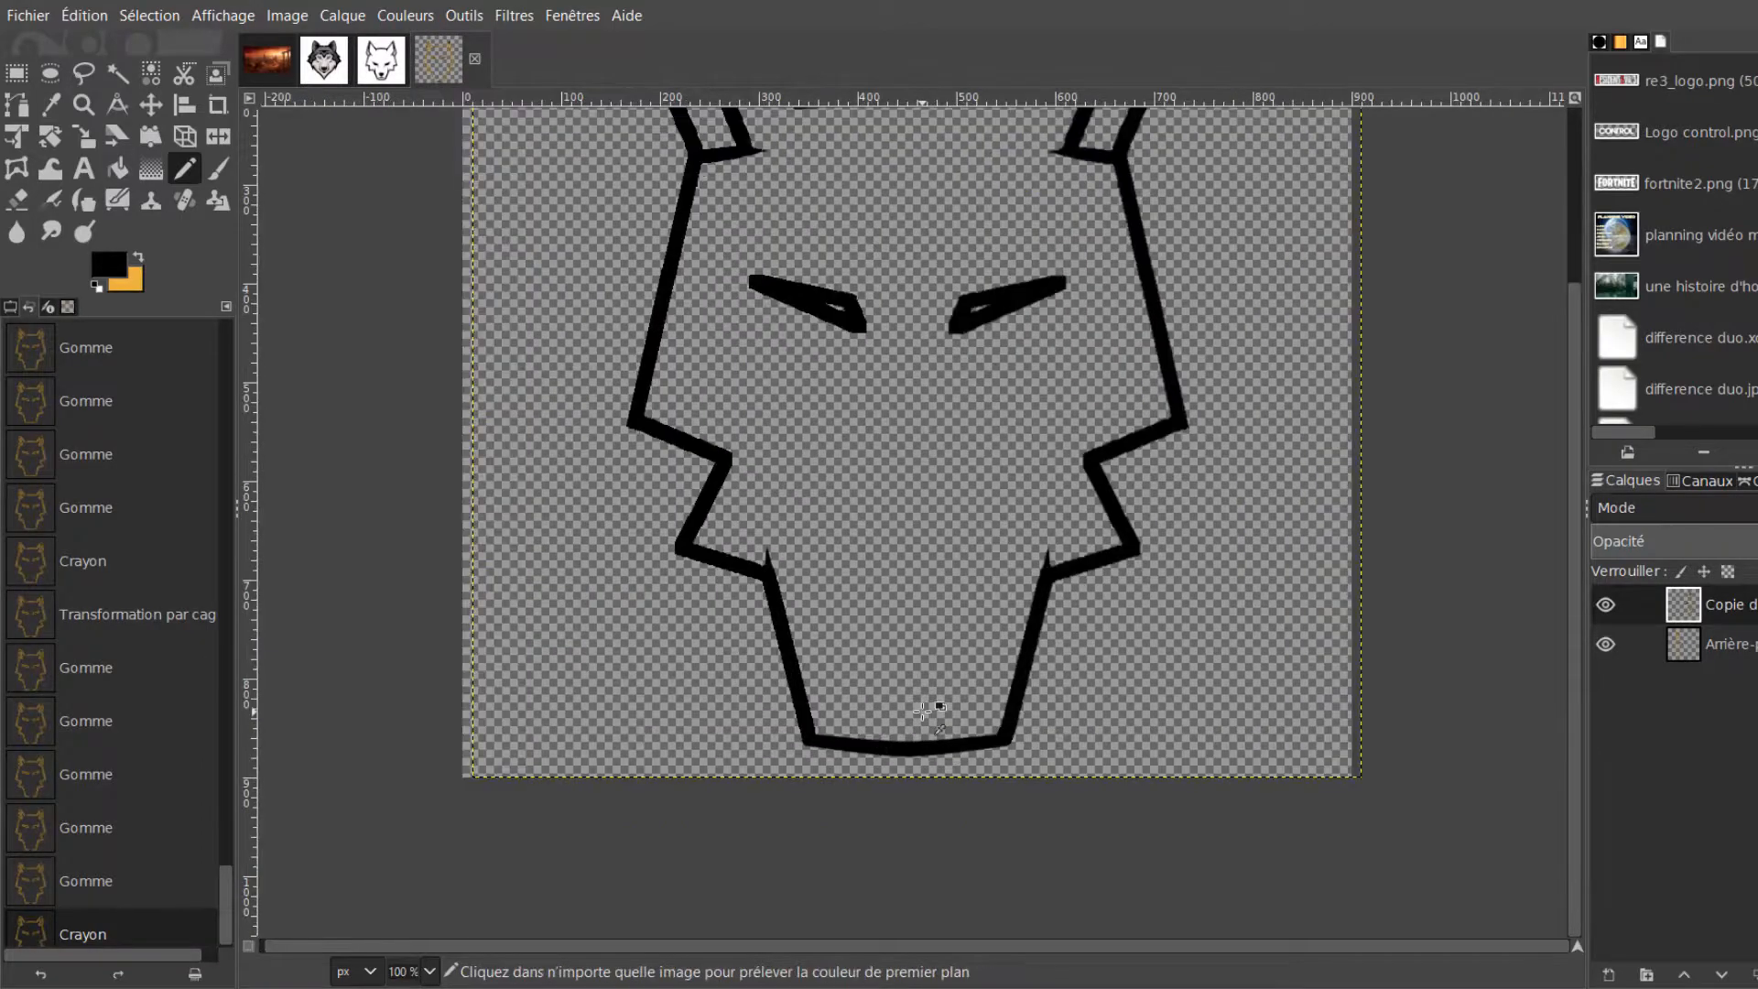
pyautogui.scroll(1, 862, 514)
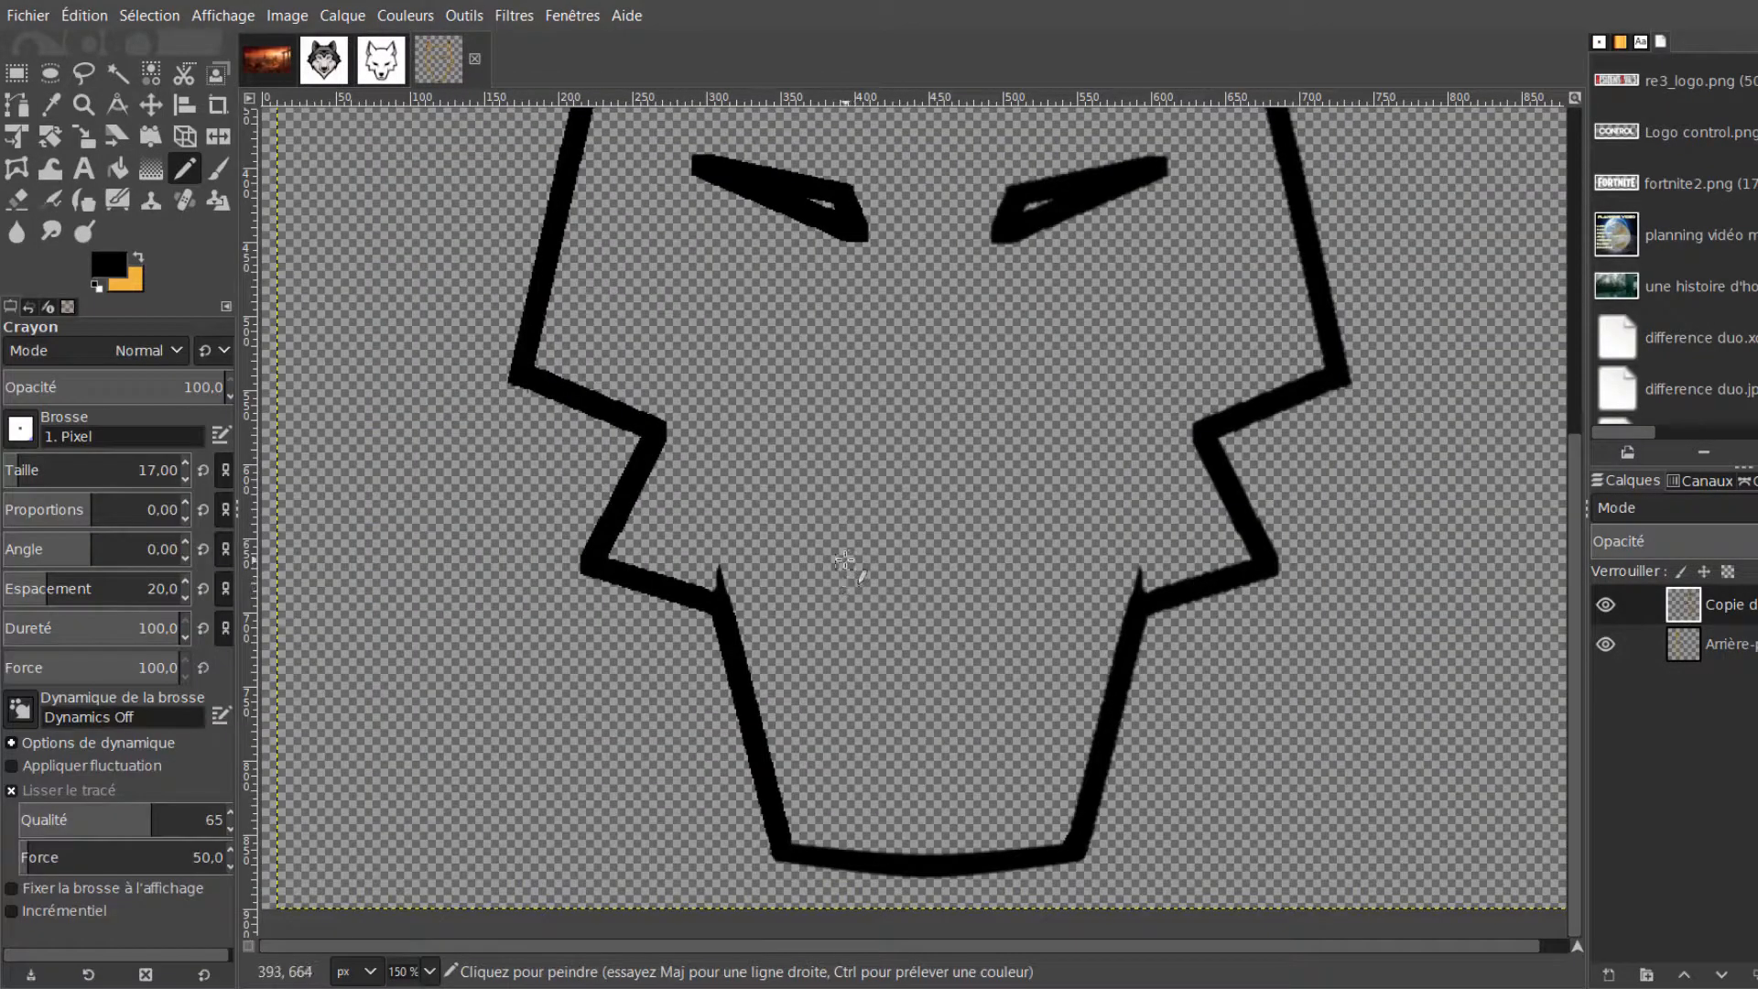
pyautogui.click(825, 500)
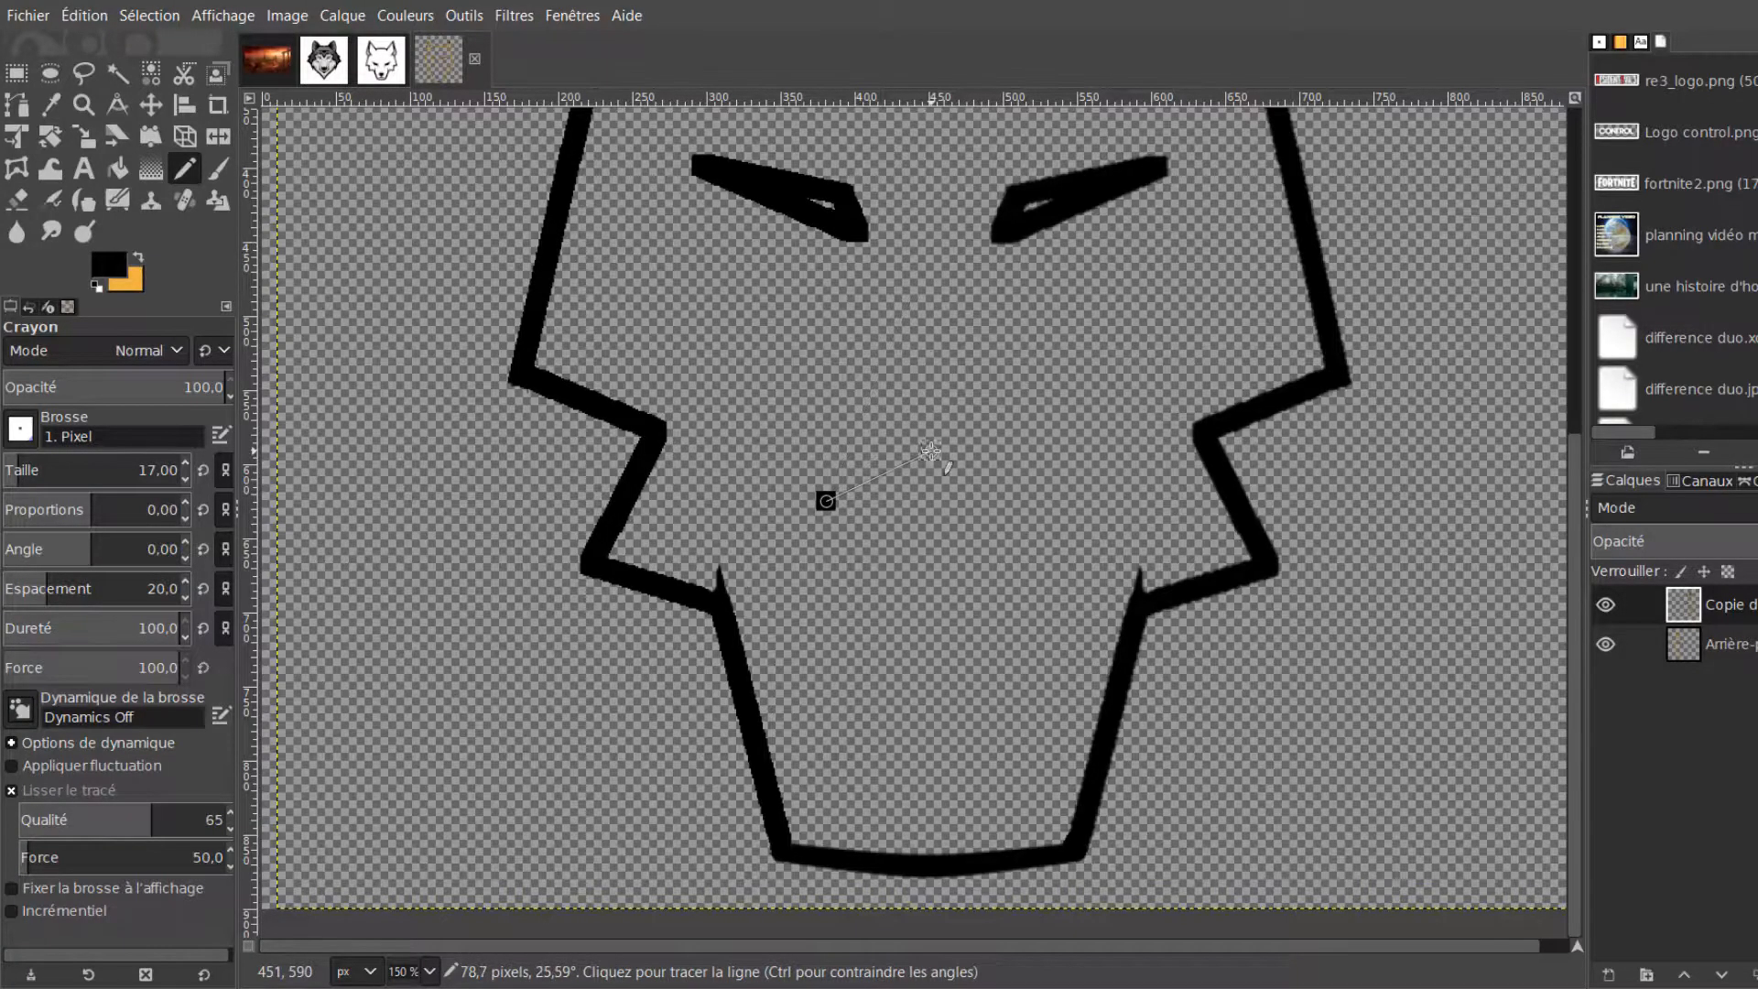
pyautogui.keyDown('shift'); pyautogui.click(936, 450); pyautogui.keyUp('shift')
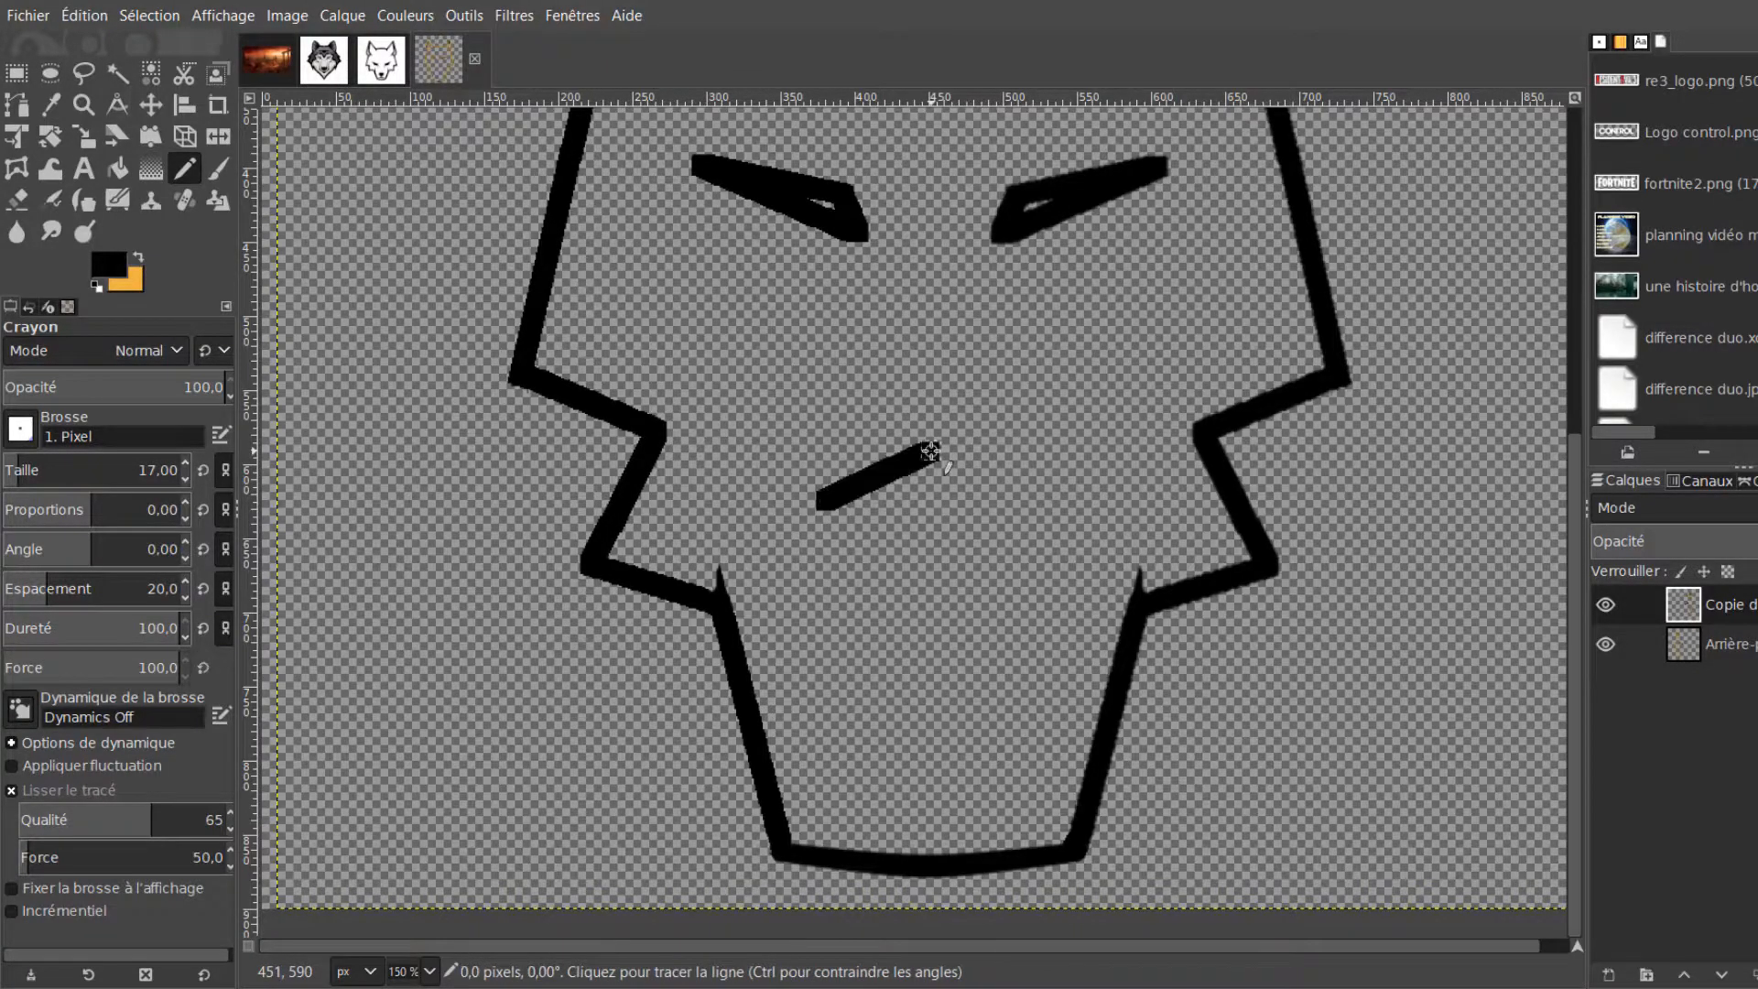
# Draw the nose's upper-right edge as a straight line sloping down from its peak, undoing the misplaced attempts
pyautogui.keyDown('shift'); pyautogui.click(1039, 486); pyautogui.keyUp('shift')
pyautogui.click(29, 307)
pyautogui.hotkey('ctrl', 'z')
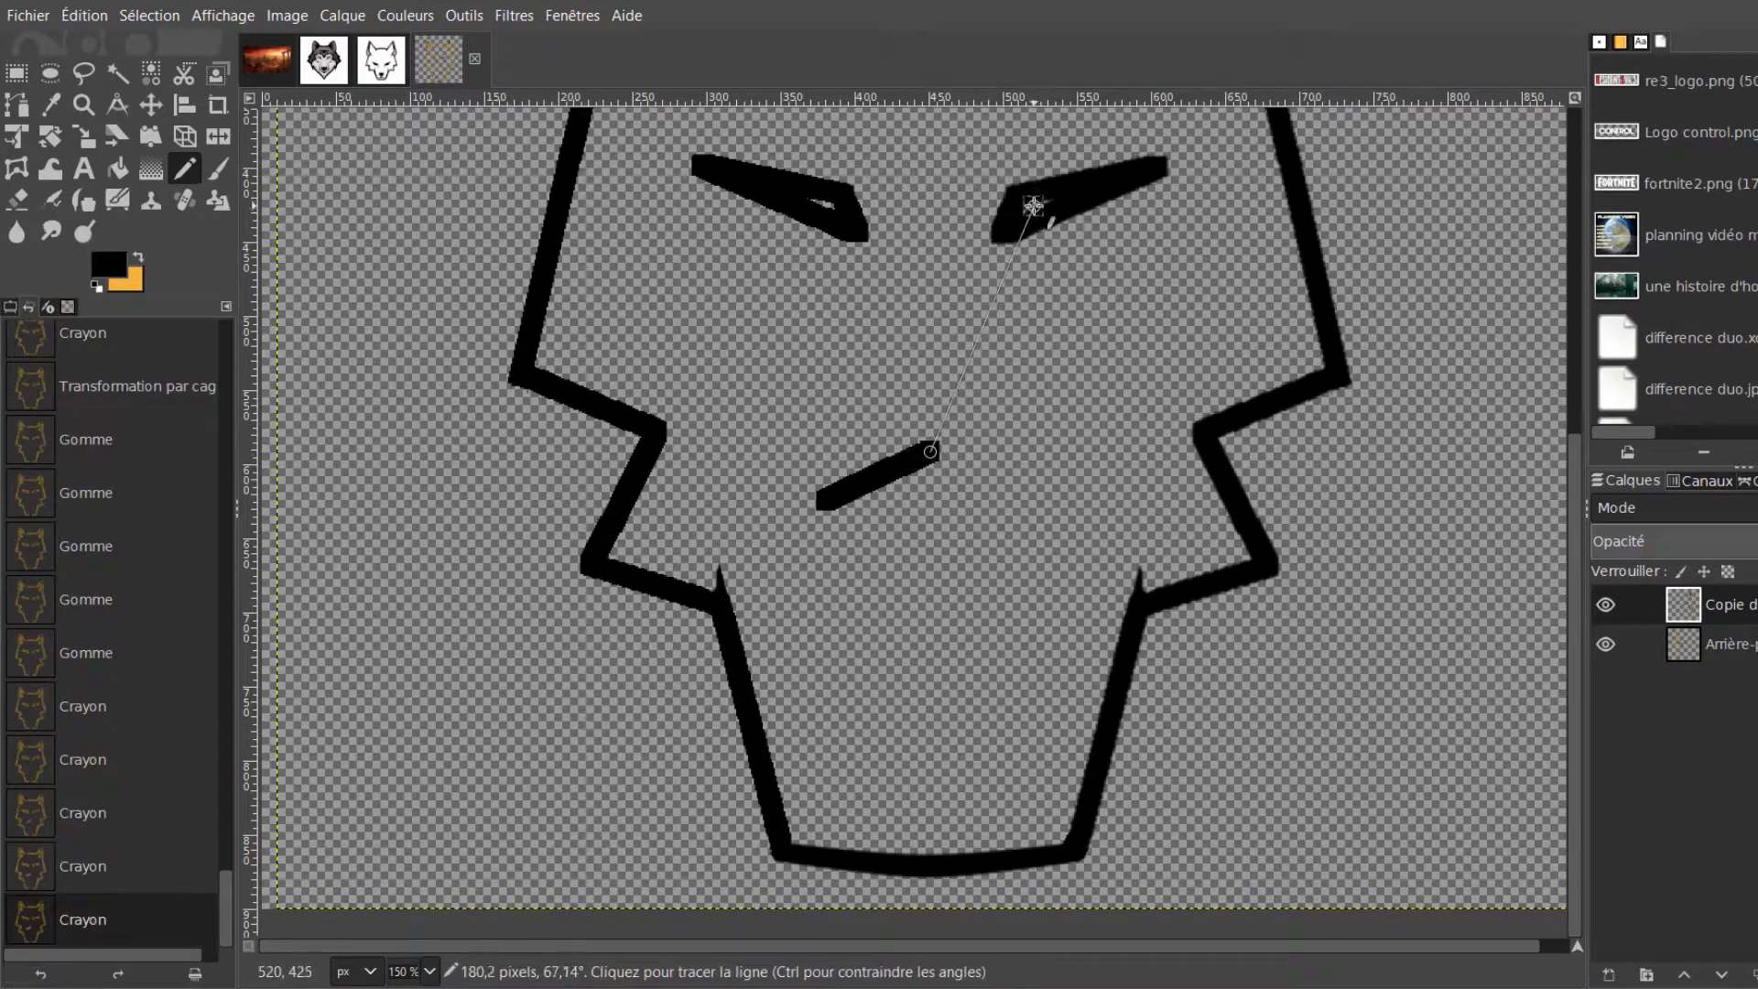
pyautogui.keyDown('shift'); pyautogui.click(1045, 495); pyautogui.keyUp('shift')
pyautogui.click(10, 307)
pyautogui.click(28, 307)
pyautogui.click(83, 866)
pyautogui.click(10, 307)
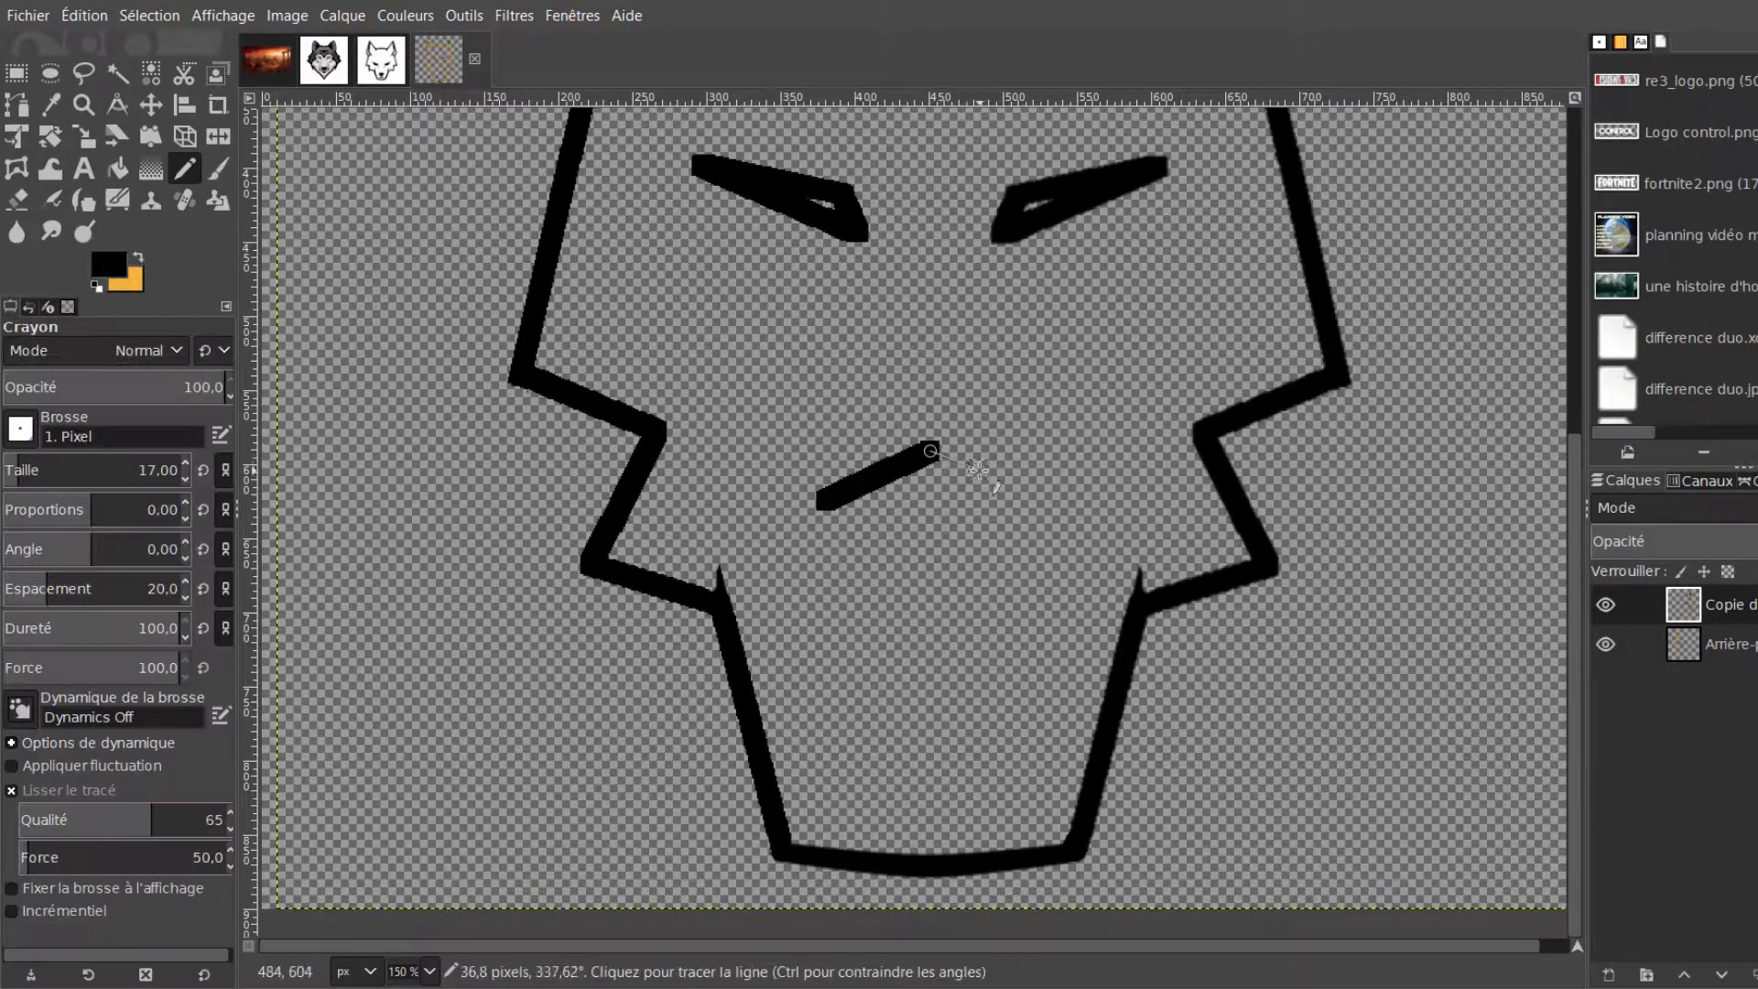
pyautogui.keyDown('shift'); pyautogui.click(1032, 491); pyautogui.keyUp('shift')
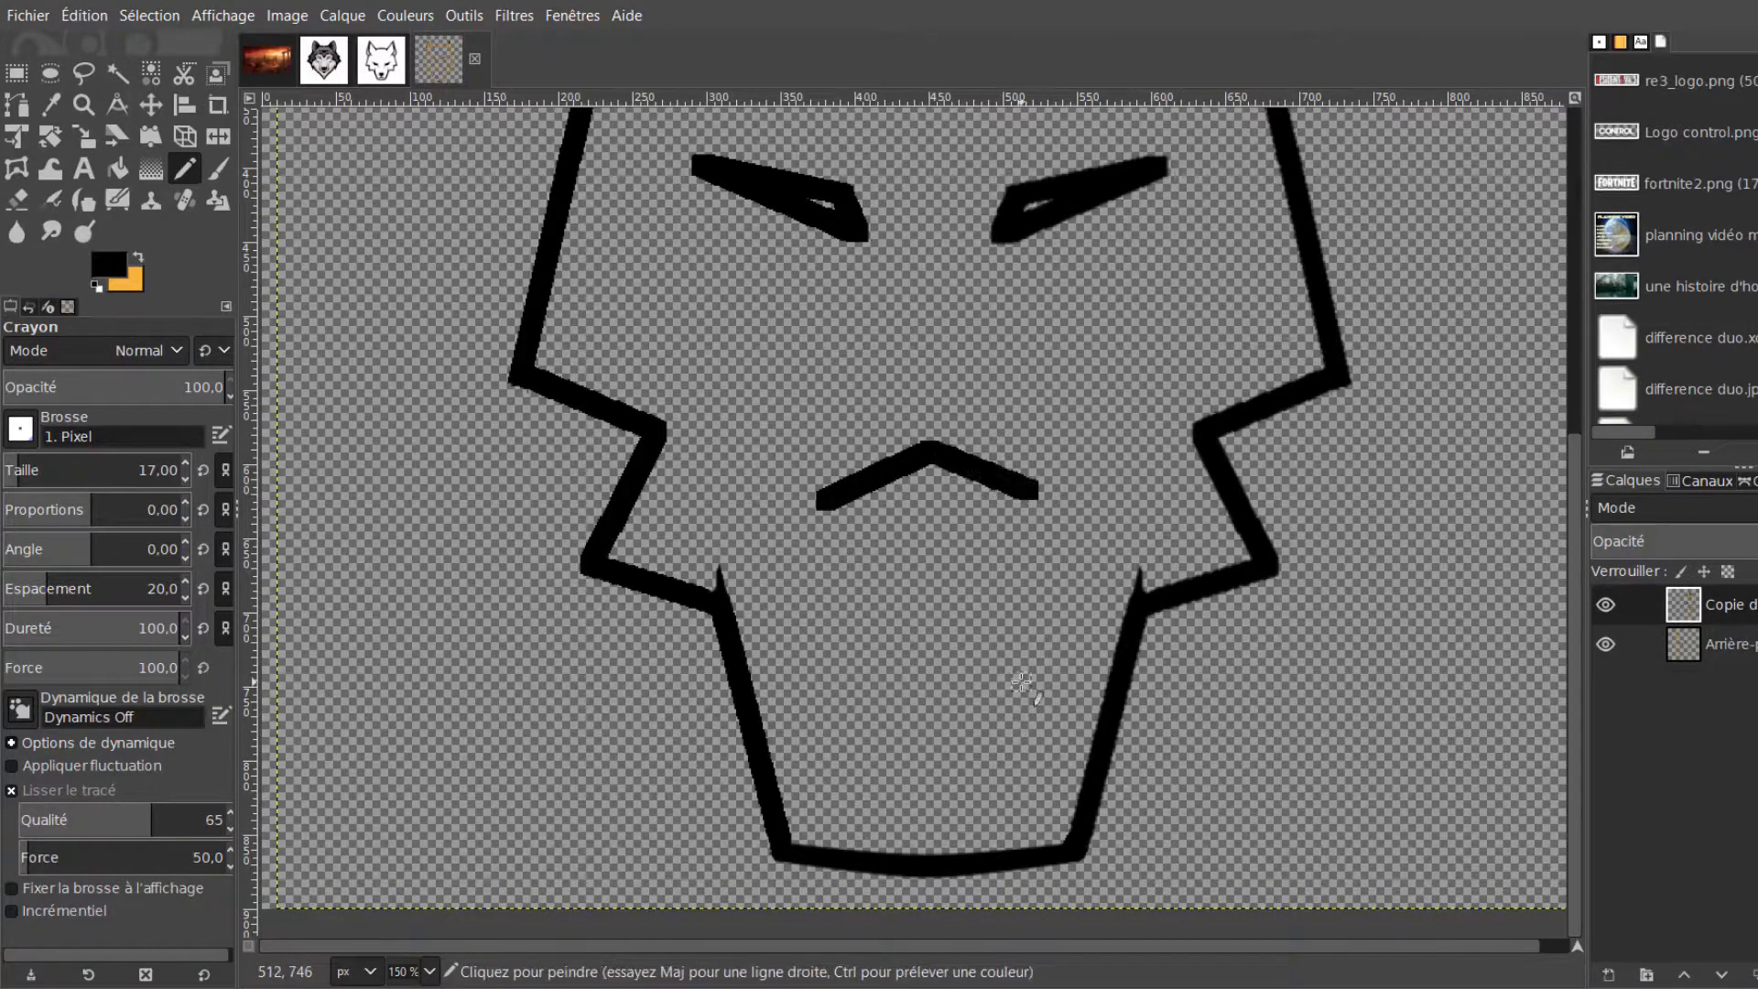
# Check the white wolf reference again and complete the nose as a closed six-sided outline with straight Pencil lines
pyautogui.click(385, 64)
pyautogui.click(459, 63)
pyautogui.click(828, 501)
pyautogui.keyDown('shift'); pyautogui.click(856, 582); pyautogui.keyUp('shift')
pyautogui.keyDown('shift'); pyautogui.click(935, 615); pyautogui.keyUp('shift')
pyautogui.keyDown('shift'); pyautogui.click(1011, 582); pyautogui.keyUp('shift')
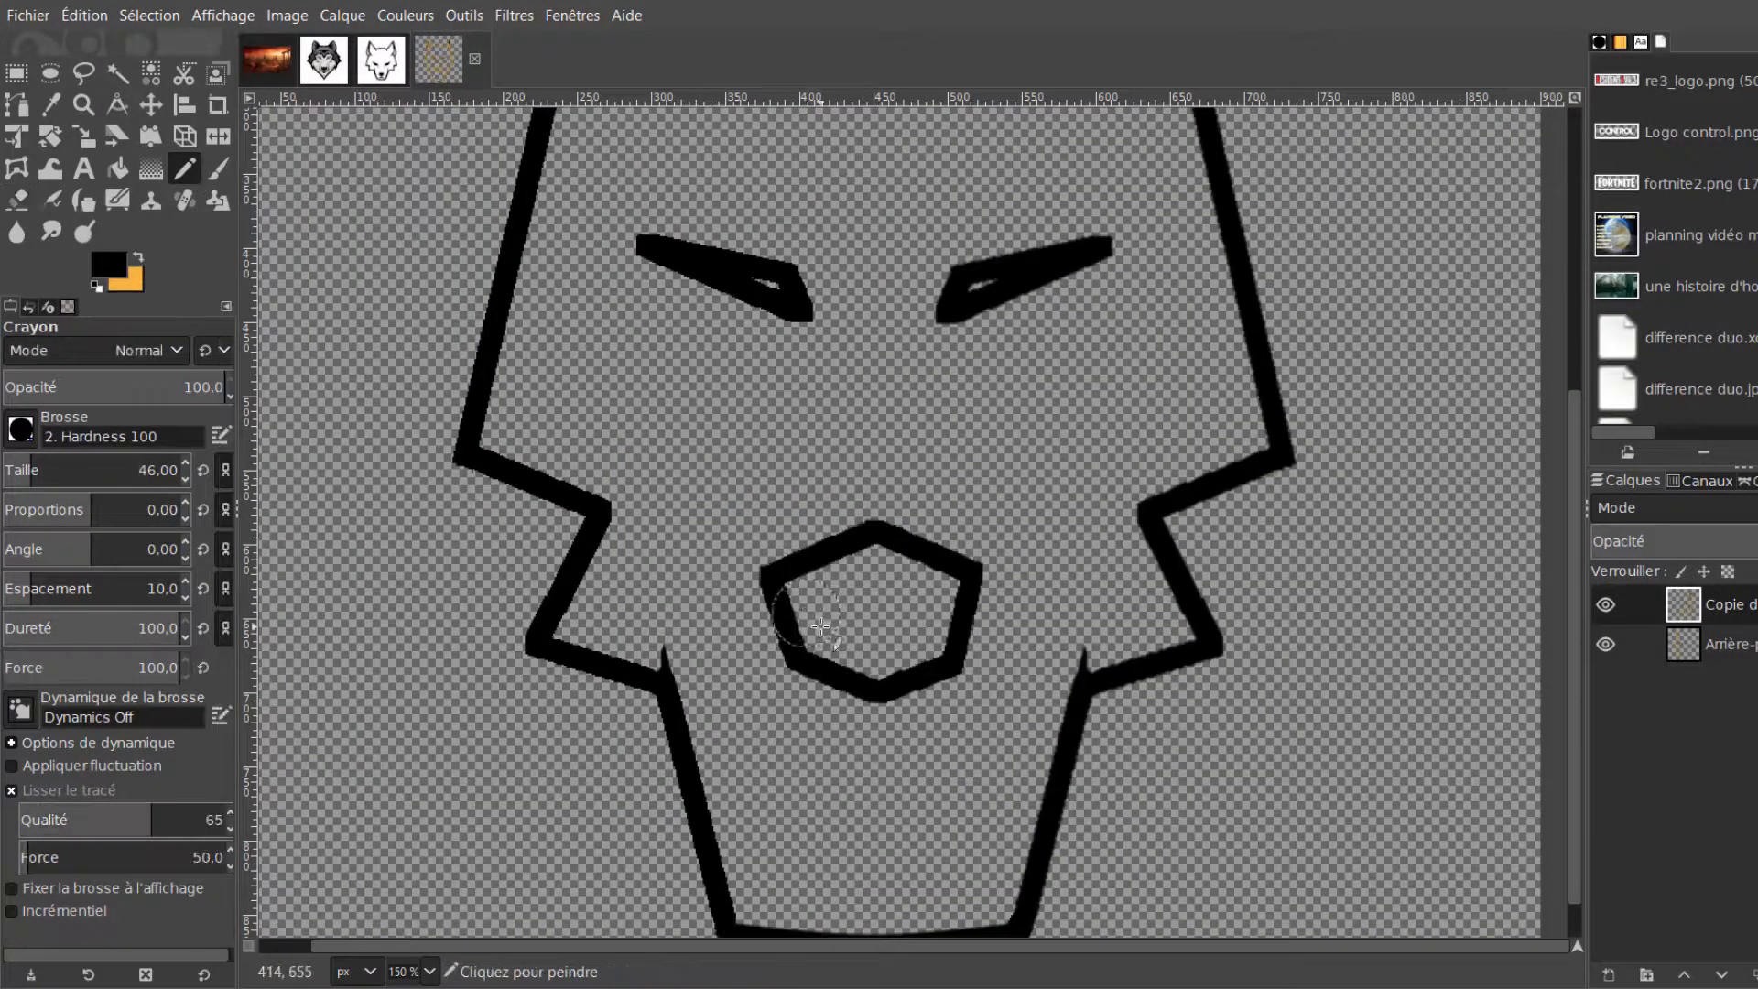
# Fill the inside of the nose with black using the Pencil with the 2. Hardness 100 brush at size 46
pyautogui.scroll(2, 970, 470)
pyautogui.click(773, 590)
pyautogui.moveTo(774, 589)
pyautogui.mouseDown()
pyautogui.moveTo(812, 640)
pyautogui.moveTo(894, 673)
pyautogui.moveTo(962, 665)
pyautogui.moveTo(1012, 620)
pyautogui.moveTo(1024, 577)
pyautogui.moveTo(1000, 552)
pyautogui.moveTo(879, 524)
pyautogui.moveTo(855, 577)
pyautogui.mouseUp()
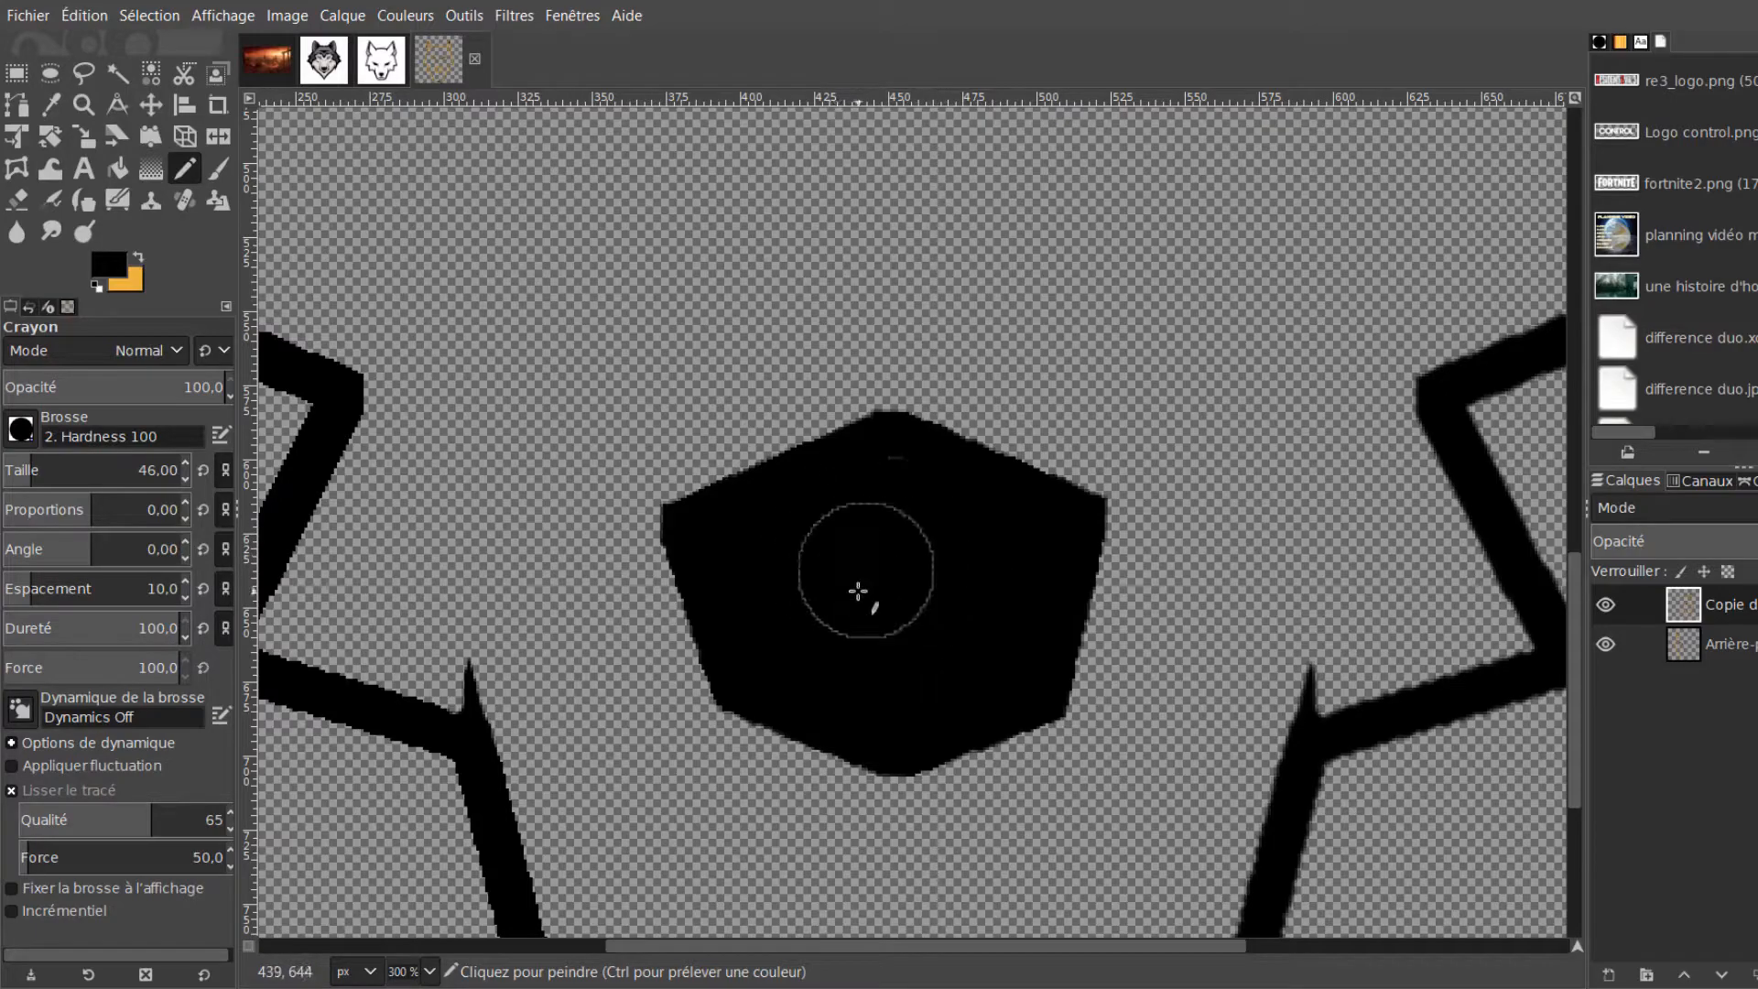
pyautogui.keyDown('ctrl'); pyautogui.scroll(-1, 877, 606); pyautogui.keyUp('ctrl')
pyautogui.keyDown('ctrl'); pyautogui.scroll(-3, 877, 606); pyautogui.keyUp('ctrl')
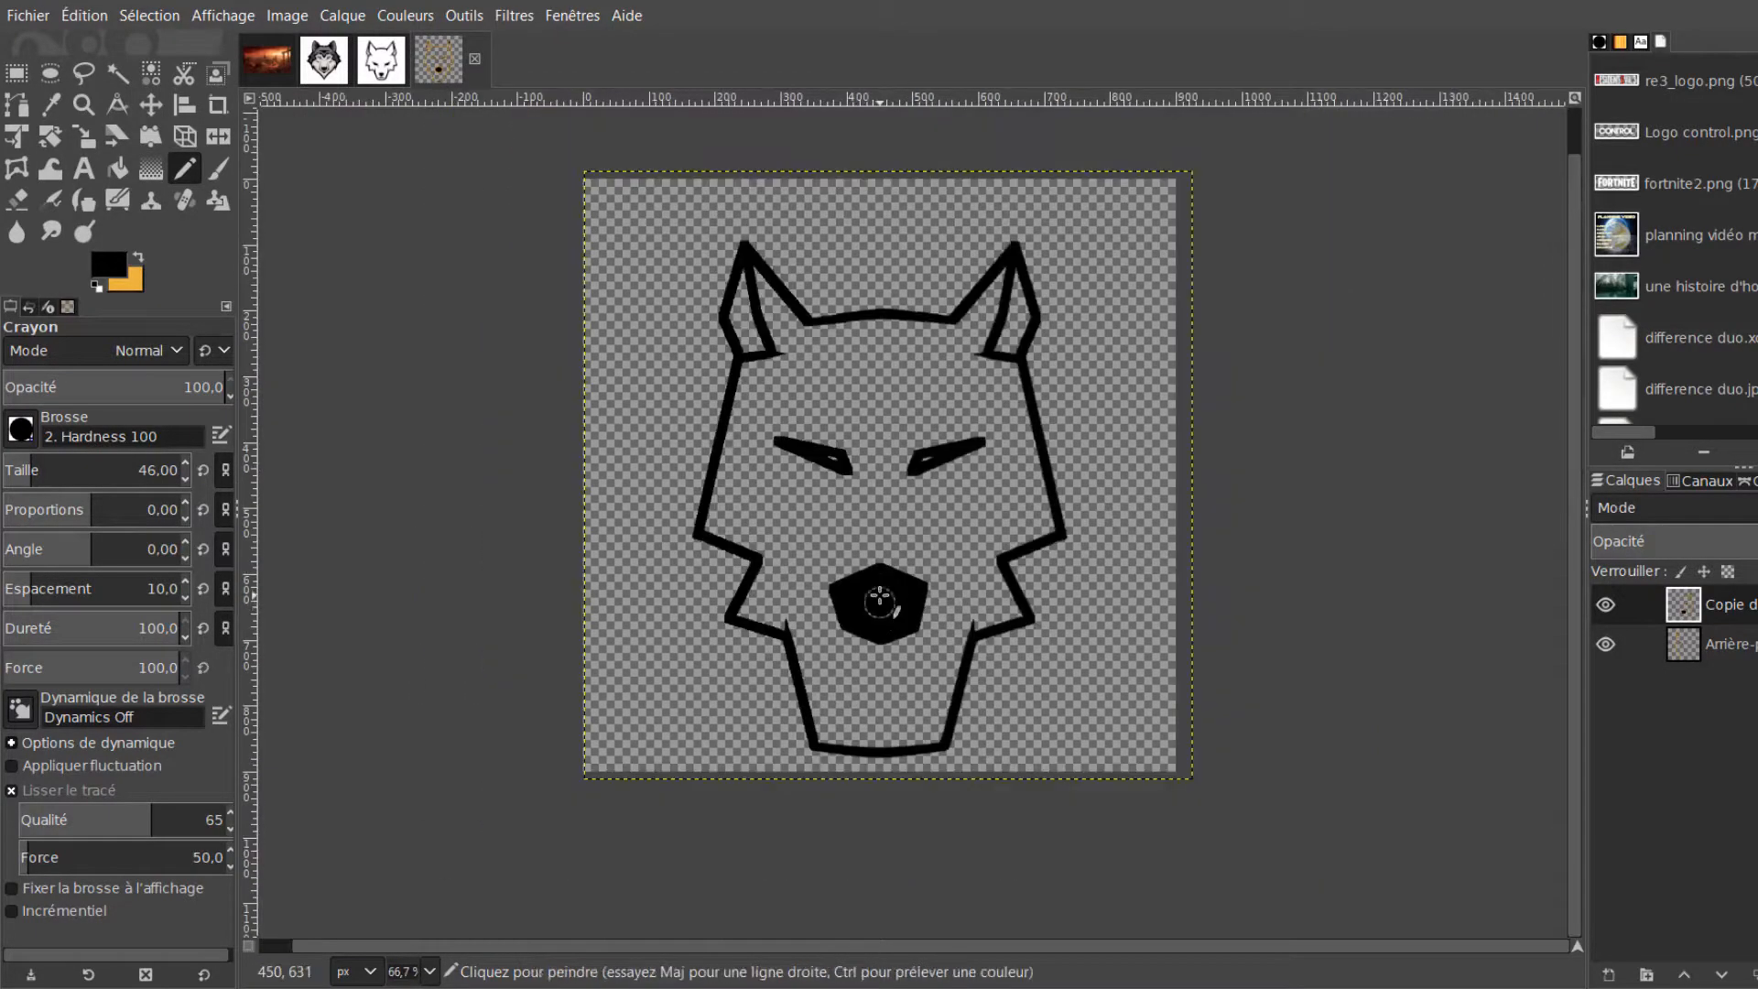
# Add a white-filled layer and move it below the two existing wolf layers
pyautogui.keyDown('ctrl'); pyautogui.scroll(3, 914, 555); pyautogui.keyUp('ctrl')
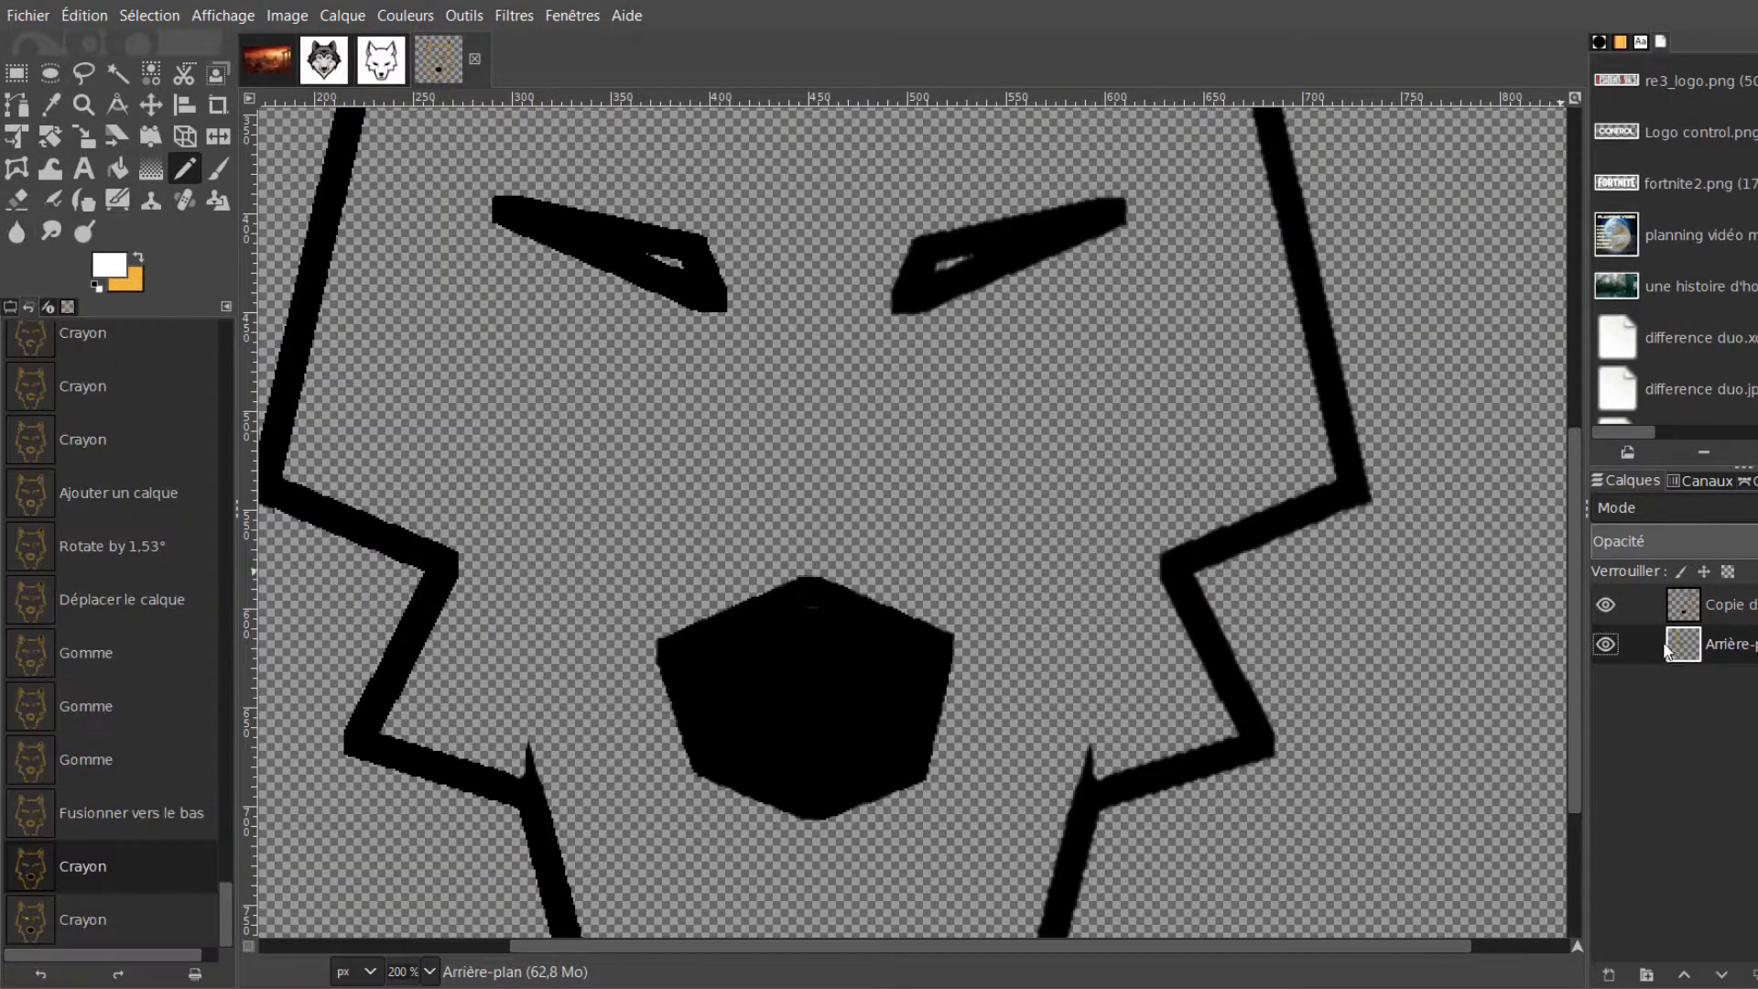
pyautogui.click(1717, 531)
pyautogui.moveTo(1652, 640); pyautogui.dragTo(1655, 707)
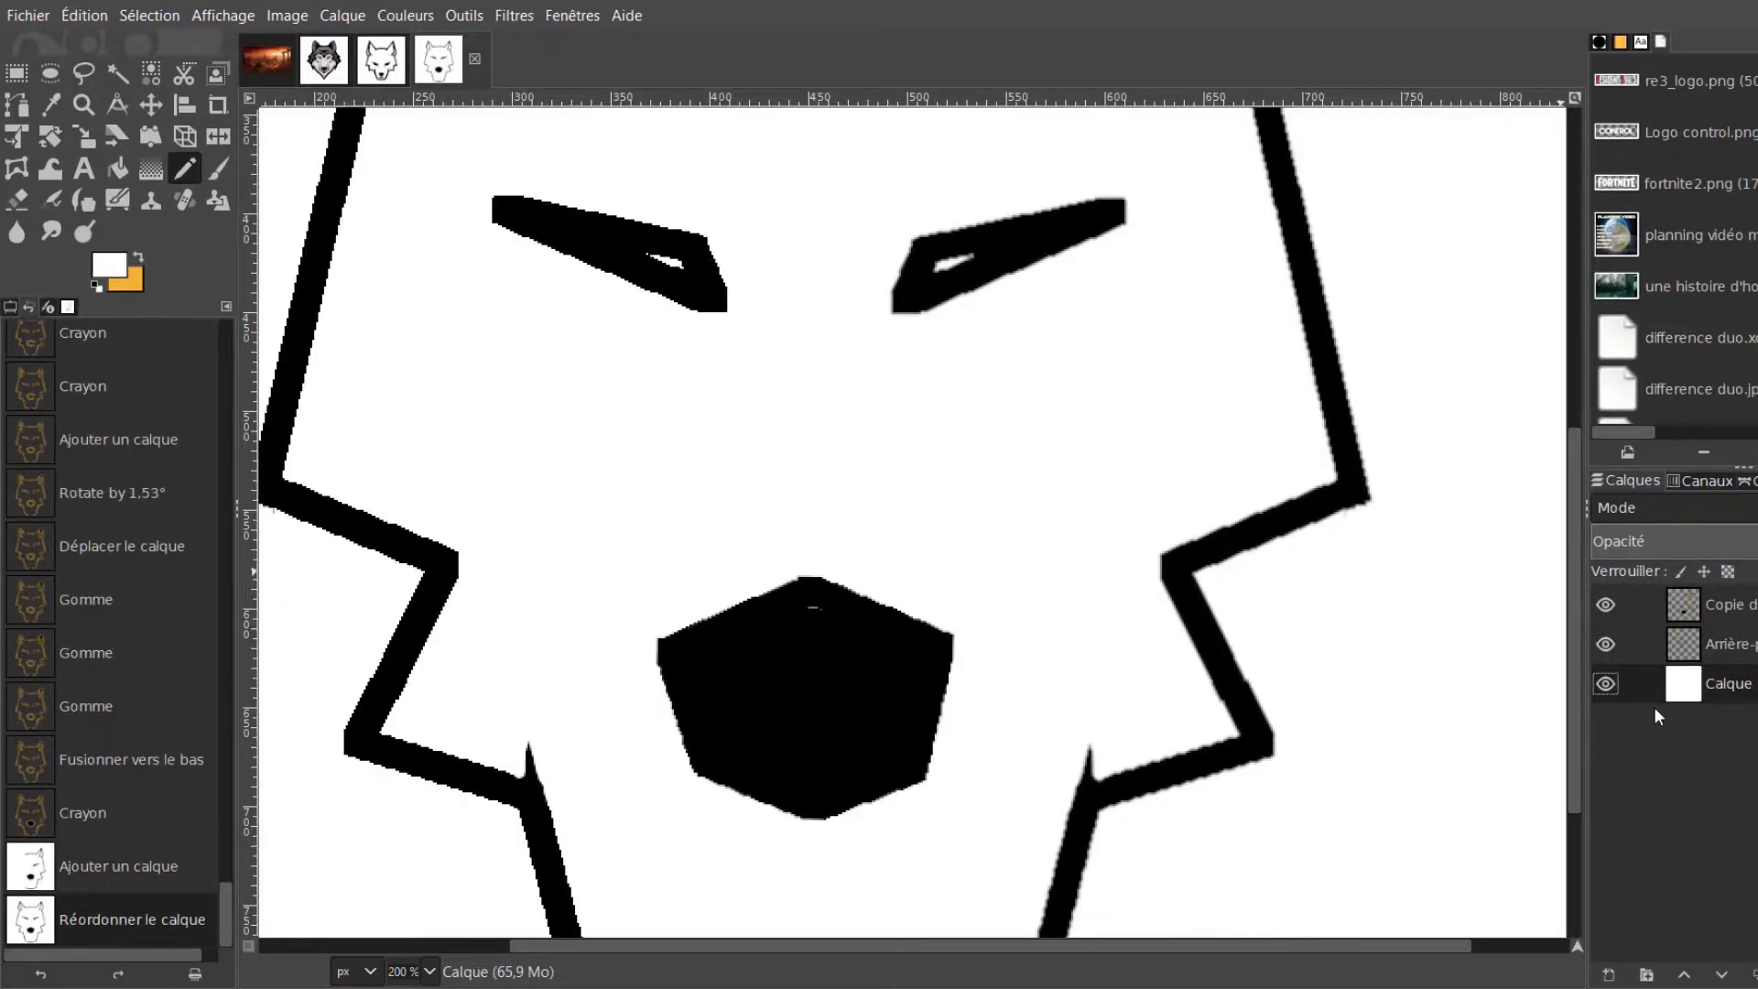
# Erase the white from the bottom layer everywhere except inside the two eye openings
pyautogui.keyDown('ctrl'); pyautogui.scroll(-3, 832, 479); pyautogui.keyUp('ctrl')
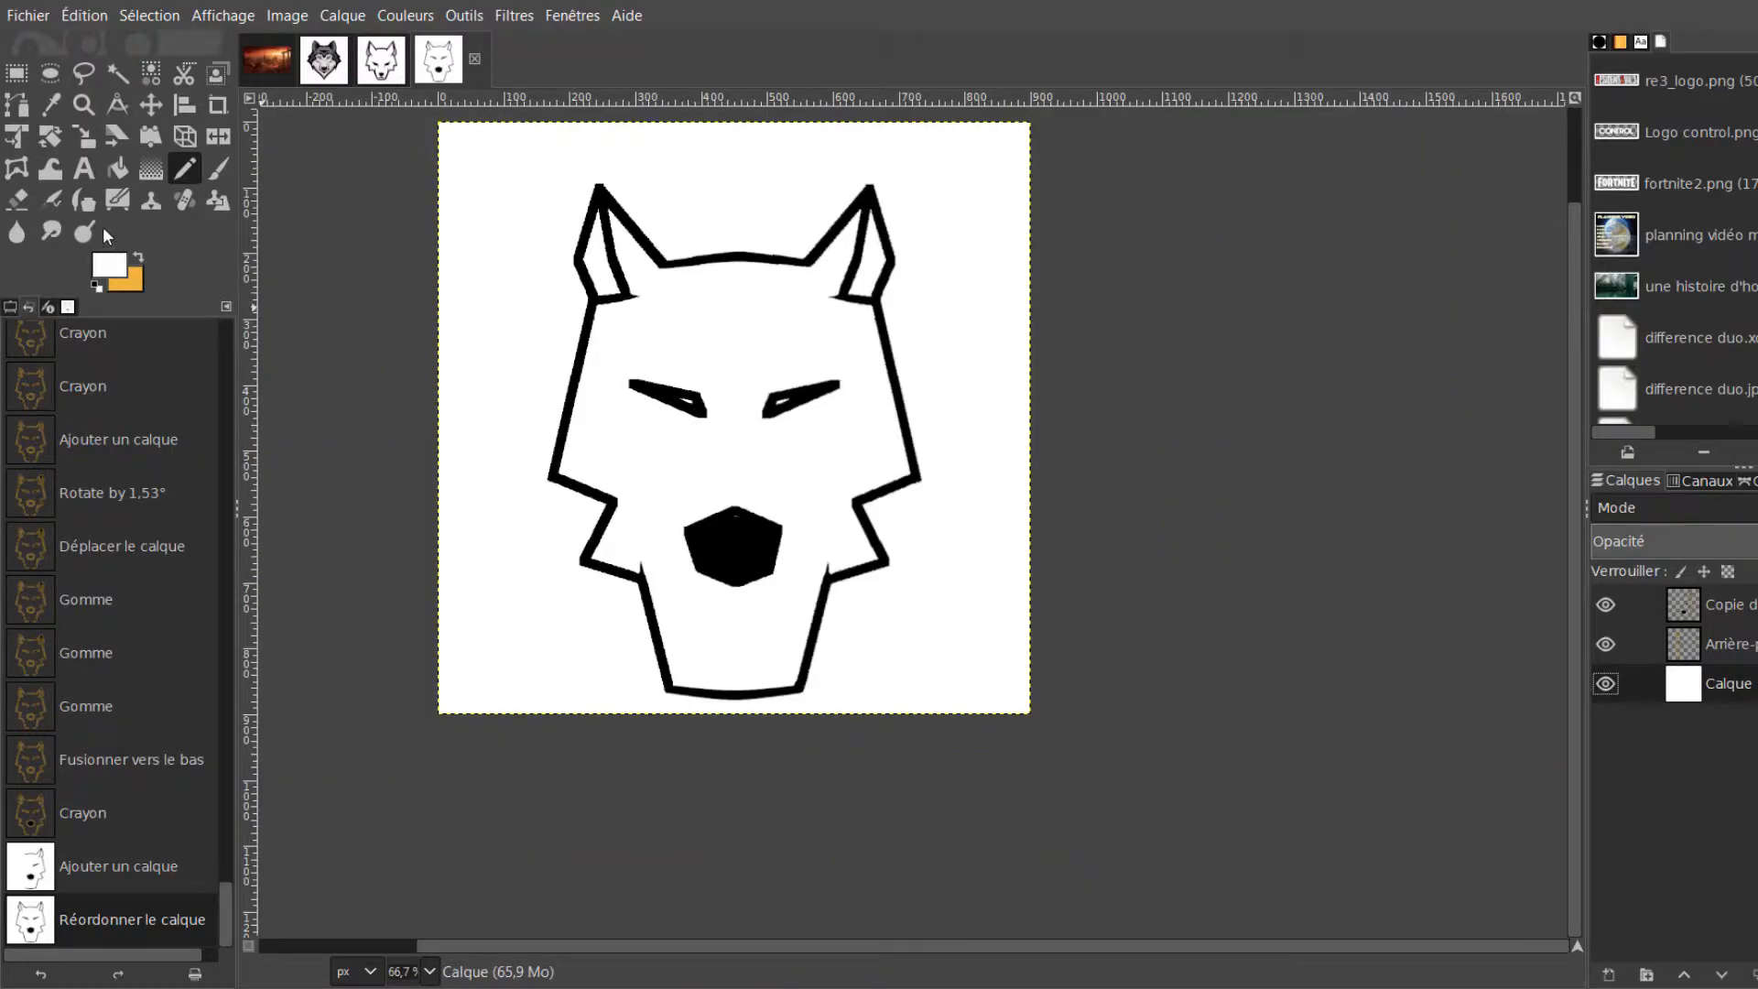
pyautogui.click(26, 200)
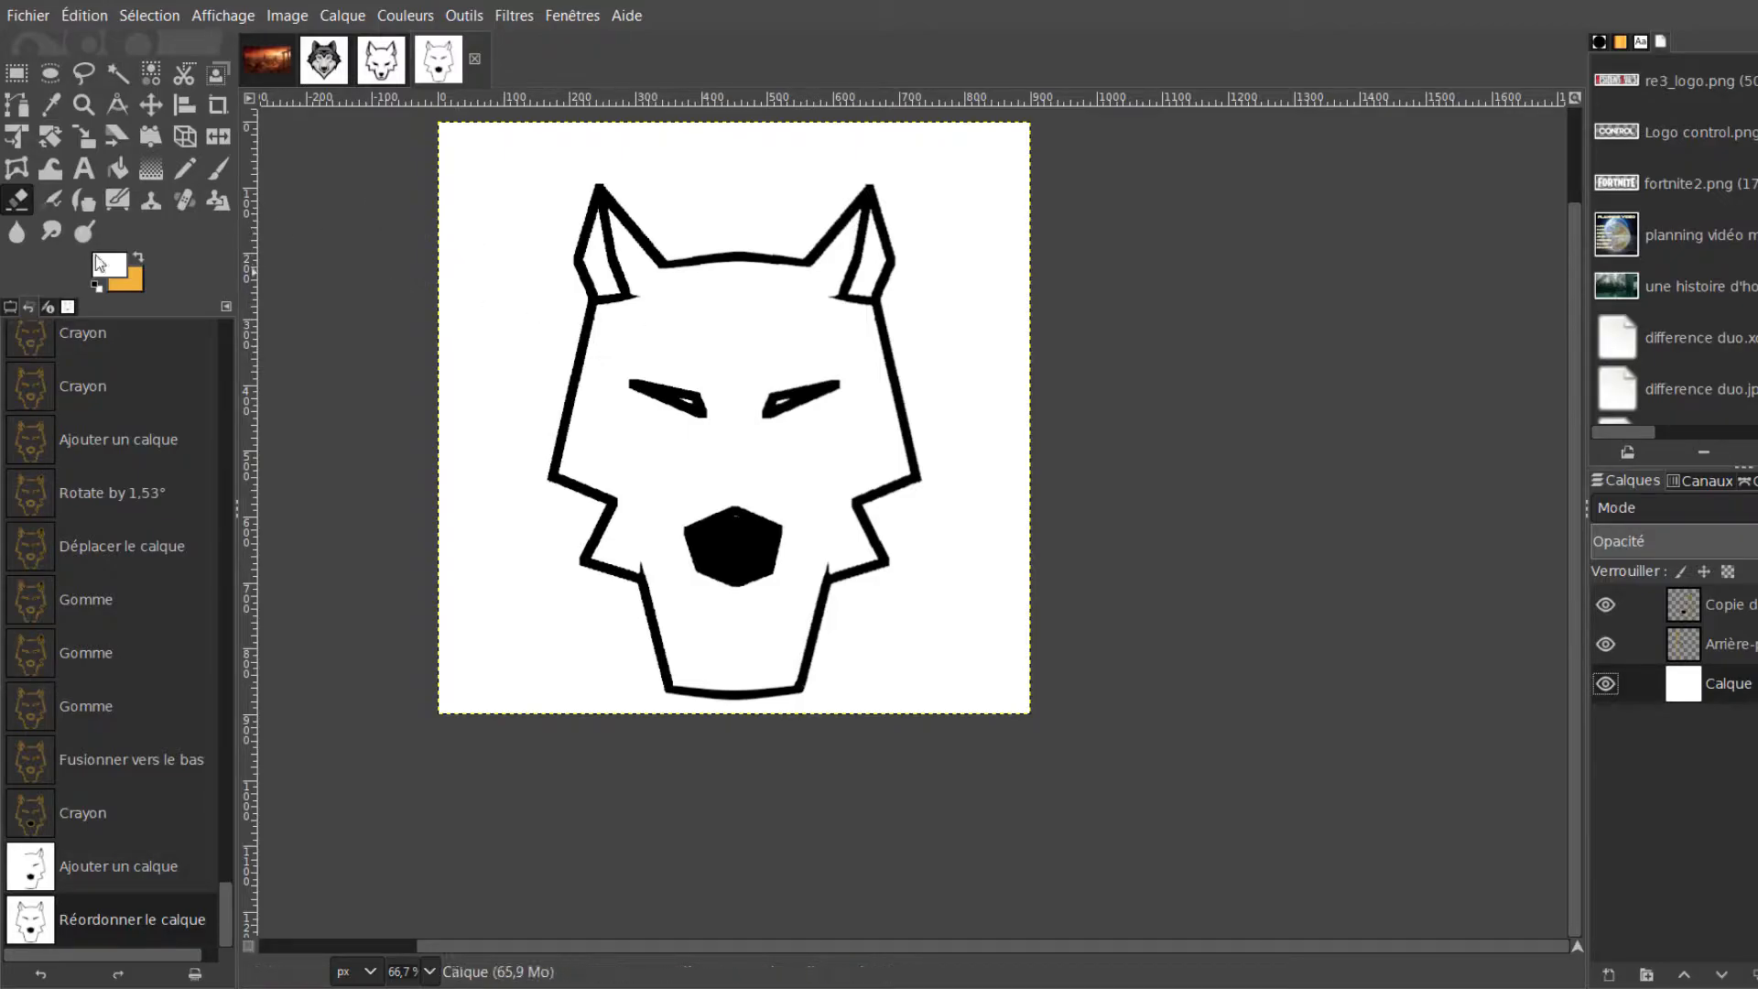
pyautogui.click(10, 308)
pyautogui.moveTo(503, 183)
pyautogui.mouseDown()
pyautogui.moveTo(502, 302)
pyautogui.moveTo(883, 596)
pyautogui.moveTo(1018, 285)
pyautogui.moveTo(919, 289)
pyautogui.moveTo(639, 571)
pyautogui.moveTo(839, 309)
pyautogui.moveTo(706, 290)
pyautogui.mouseUp()
pyautogui.click(25, 465)
pyautogui.scroll(1, 699, 365)
pyautogui.scroll(3, 700, 365)
pyautogui.moveTo(424, 366)
pyautogui.mouseDown()
pyautogui.moveTo(451, 549)
pyautogui.moveTo(599, 597)
pyautogui.moveTo(739, 592)
pyautogui.moveTo(694, 409)
pyautogui.moveTo(665, 401)
pyautogui.moveTo(1000, 661)
pyautogui.moveTo(1332, 327)
pyautogui.moveTo(946, 619)
pyautogui.moveTo(979, 476)
pyautogui.moveTo(1268, 407)
pyautogui.moveTo(1020, 730)
pyautogui.moveTo(1070, 729)
pyautogui.mouseUp()
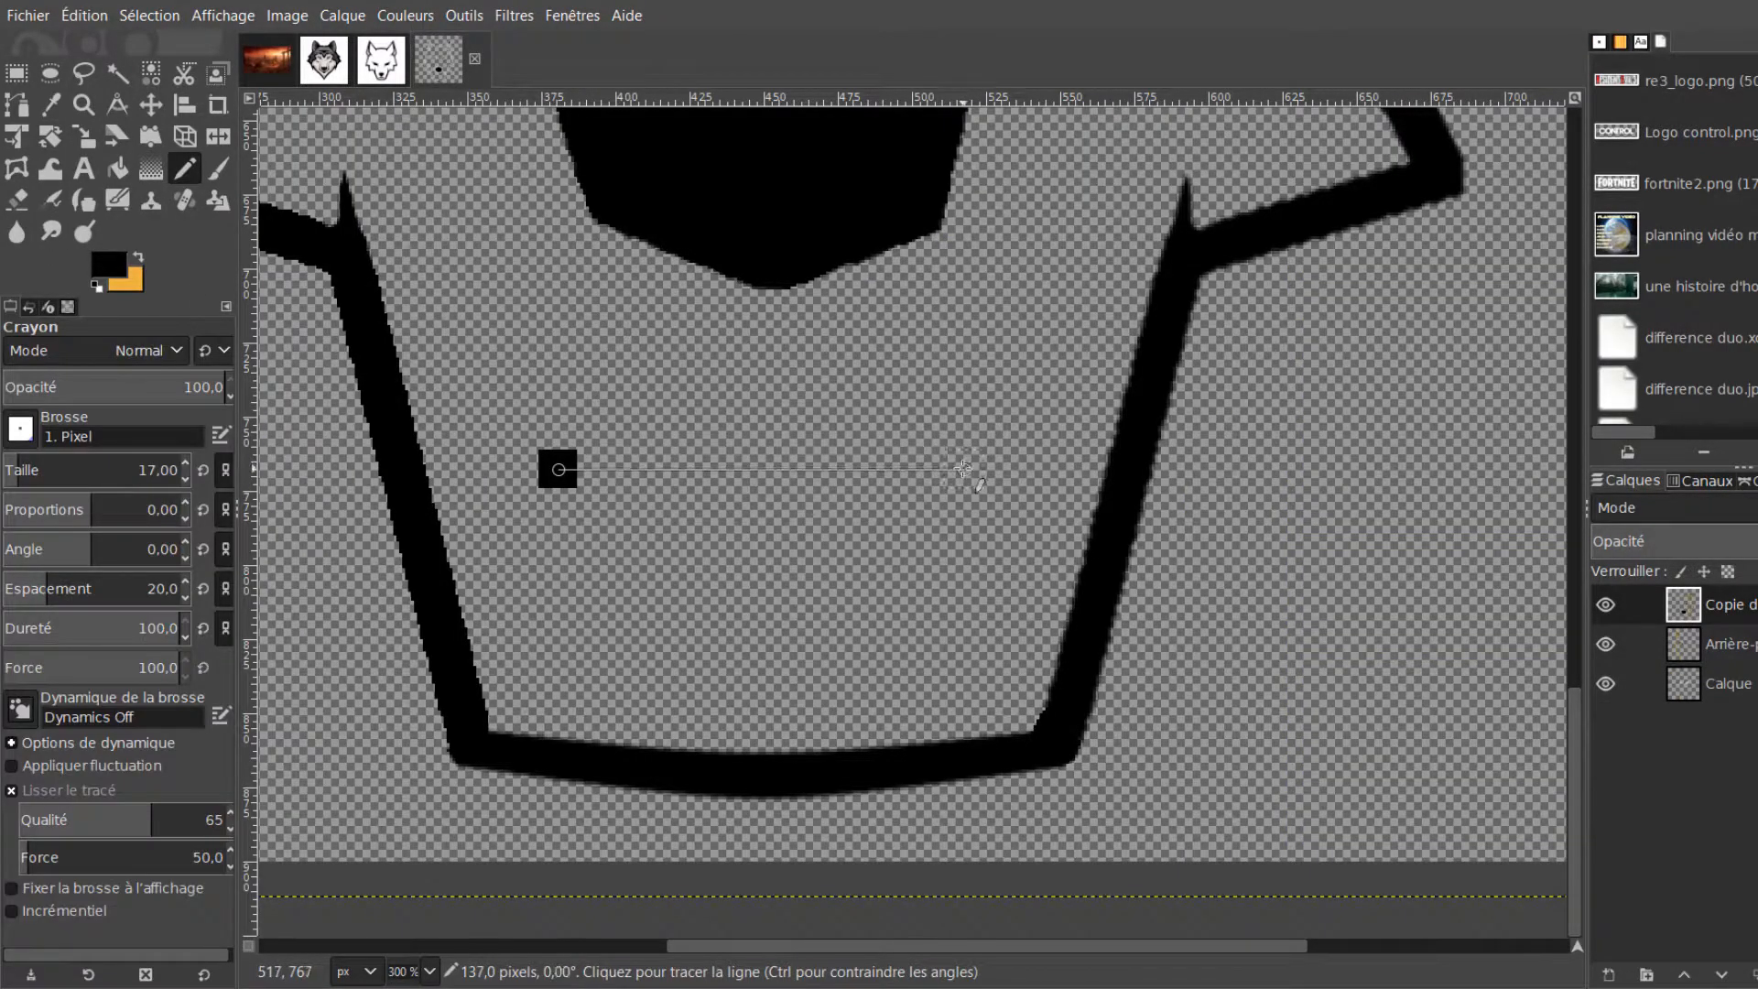
# Draw the mouth below the nose as a downward-pointing black triangle about 137 px wide with straight size 17 Pencil lines
pyautogui.keyDown('shift'); pyautogui.click(963, 469); pyautogui.keyUp('shift')
pyautogui.keyDown('shift'); pyautogui.click(757, 584); pyautogui.keyUp('shift')
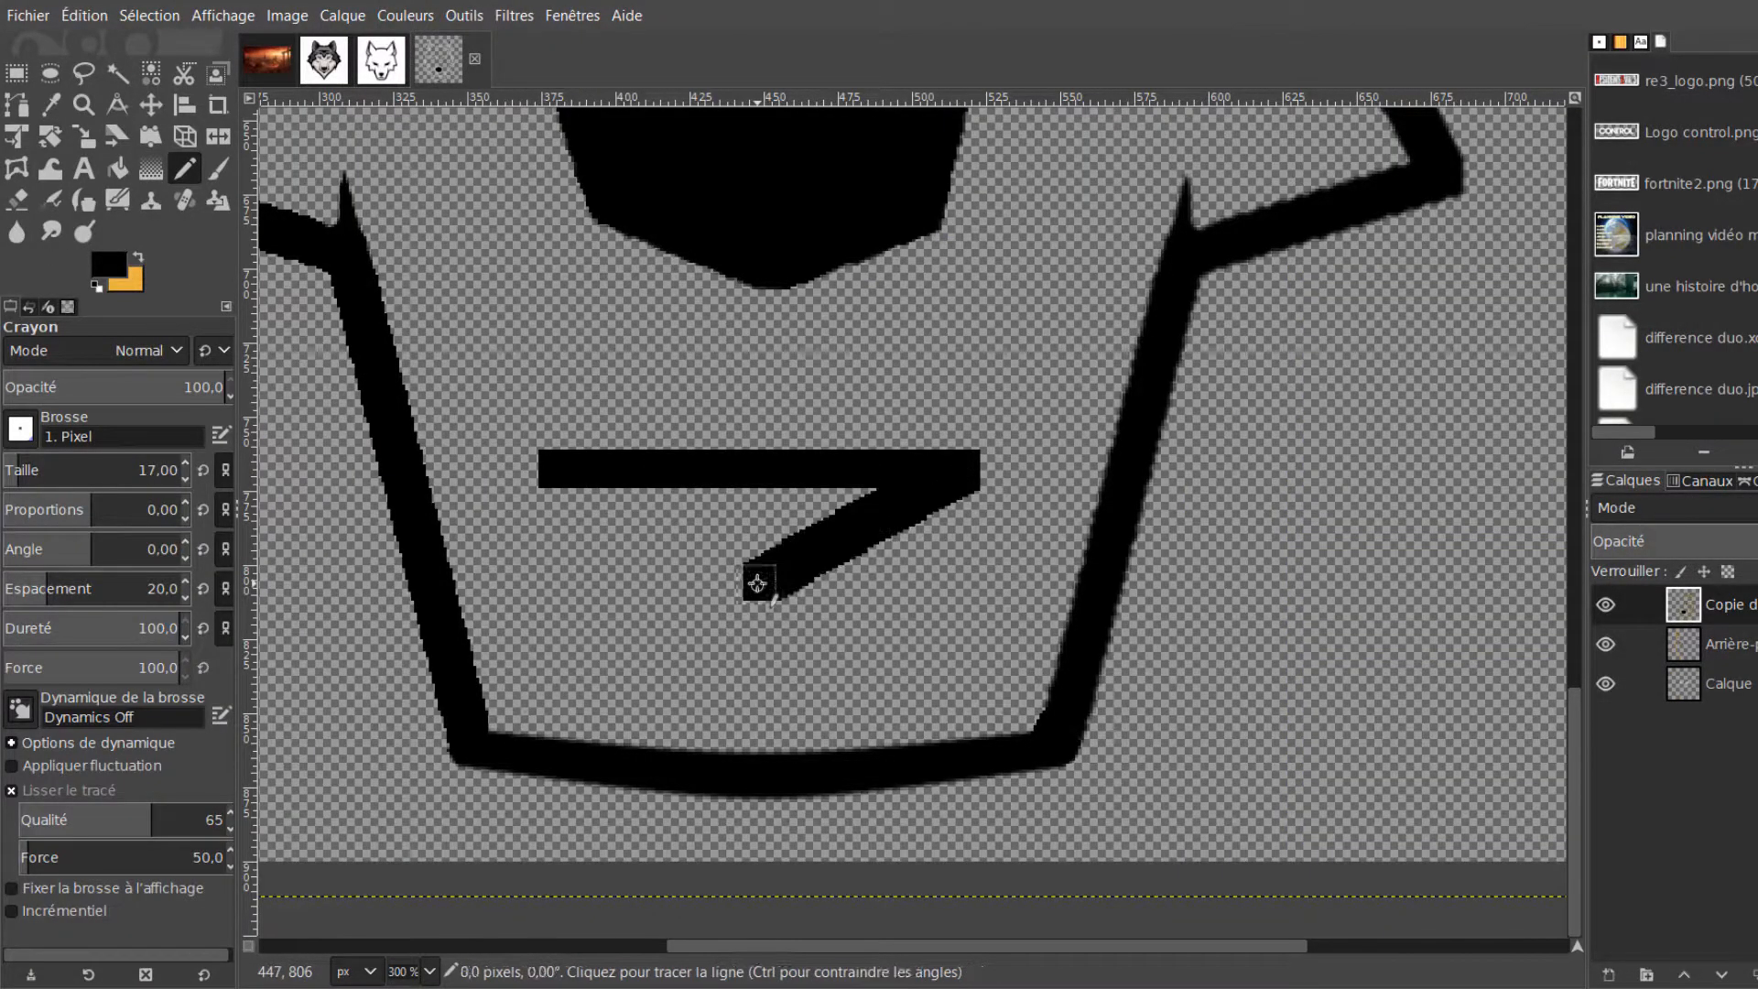
pyautogui.keyDown('shift'); pyautogui.click(558, 474); pyautogui.keyUp('shift')
# Fill the inside of the mouth triangle with white on the bottom layer and check the whole head
pyautogui.keyDown('ctrl'); pyautogui.scroll(2, 558, 474); pyautogui.keyUp('ctrl')
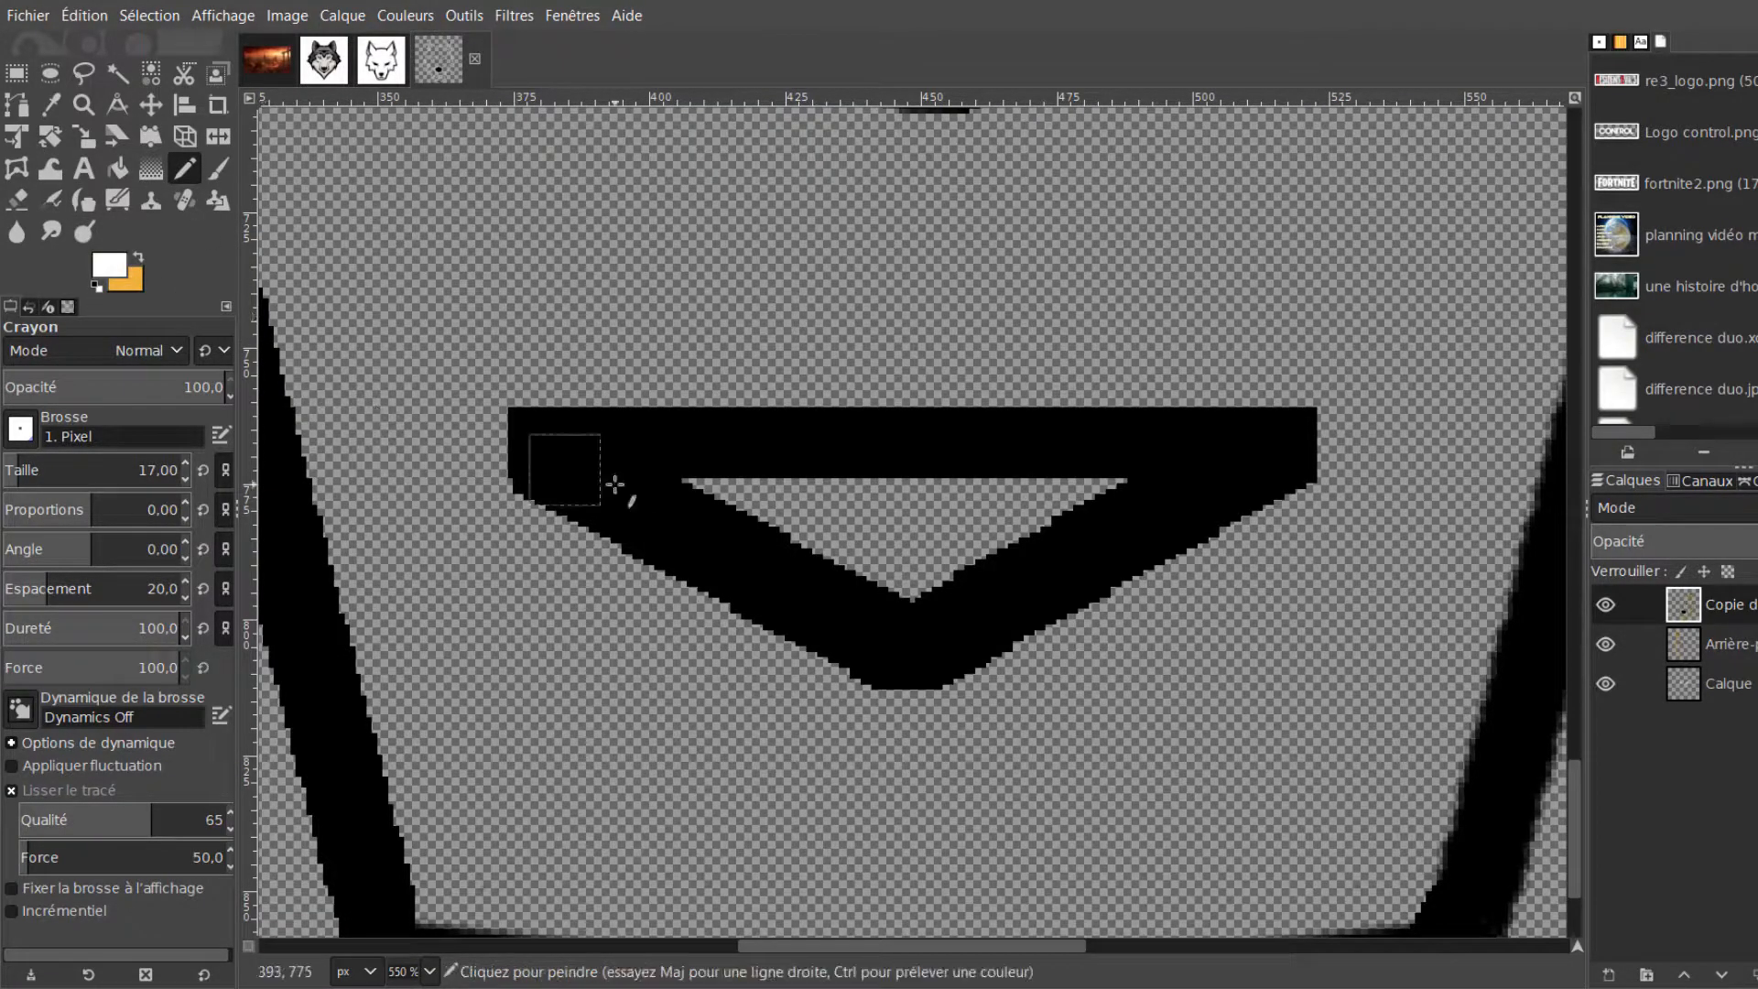
pyautogui.click(1667, 690)
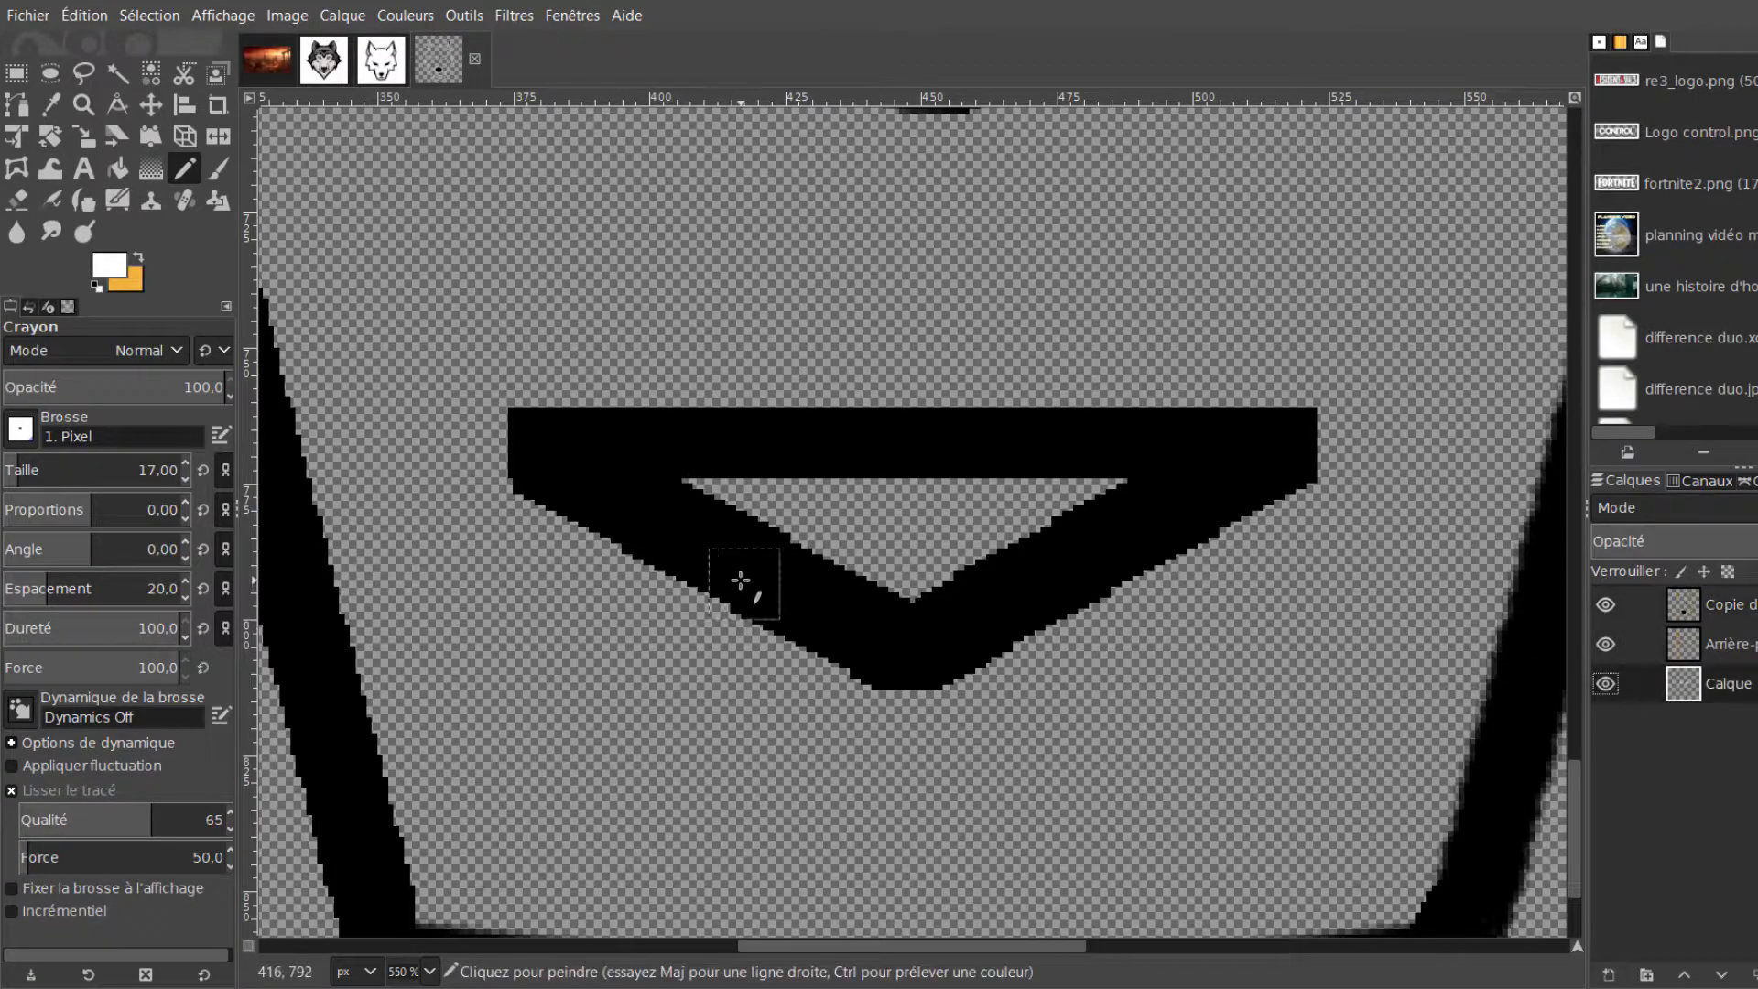
pyautogui.moveTo(706, 494)
pyautogui.mouseDown()
pyautogui.moveTo(875, 508)
pyautogui.moveTo(1138, 487)
pyautogui.moveTo(933, 563)
pyautogui.moveTo(777, 525)
pyautogui.moveTo(920, 537)
pyautogui.mouseUp()
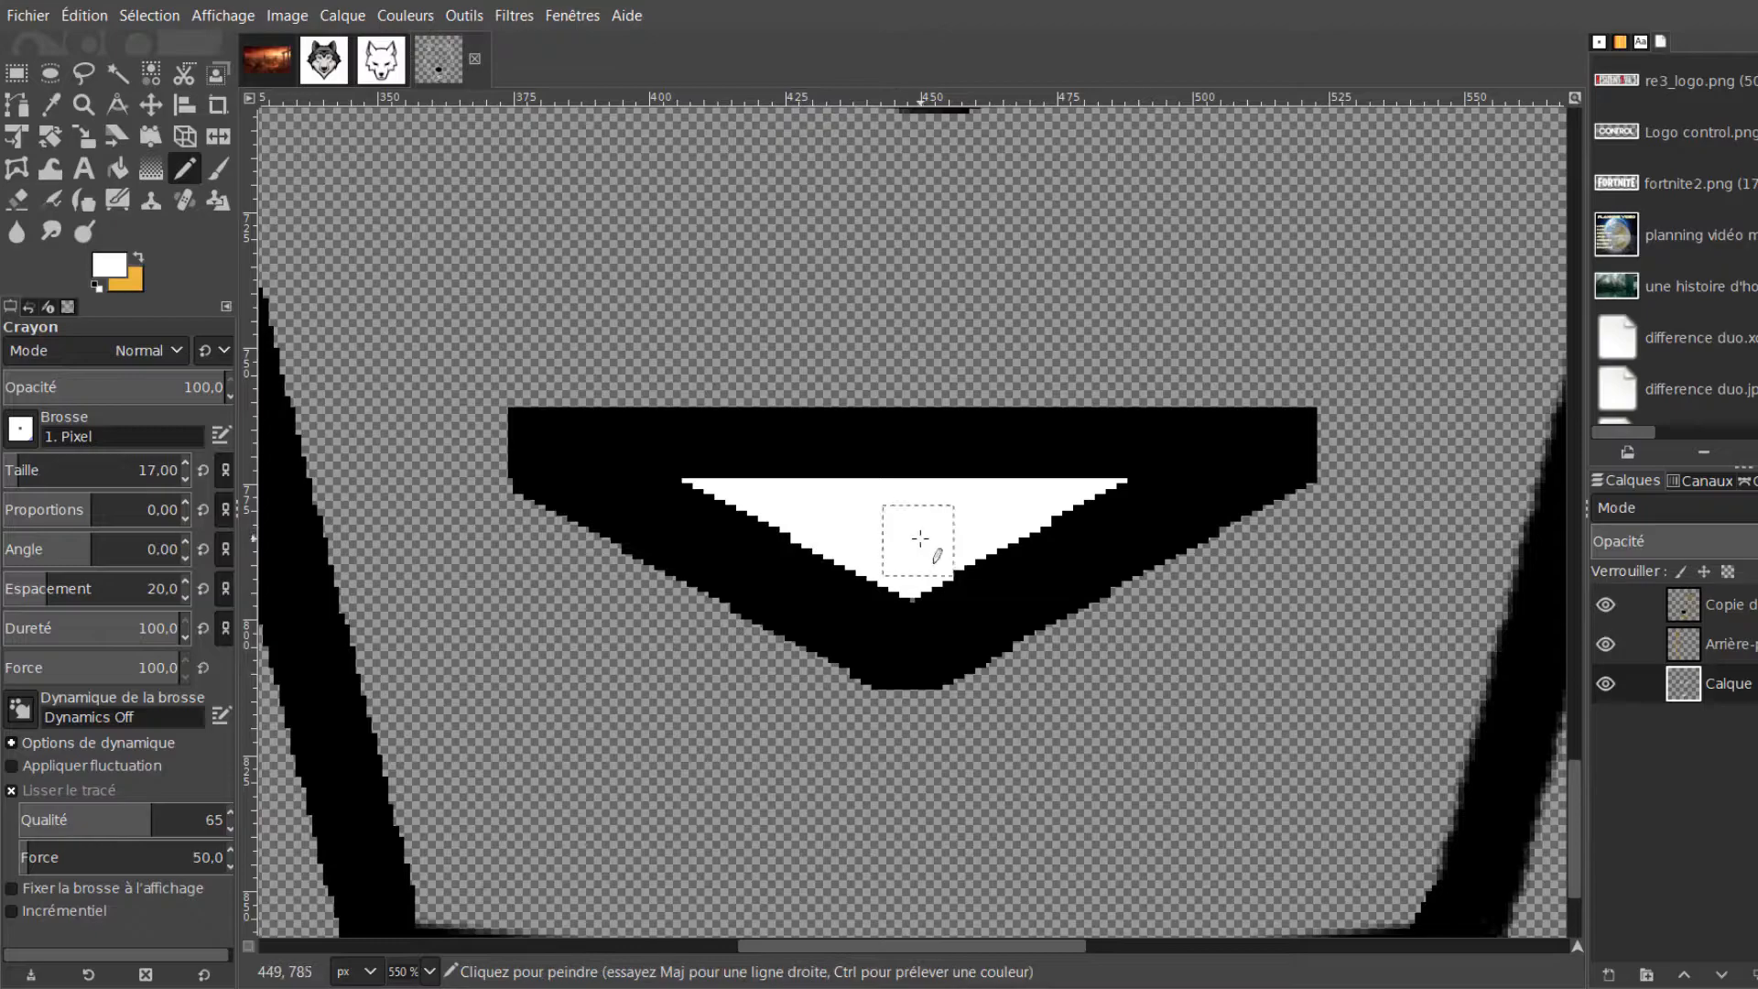
pyautogui.keyDown('ctrl'); pyautogui.scroll(-7, 927, 582); pyautogui.keyUp('ctrl')
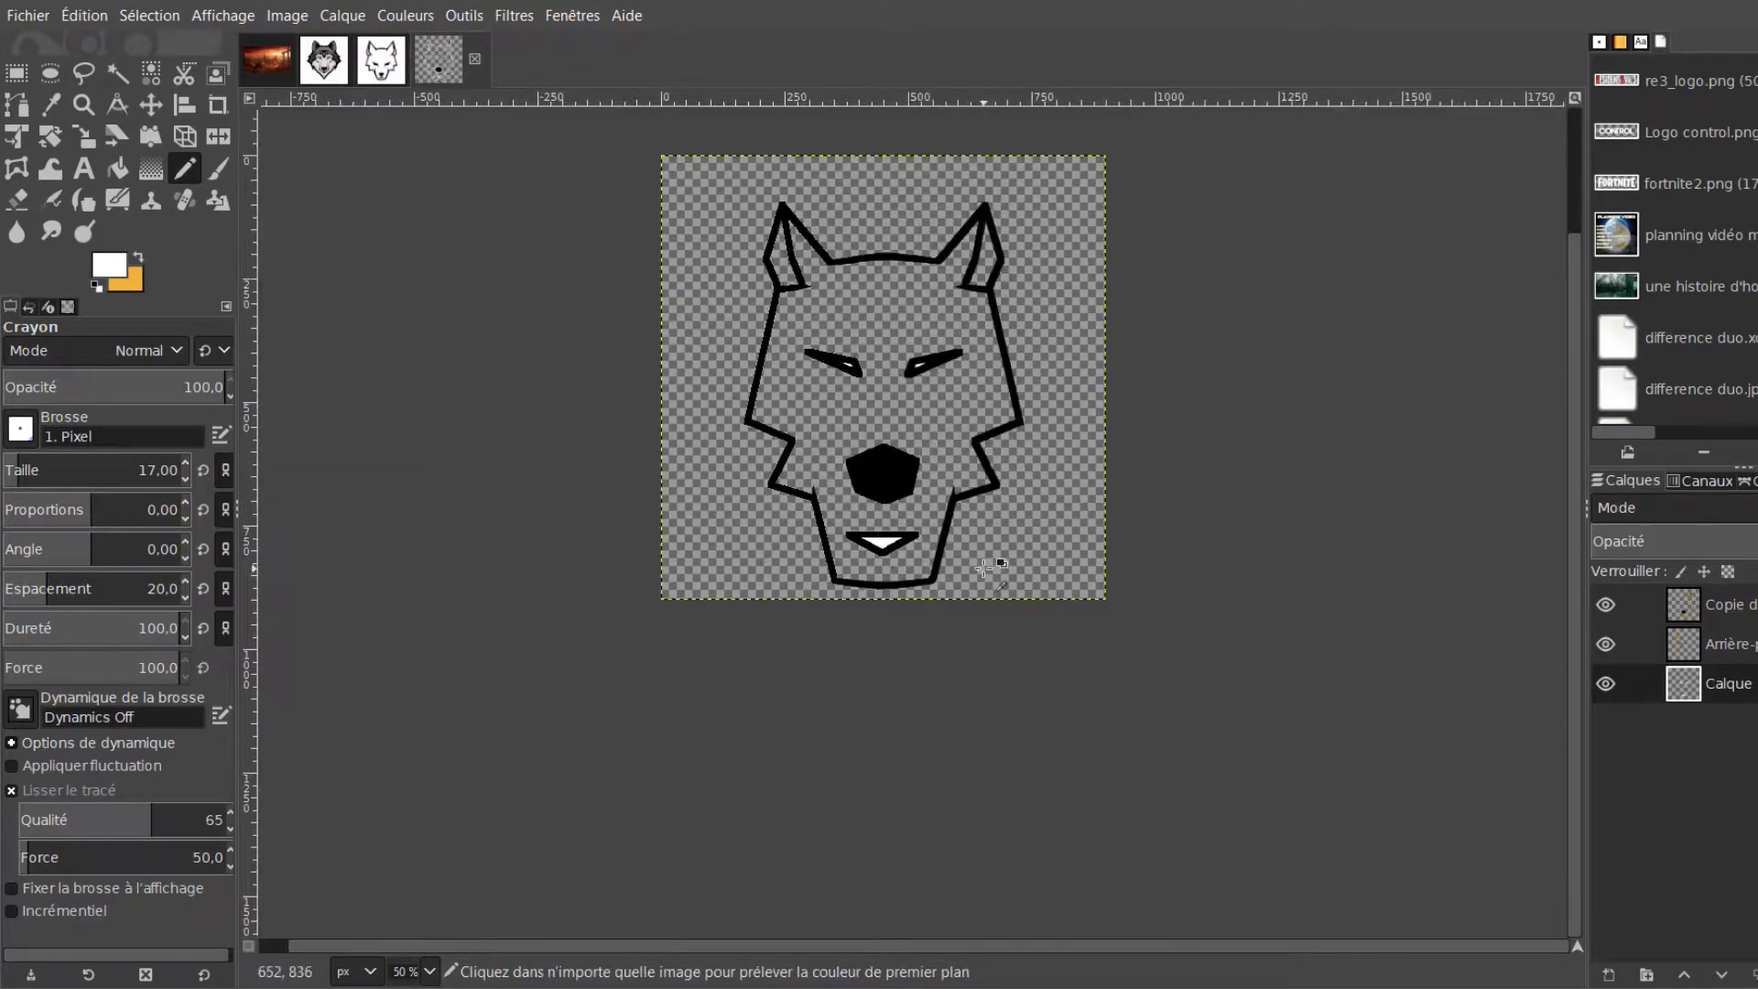
pyautogui.keyDown('ctrl'); pyautogui.scroll(6, 984, 565); pyautogui.keyUp('ctrl')
pyautogui.keyDown('ctrl'); pyautogui.scroll(-5, 840, 561); pyautogui.keyUp('ctrl')
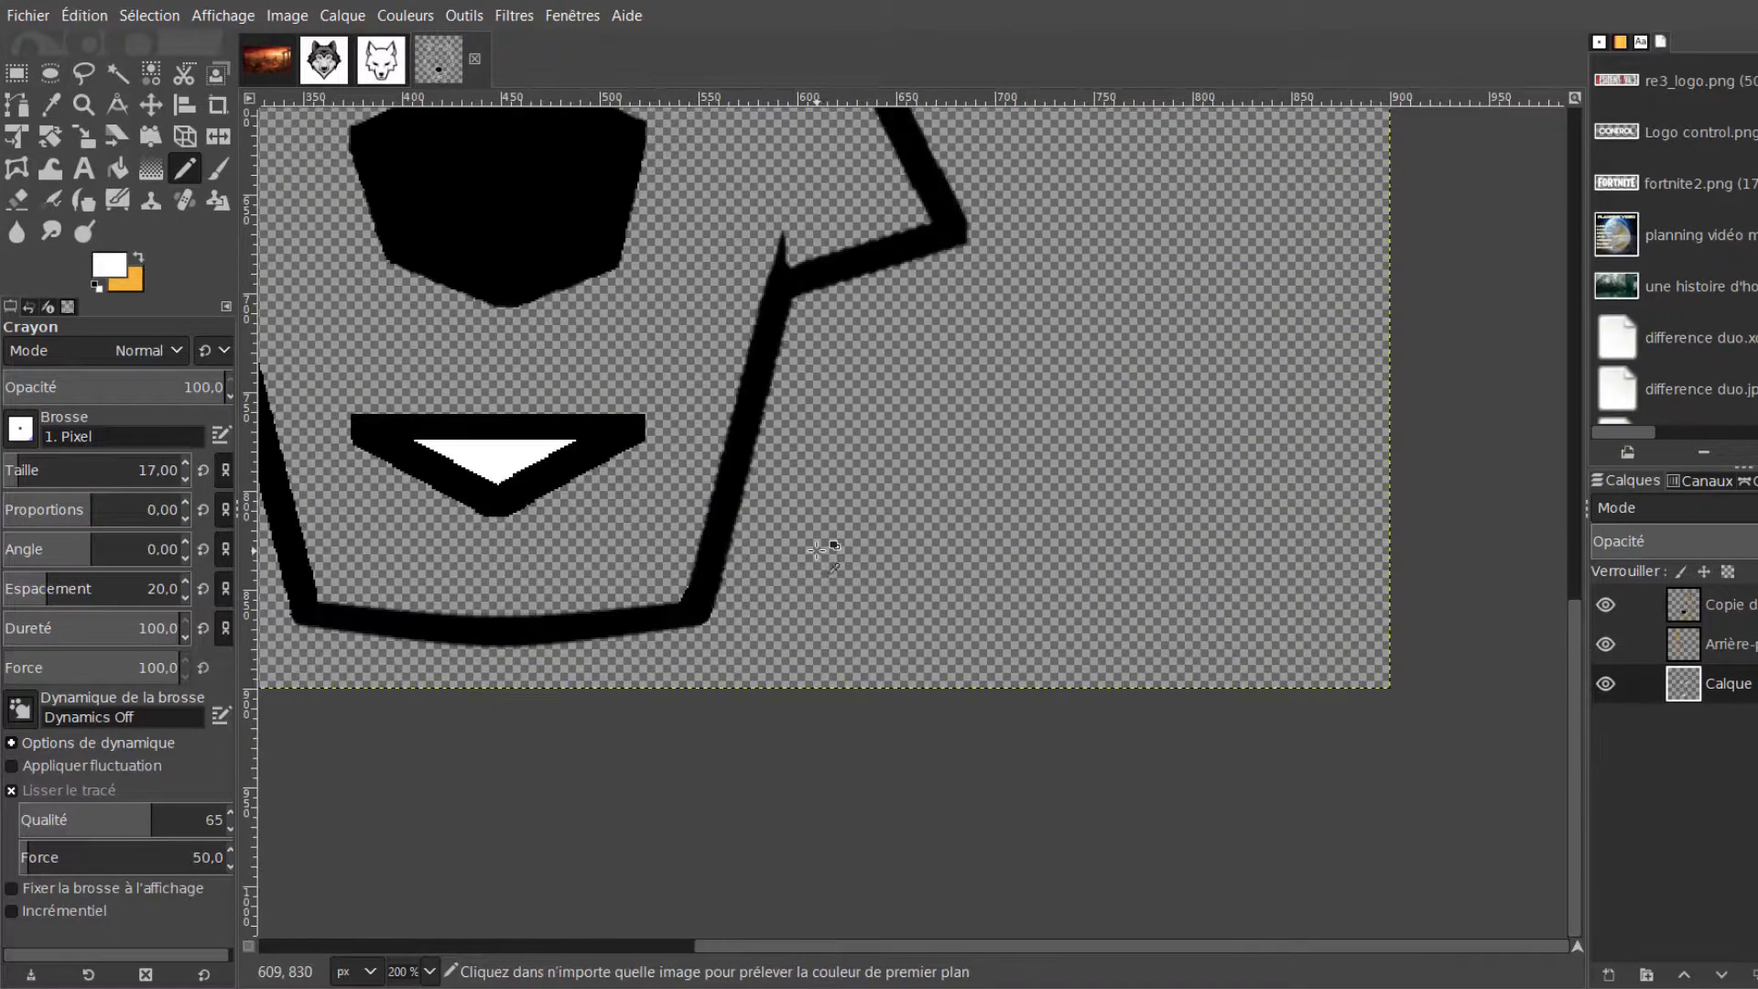
pyautogui.moveTo(779, 946); pyautogui.dragTo(655, 947)
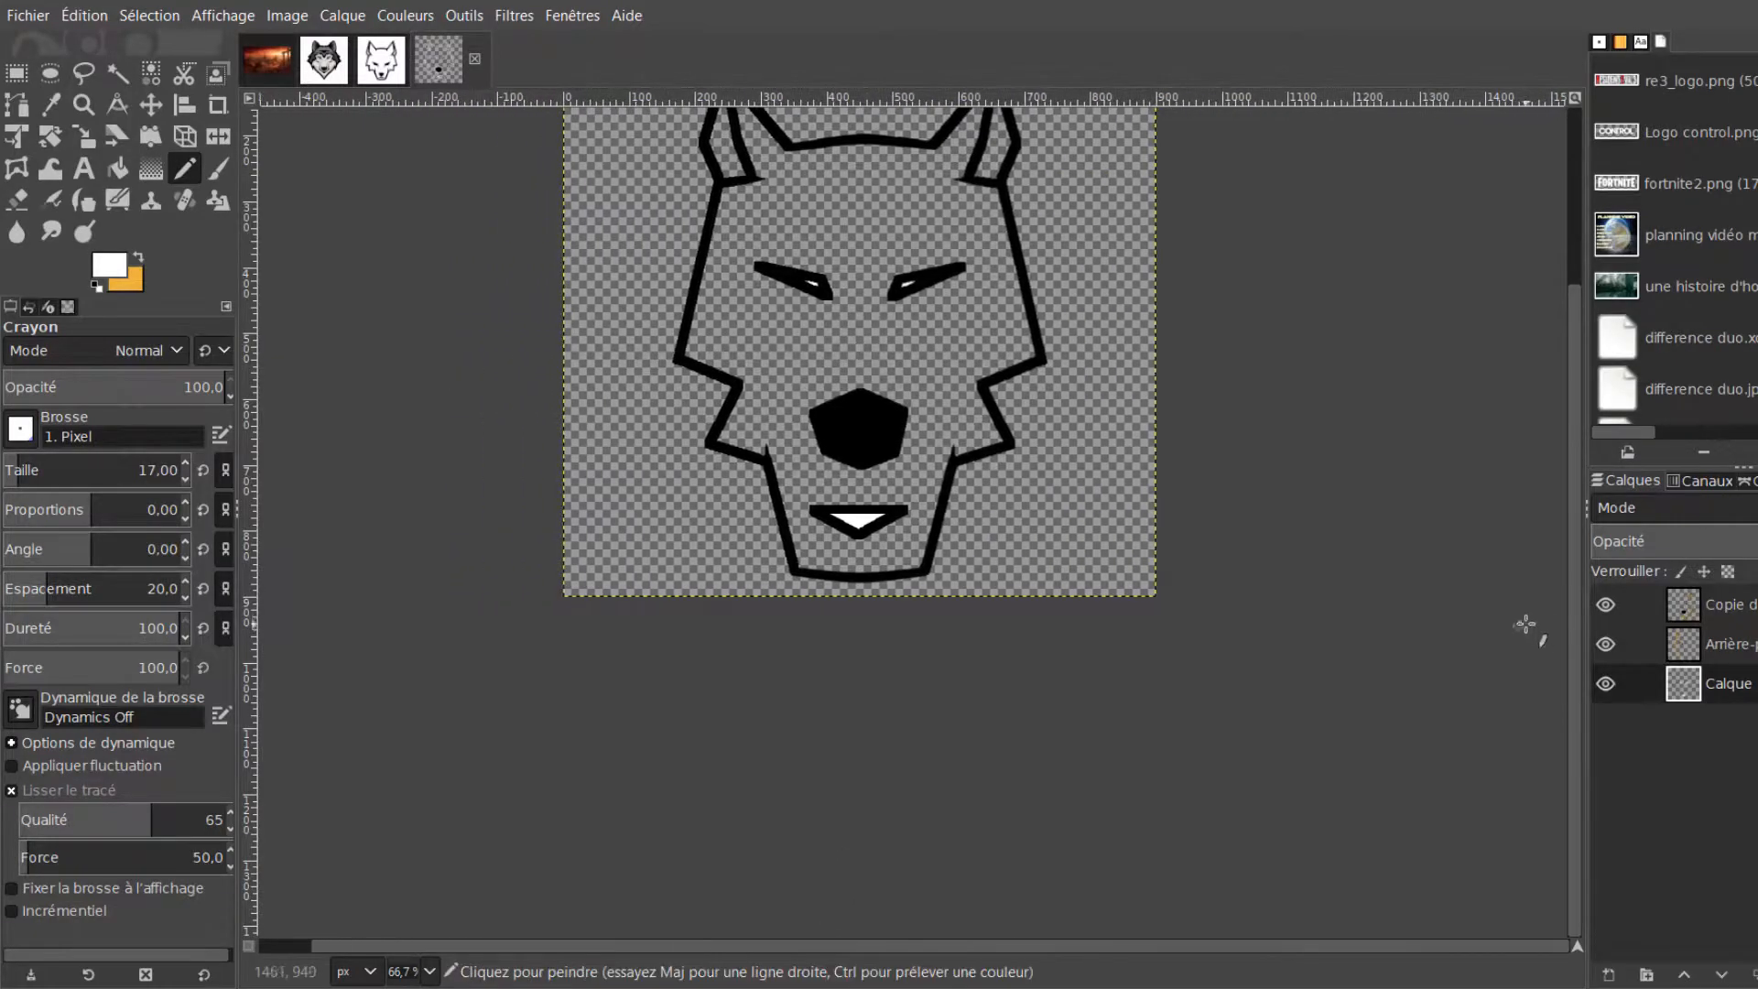
pyautogui.moveTo(1573, 654); pyautogui.dragTo(1568, 480)
# Pick the gray of the fur from the blue-eyed wolf reference as foreground colour and return to the drawing
pyautogui.click(325, 58)
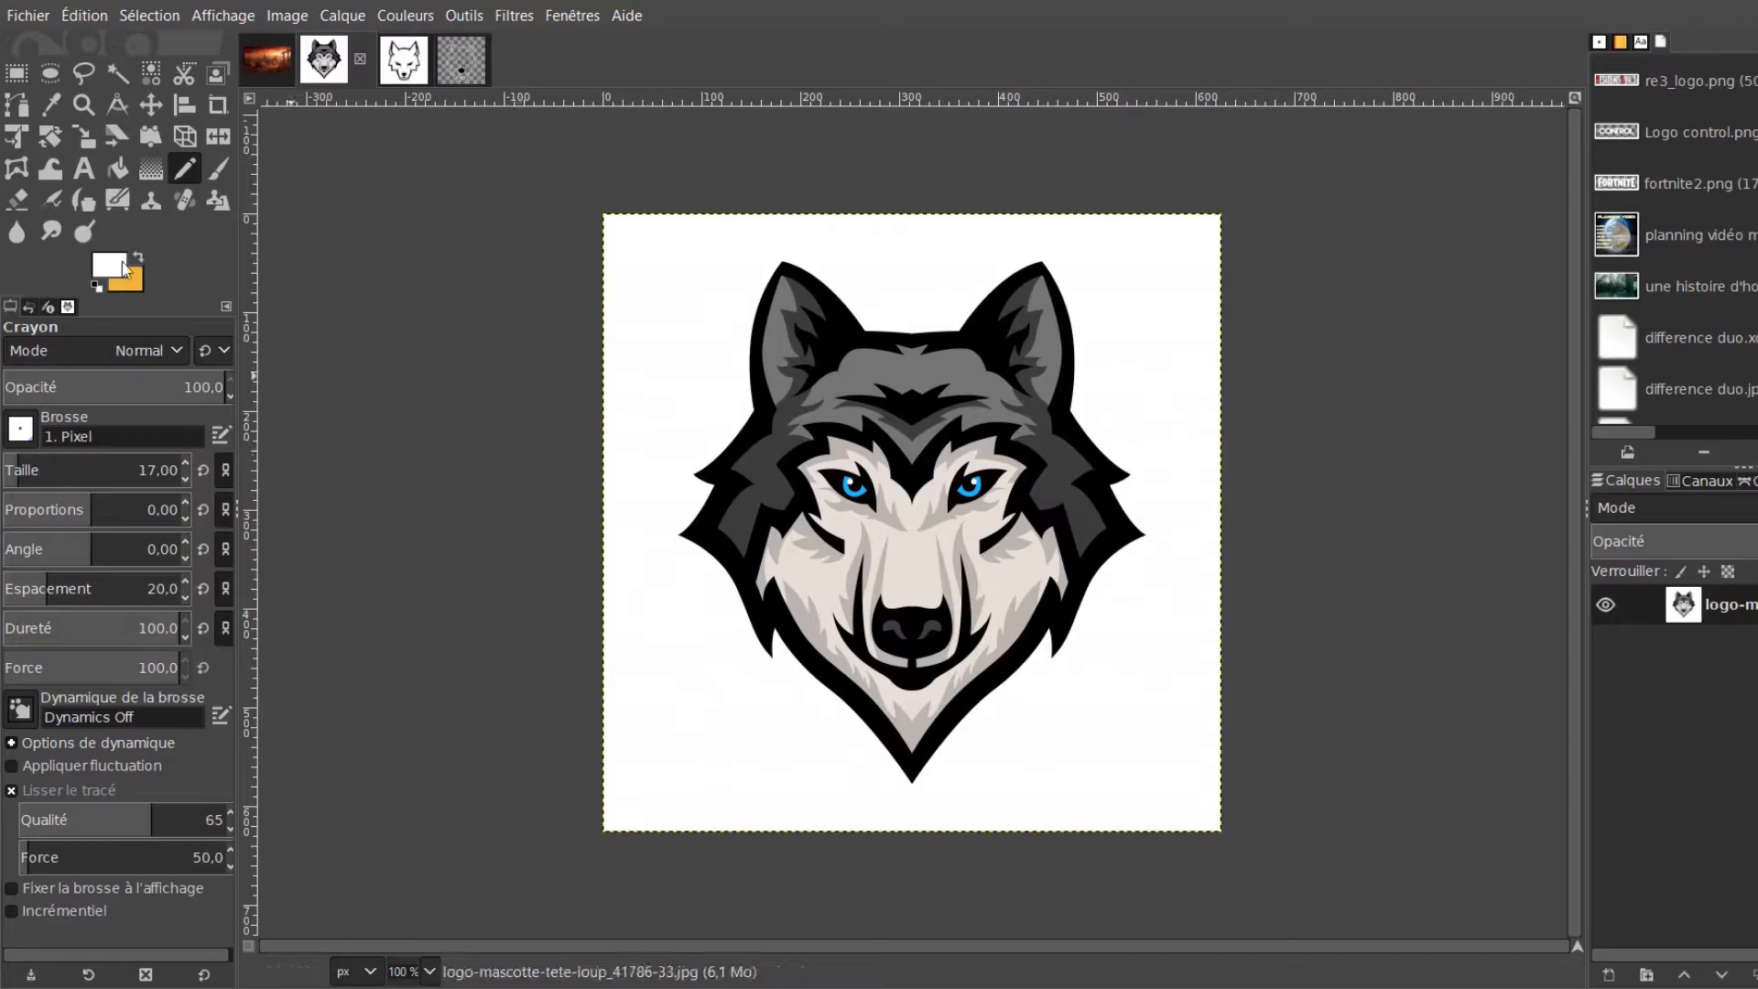
pyautogui.click(51, 107)
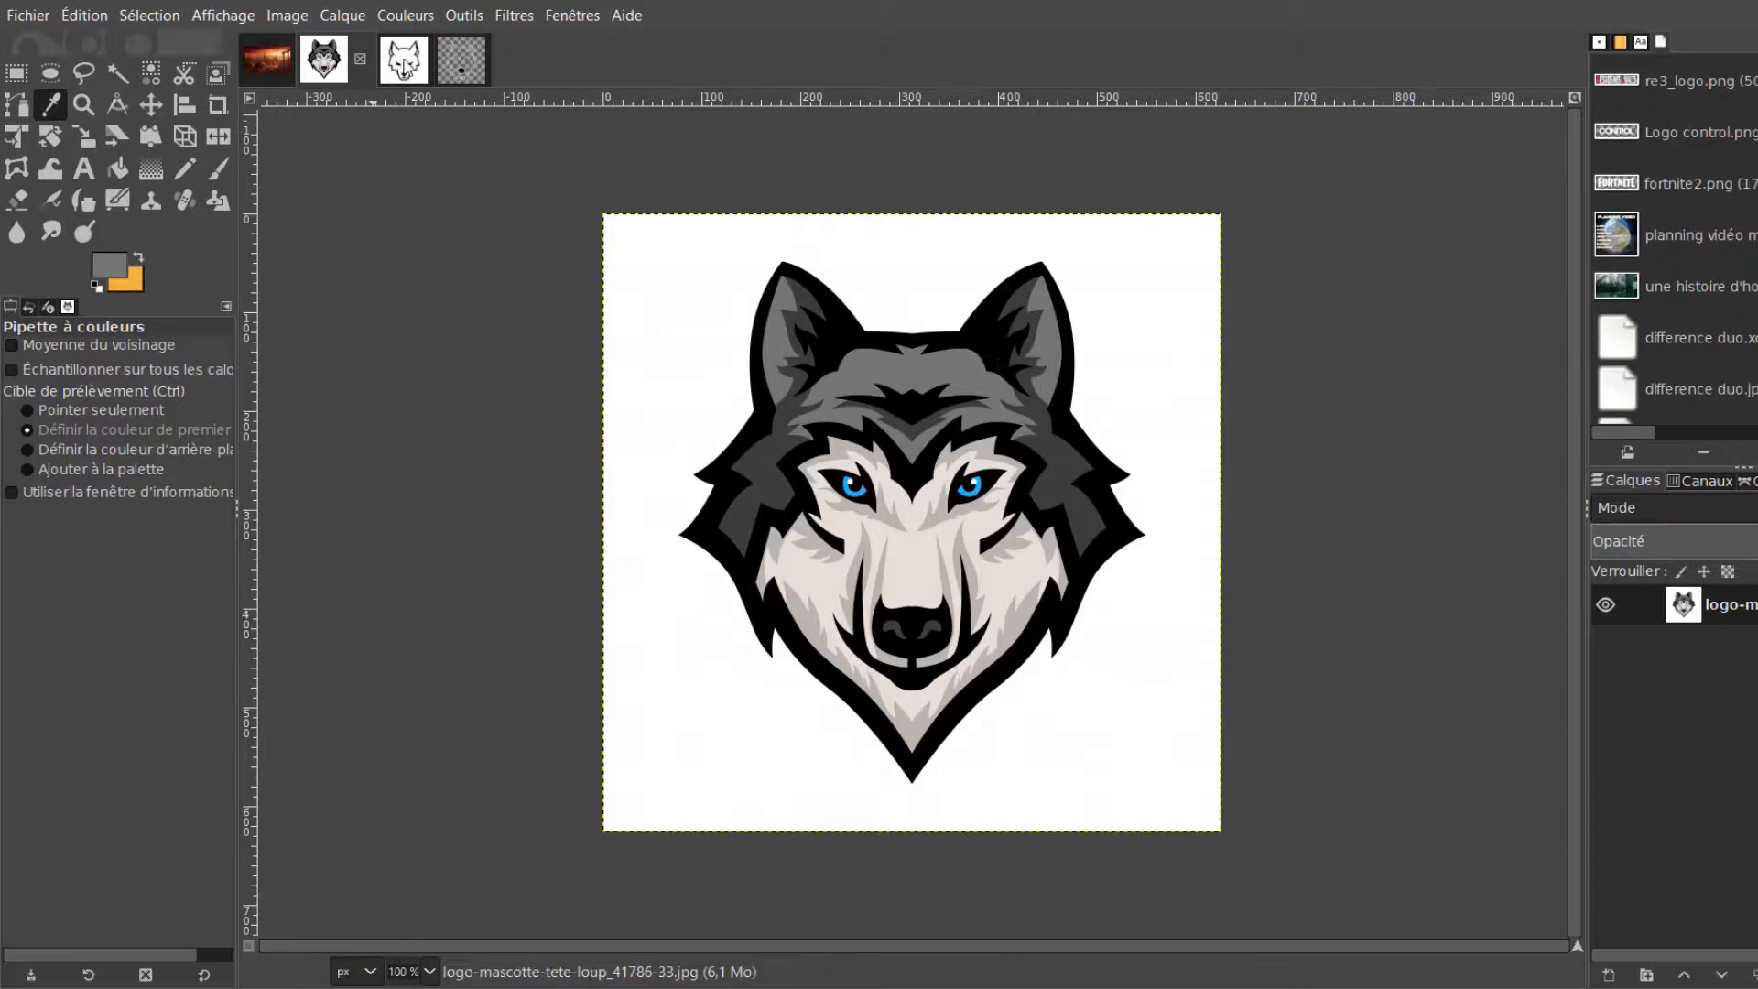
pyautogui.click(466, 68)
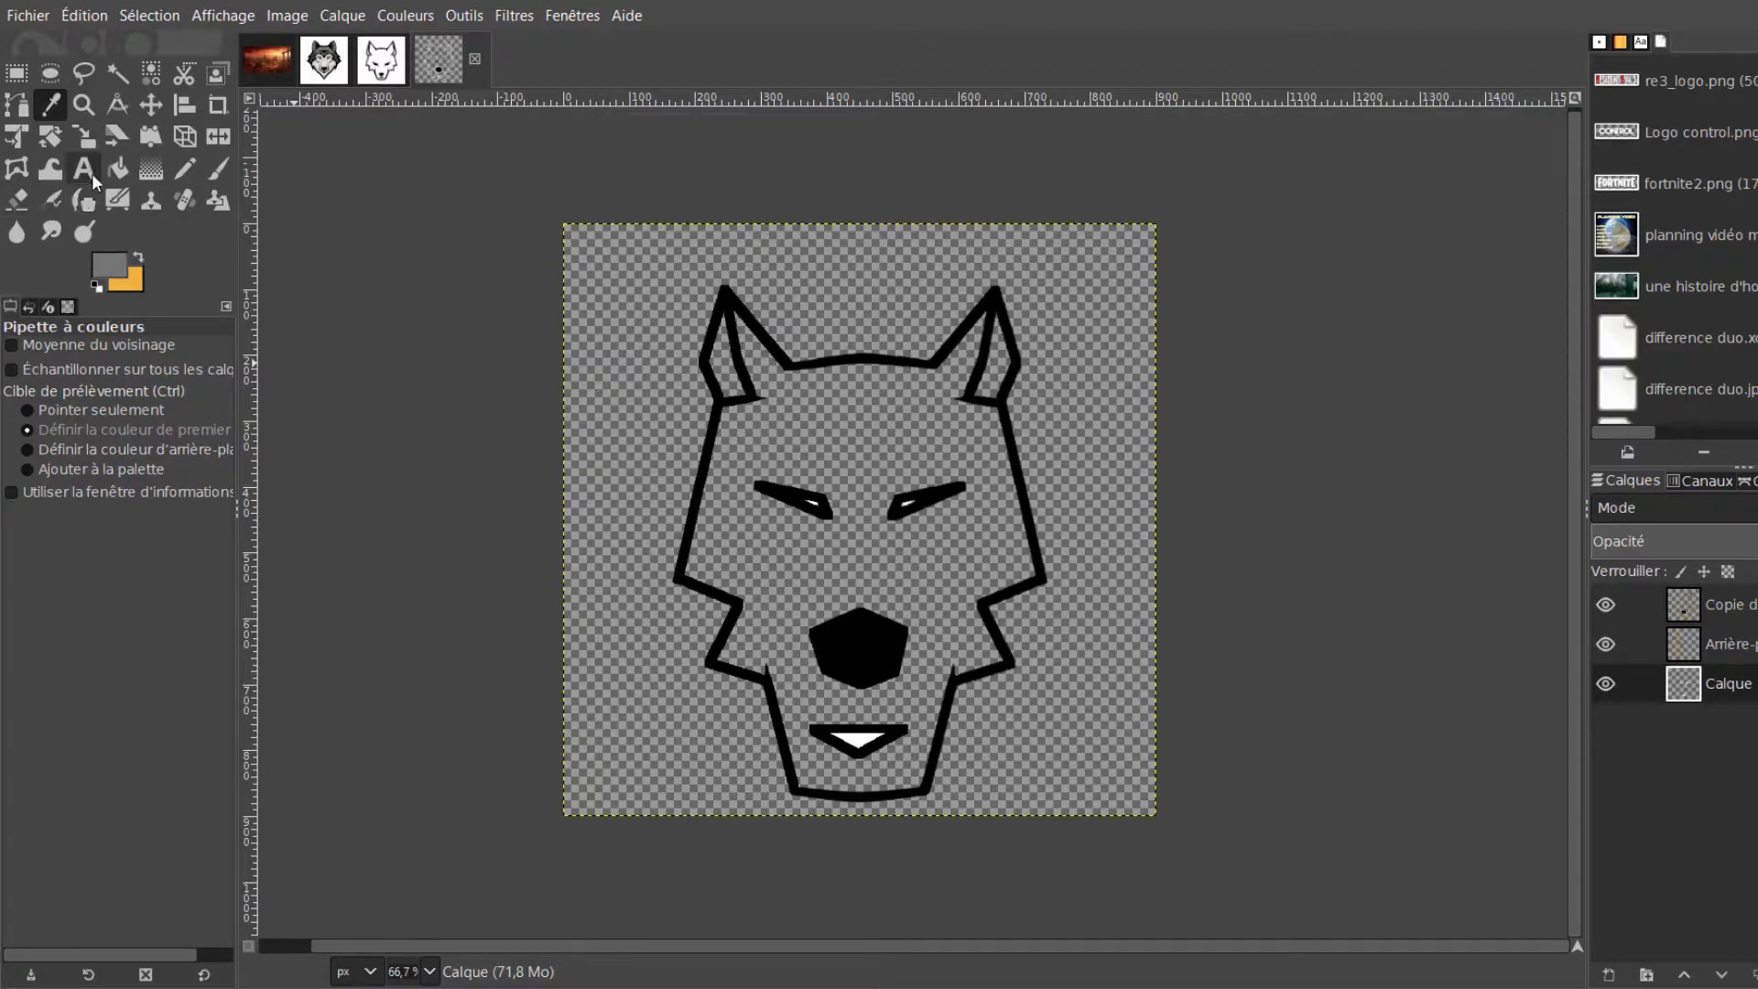
# Paint a gray band across the forehead on the bottom layer with the Pencil, using the 2. Hardness 100 brush at size 86
pyautogui.press('n')
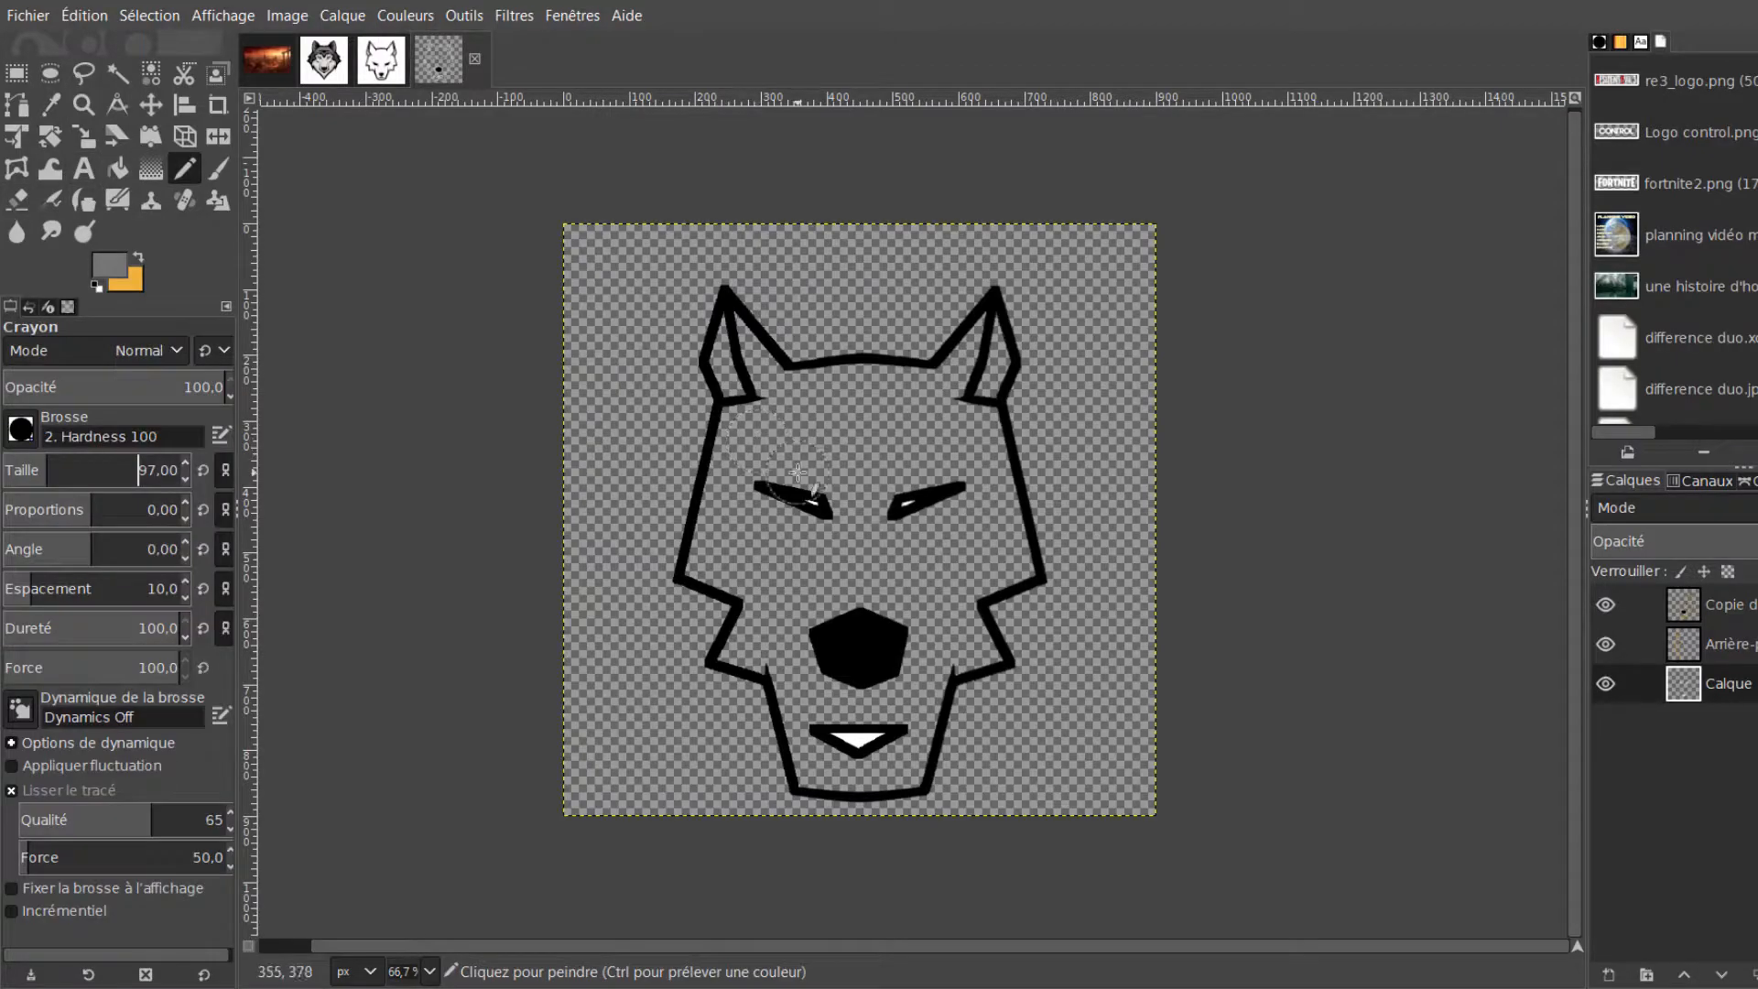
pyautogui.scroll(1, 798, 472)
pyautogui.scroll(2, 1351, 497)
pyautogui.scroll(-1, 984, 482)
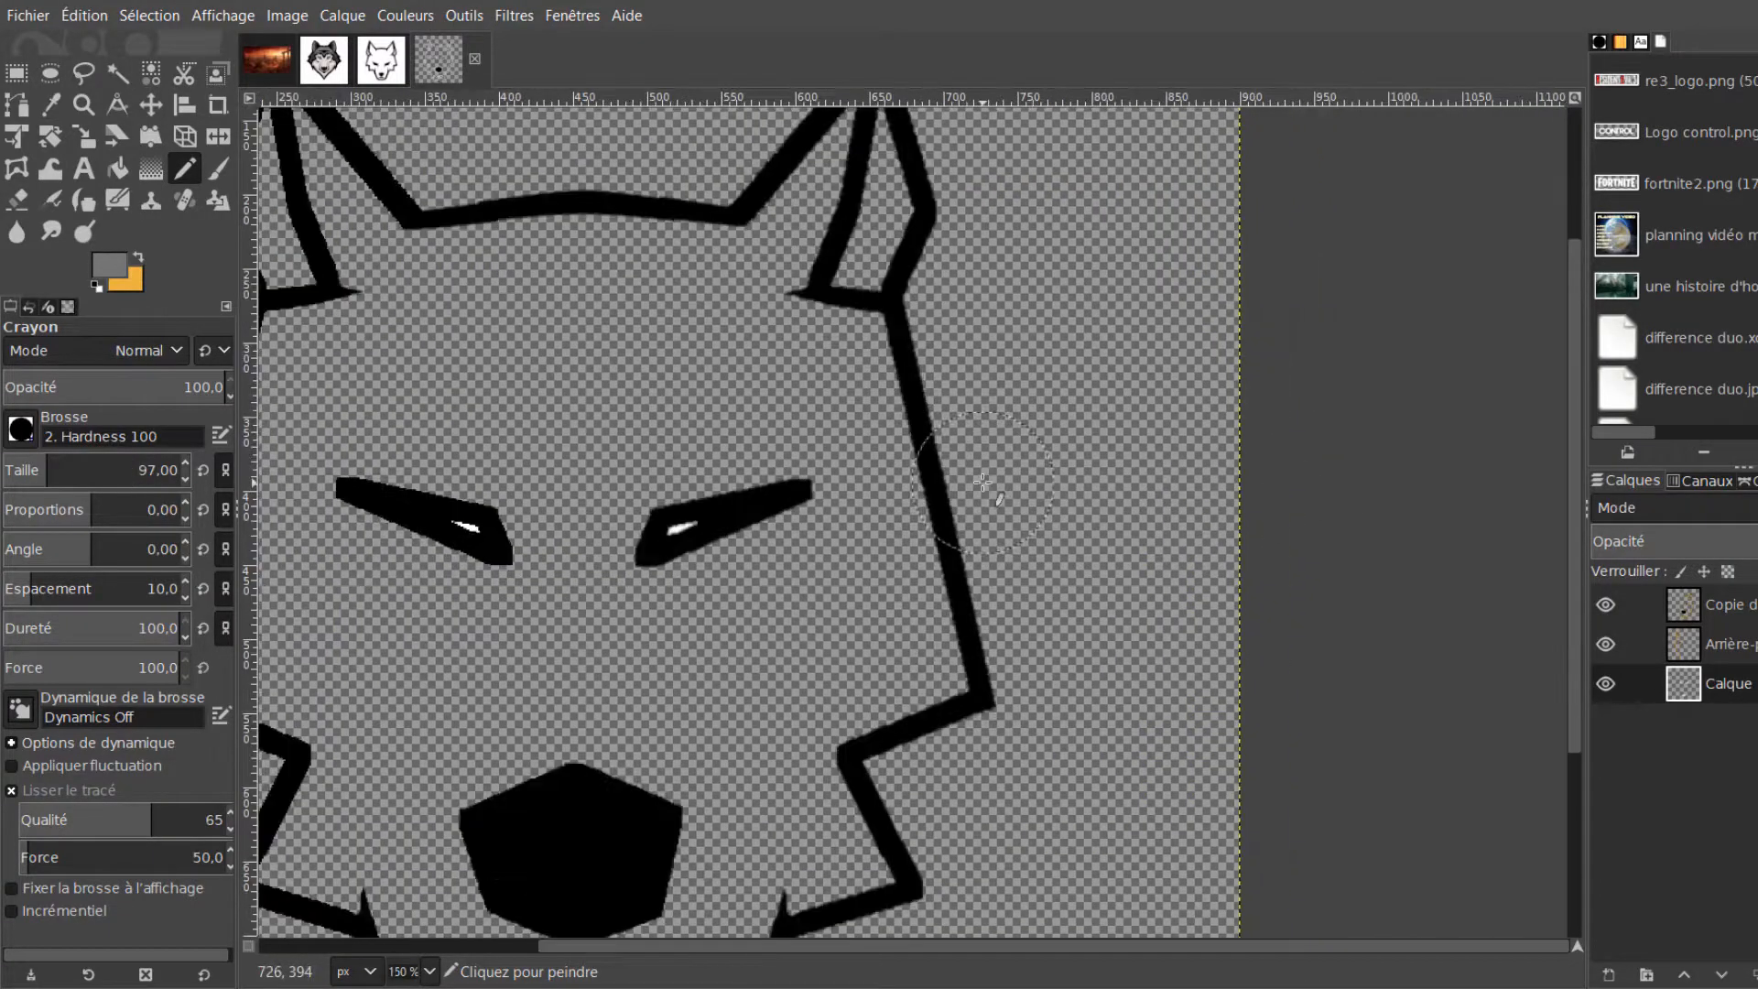
pyautogui.moveTo(723, 946); pyautogui.dragTo(501, 936)
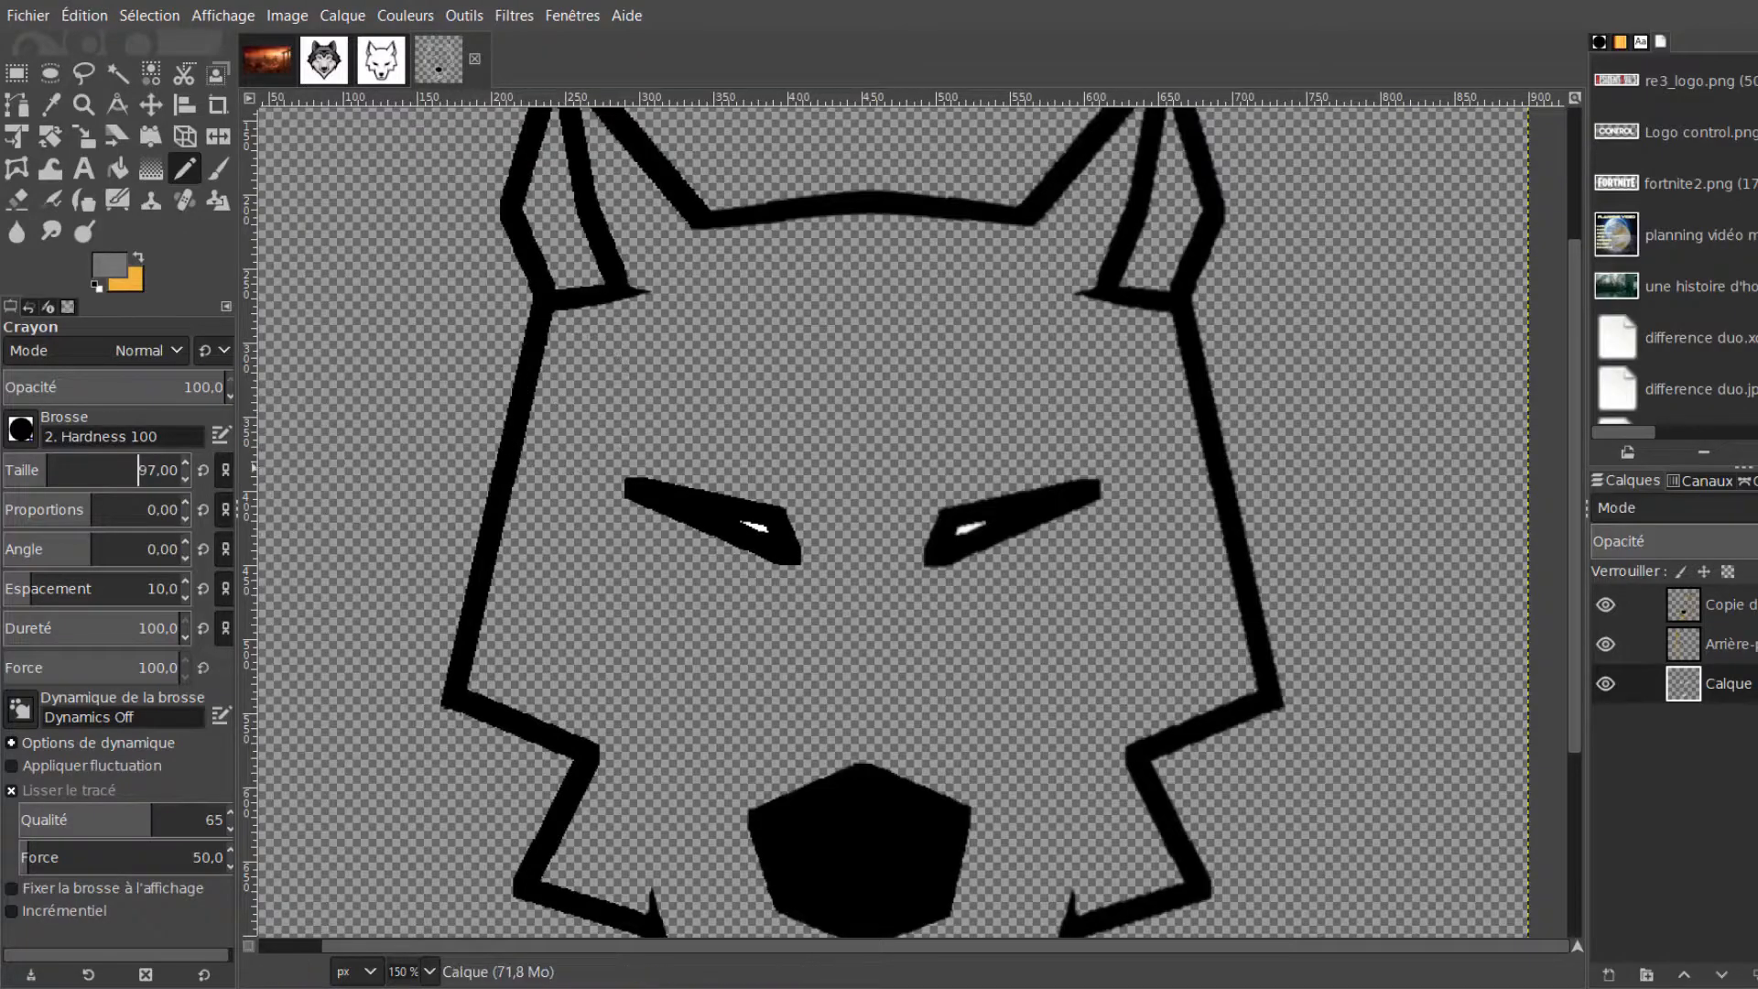
pyautogui.scroll(-11, 22, 468)
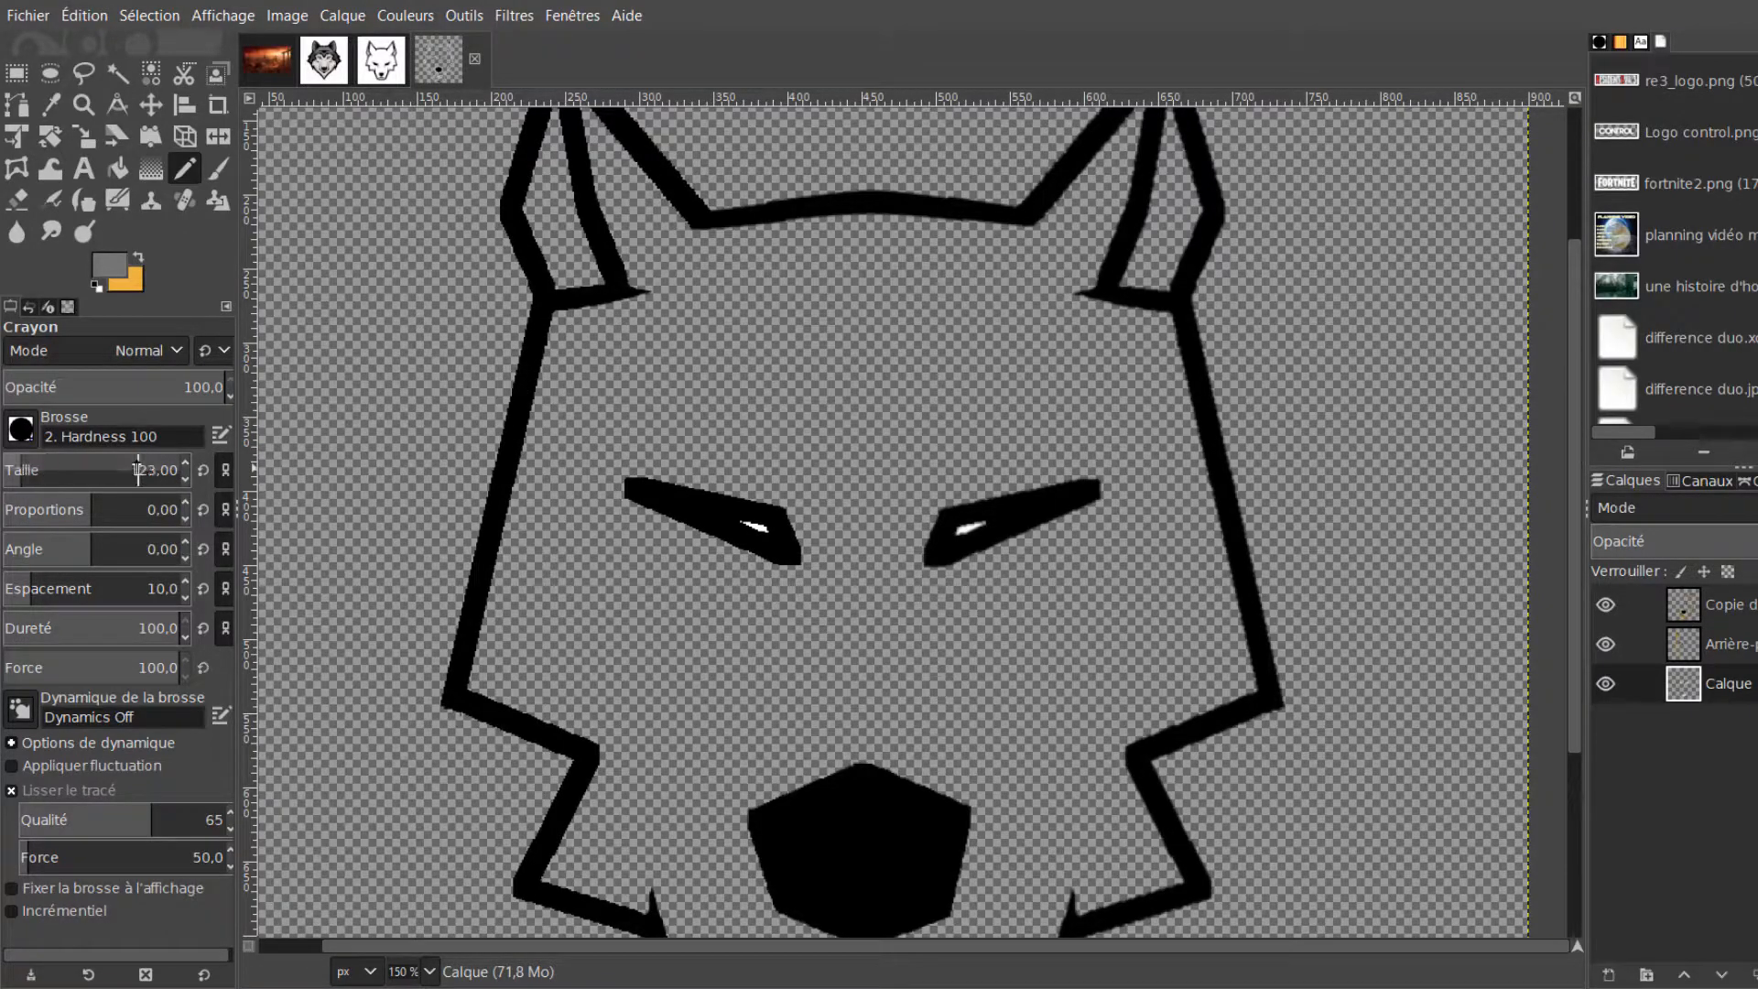
pyautogui.moveTo(581, 371)
pyautogui.mouseDown()
pyautogui.moveTo(719, 322)
pyautogui.moveTo(866, 302)
pyautogui.moveTo(956, 305)
pyautogui.moveTo(1146, 362)
pyautogui.mouseUp()
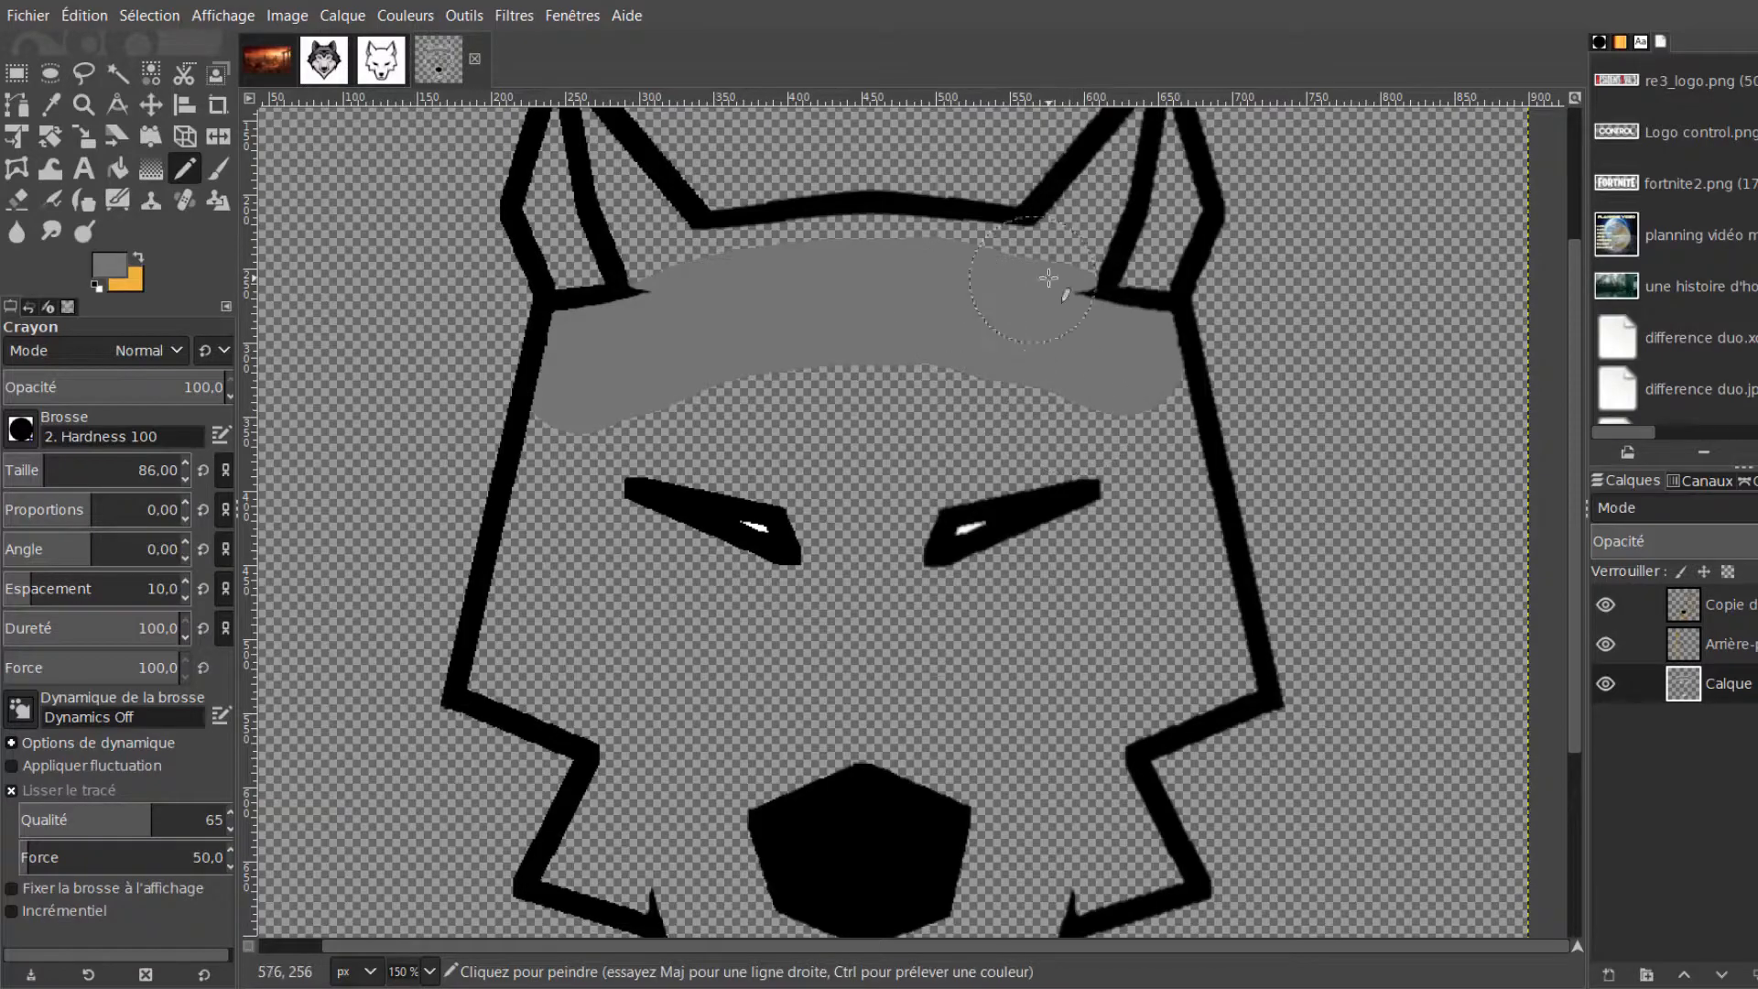
pyautogui.moveTo(1040, 275); pyautogui.dragTo(679, 290)
# Extend the gray fill up into the inner section of the left ear with the Pencil at size 29
pyautogui.scroll(2, 678, 290)
pyautogui.moveTo(1573, 483)
pyautogui.mouseDown()
pyautogui.moveTo(1574, 433)
pyautogui.moveTo(1547, 522)
pyautogui.moveTo(1529, 404)
pyautogui.moveTo(1579, 408)
pyautogui.mouseUp()
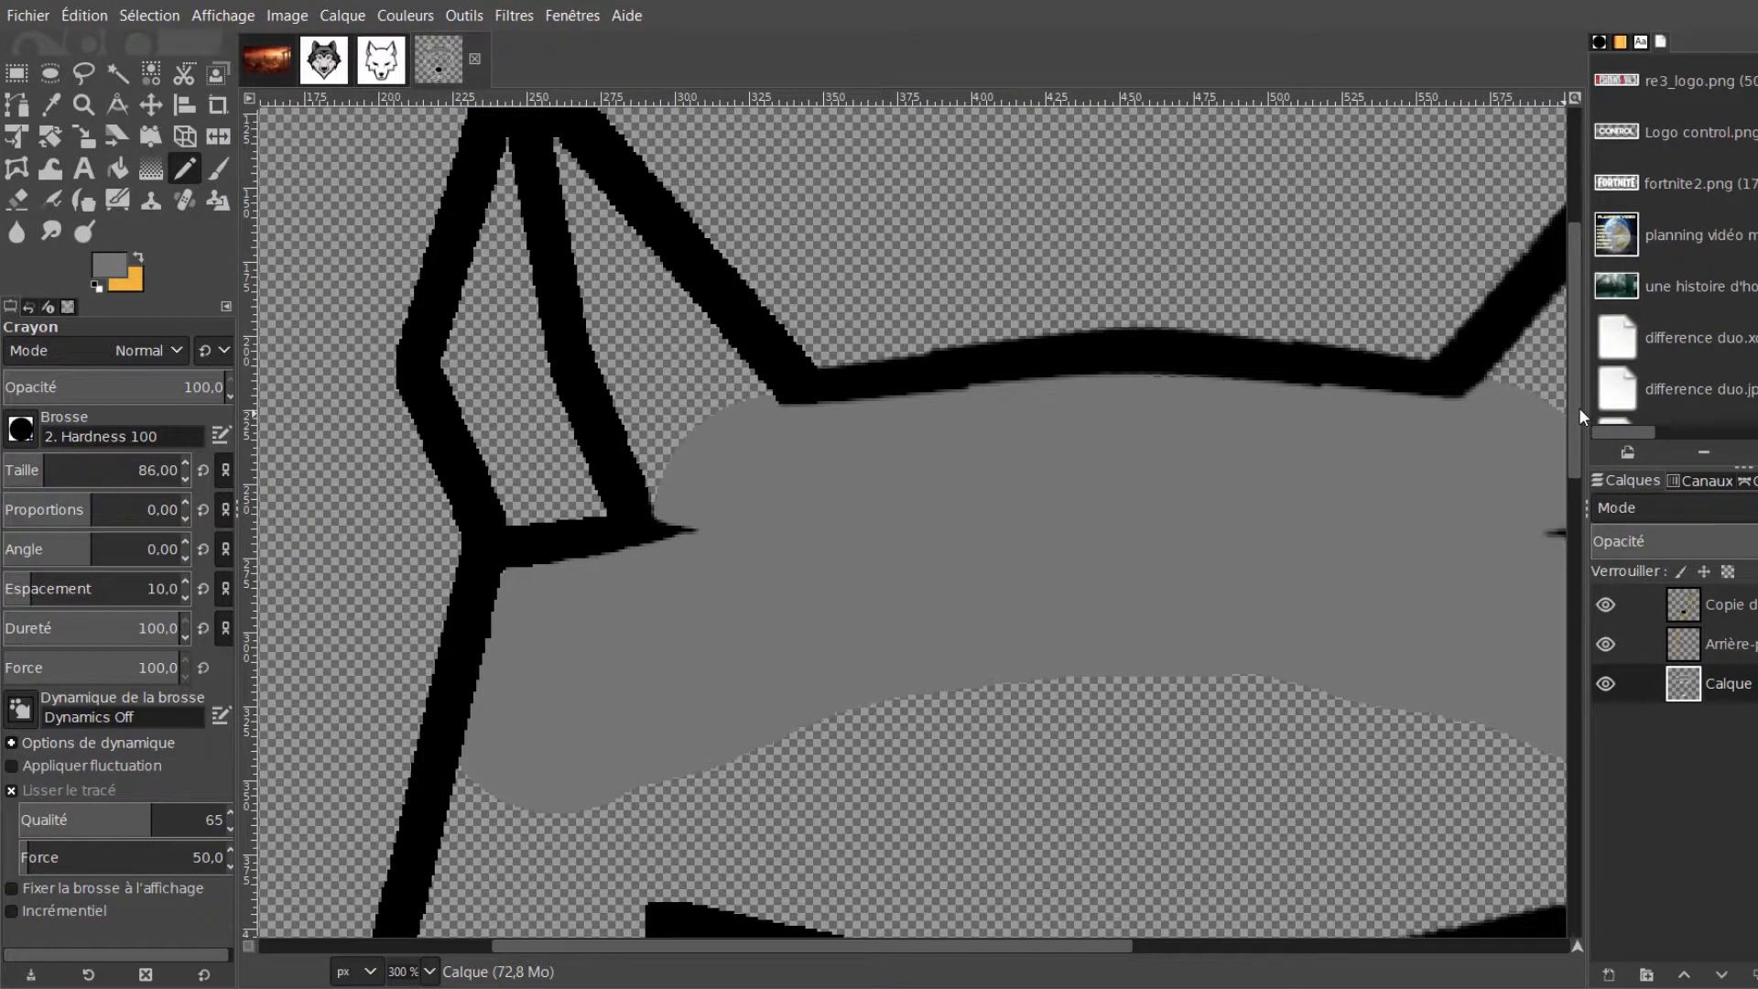
pyautogui.click(24, 469)
pyautogui.moveTo(646, 474)
pyautogui.mouseDown()
pyautogui.moveTo(630, 359)
pyautogui.moveTo(697, 441)
pyautogui.moveTo(720, 377)
pyautogui.moveTo(628, 303)
pyautogui.moveTo(562, 162)
pyautogui.moveTo(674, 503)
pyautogui.mouseUp()
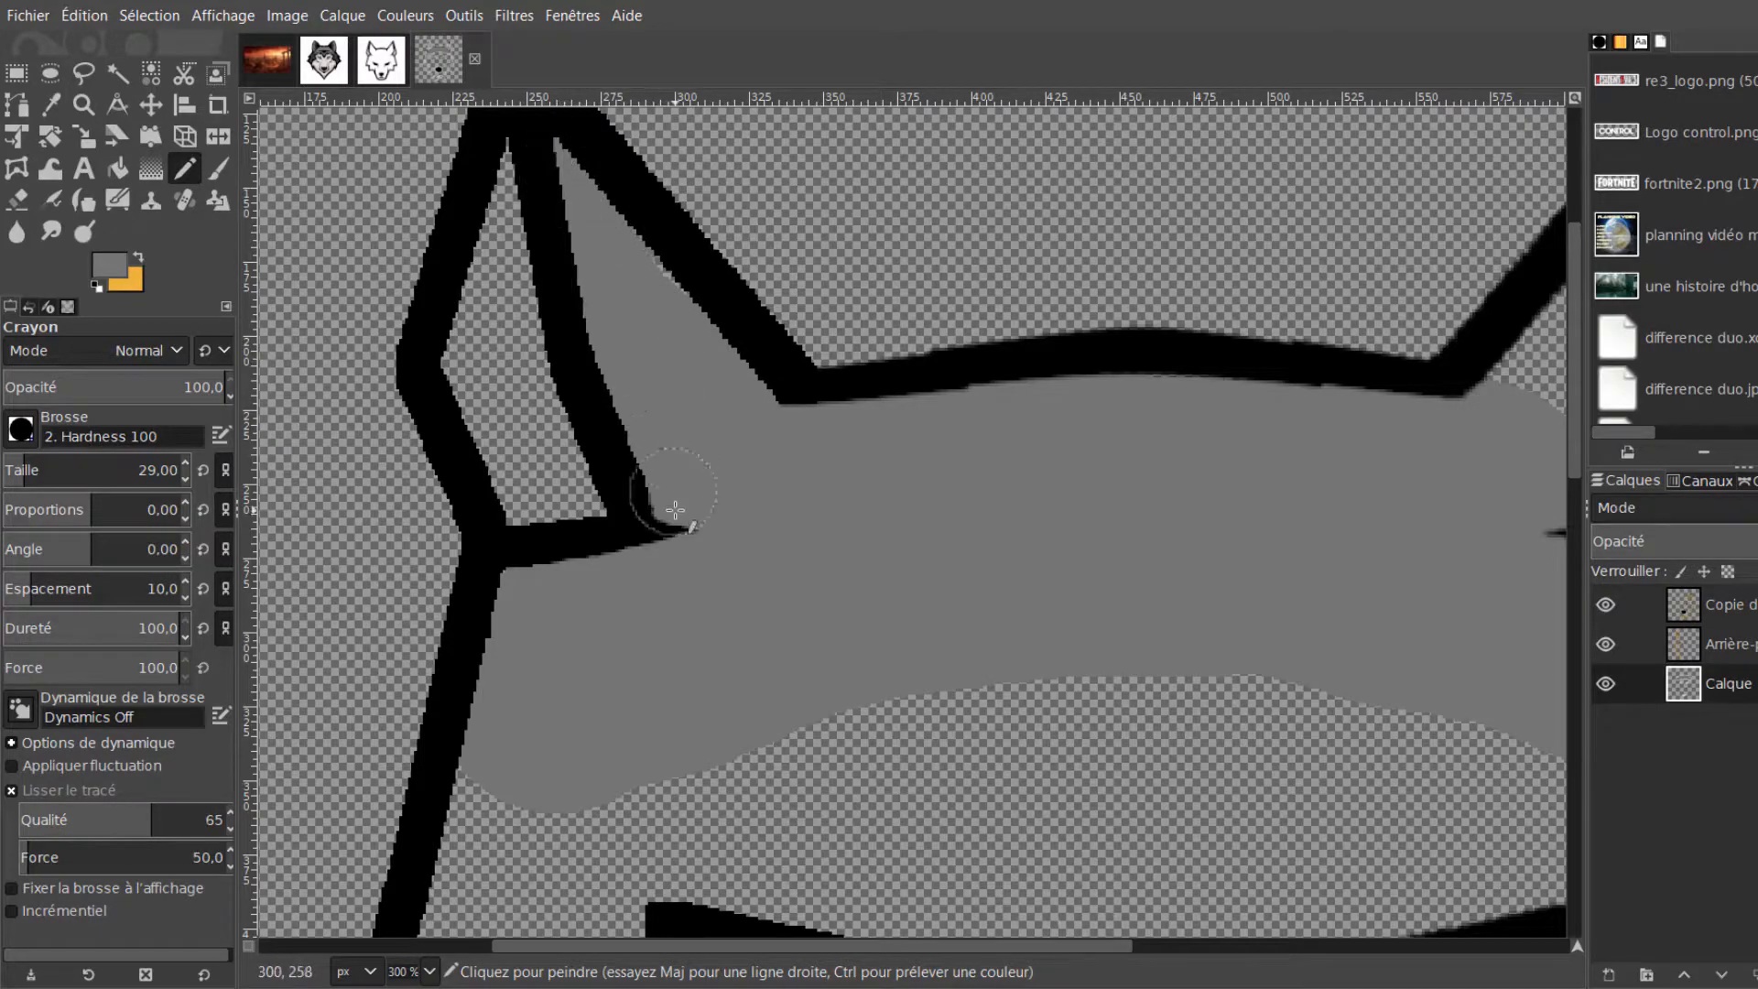
pyautogui.moveTo(640, 943); pyautogui.dragTo(934, 945)
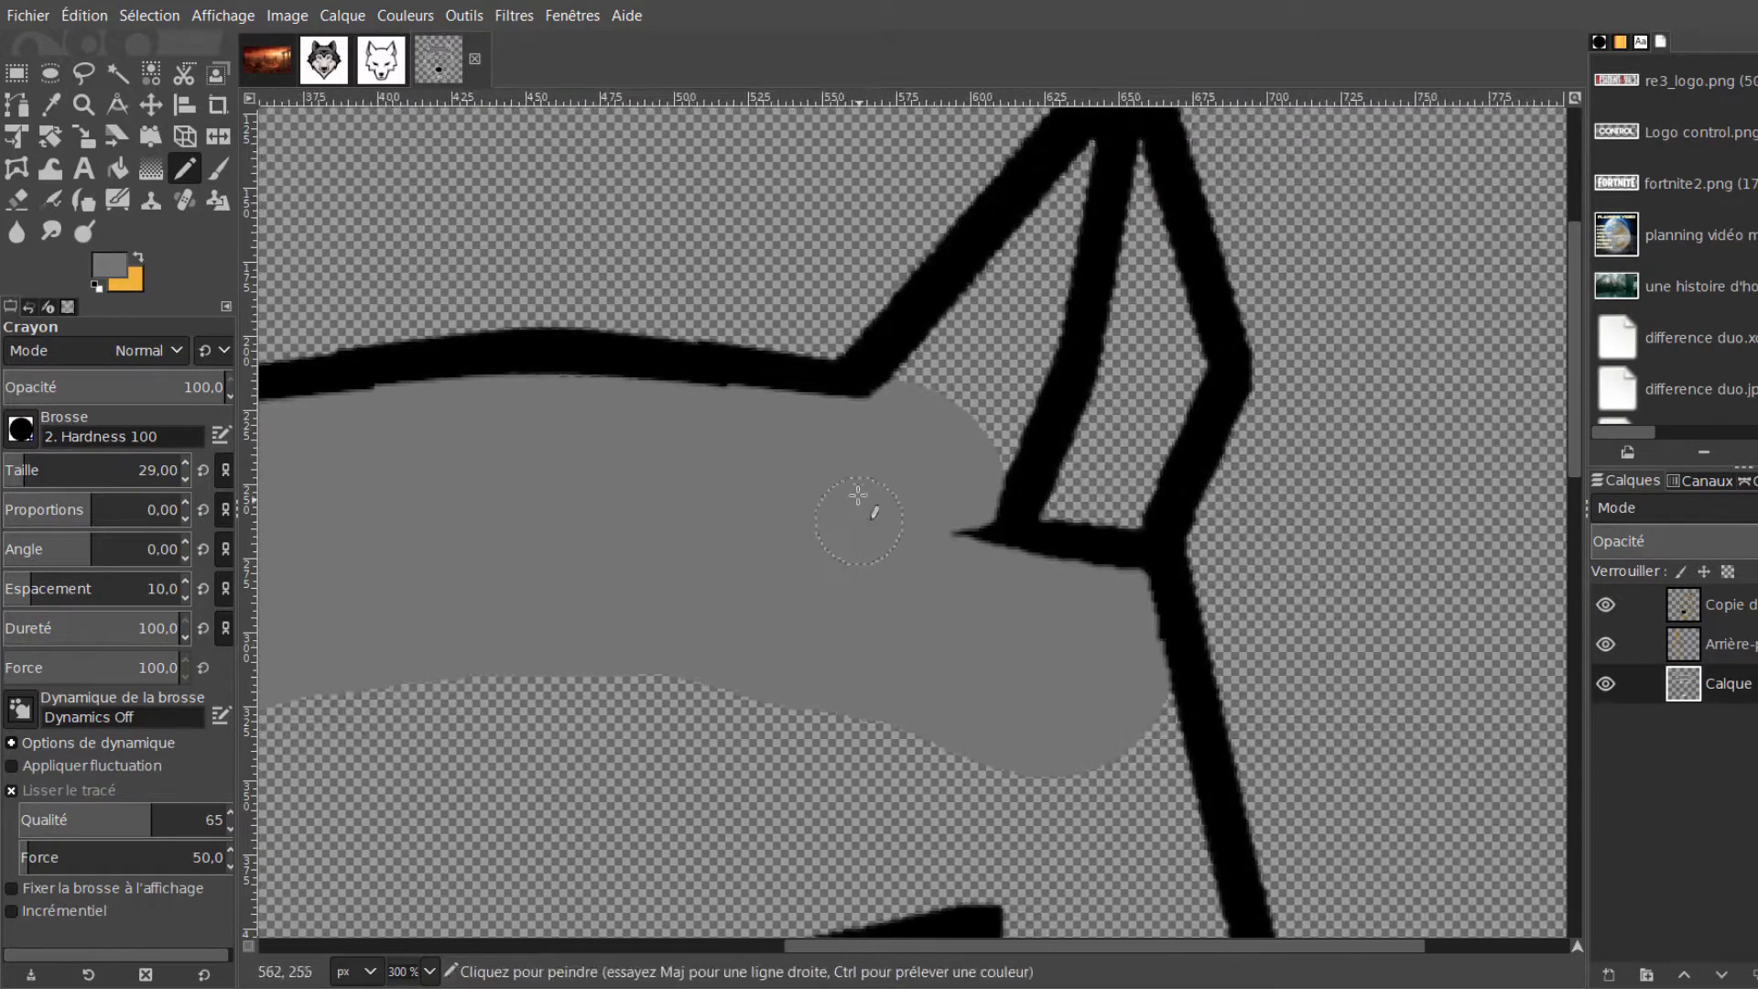
# Paint the inner section of the right ear gray and extend the forehead band down along the left head outline with the size 29 Pencil
pyautogui.moveTo(917, 365)
pyautogui.mouseDown()
pyautogui.moveTo(1103, 178)
pyautogui.moveTo(1052, 293)
pyautogui.moveTo(976, 388)
pyautogui.mouseUp()
pyautogui.scroll(-2, 874, 471)
pyautogui.moveTo(766, 949); pyautogui.dragTo(633, 947)
pyautogui.scroll(5, 512, 673)
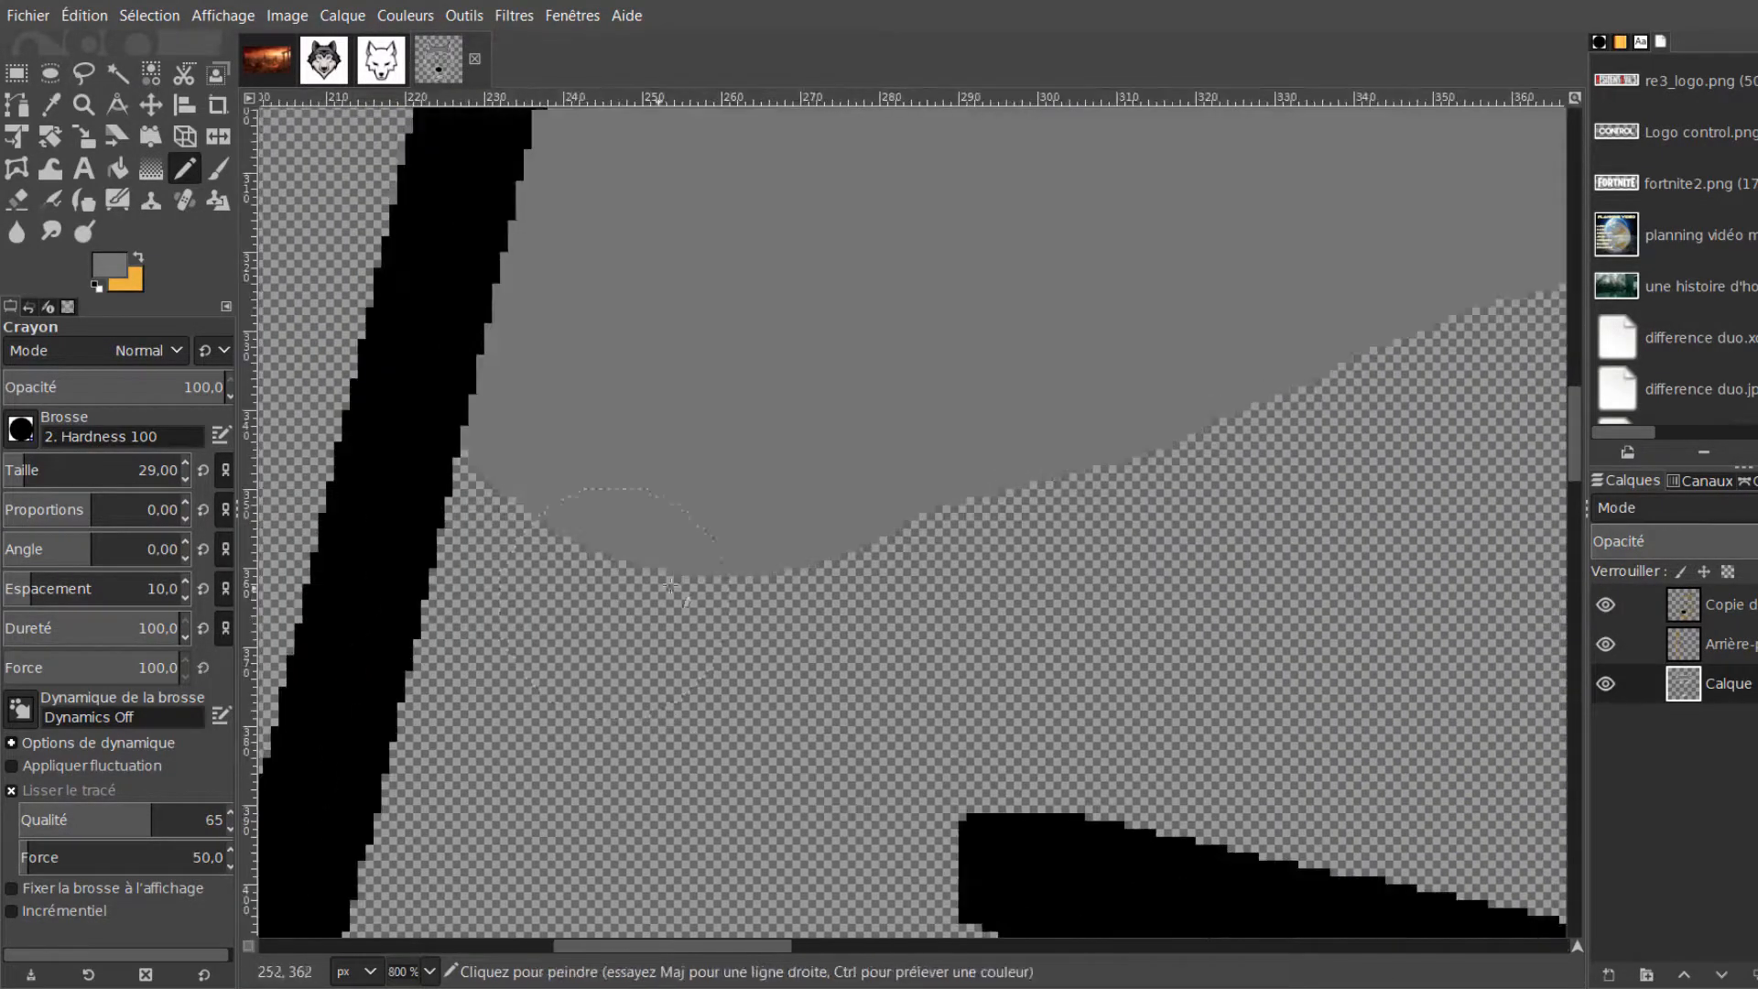
pyautogui.moveTo(734, 482)
pyautogui.mouseDown()
pyautogui.moveTo(646, 495)
pyautogui.moveTo(389, 628)
pyautogui.mouseUp()
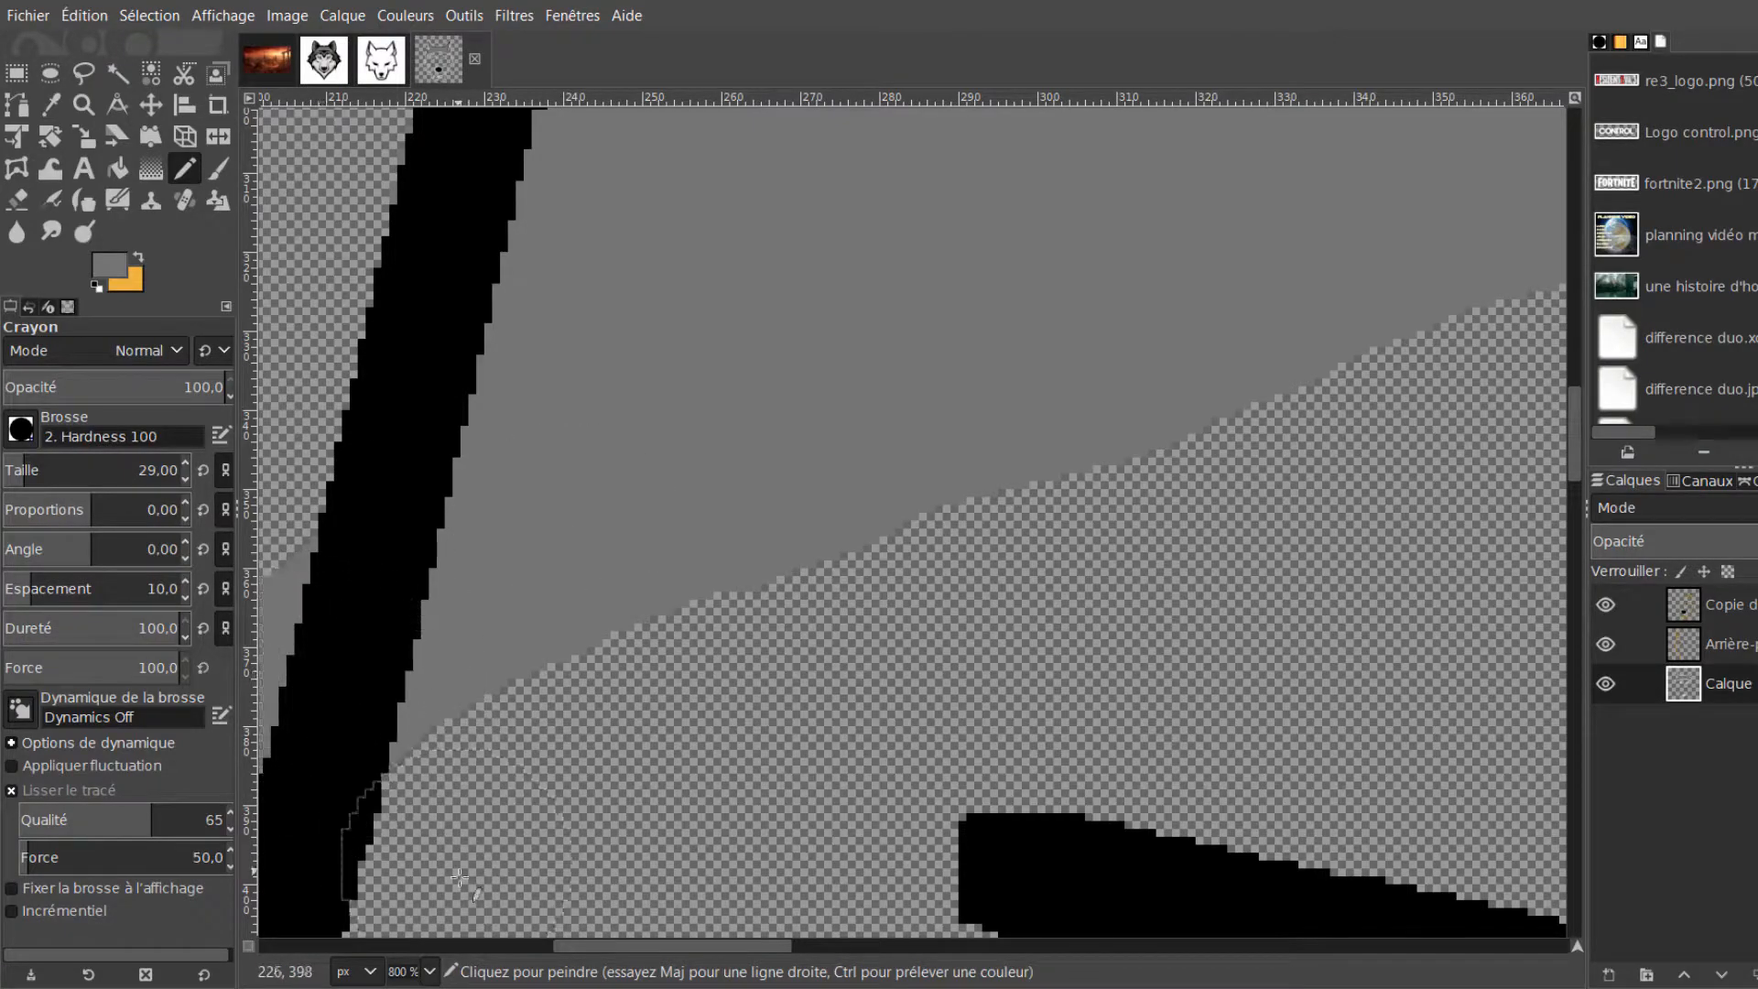
# Extend the gray forehead band down to the right head outline with the Pencil at size 29, mirroring the left side
pyautogui.moveTo(570, 952); pyautogui.dragTo(1115, 949)
pyautogui.moveTo(705, 386); pyautogui.dragTo(1428, 705)
pyautogui.moveTo(1036, 308); pyautogui.dragTo(1295, 637)
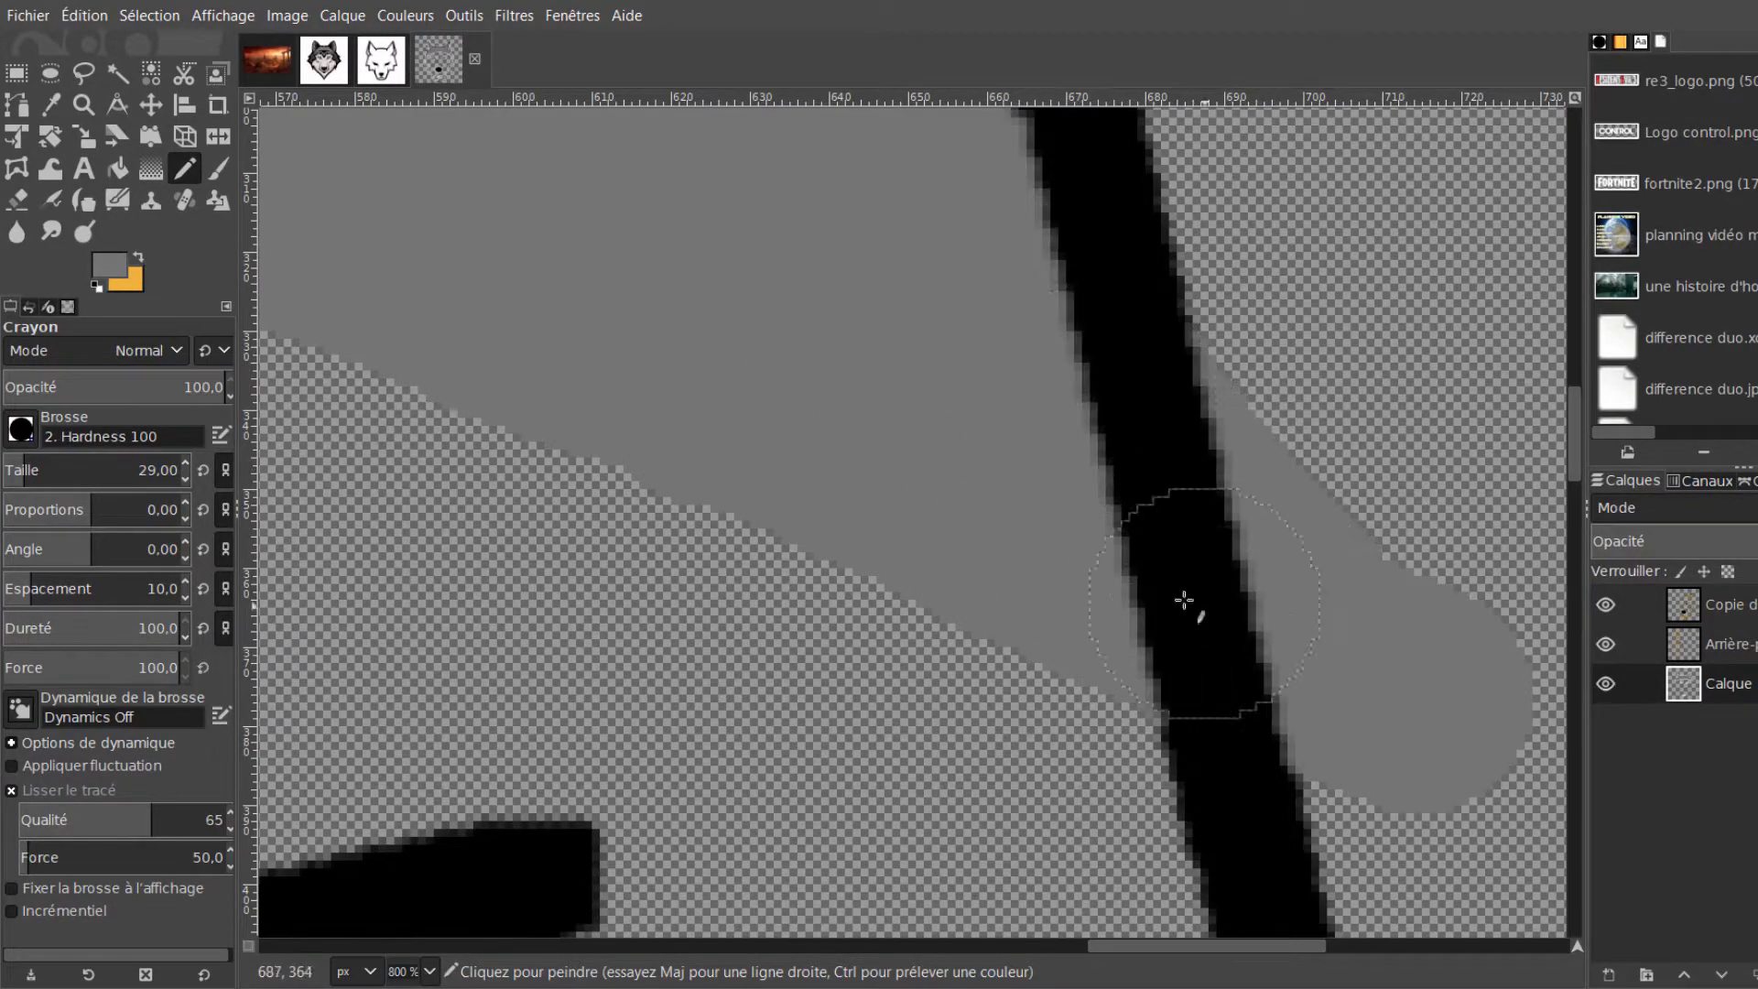
pyautogui.moveTo(1069, 590); pyautogui.dragTo(1400, 776)
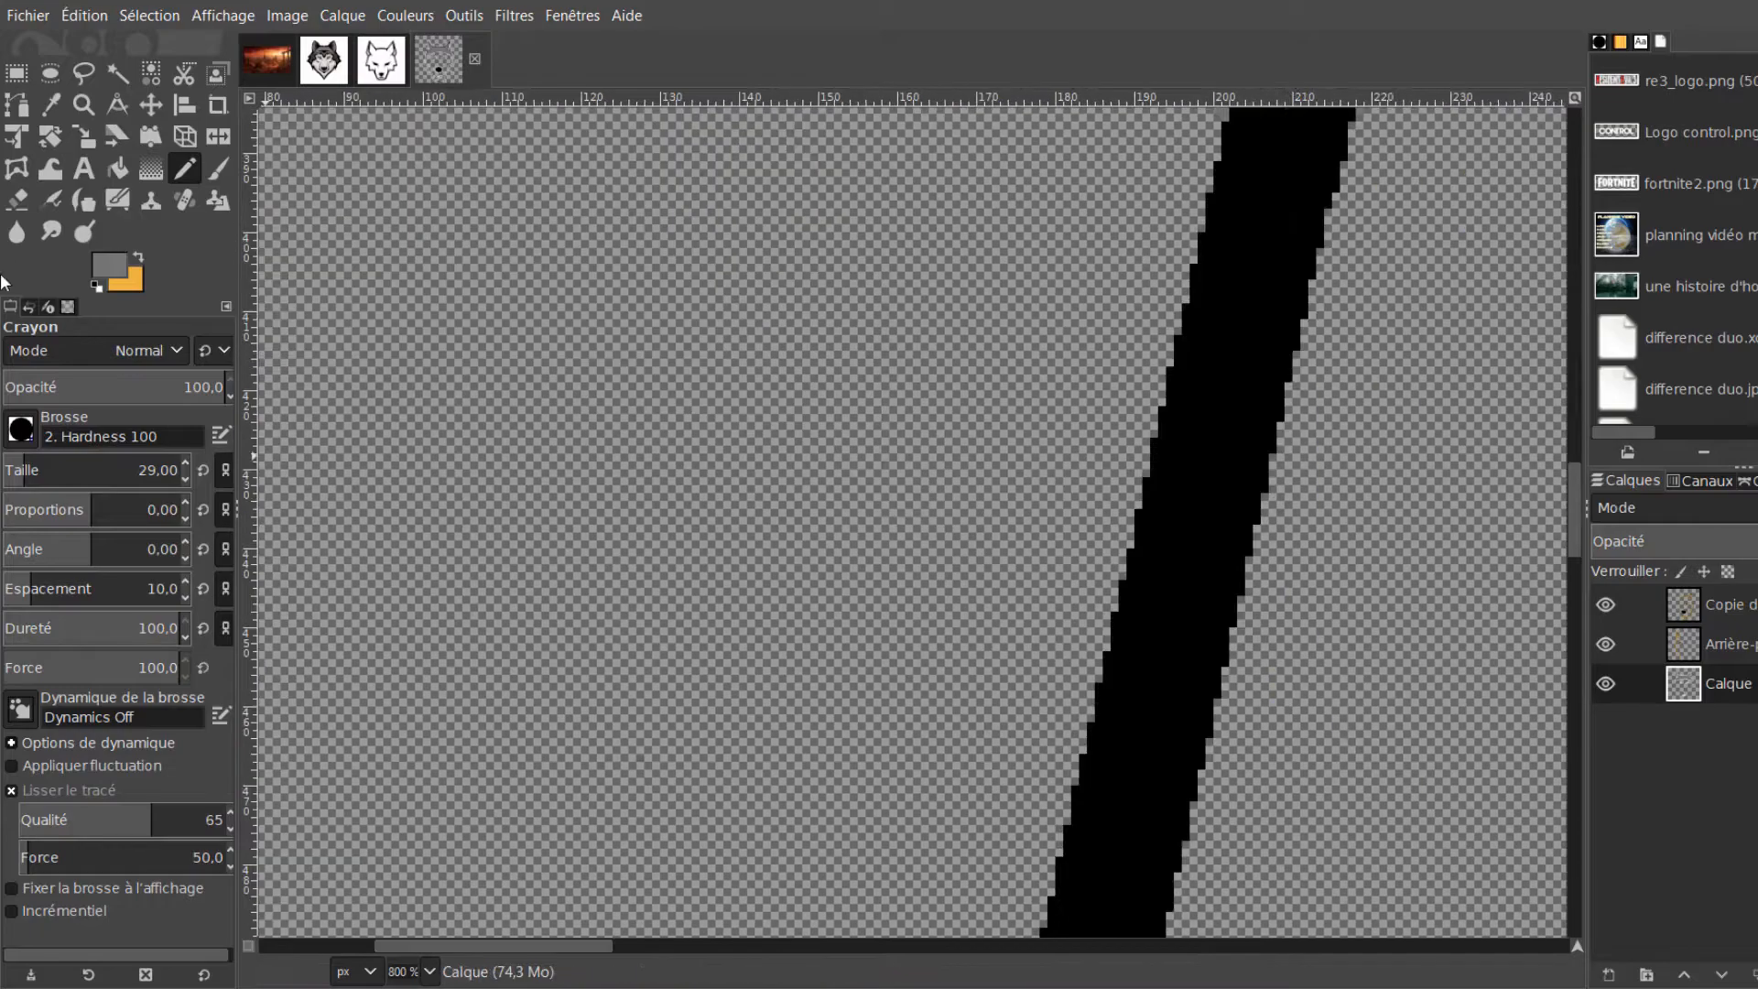
# Erase the gray paint that spills outside the left and right head outlines, using the Eraser at size 29
pyautogui.click(25, 200)
pyautogui.scroll(5, 1119, 482)
pyautogui.moveTo(1244, 502); pyautogui.dragTo(1158, 686)
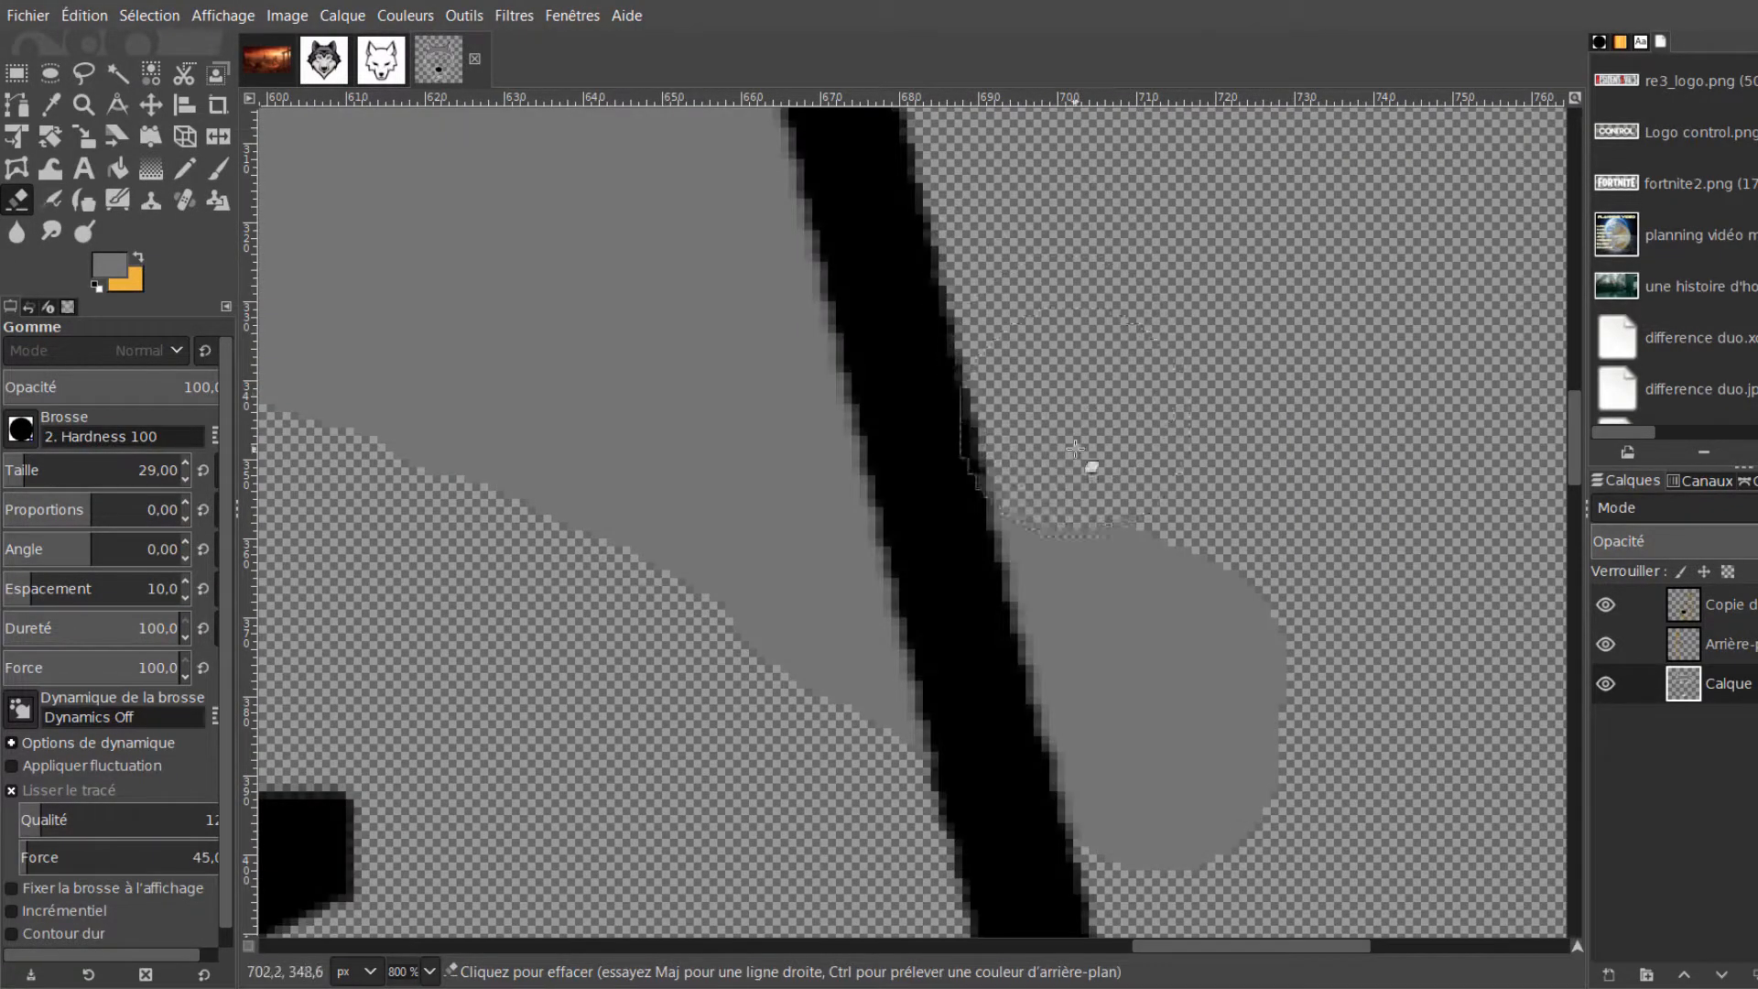
pyautogui.moveTo(1086, 463)
pyautogui.mouseDown()
pyautogui.moveTo(1162, 756)
pyautogui.moveTo(1225, 555)
pyautogui.mouseUp()
# Pick the light beige-gray of the muzzle shading from the blue-eyed wolf reference as foreground colour and return to the drawing
pyautogui.scroll(-6, 995, 789)
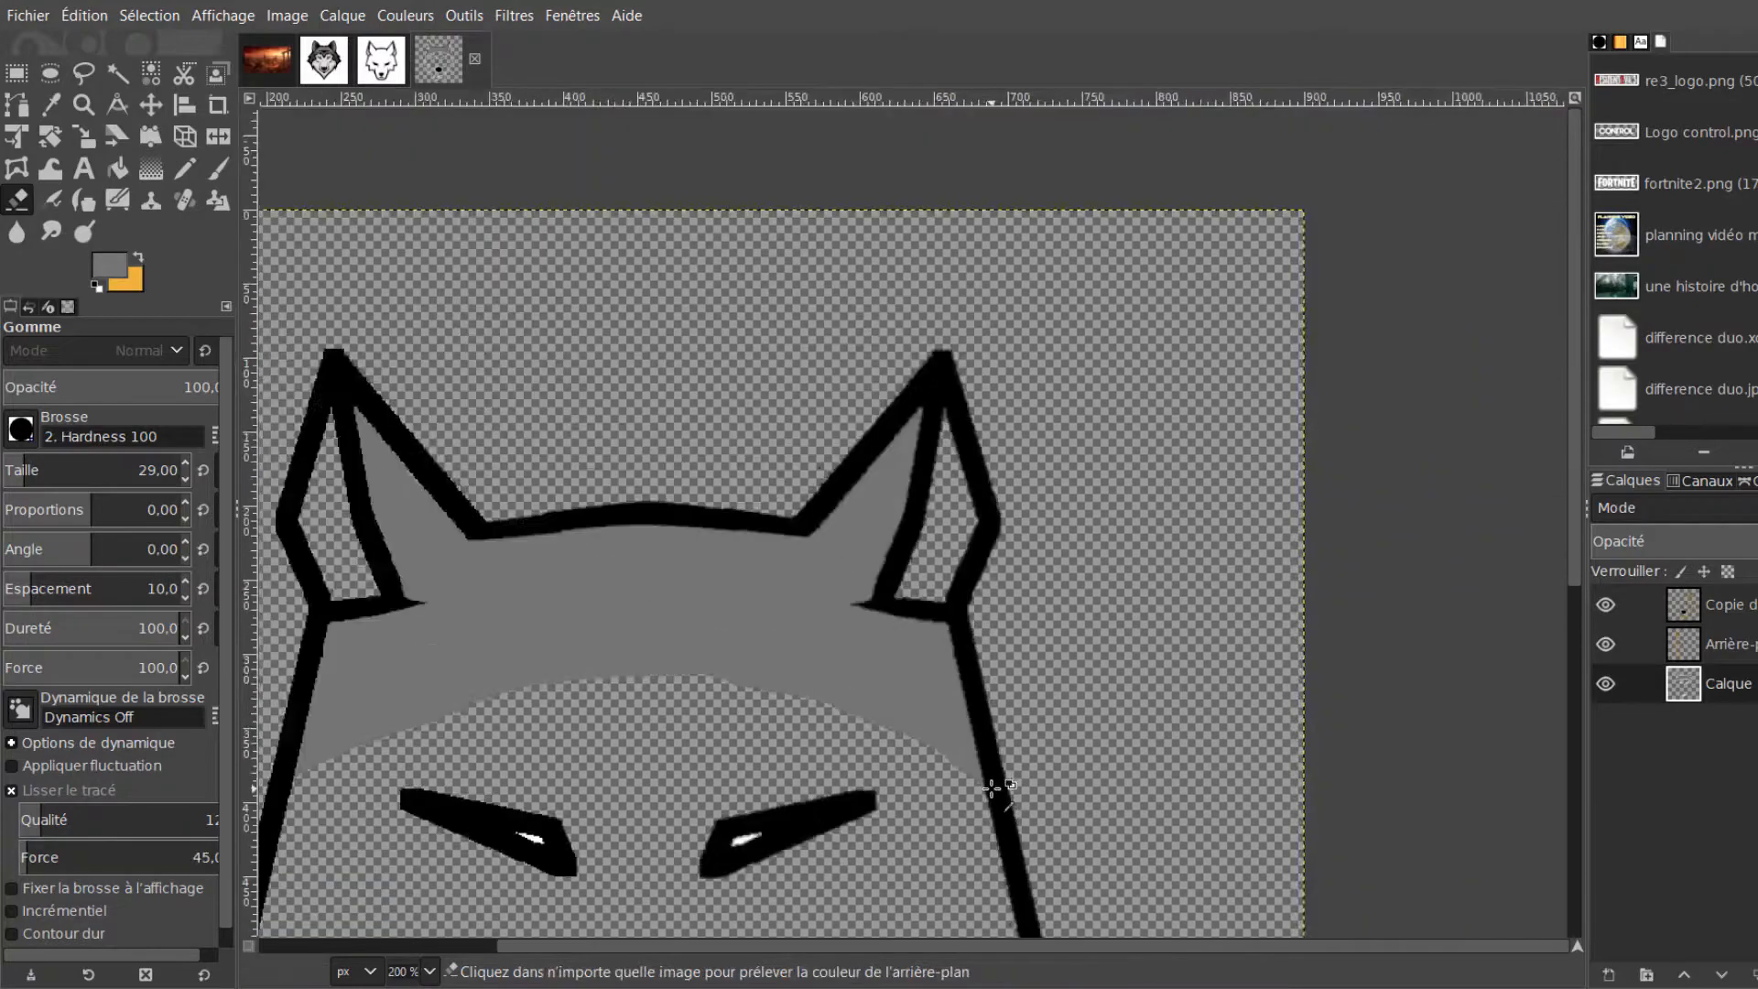
pyautogui.scroll(2, 865, 943)
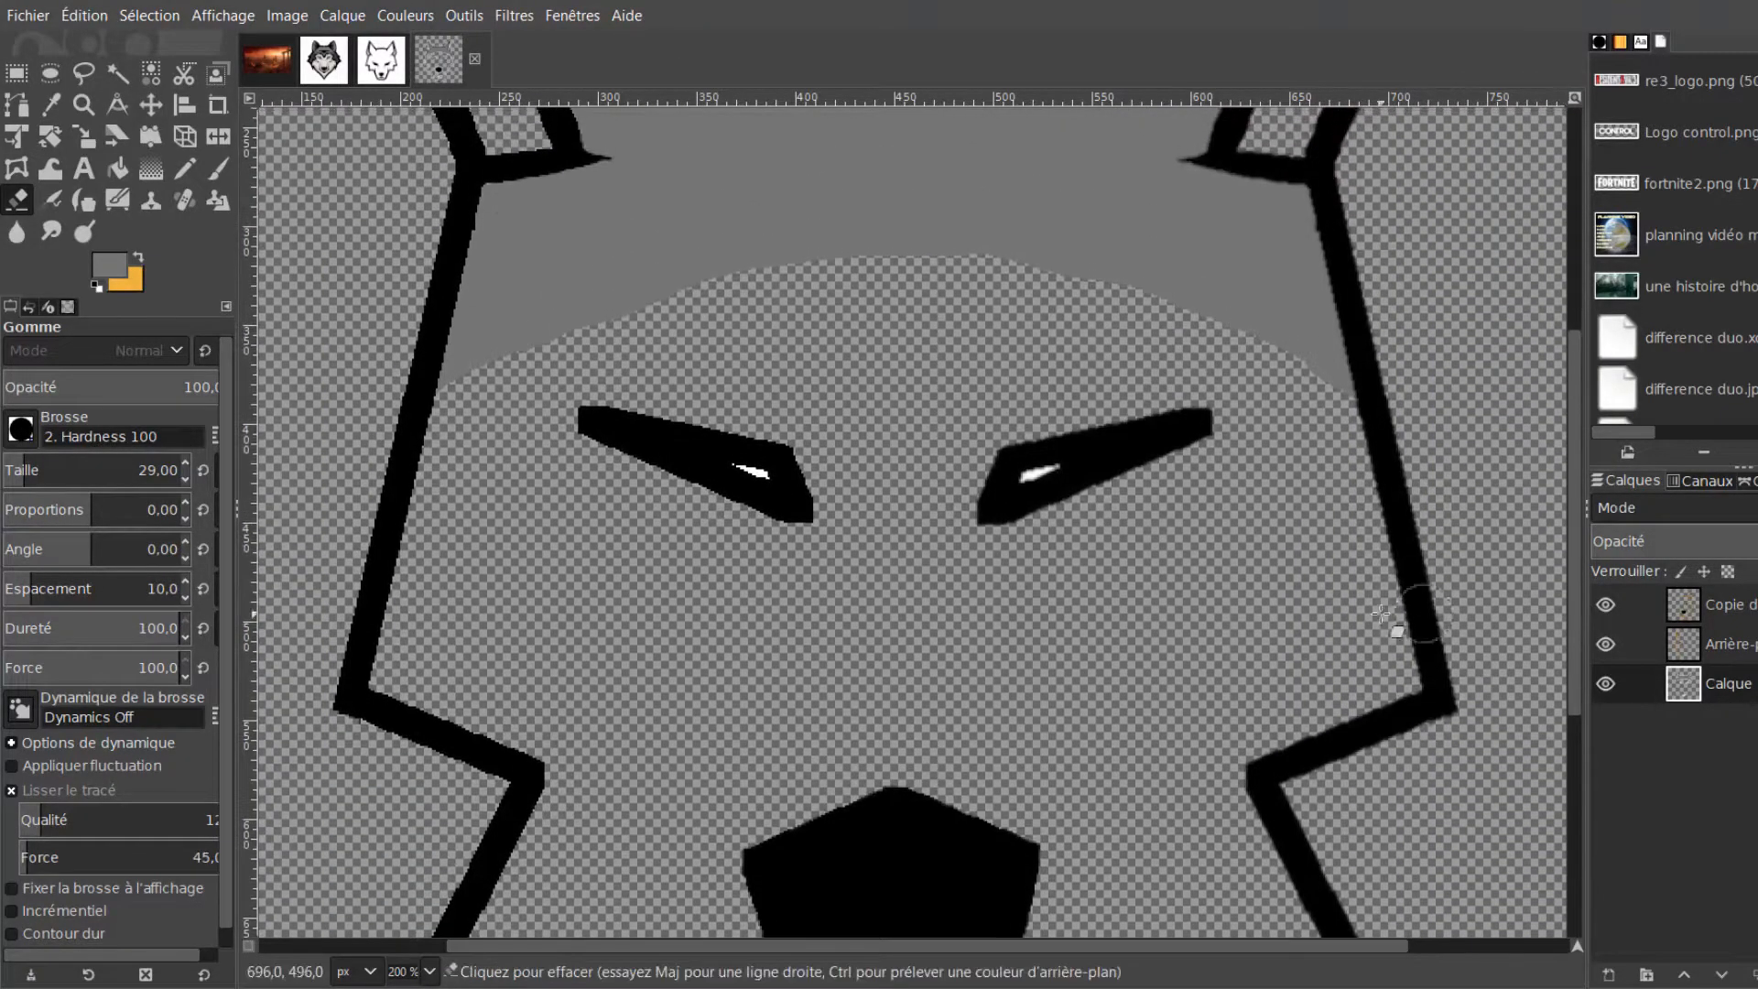
pyautogui.scroll(-1, 891, 591)
pyautogui.click(324, 60)
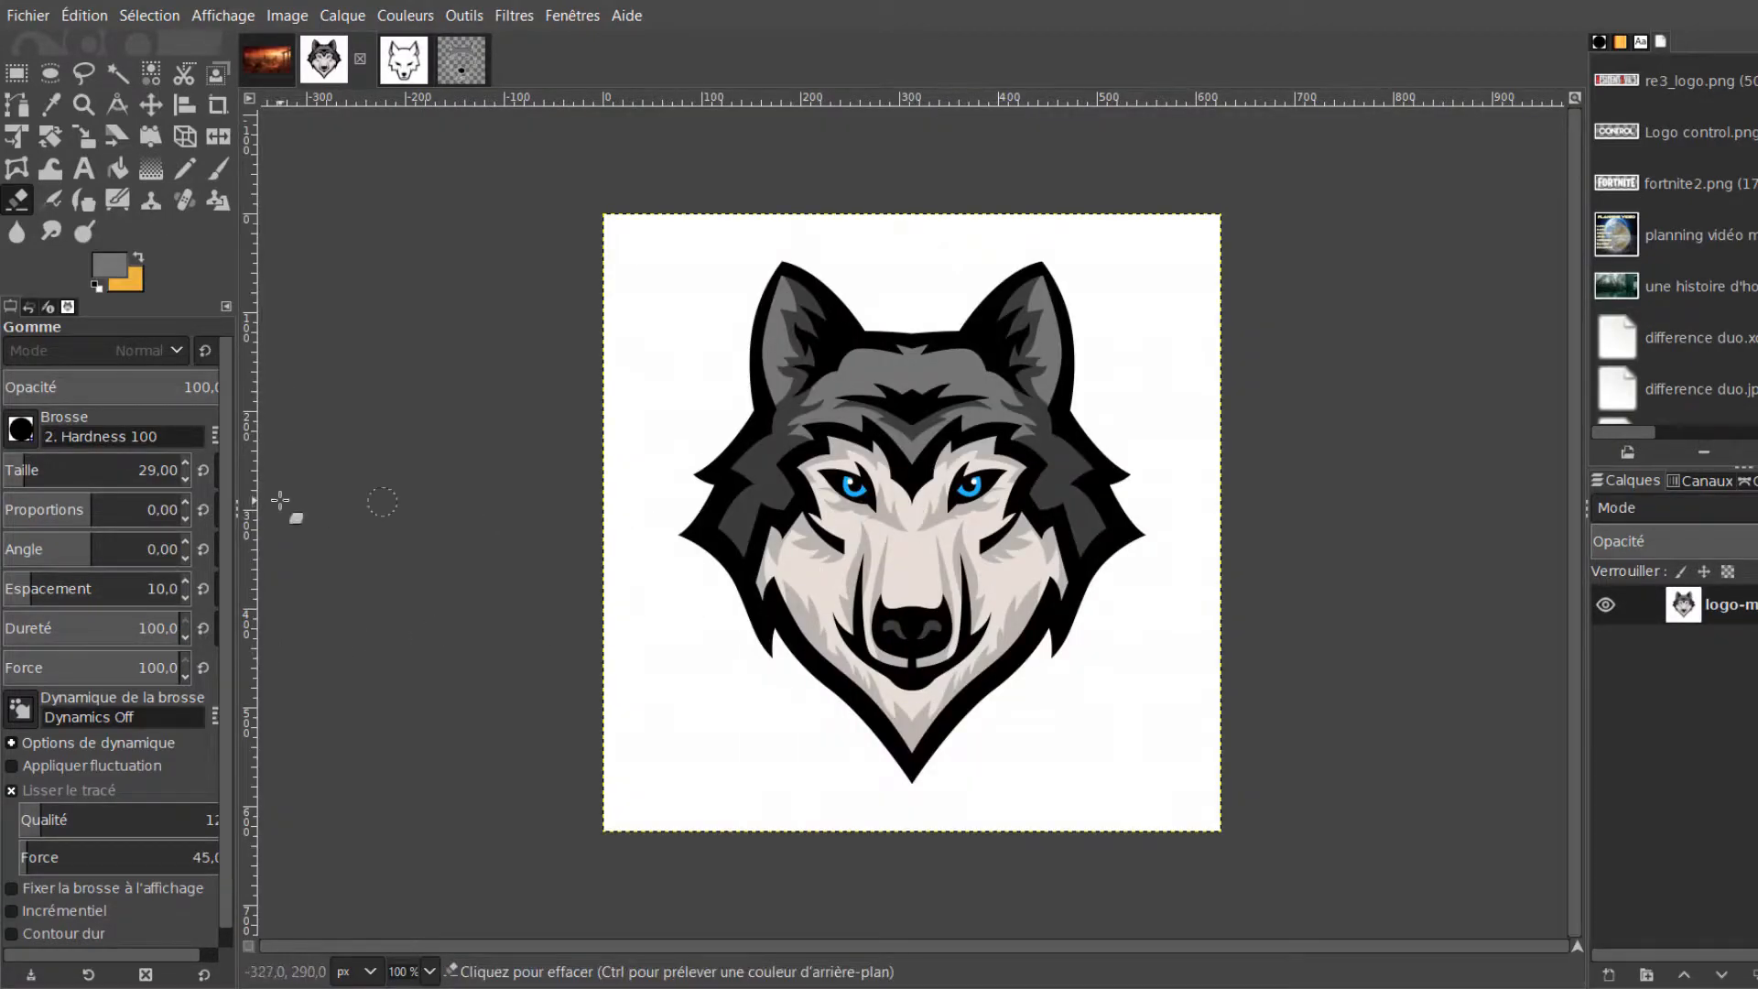
pyautogui.click(50, 105)
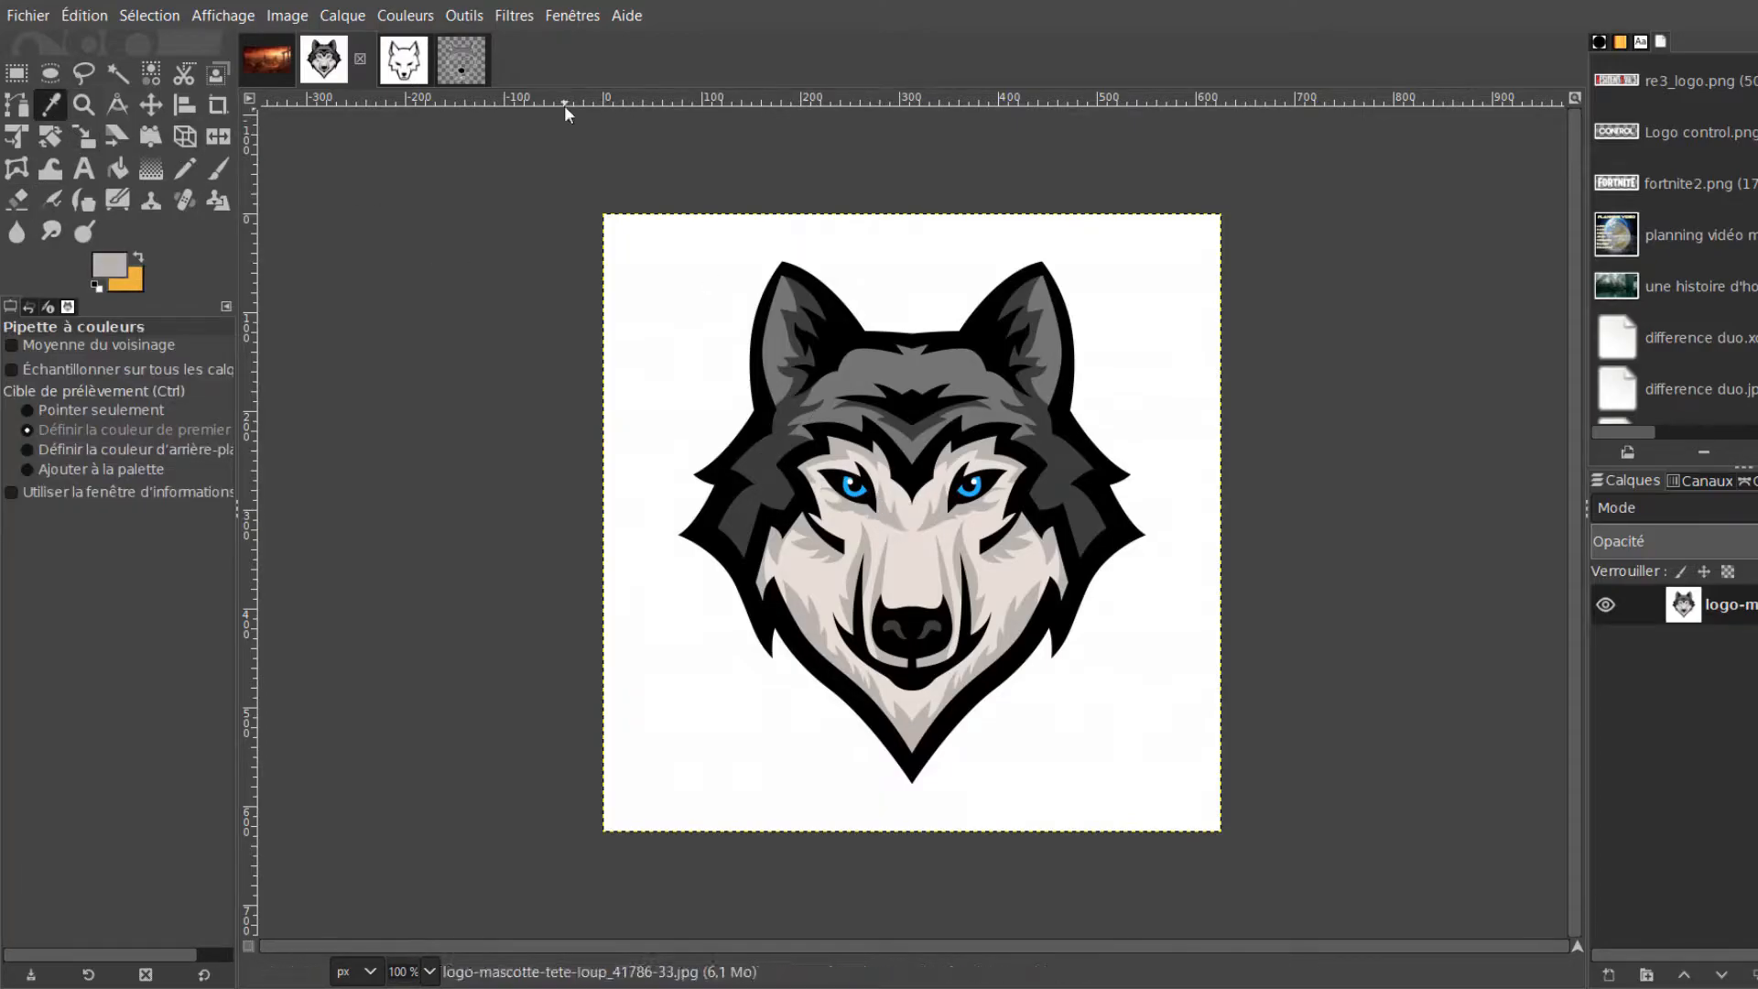
pyautogui.click(459, 62)
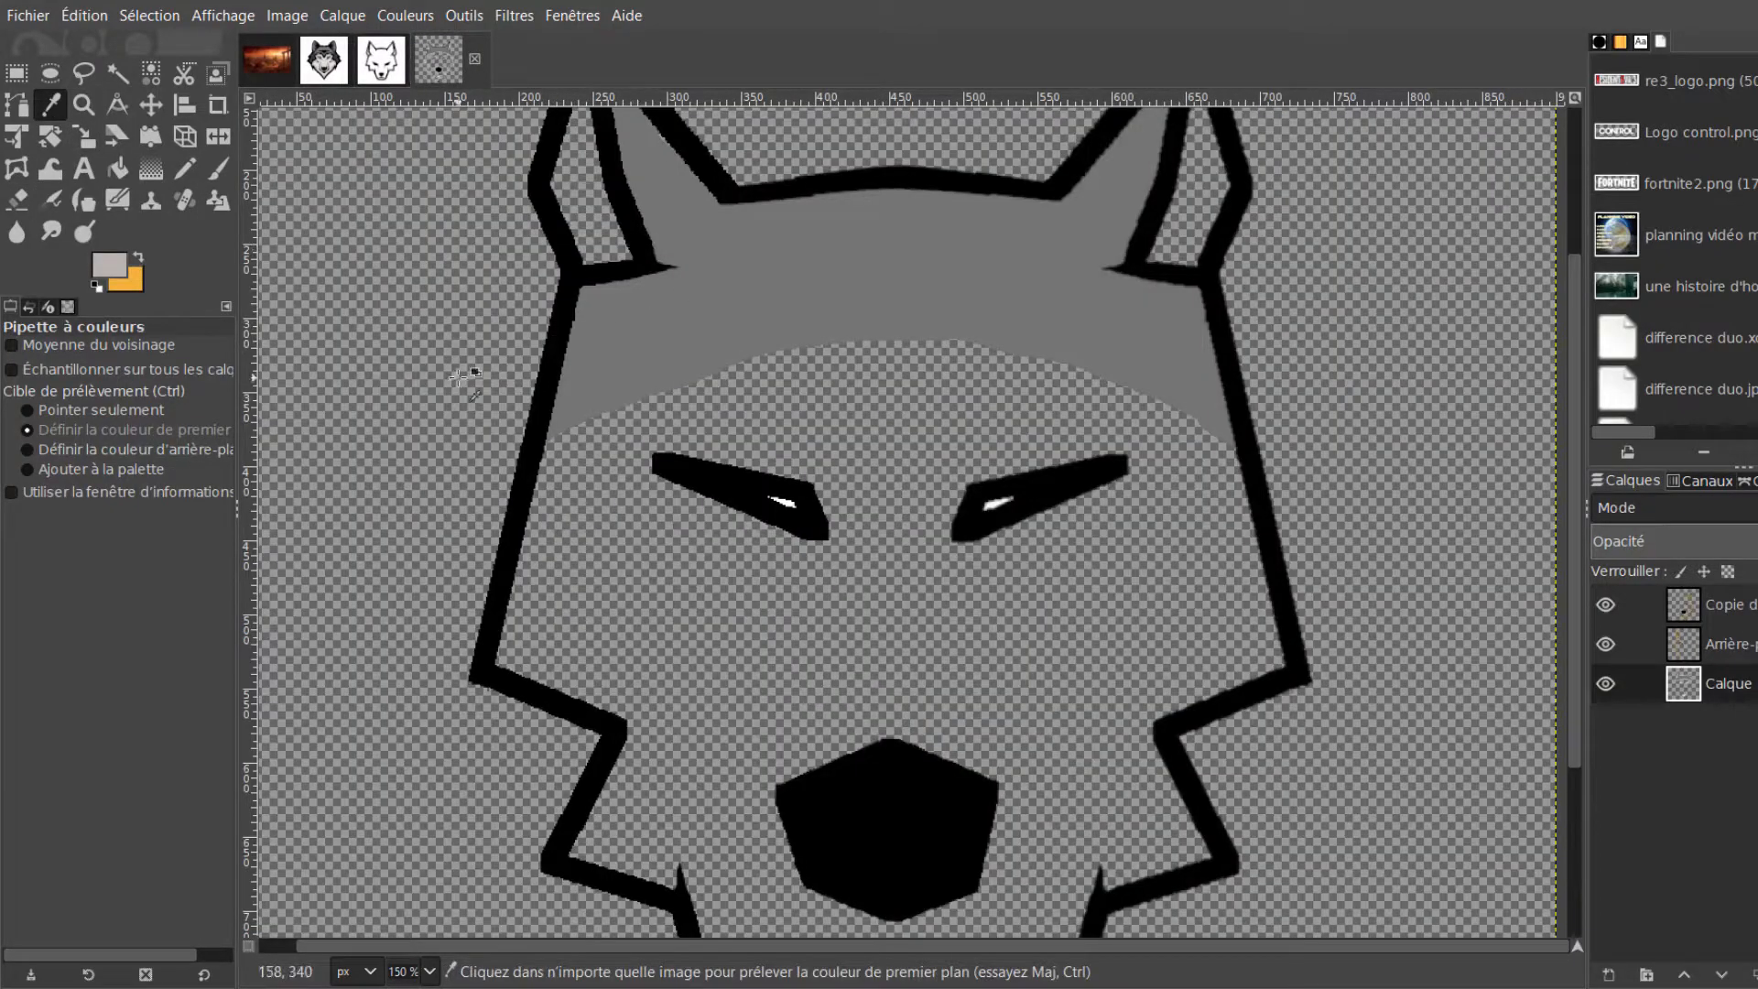
# Draw a straight beige band between the head outlines just above the eyes on a new layer, with the Pencil at size 29
pyautogui.press('n')
pyautogui.click(562, 445)
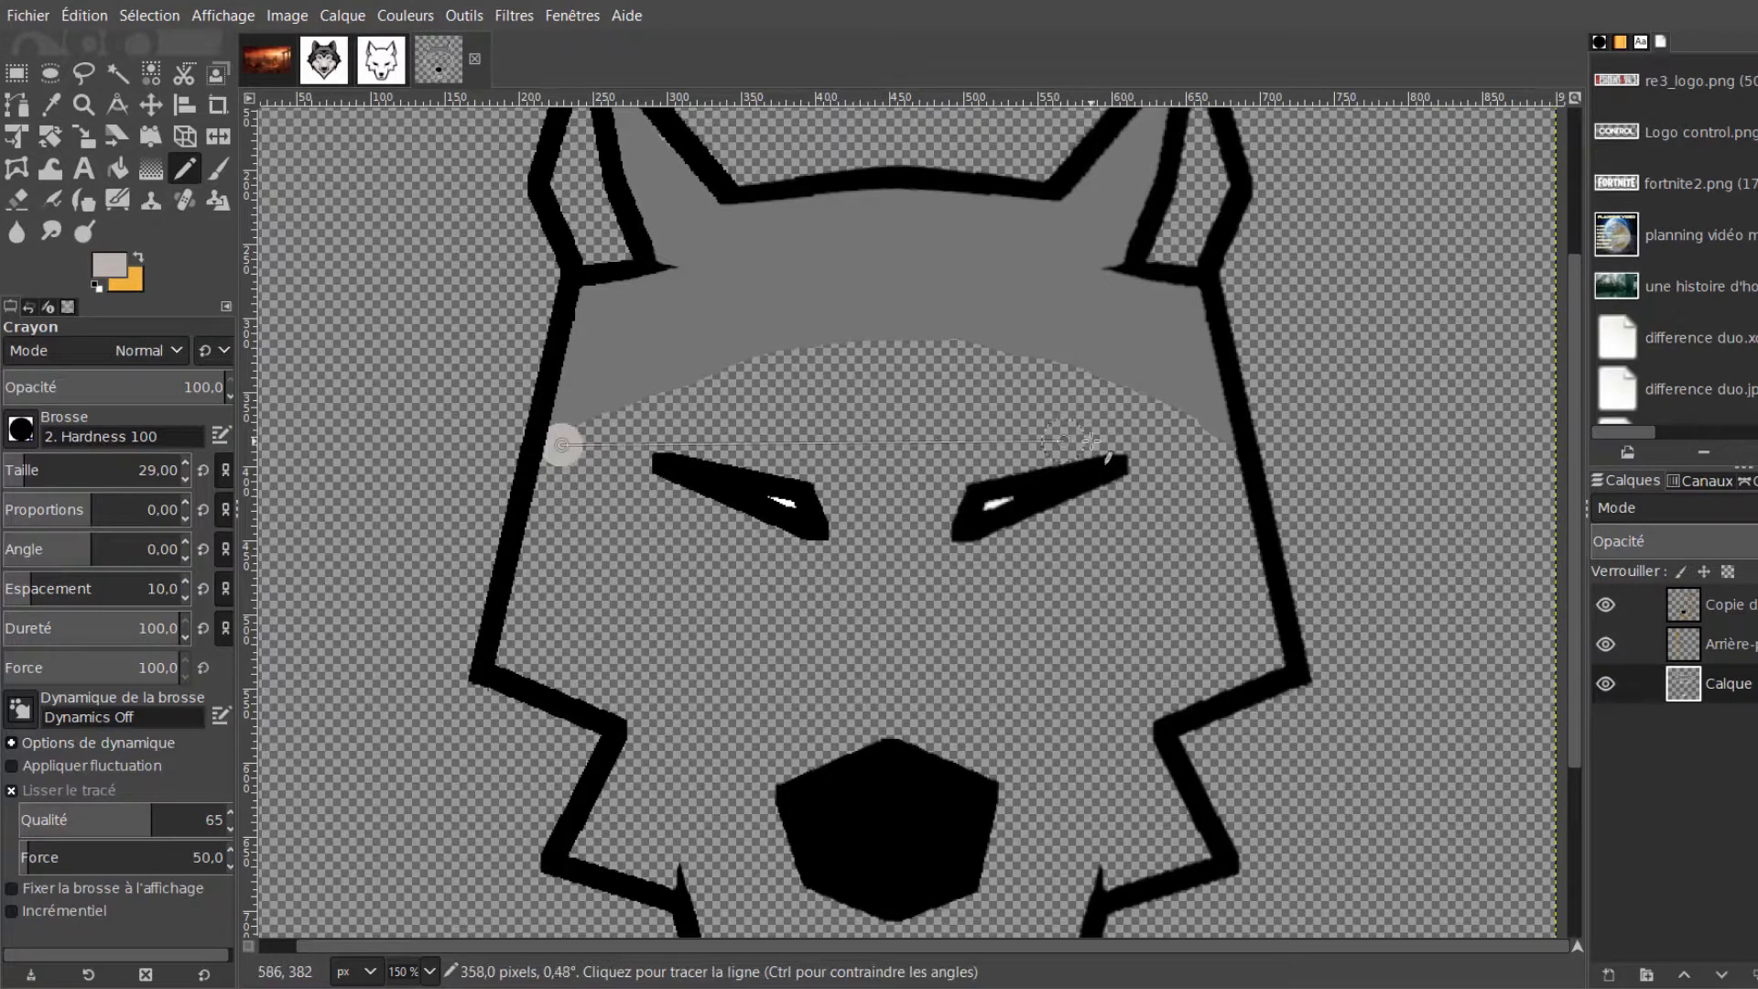
pyautogui.keyDown('shift'); pyautogui.click(1232, 448); pyautogui.keyUp('shift')
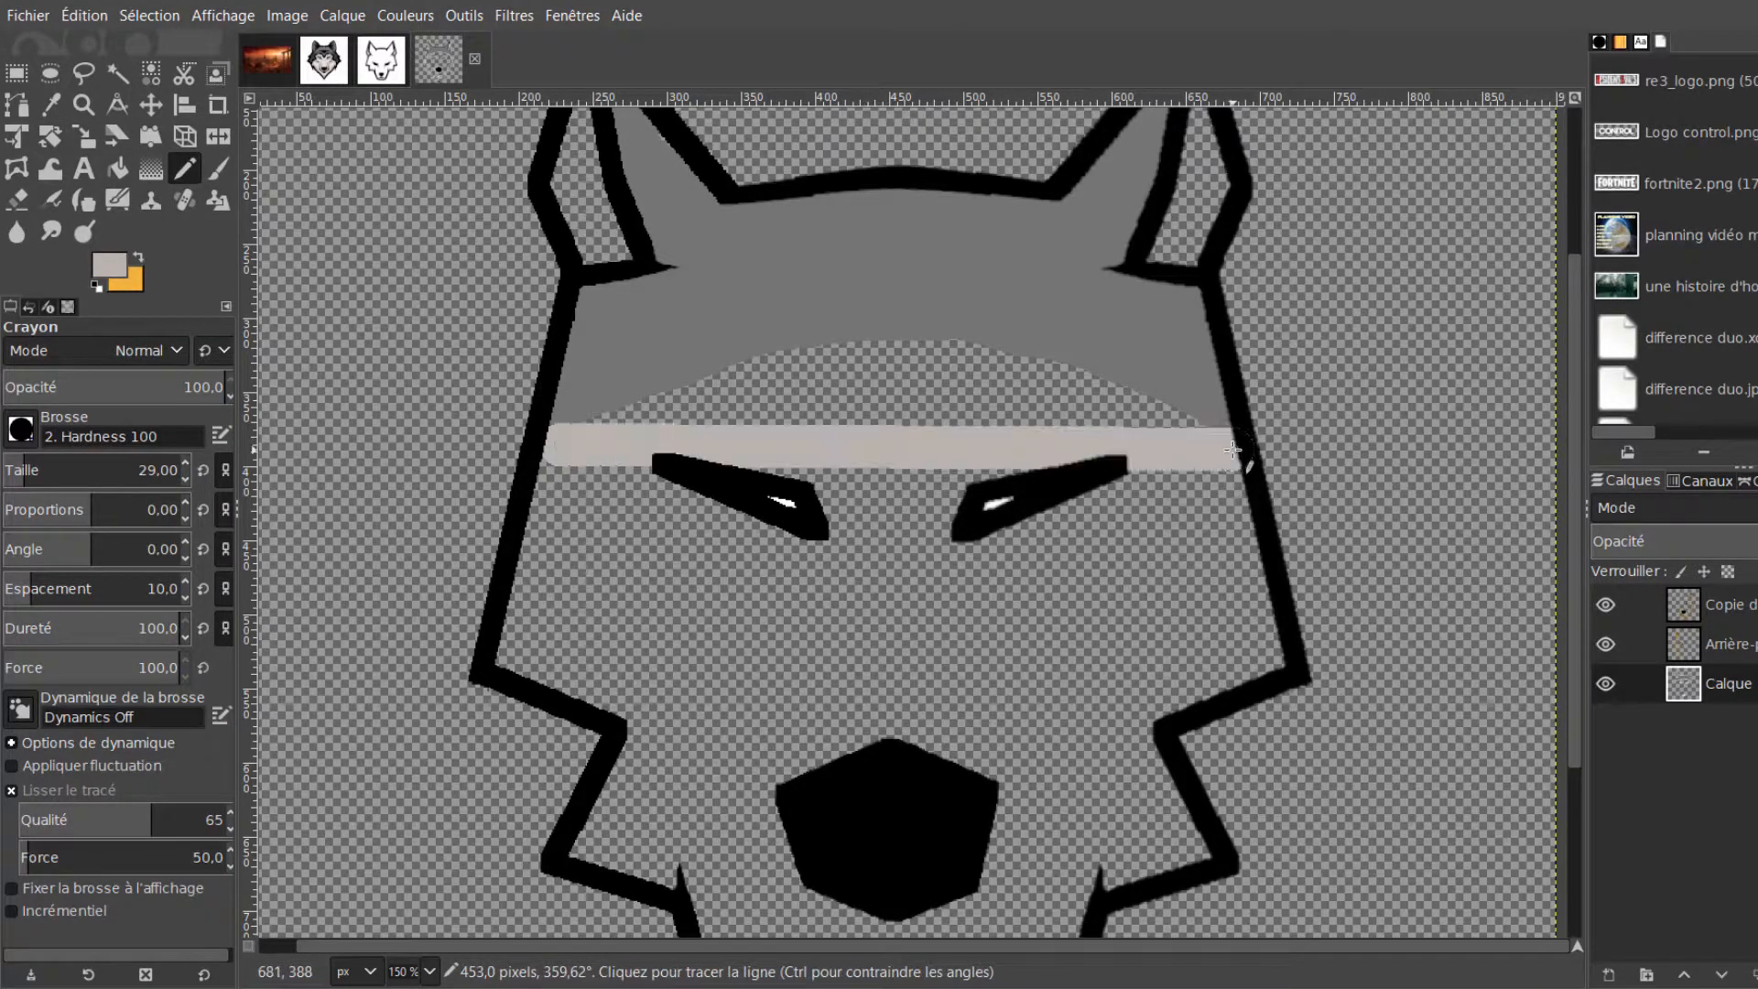
pyautogui.press('2')
# Bend the beige band into an arch along the gray forehead edge with Cage Transform, pulling the cage's upper middle point above the head
pyautogui.click(17, 168)
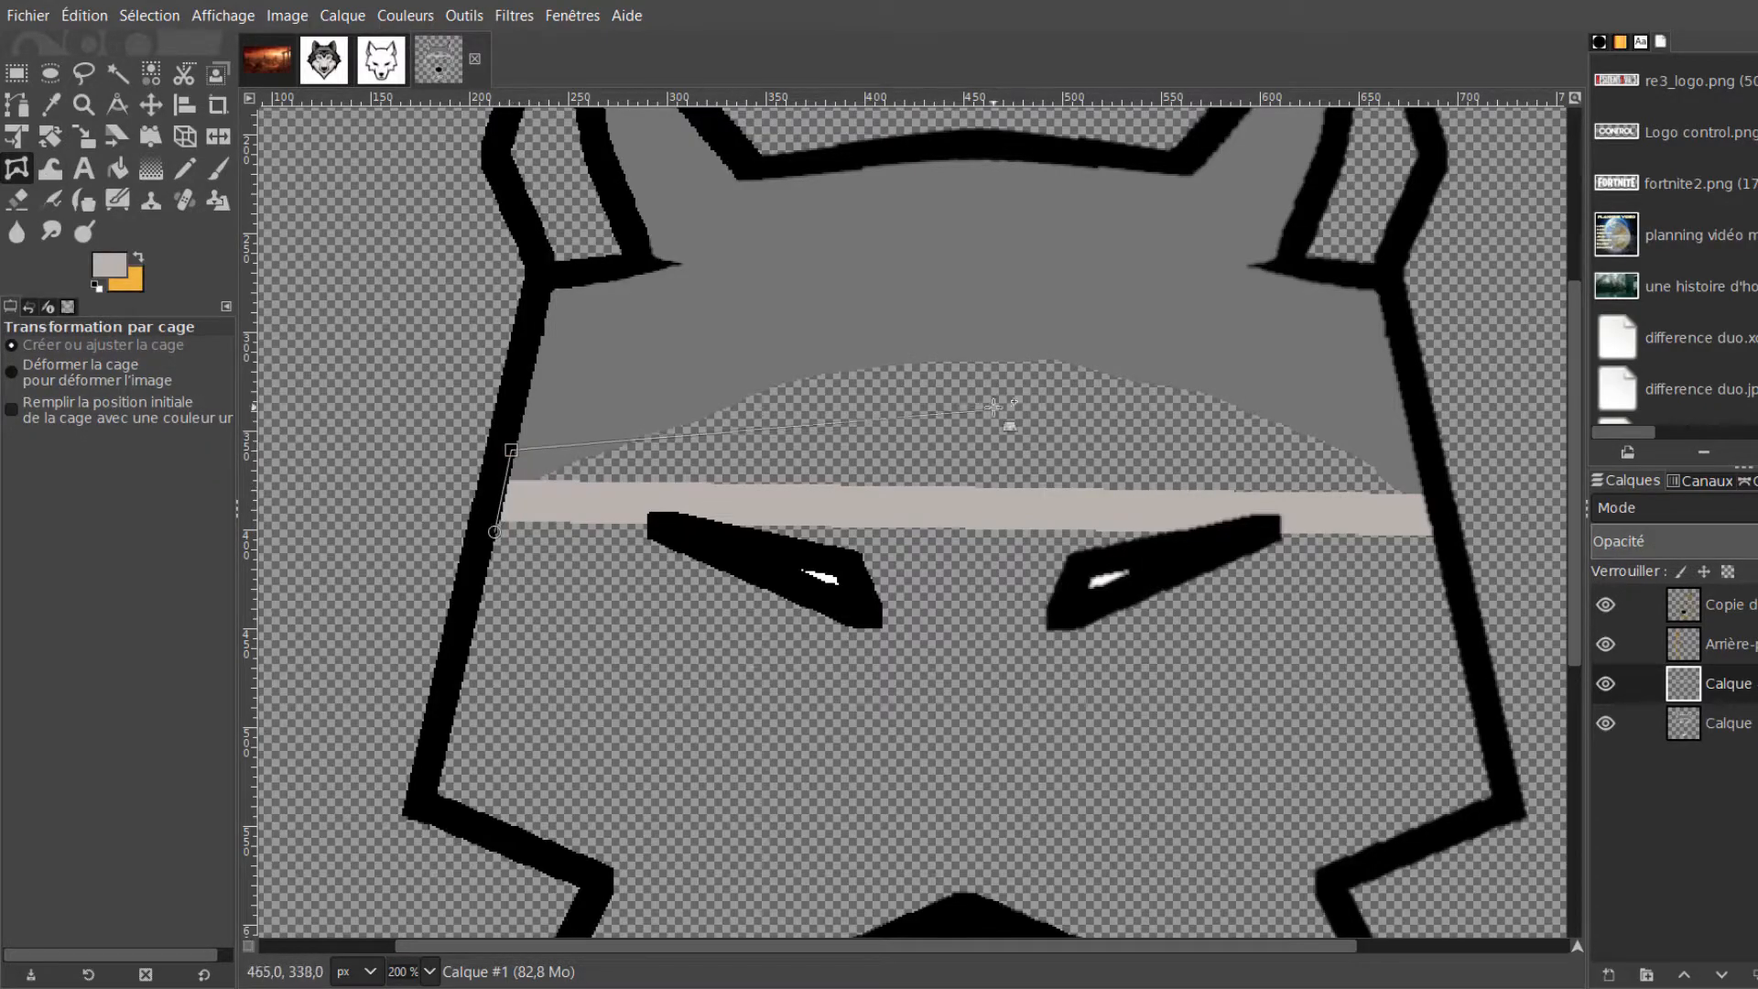
pyautogui.click(1456, 562)
pyautogui.click(494, 531)
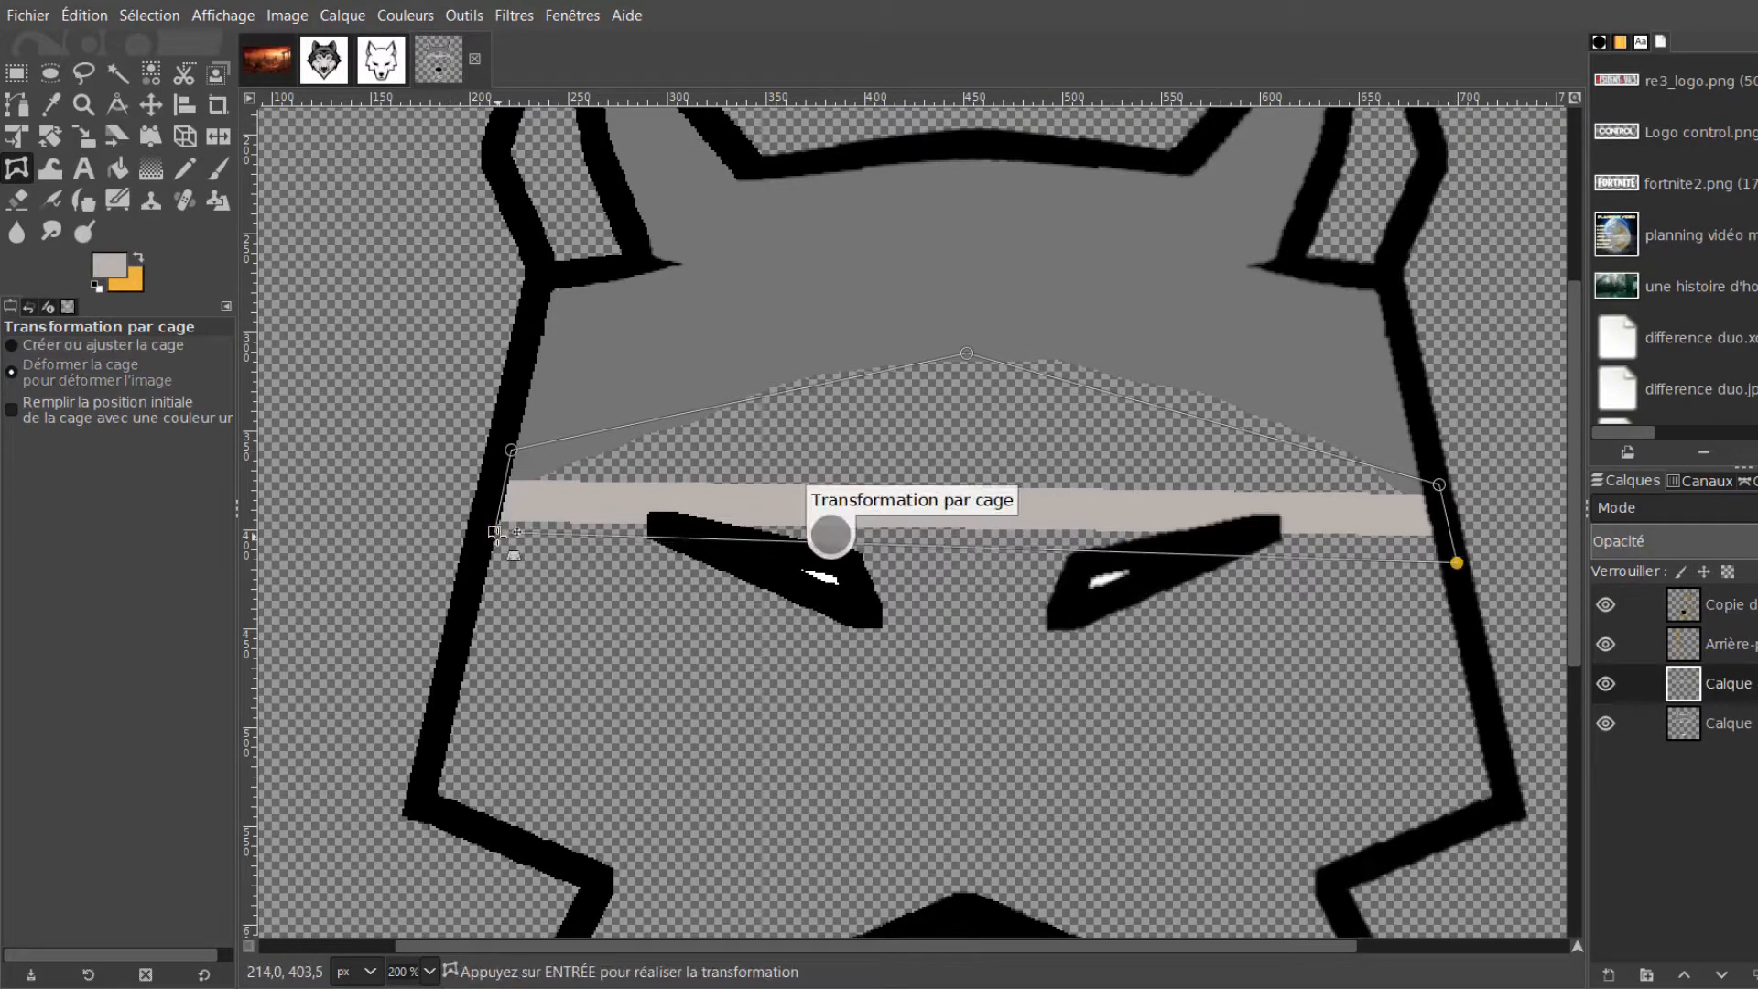
pyautogui.moveTo(967, 352); pyautogui.dragTo(963, 92)
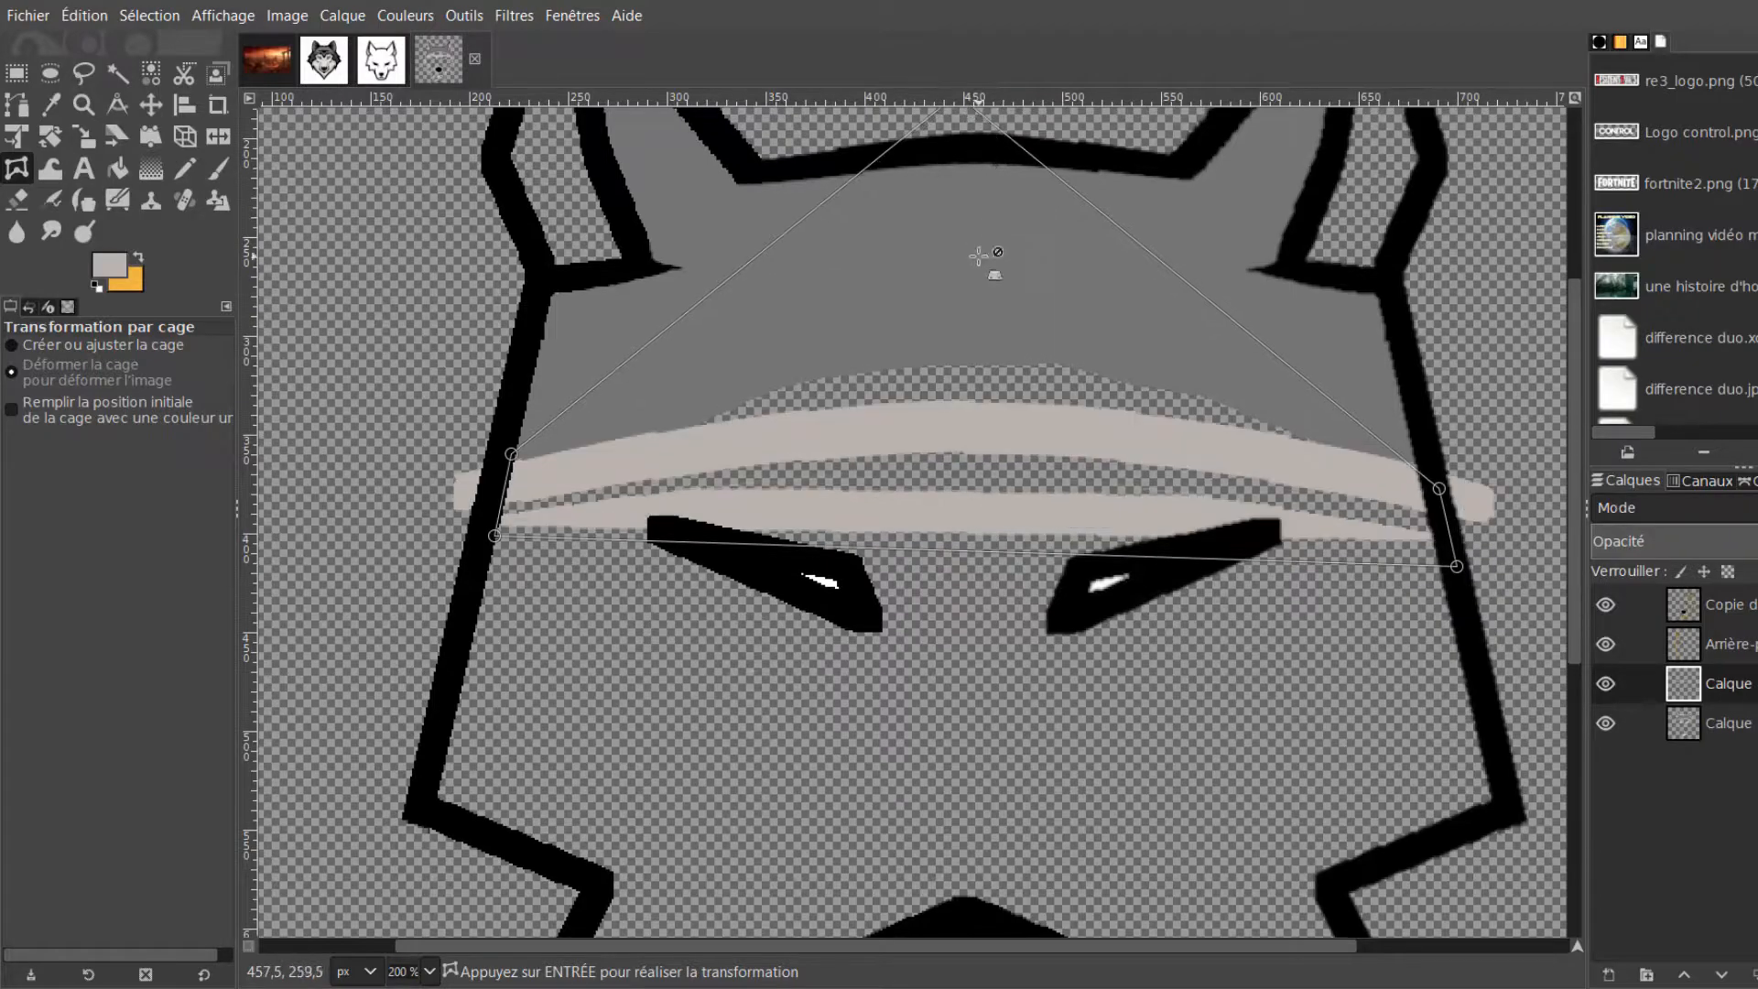
pyautogui.press('1')
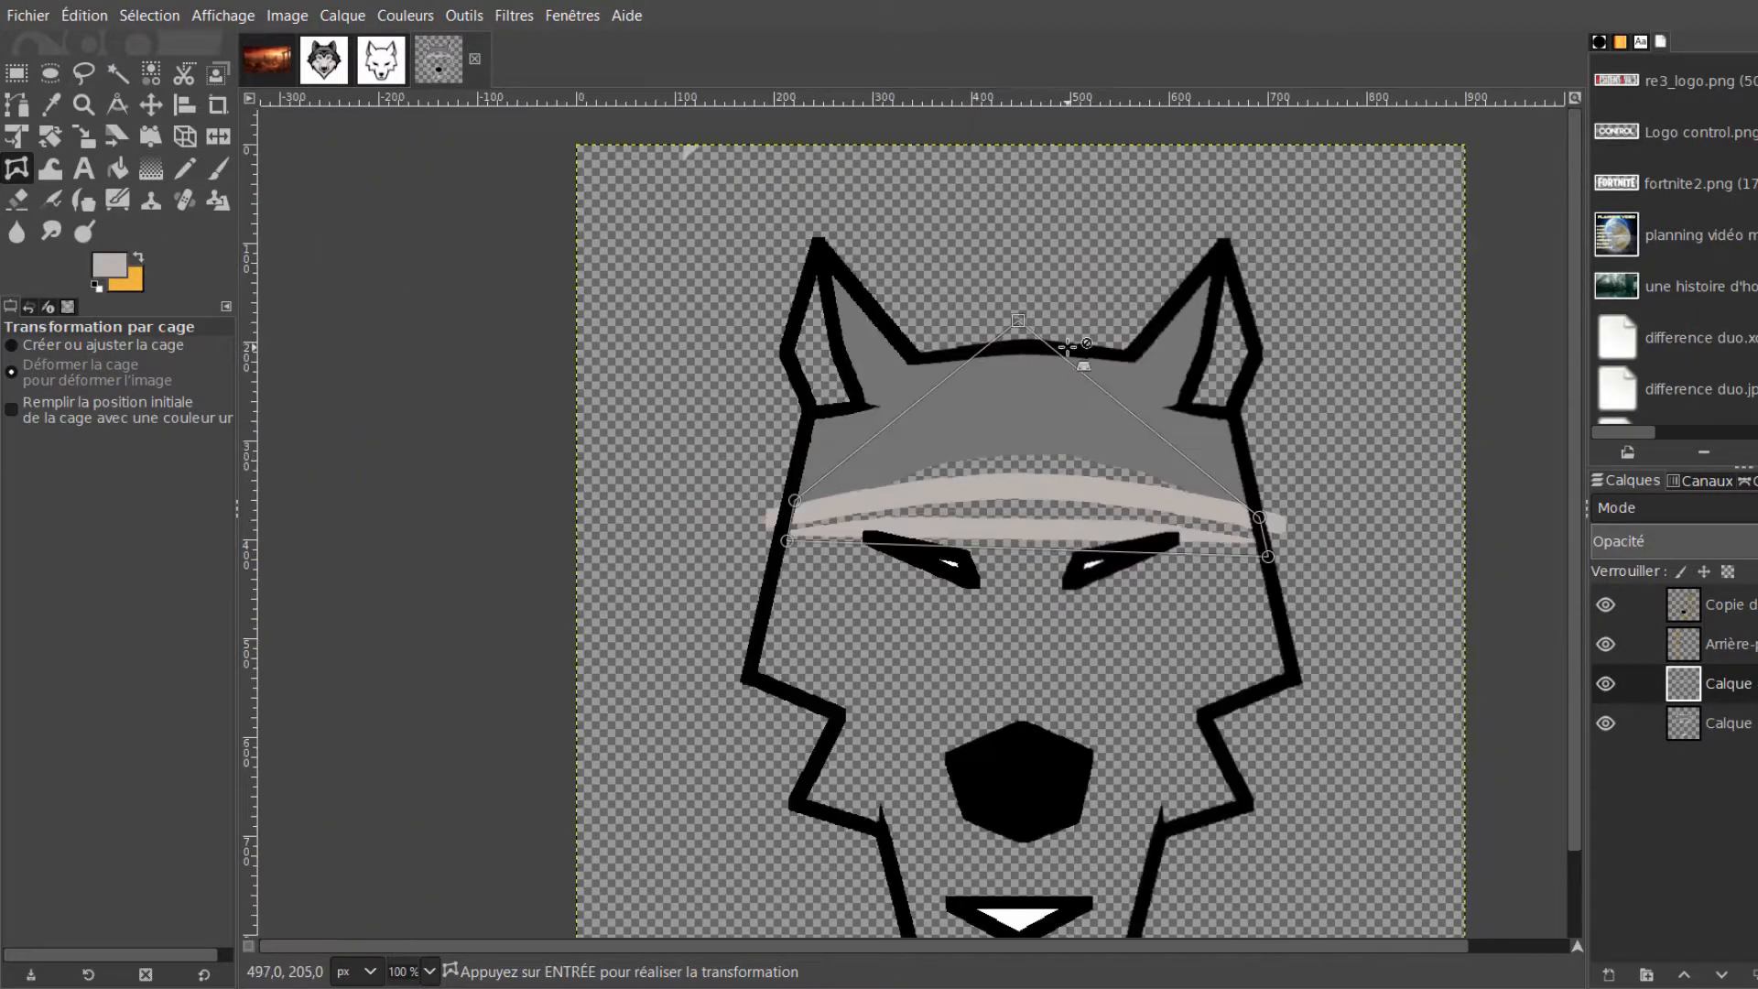
pyautogui.moveTo(1017, 320); pyautogui.dragTo(1017, 205)
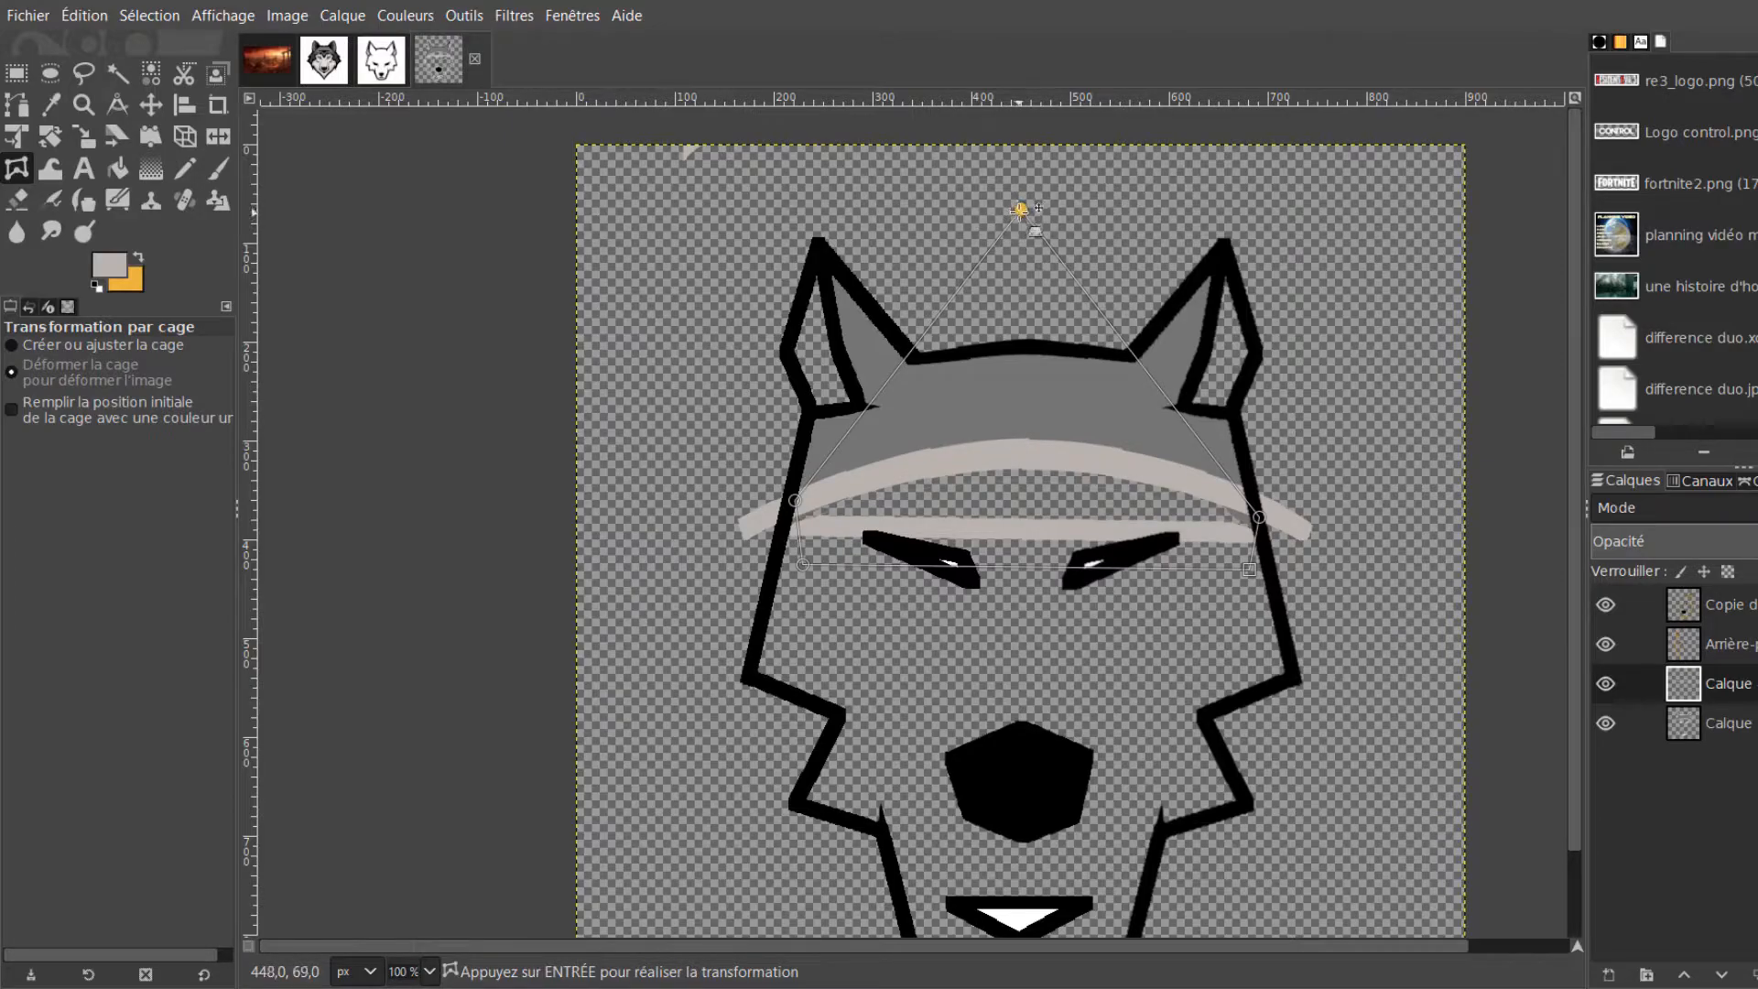
pyautogui.moveTo(1020, 210); pyautogui.dragTo(1016, 245)
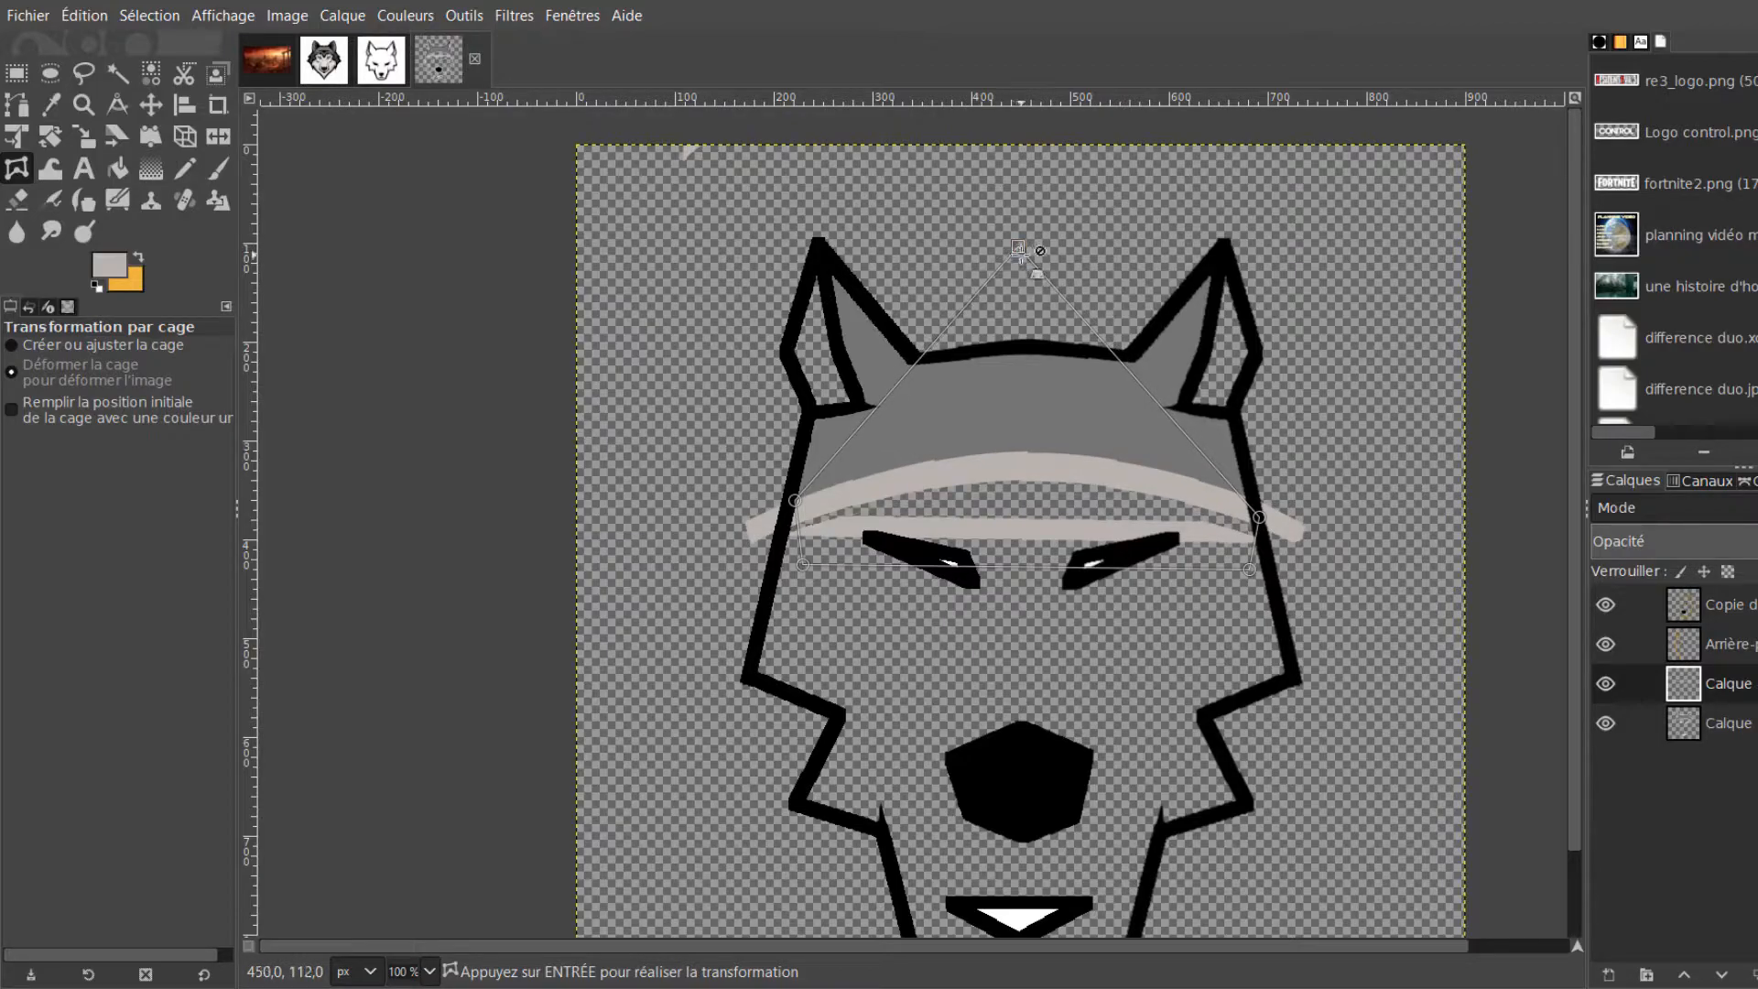
pyautogui.moveTo(1018, 245); pyautogui.dragTo(1018, 254)
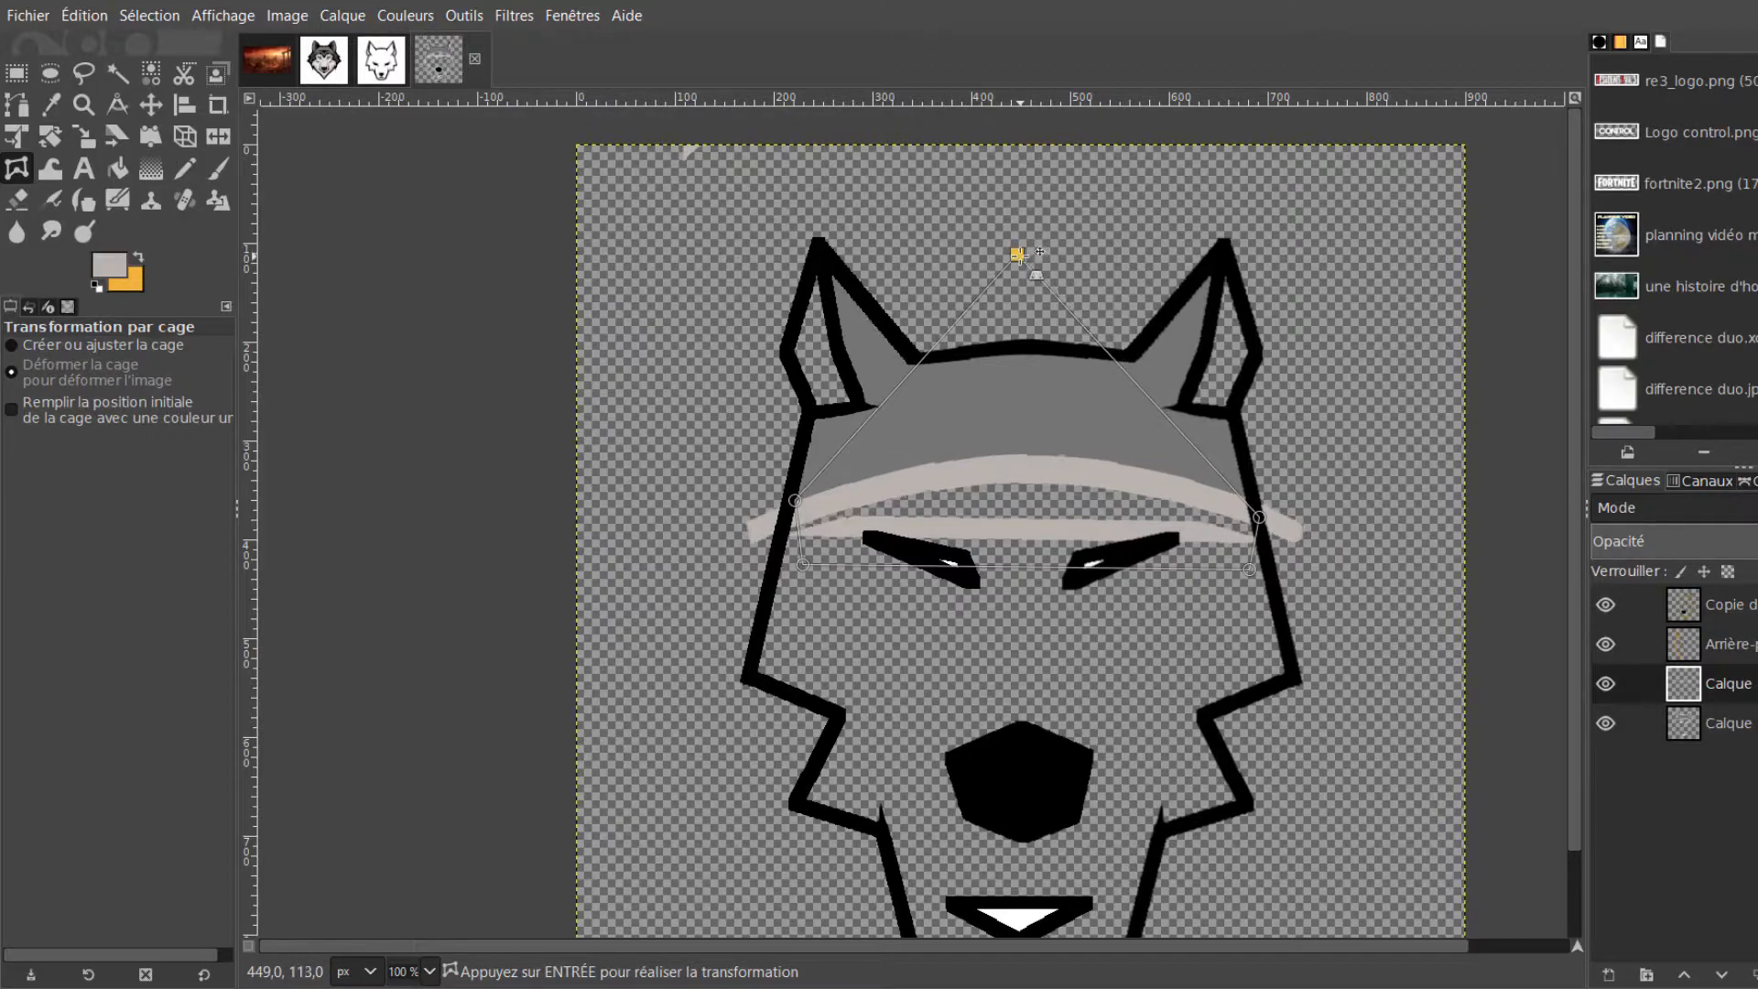
# Apply the cage deformation and erase the band ends that stick out past both head outlines, using the Eraser at size 21
pyautogui.hotkey('shift', 'e')
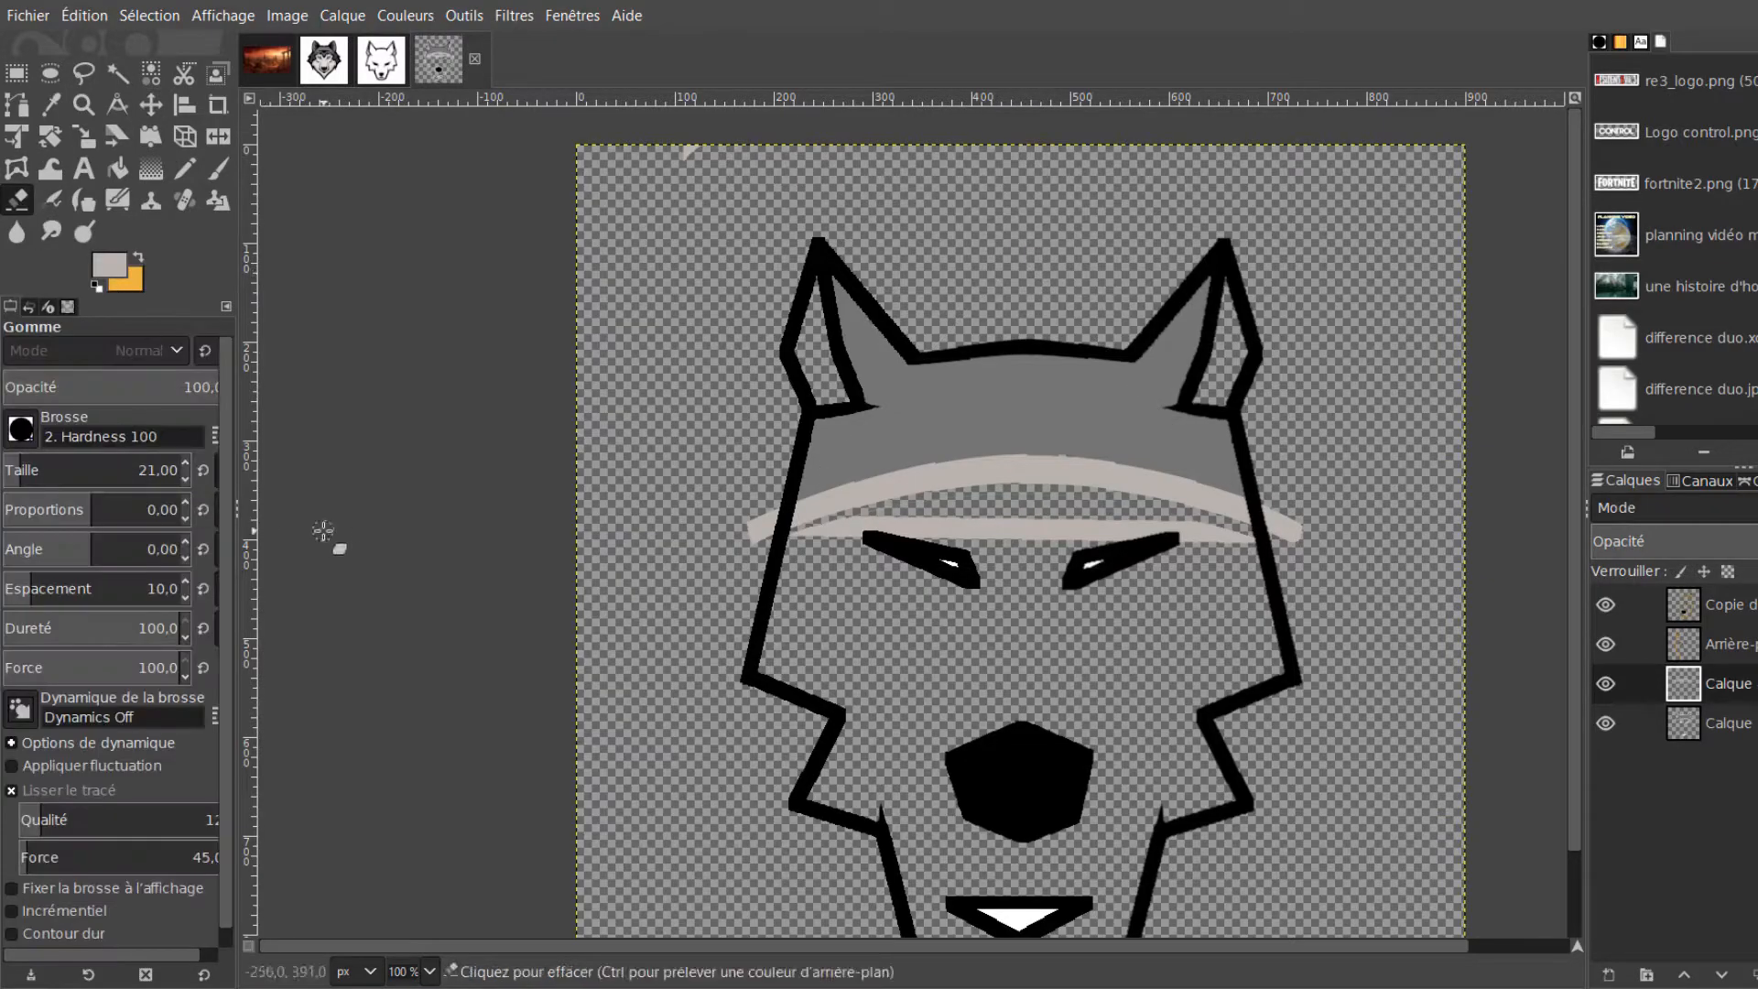
pyautogui.keyDown('ctrl'); pyautogui.scroll(1, 954, 596); pyautogui.keyUp('ctrl')
pyautogui.keyDown('ctrl'); pyautogui.scroll(3, 626, 460); pyautogui.keyUp('ctrl')
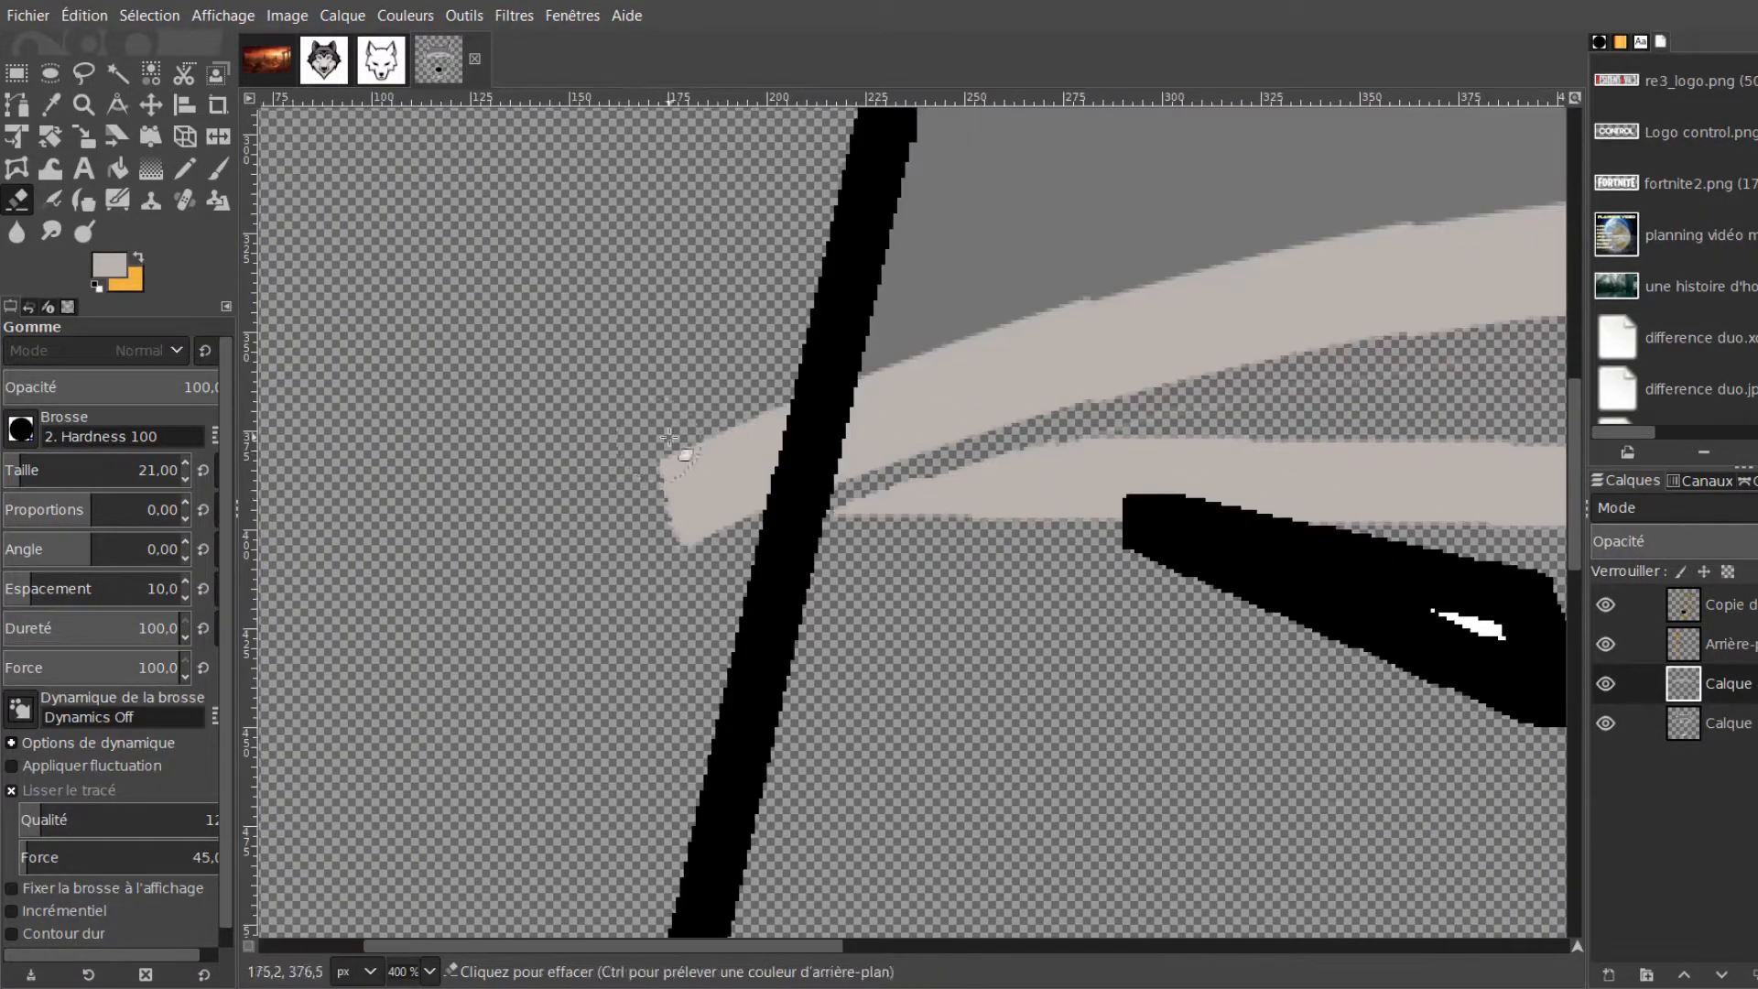
pyautogui.moveTo(685, 419)
pyautogui.mouseDown()
pyautogui.moveTo(775, 376)
pyautogui.moveTo(706, 499)
pyautogui.moveTo(727, 501)
pyautogui.moveTo(656, 468)
pyautogui.mouseUp()
pyautogui.hscroll(10, 1268, 577)
pyautogui.moveTo(978, 415)
pyautogui.mouseDown()
pyautogui.moveTo(1023, 503)
pyautogui.moveTo(1000, 510)
pyautogui.moveTo(1092, 528)
pyautogui.mouseUp()
# Fill the whole face below the arch with the beige using the Pencil at size 49, down to the chin and out to the outlines
pyautogui.scroll(-3, 730, 575)
pyautogui.scroll(-2, 661, 666)
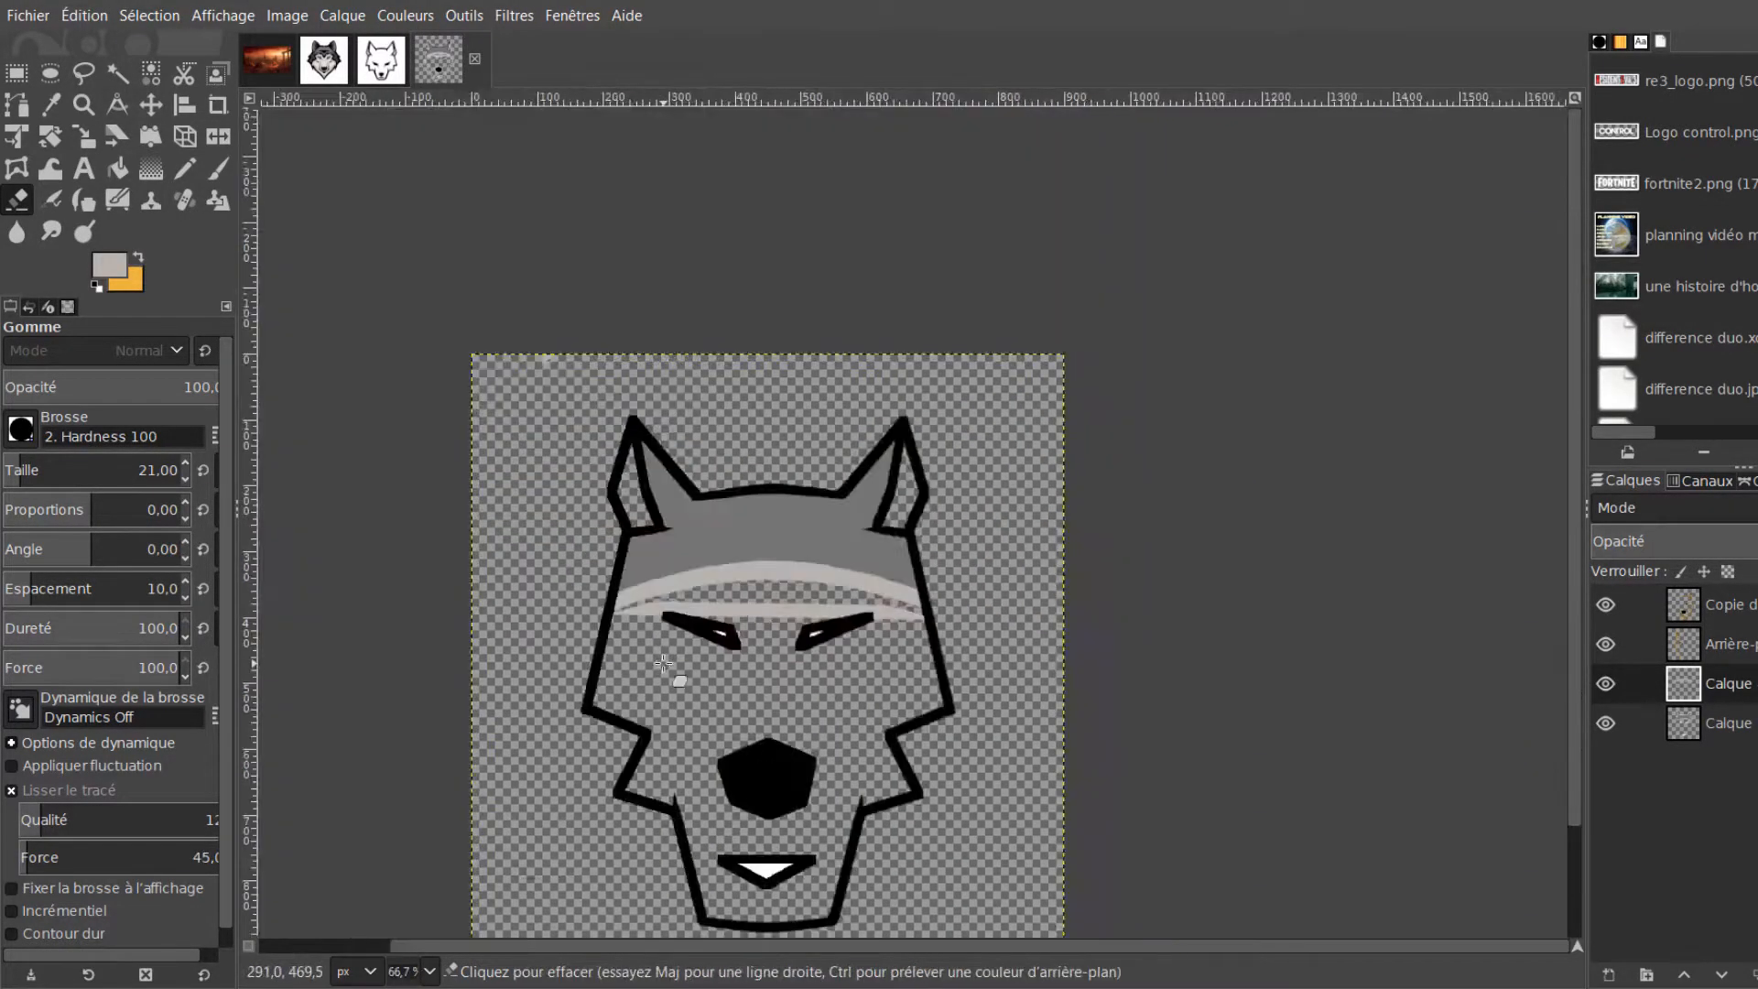
pyautogui.moveTo(1572, 527); pyautogui.dragTo(1566, 643)
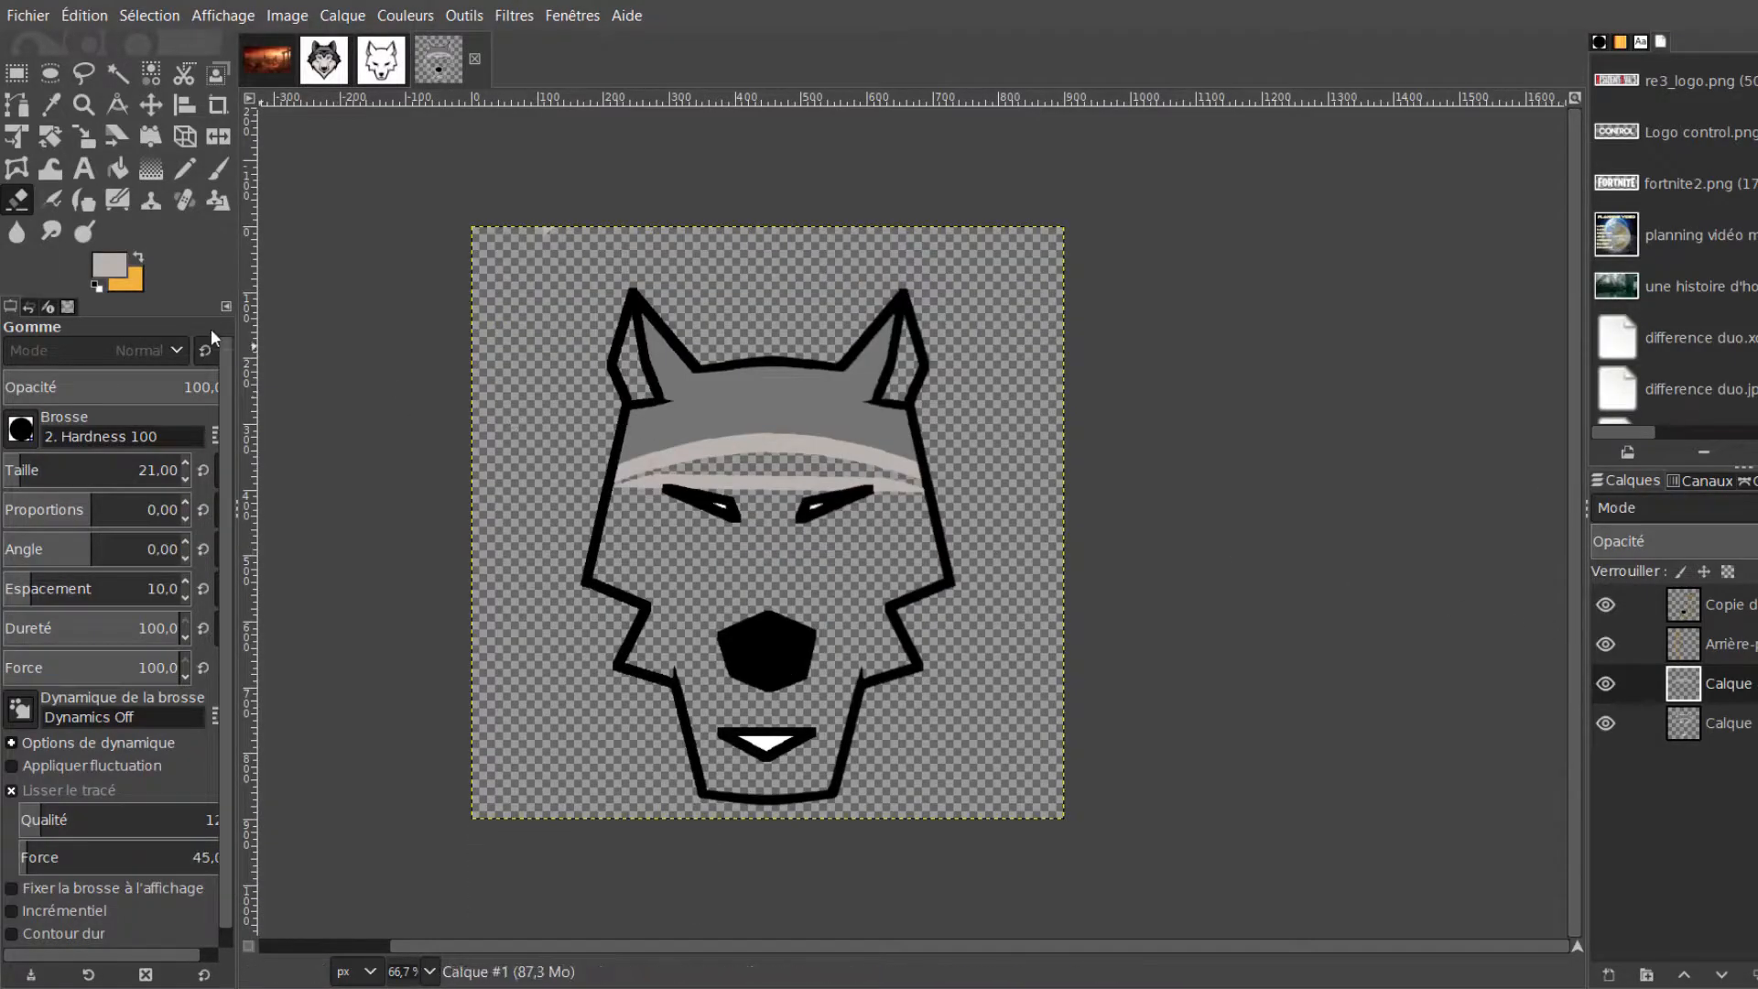
pyautogui.click(180, 170)
pyautogui.scroll(2, 757, 592)
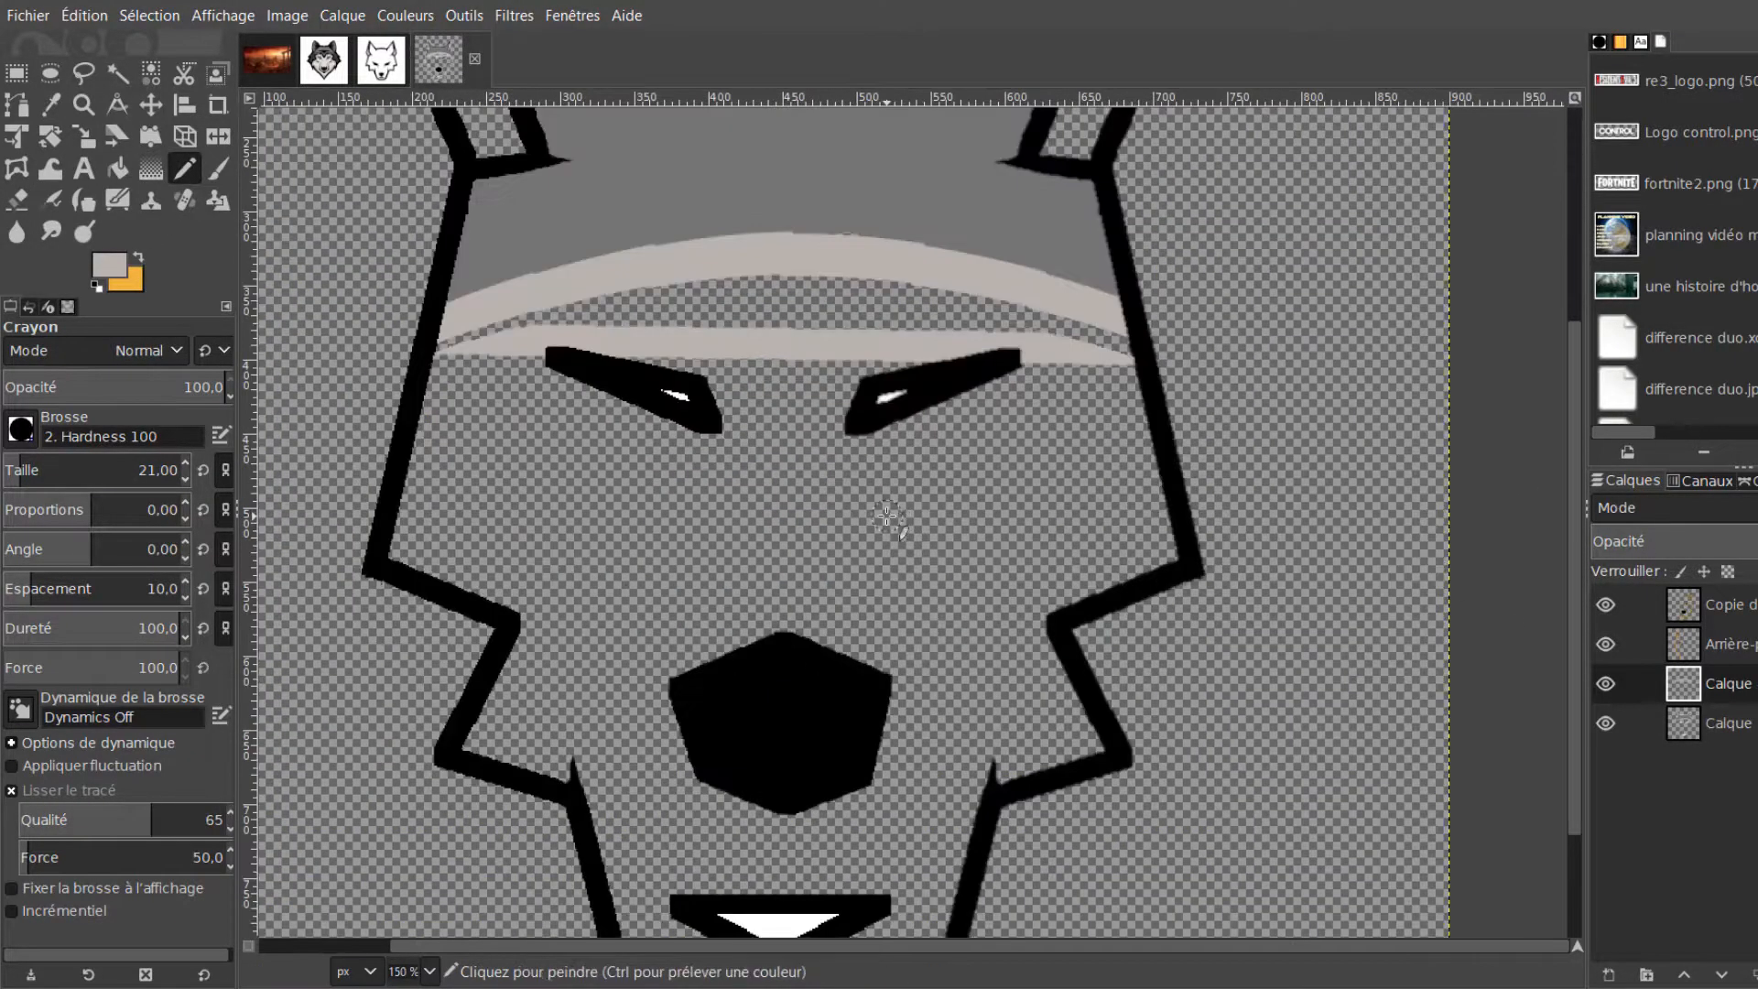
pyautogui.scroll(-2, 772, 853)
pyautogui.click(33, 465)
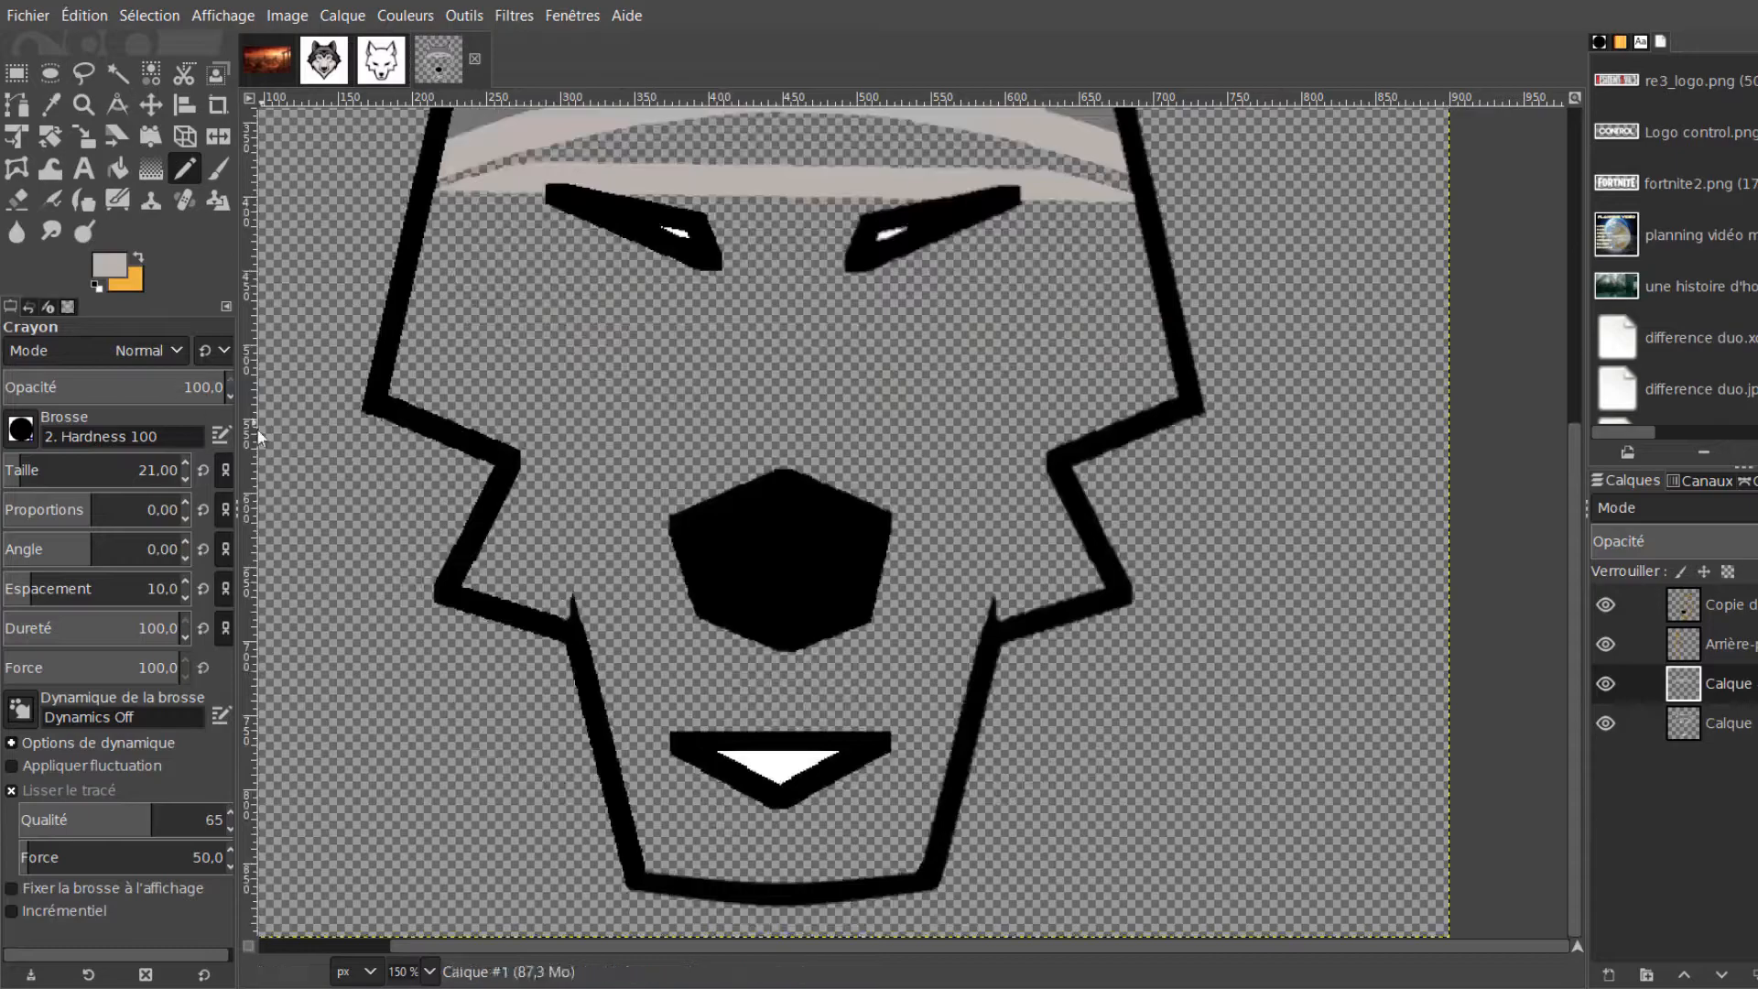
pyautogui.scroll(-1, 480, 456)
pyautogui.moveTo(896, 284)
pyautogui.mouseDown()
pyautogui.moveTo(663, 247)
pyautogui.moveTo(542, 255)
pyautogui.moveTo(460, 291)
pyautogui.moveTo(449, 371)
pyautogui.moveTo(482, 433)
pyautogui.moveTo(529, 450)
pyautogui.mouseUp()
pyautogui.click(29, 306)
pyautogui.click(82, 865)
pyautogui.click(10, 307)
pyautogui.moveTo(475, 284)
pyautogui.mouseDown()
pyautogui.moveTo(447, 385)
pyautogui.moveTo(459, 418)
pyautogui.moveTo(493, 373)
pyautogui.moveTo(519, 264)
pyautogui.moveTo(526, 426)
pyautogui.moveTo(532, 312)
pyautogui.moveTo(625, 354)
pyautogui.moveTo(544, 285)
pyautogui.moveTo(632, 271)
pyautogui.moveTo(647, 292)
pyautogui.moveTo(713, 287)
pyautogui.moveTo(636, 256)
pyautogui.moveTo(667, 248)
pyautogui.moveTo(733, 281)
pyautogui.moveTo(841, 271)
pyautogui.moveTo(911, 314)
pyautogui.moveTo(931, 415)
pyautogui.moveTo(740, 372)
pyautogui.moveTo(767, 348)
pyautogui.moveTo(900, 338)
pyautogui.moveTo(865, 345)
pyautogui.moveTo(846, 516)
pyautogui.moveTo(878, 535)
pyautogui.moveTo(842, 527)
pyautogui.moveTo(764, 562)
pyautogui.moveTo(482, 533)
pyautogui.moveTo(530, 423)
pyautogui.moveTo(650, 379)
pyautogui.moveTo(587, 458)
pyautogui.moveTo(598, 489)
pyautogui.moveTo(760, 441)
pyautogui.moveTo(820, 455)
pyautogui.moveTo(567, 551)
pyautogui.moveTo(610, 723)
pyautogui.moveTo(625, 686)
pyautogui.moveTo(756, 586)
pyautogui.moveTo(802, 575)
pyautogui.moveTo(772, 642)
pyautogui.moveTo(612, 621)
pyautogui.moveTo(774, 650)
pyautogui.moveTo(759, 715)
pyautogui.moveTo(685, 725)
pyautogui.mouseUp()
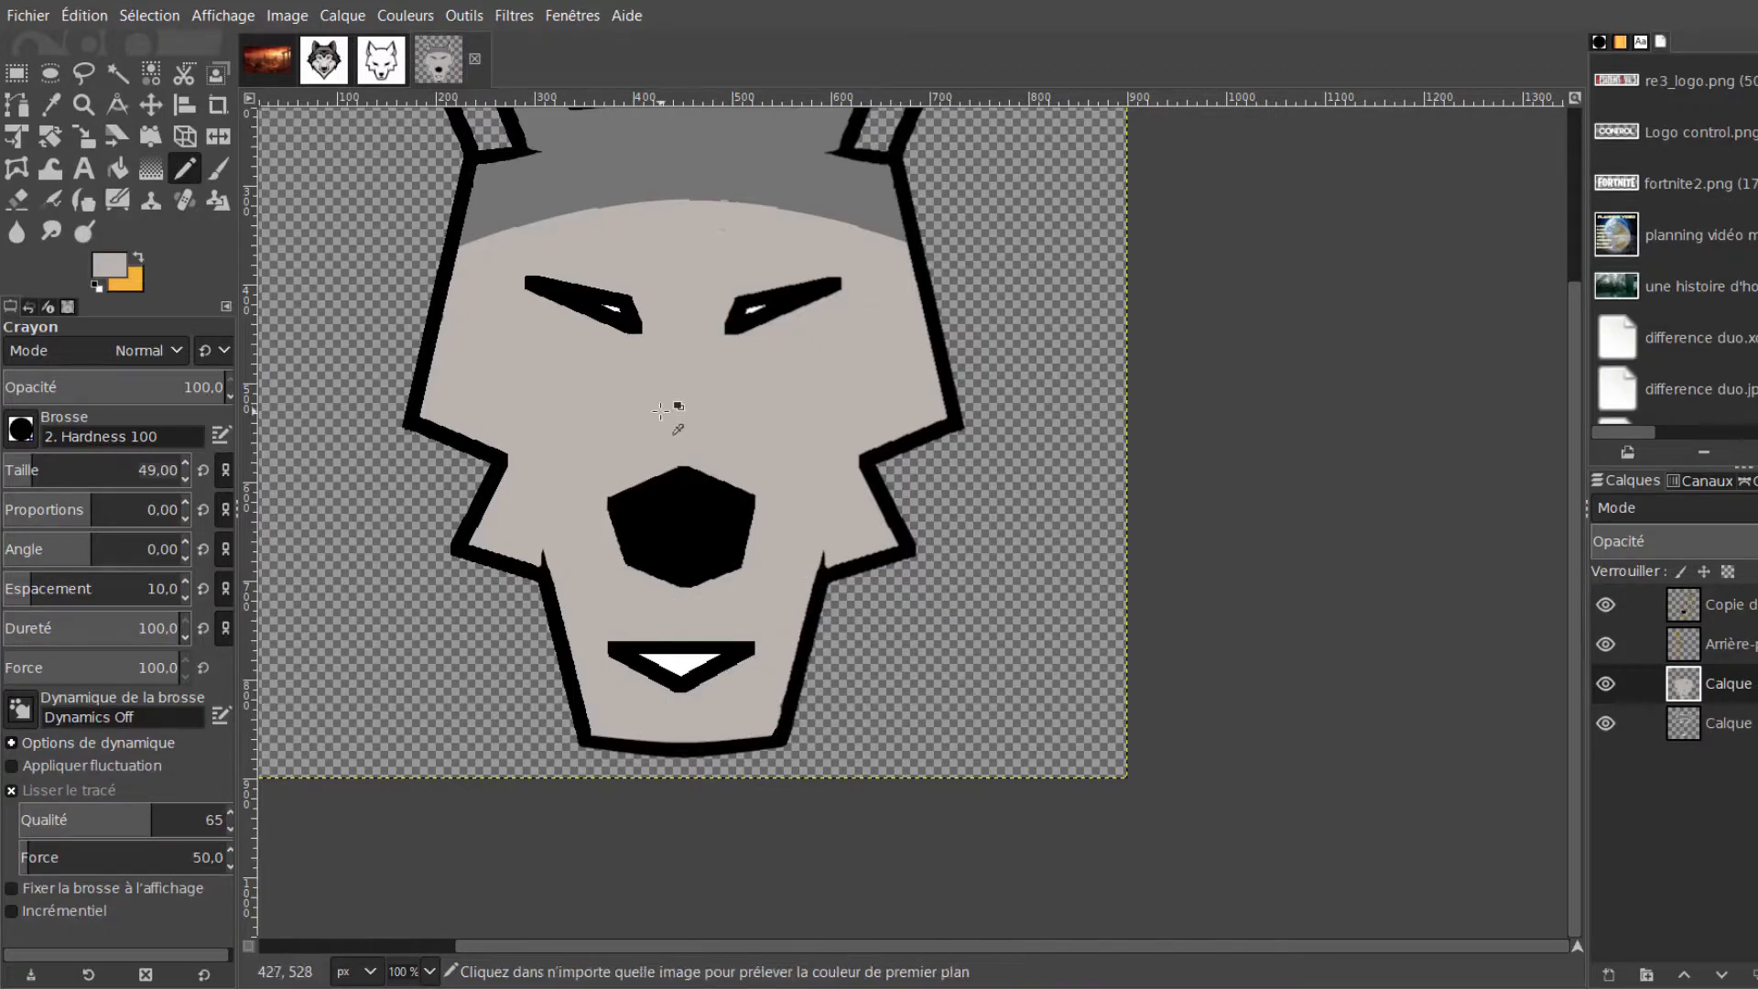
# Pick the dark gray fur colour from the blue-eyed wolf reference and fill the outer sections of both ears with the Pencil at size 16
pyautogui.keyDown('ctrl'); pyautogui.scroll(-1, 675, 408); pyautogui.keyUp('ctrl')
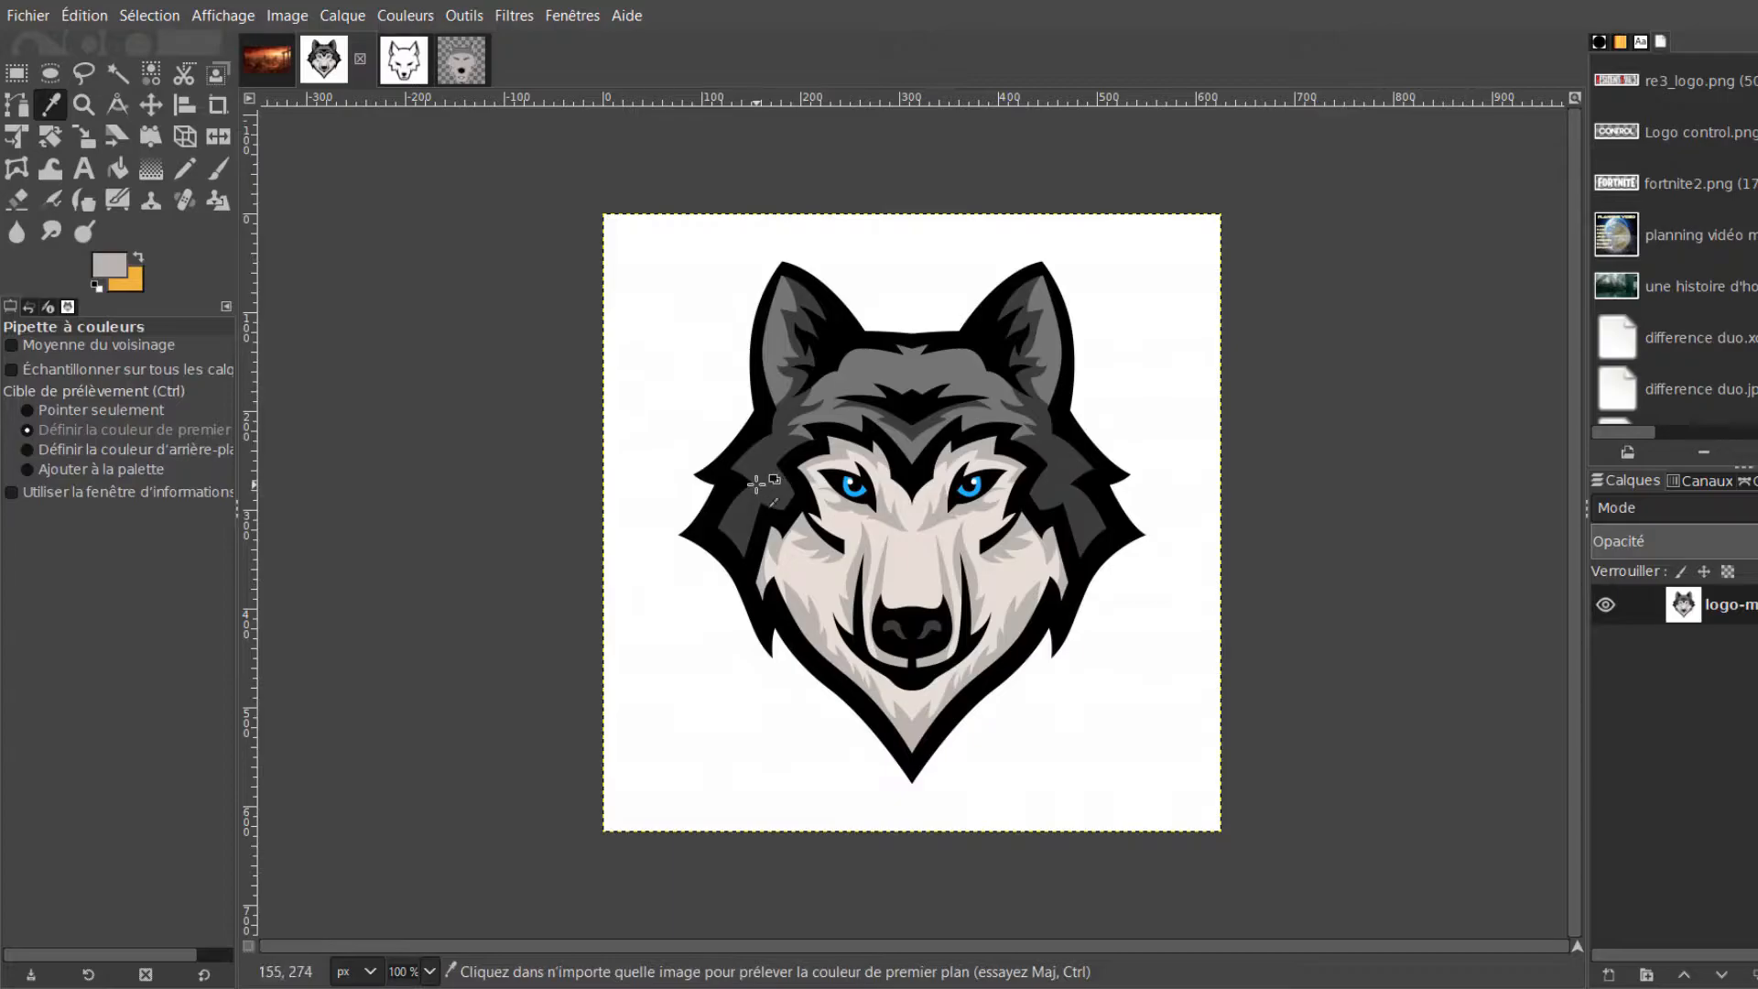
pyautogui.click(470, 72)
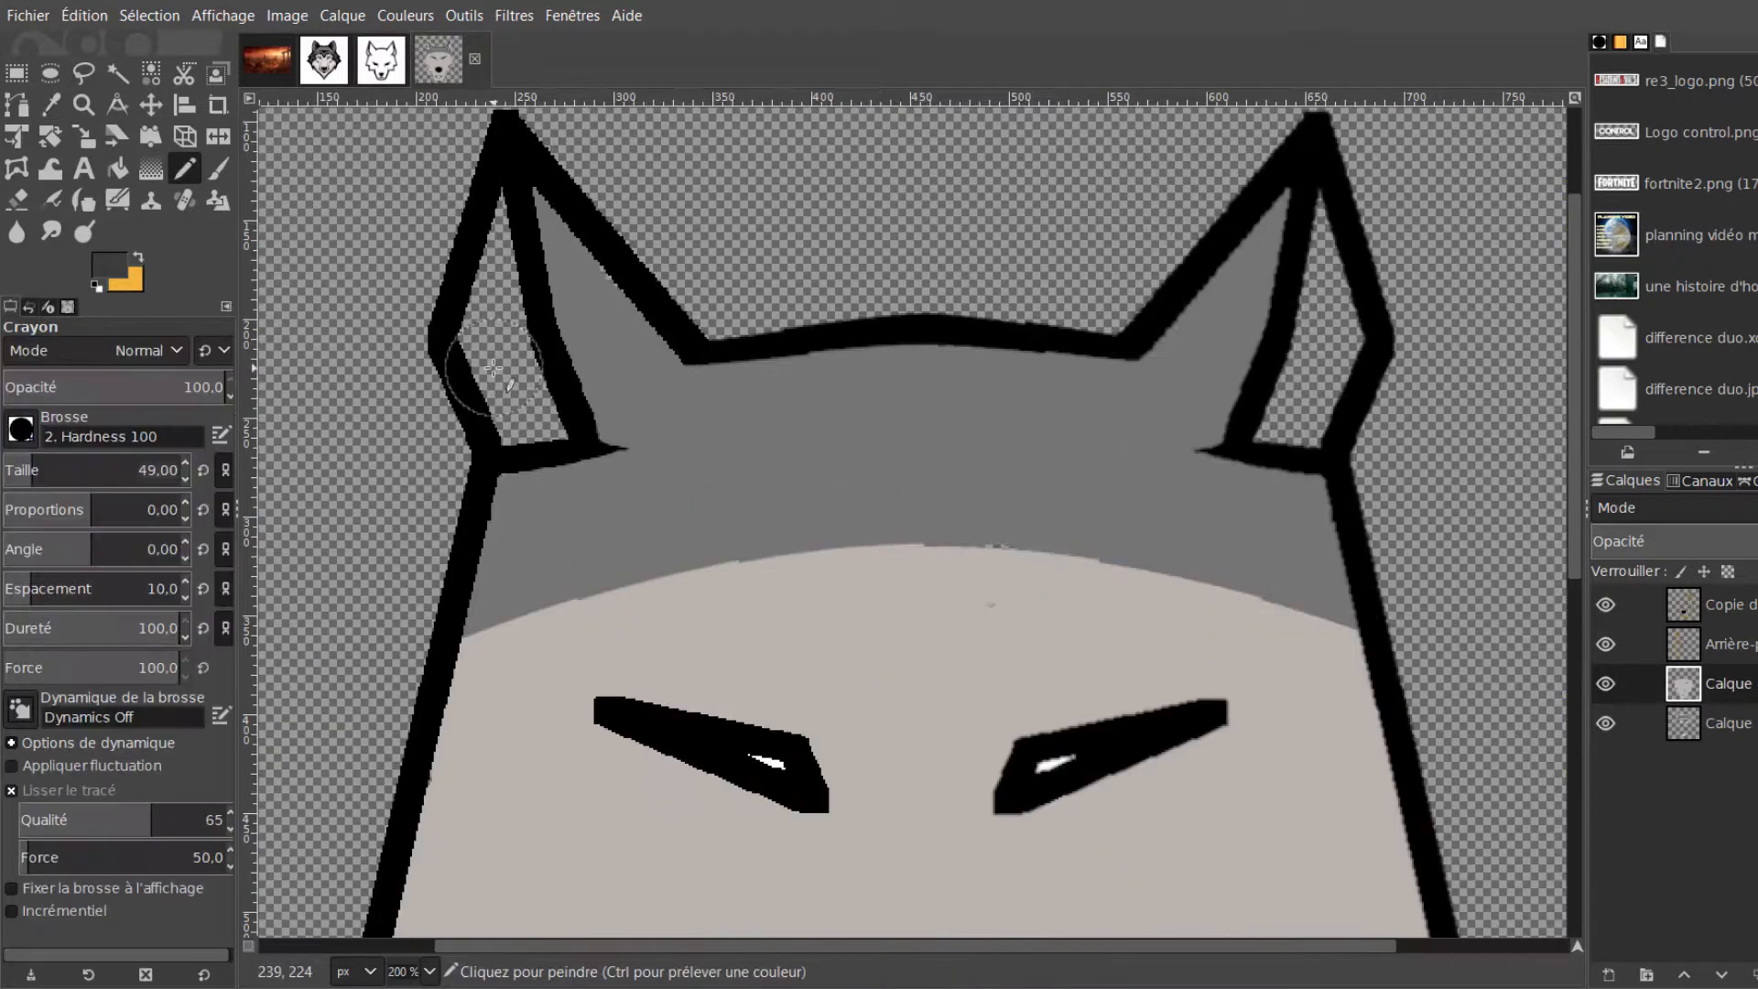
pyautogui.click(18, 467)
pyautogui.moveTo(504, 440)
pyautogui.mouseDown()
pyautogui.moveTo(544, 401)
pyautogui.moveTo(471, 334)
pyautogui.moveTo(505, 370)
pyautogui.mouseUp()
pyautogui.moveTo(1313, 197)
pyautogui.mouseDown()
pyautogui.moveTo(1319, 441)
pyautogui.moveTo(1341, 380)
pyautogui.moveTo(1287, 427)
pyautogui.mouseUp()
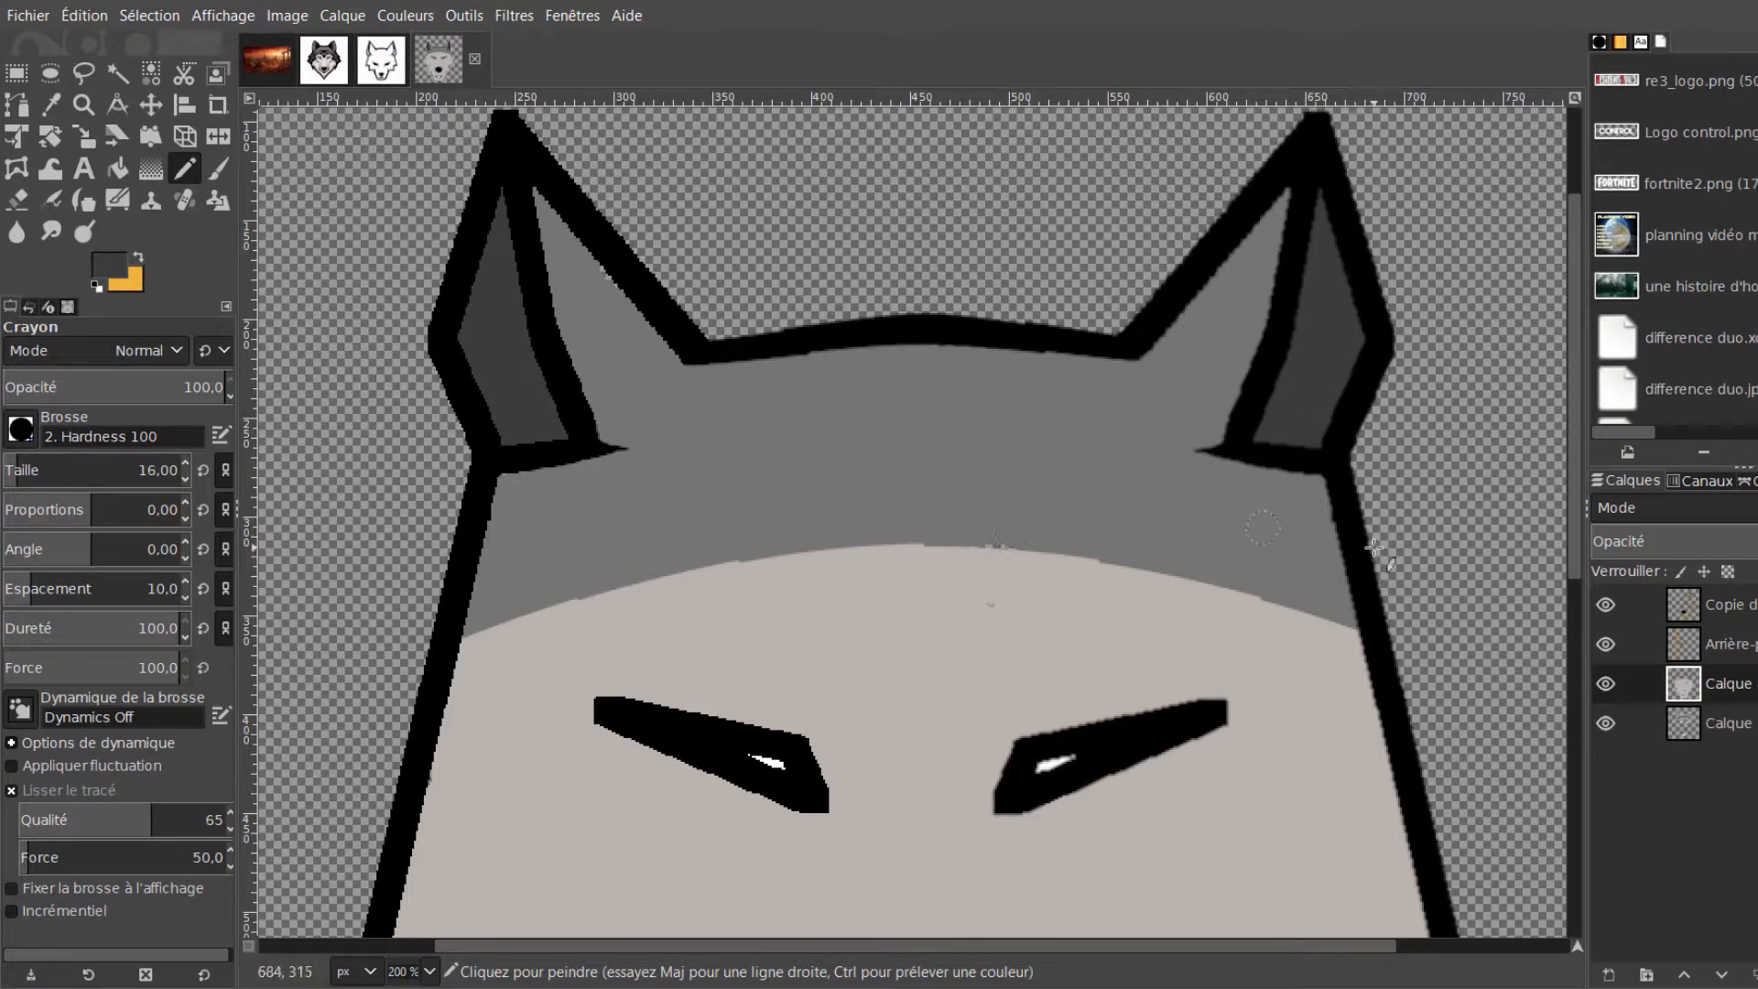
# Pick the forehead gray and touch up the gaps beside the left ear and above the arch on the bottom layer with the Pencil
pyautogui.click(1661, 720)
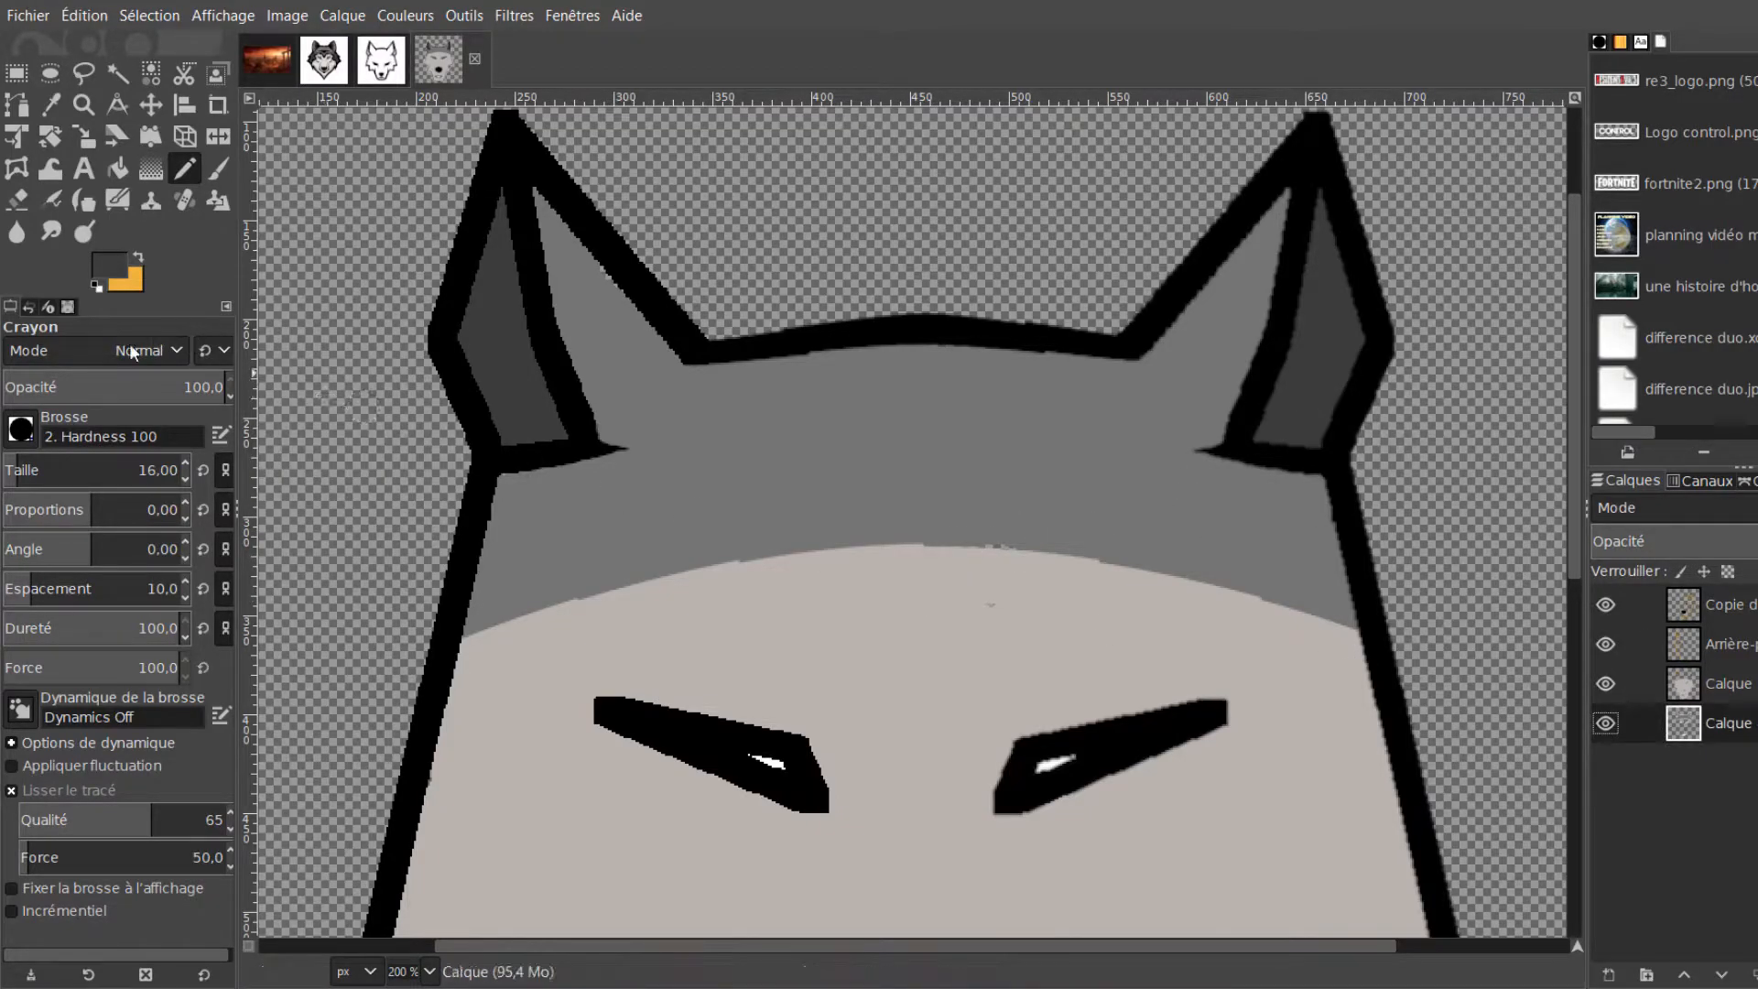
pyautogui.click(55, 107)
pyautogui.click(992, 455)
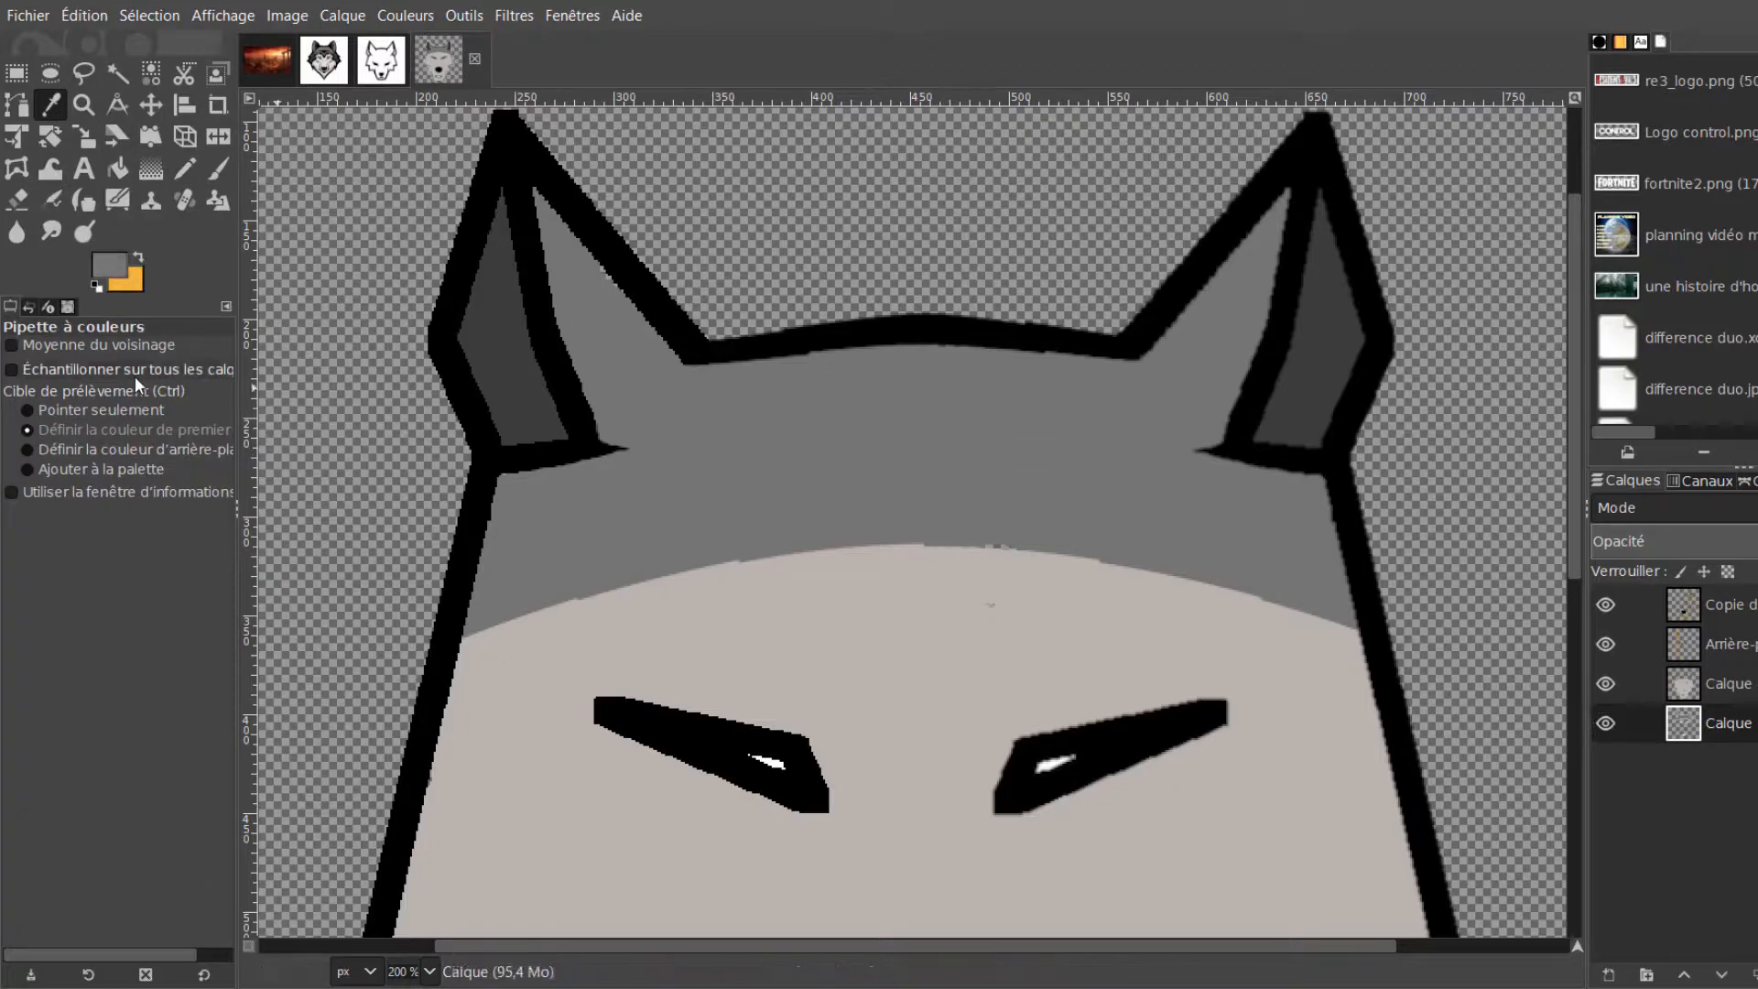
pyautogui.press('n')
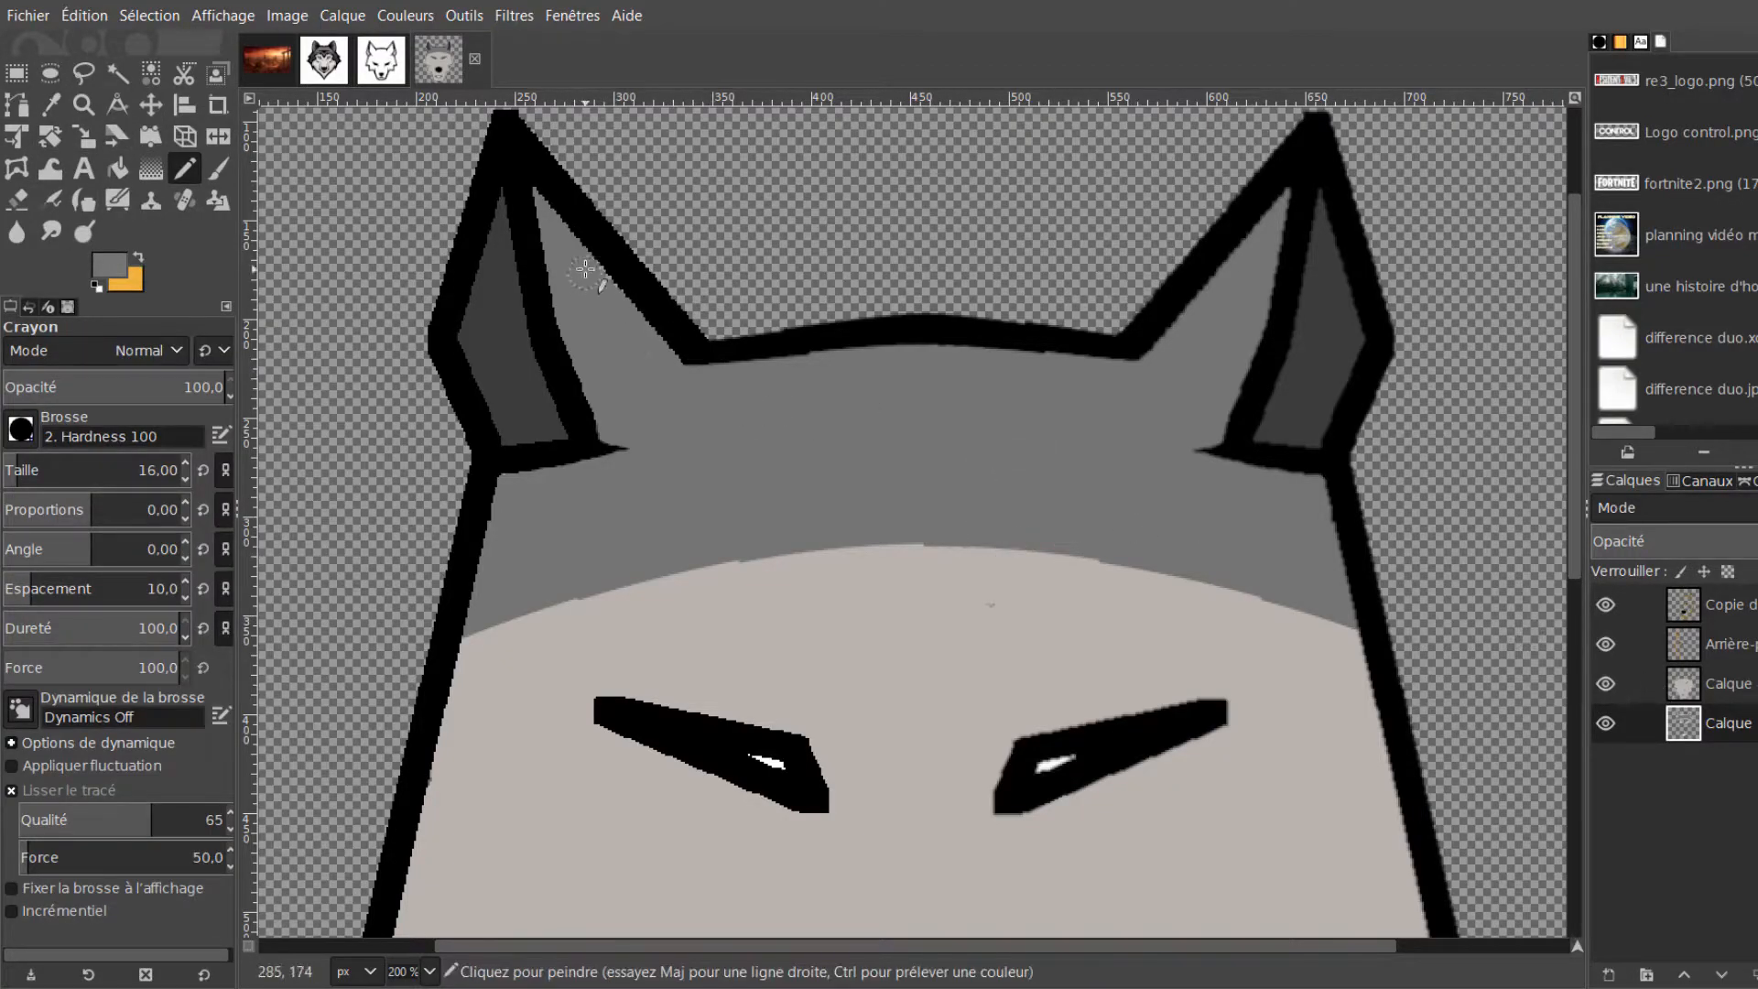
# Pick the face beige and touch up the forehead arch on the beige layer with the Pencil at size 16
pyautogui.click(1672, 693)
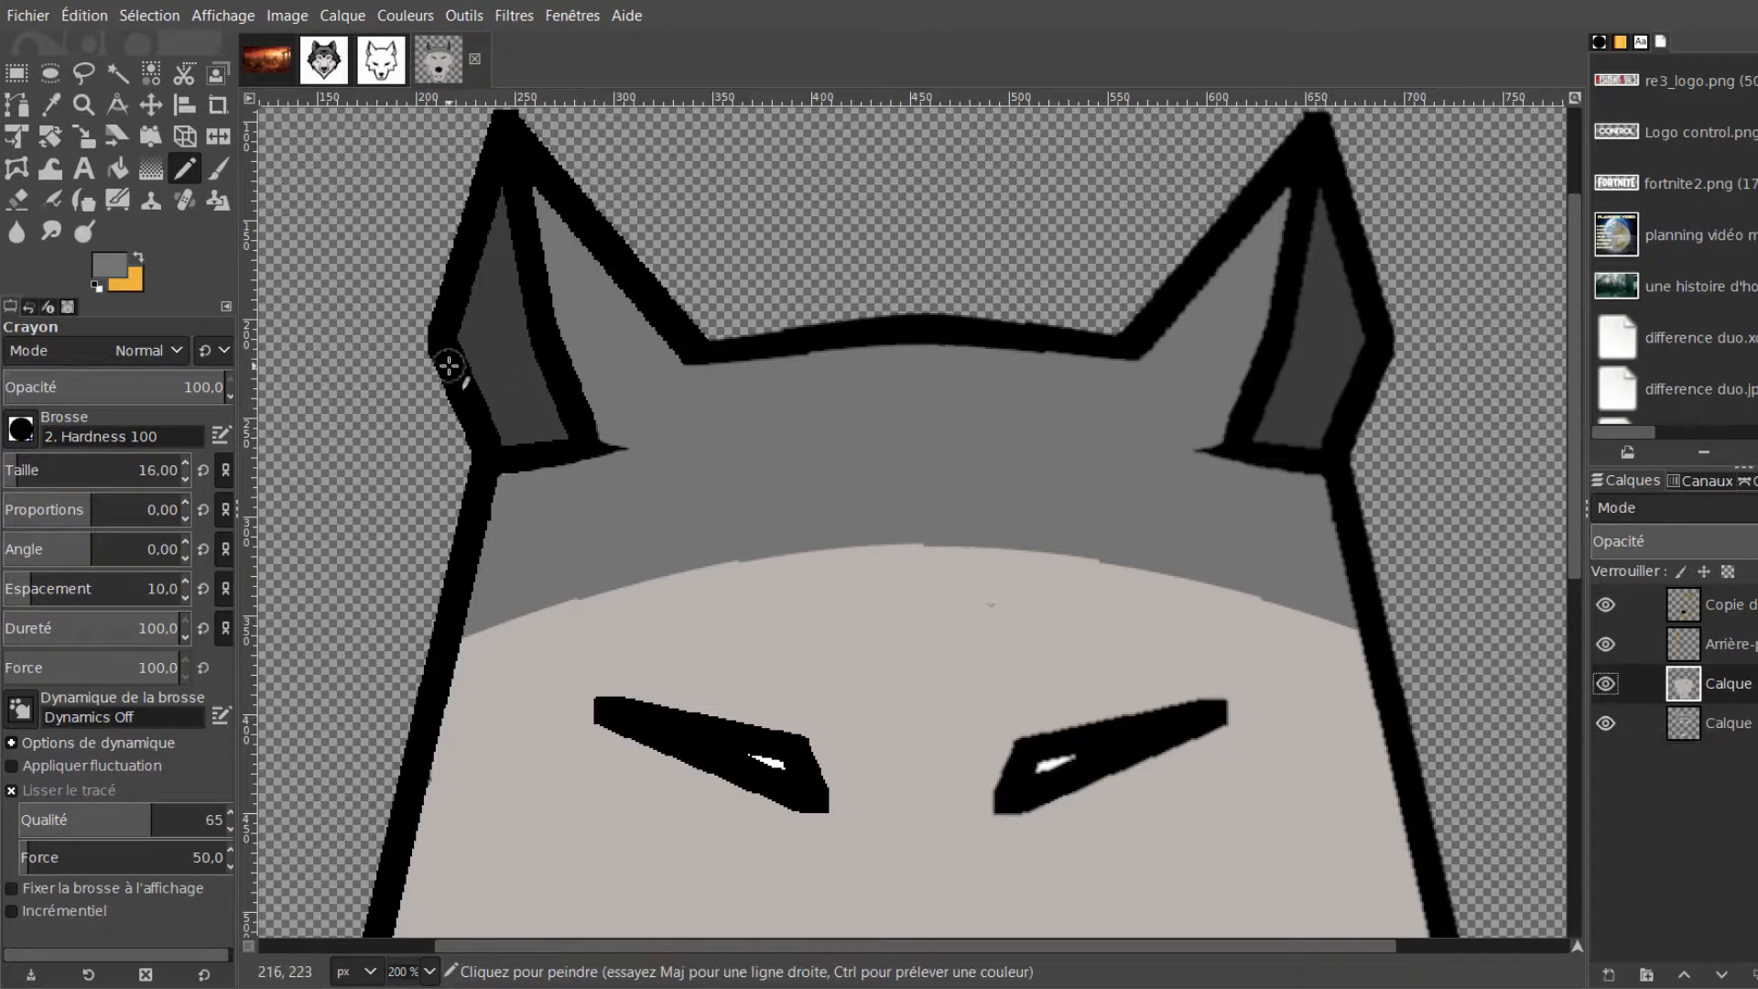
pyautogui.click(51, 104)
pyautogui.click(883, 590)
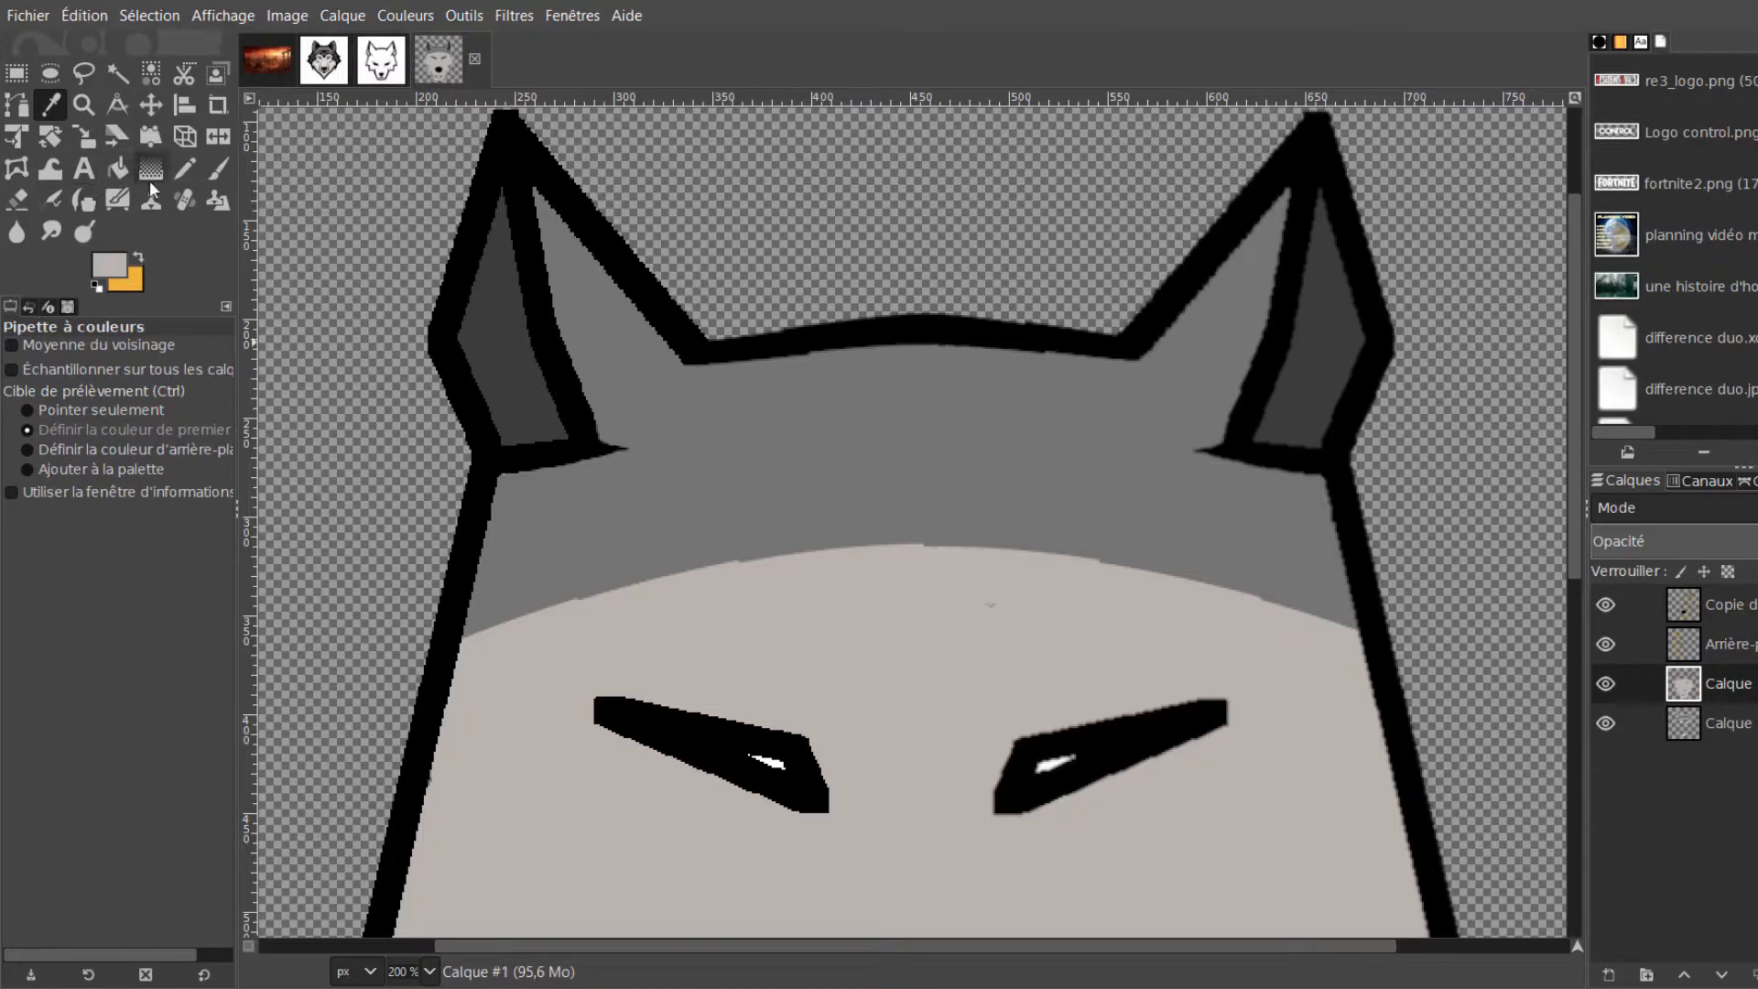
pyautogui.click(184, 168)
pyautogui.hotkey('shift', 'ctrl', 'j')
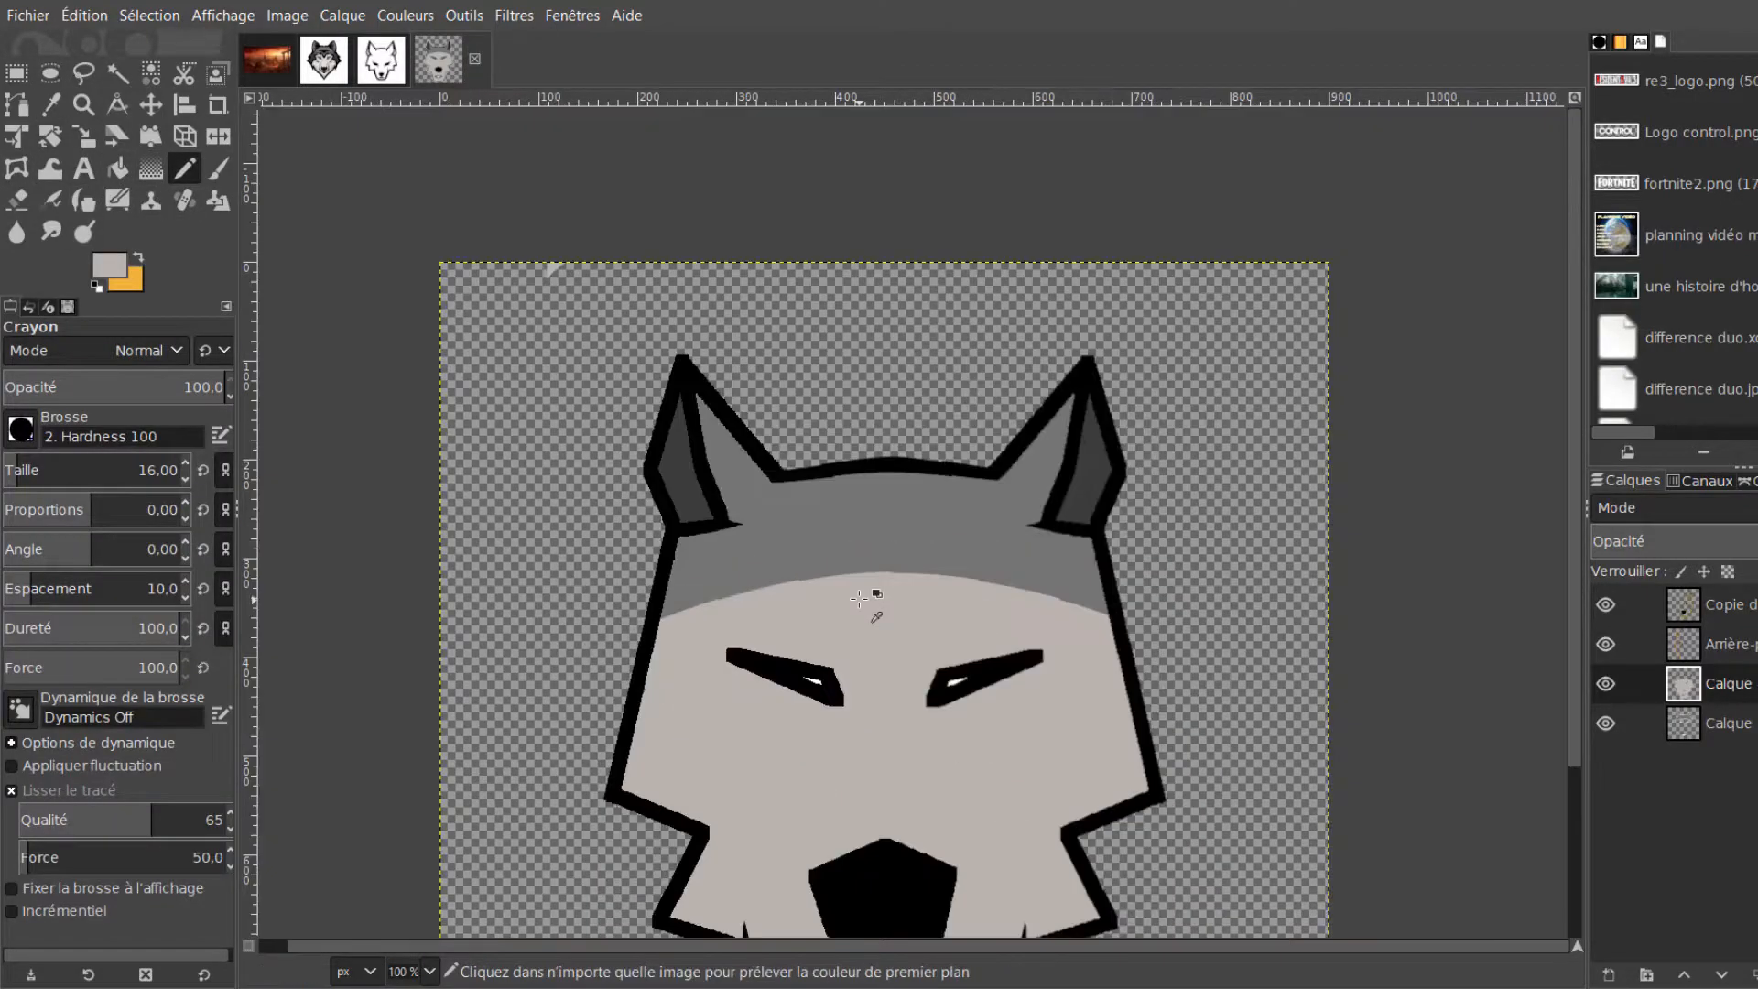
# Duplicate the bottom layer with the gray forehead and rotate the copy by about -179°
pyautogui.click(337, 51)
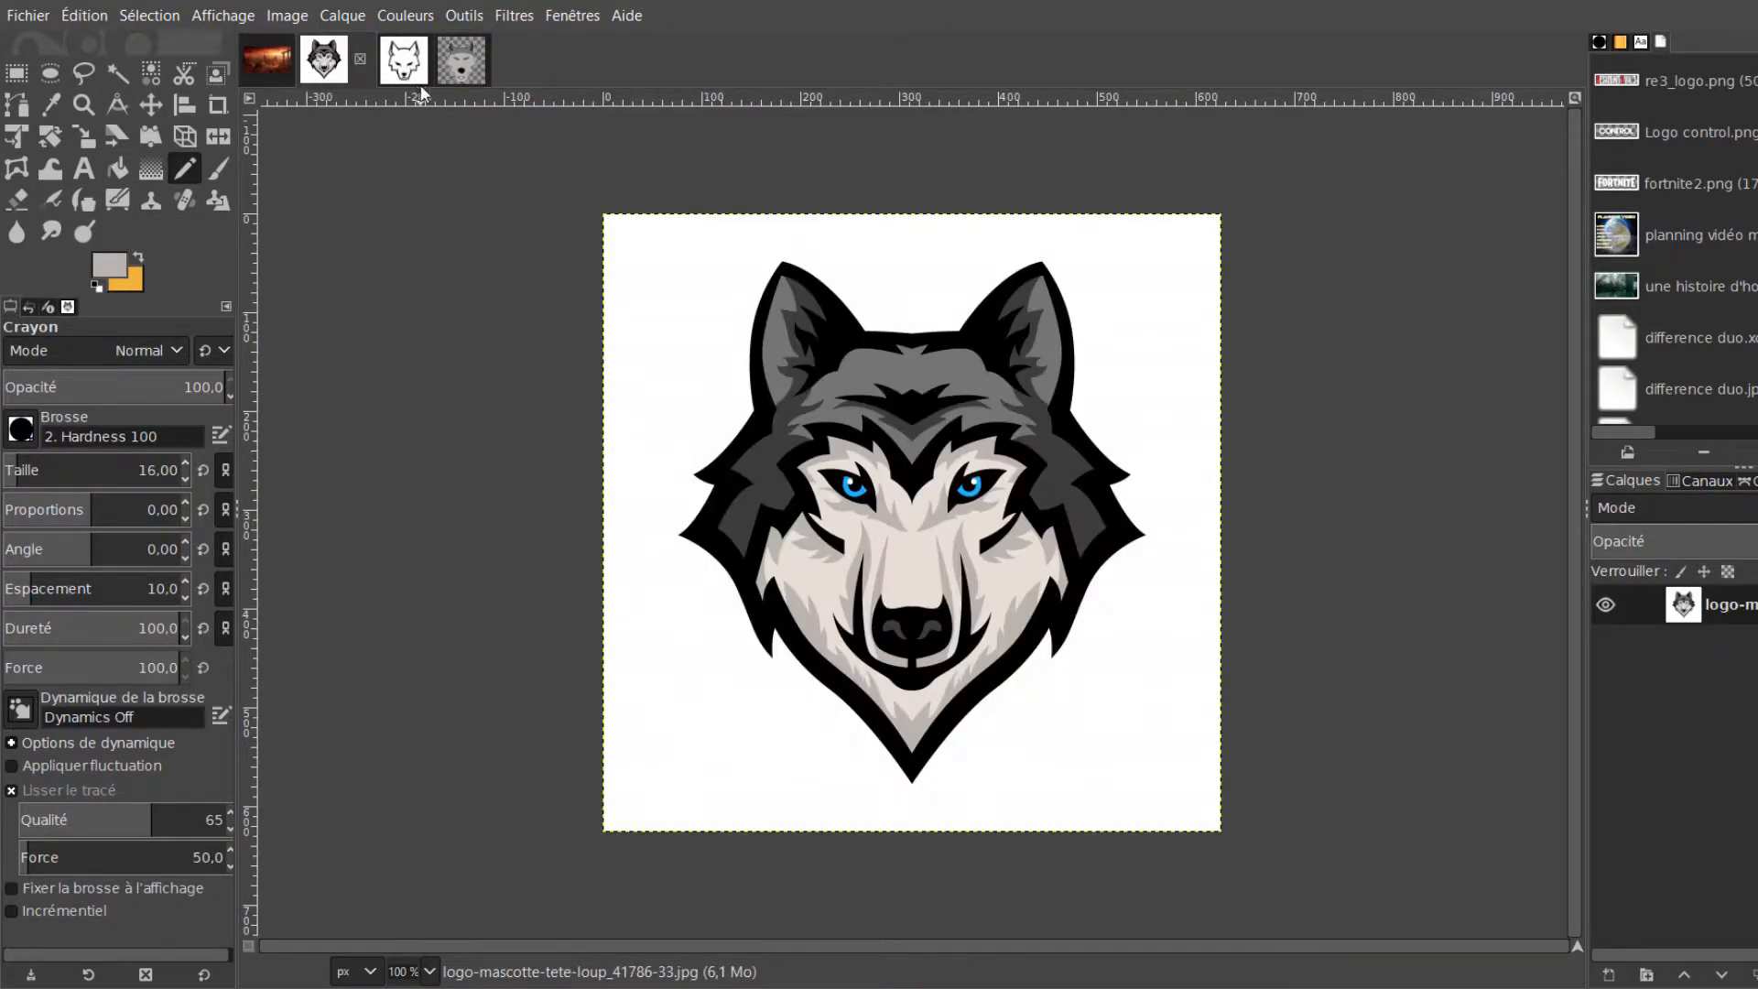
pyautogui.click(467, 61)
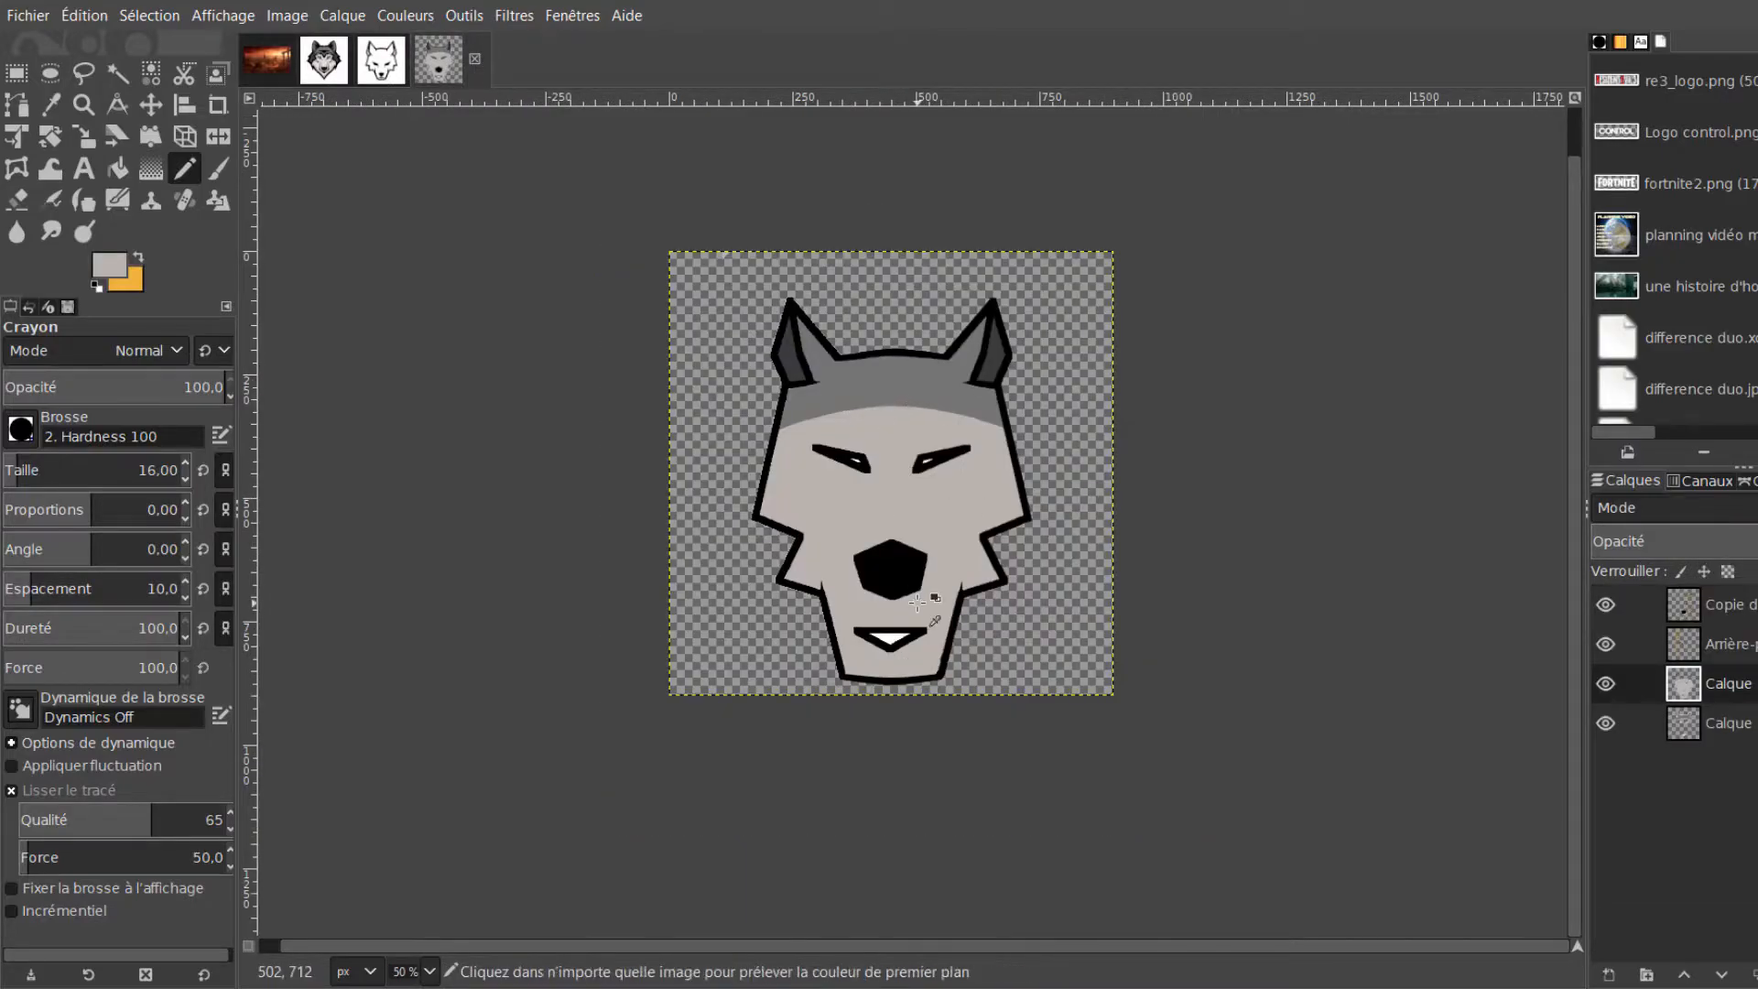
pyautogui.scroll(2, 893, 452)
pyautogui.click(1662, 729)
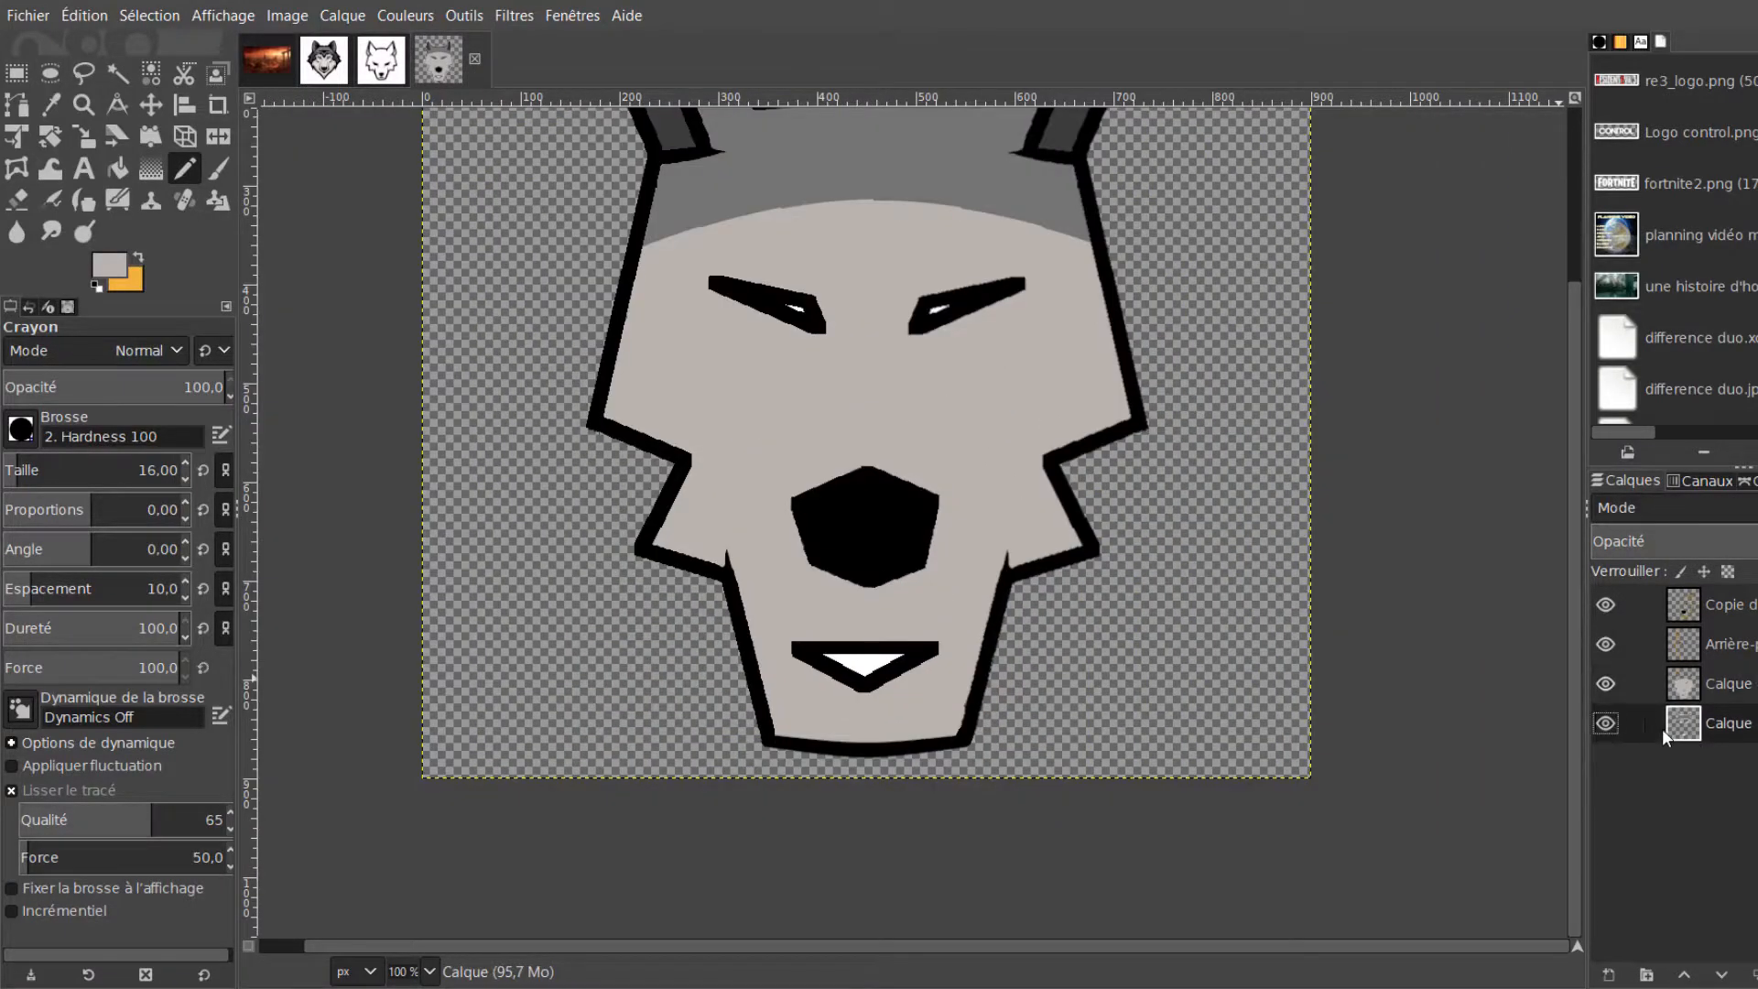
pyautogui.hotkey('shift', 'ctrl', 'd')
pyautogui.press('-')
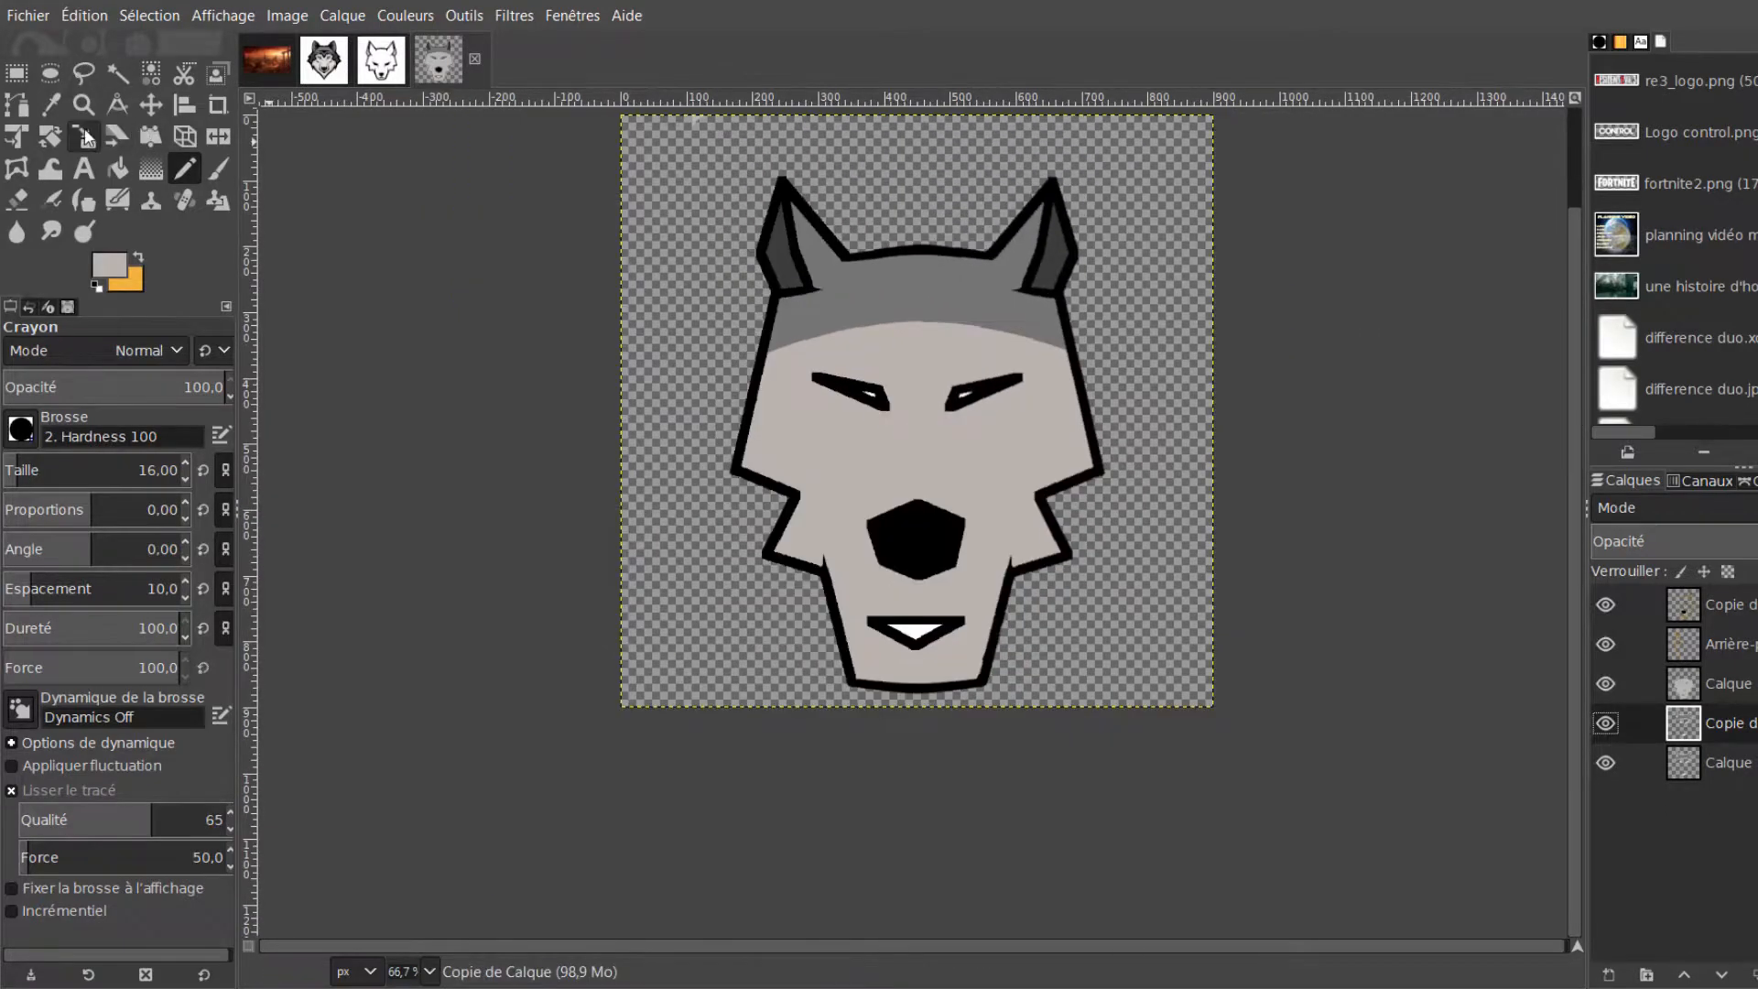
pyautogui.click(75, 140)
pyautogui.moveTo(1088, 227); pyautogui.dragTo(786, 610)
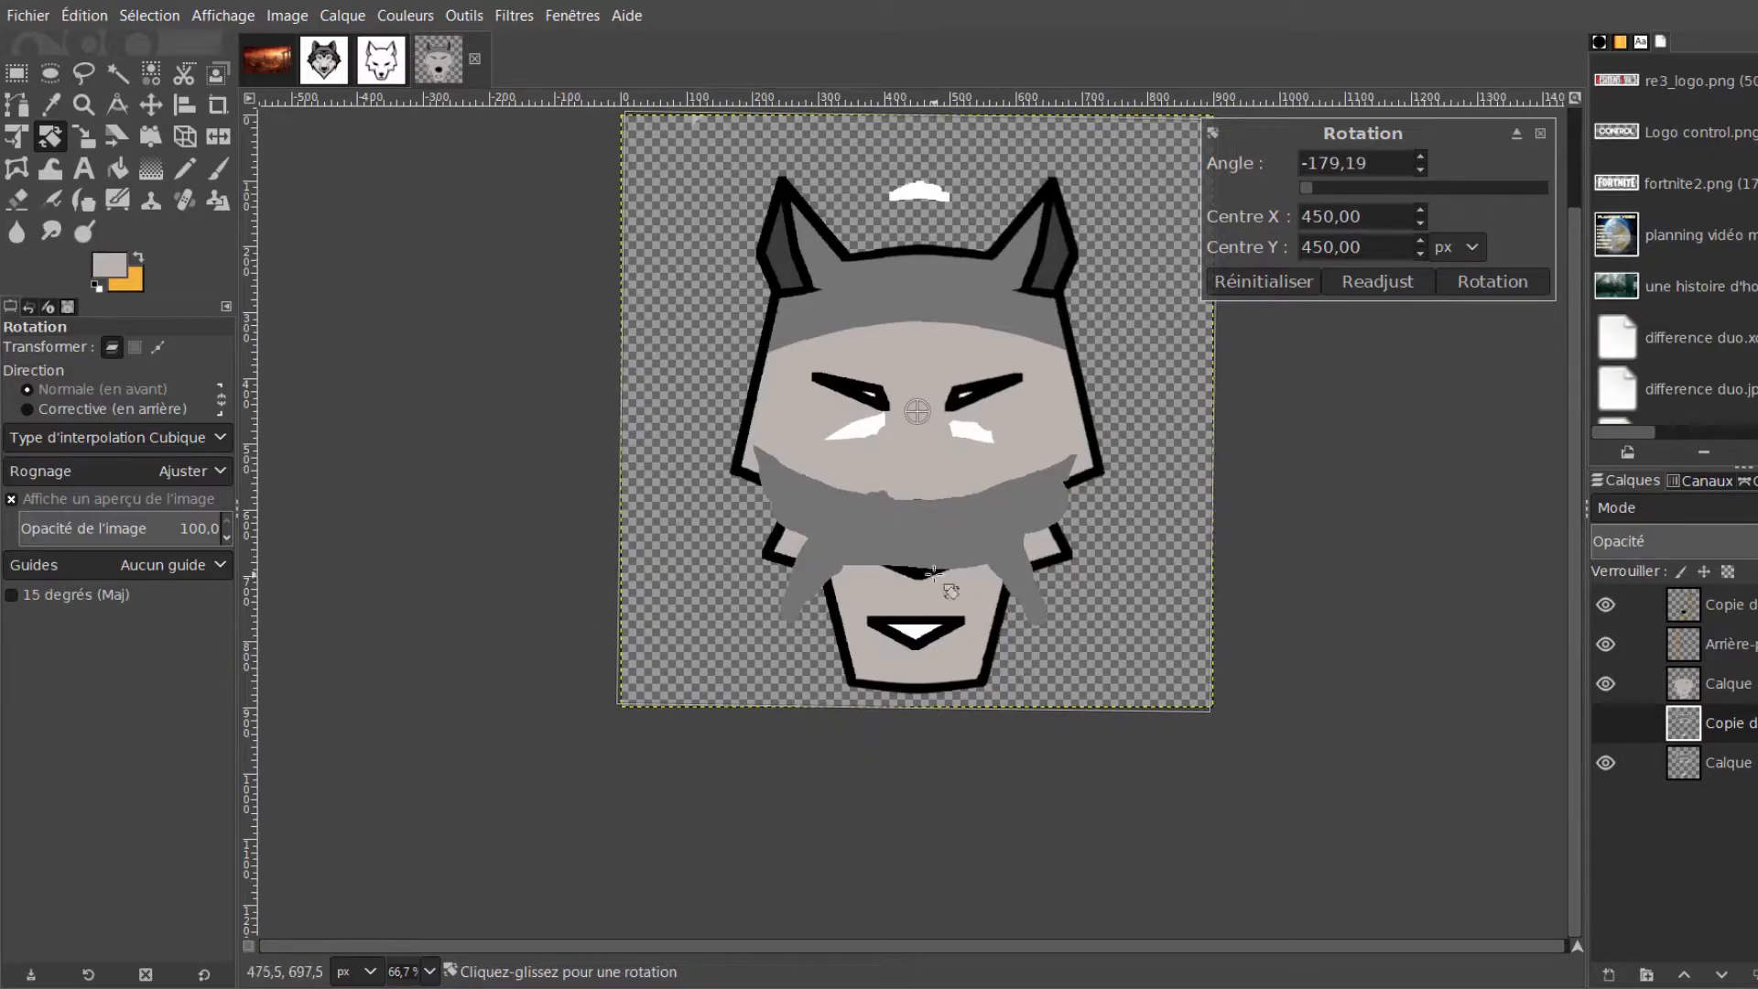
# Move the rotated gray copy straight down over the chin and raise it above the beige face layer
pyautogui.click(151, 105)
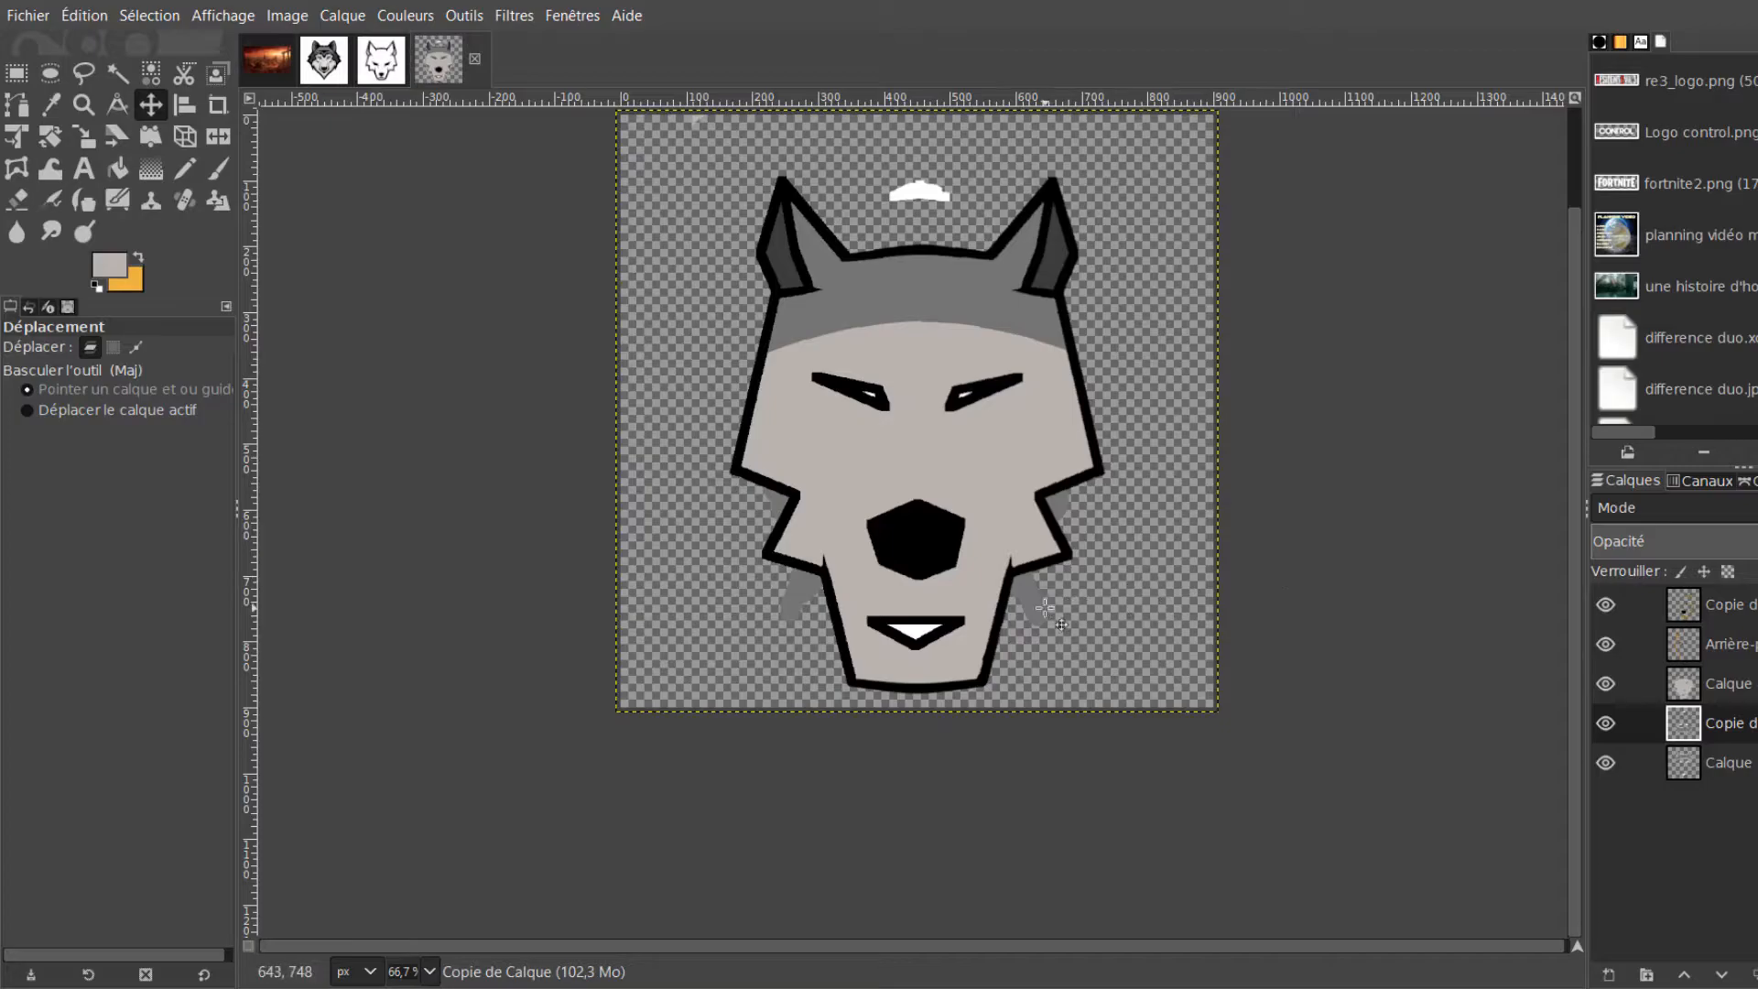
pyautogui.press('Down')
pyautogui.press('Down')
pyautogui.press('Down')
pyautogui.press('Down')
pyautogui.press('Down')
pyautogui.press('Down')
pyautogui.press('Down')
pyautogui.press('Down')
pyautogui.press('Down')
pyautogui.press('Down')
pyautogui.press('Down')
pyautogui.press('Down')
pyautogui.press('Down')
pyautogui.press('Down')
pyautogui.press('Down')
pyautogui.press('Down')
pyautogui.press('Down')
pyautogui.press('Down')
pyautogui.press('Down')
pyautogui.press('Down')
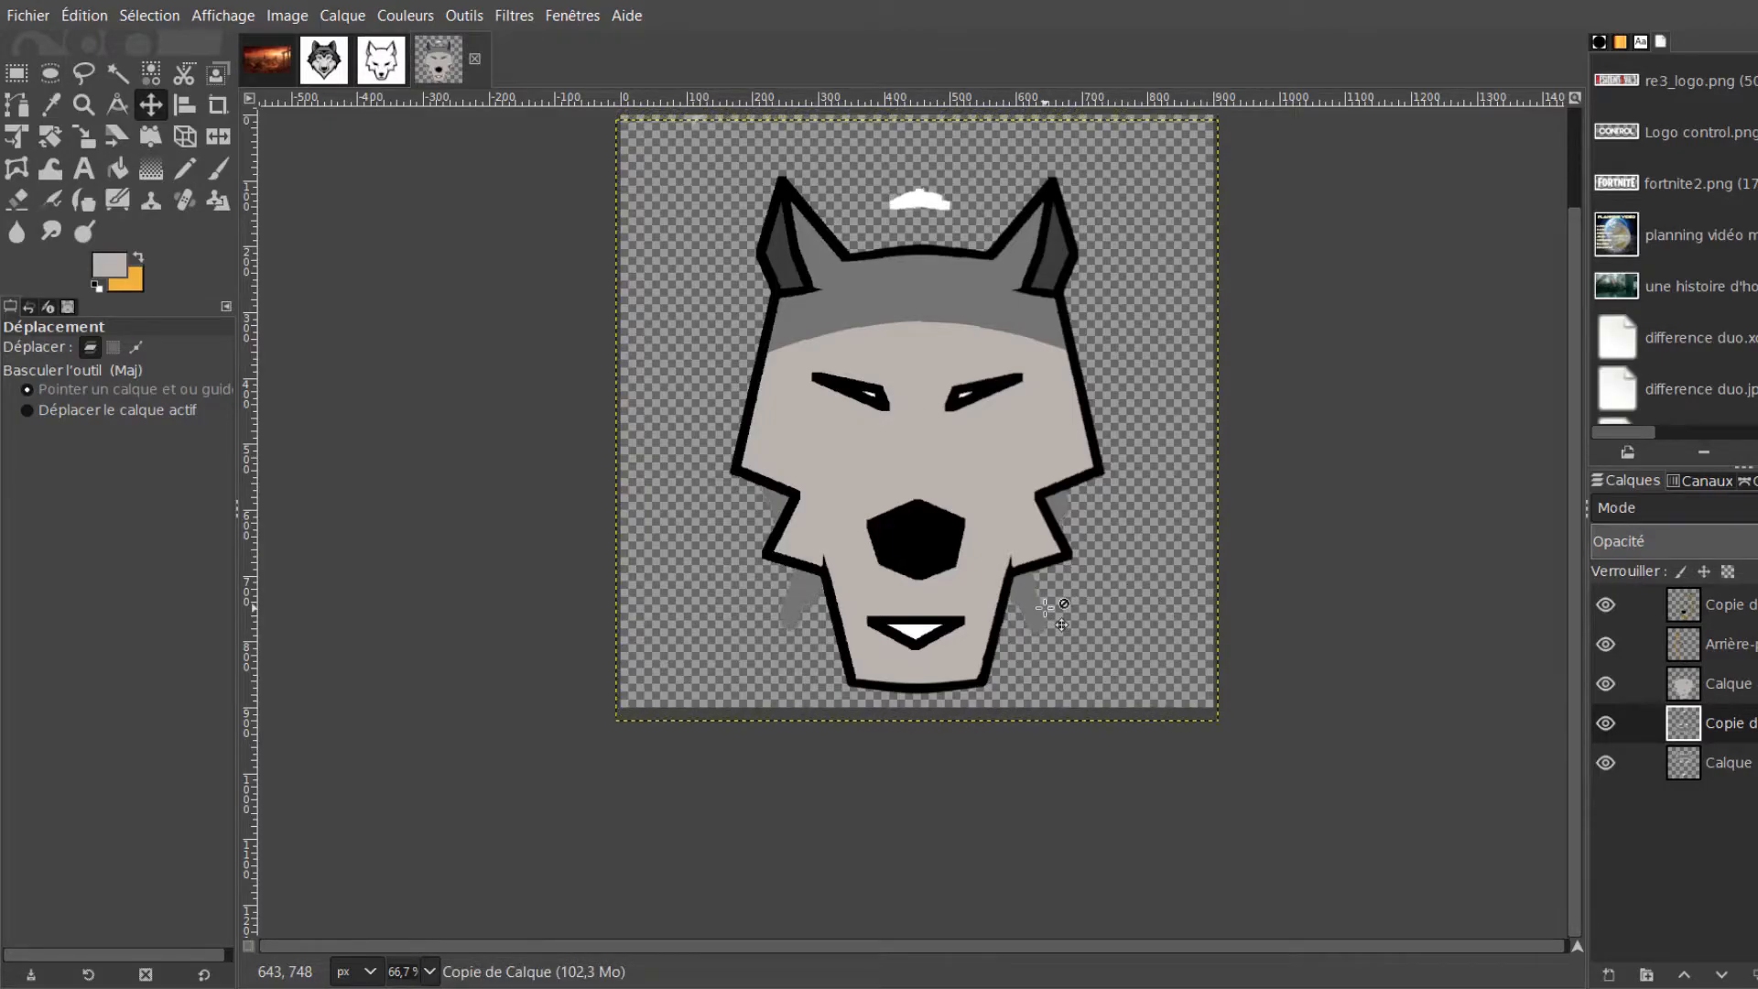
pyautogui.press('Down')
pyautogui.press('Down')
pyautogui.press('Down')
pyautogui.press('Down')
pyautogui.press('Down')
pyautogui.press('Down')
pyautogui.press('Down')
pyautogui.press('Down')
pyautogui.press('Down')
pyautogui.press('Down')
pyautogui.press('Down')
pyautogui.press('Down')
pyautogui.press('Down')
pyautogui.press('Down')
pyautogui.press('Down')
pyautogui.press('Down')
pyautogui.press('Down')
pyautogui.press('Down')
pyautogui.press('Down')
pyautogui.press('Down')
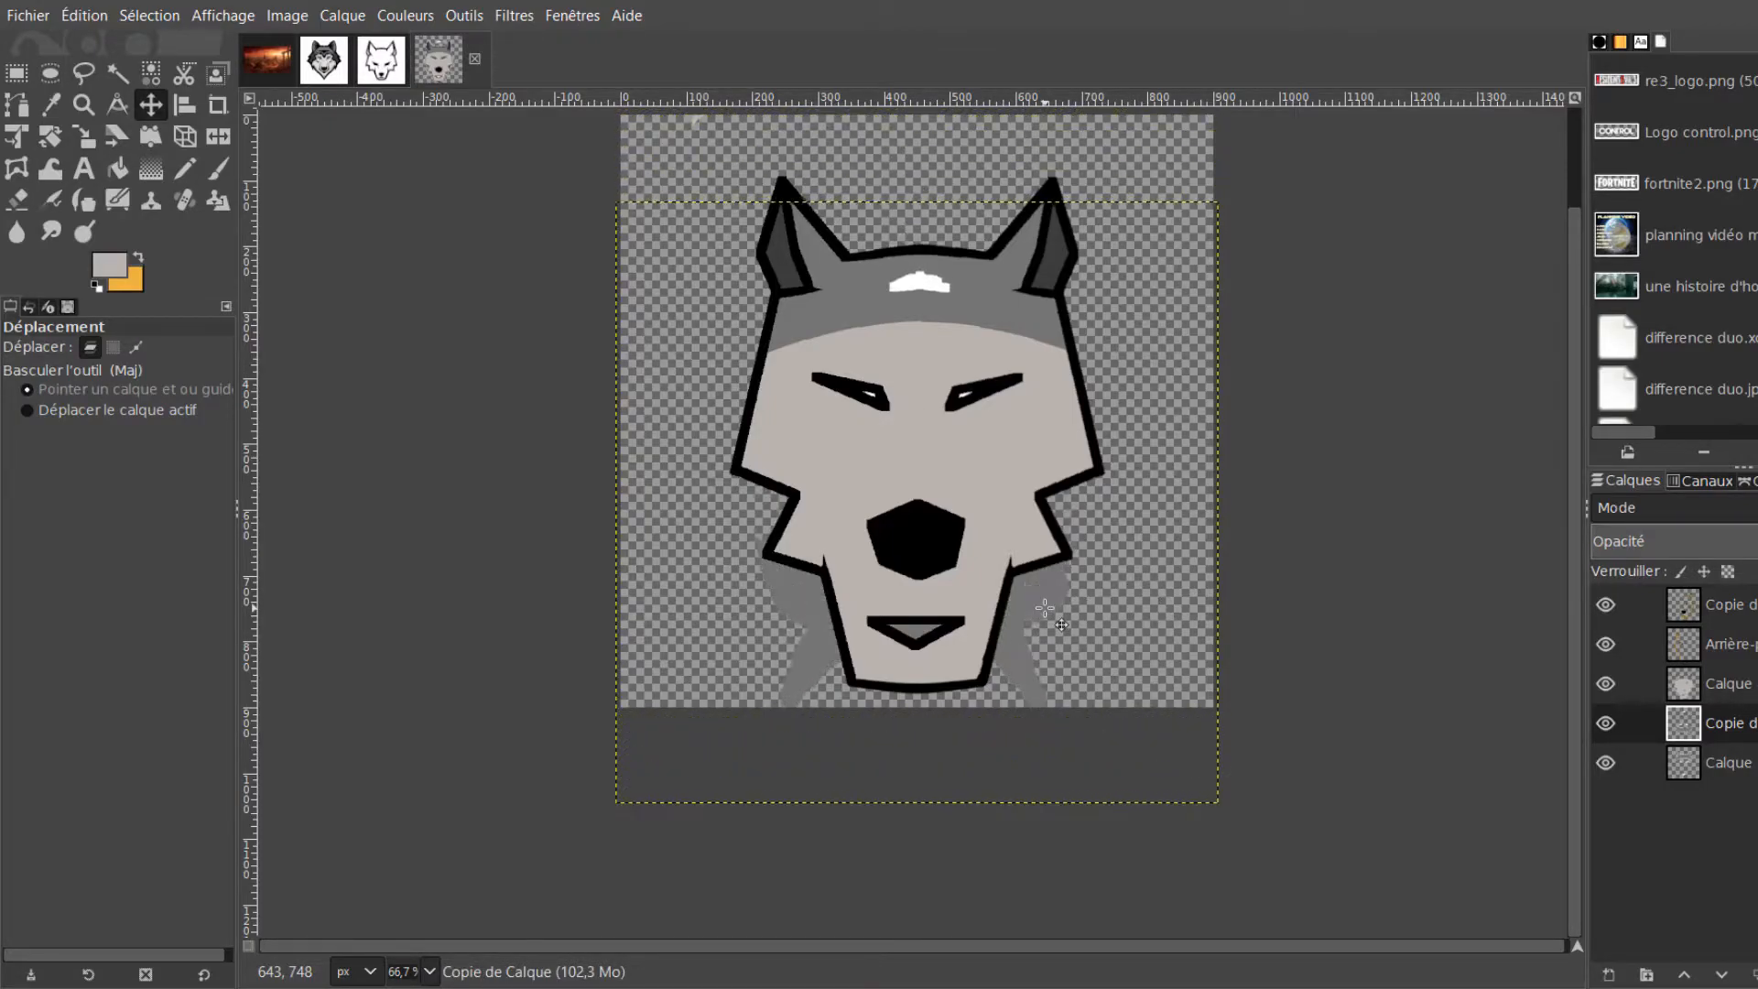
pyautogui.hotkey('shift', 'pageup')
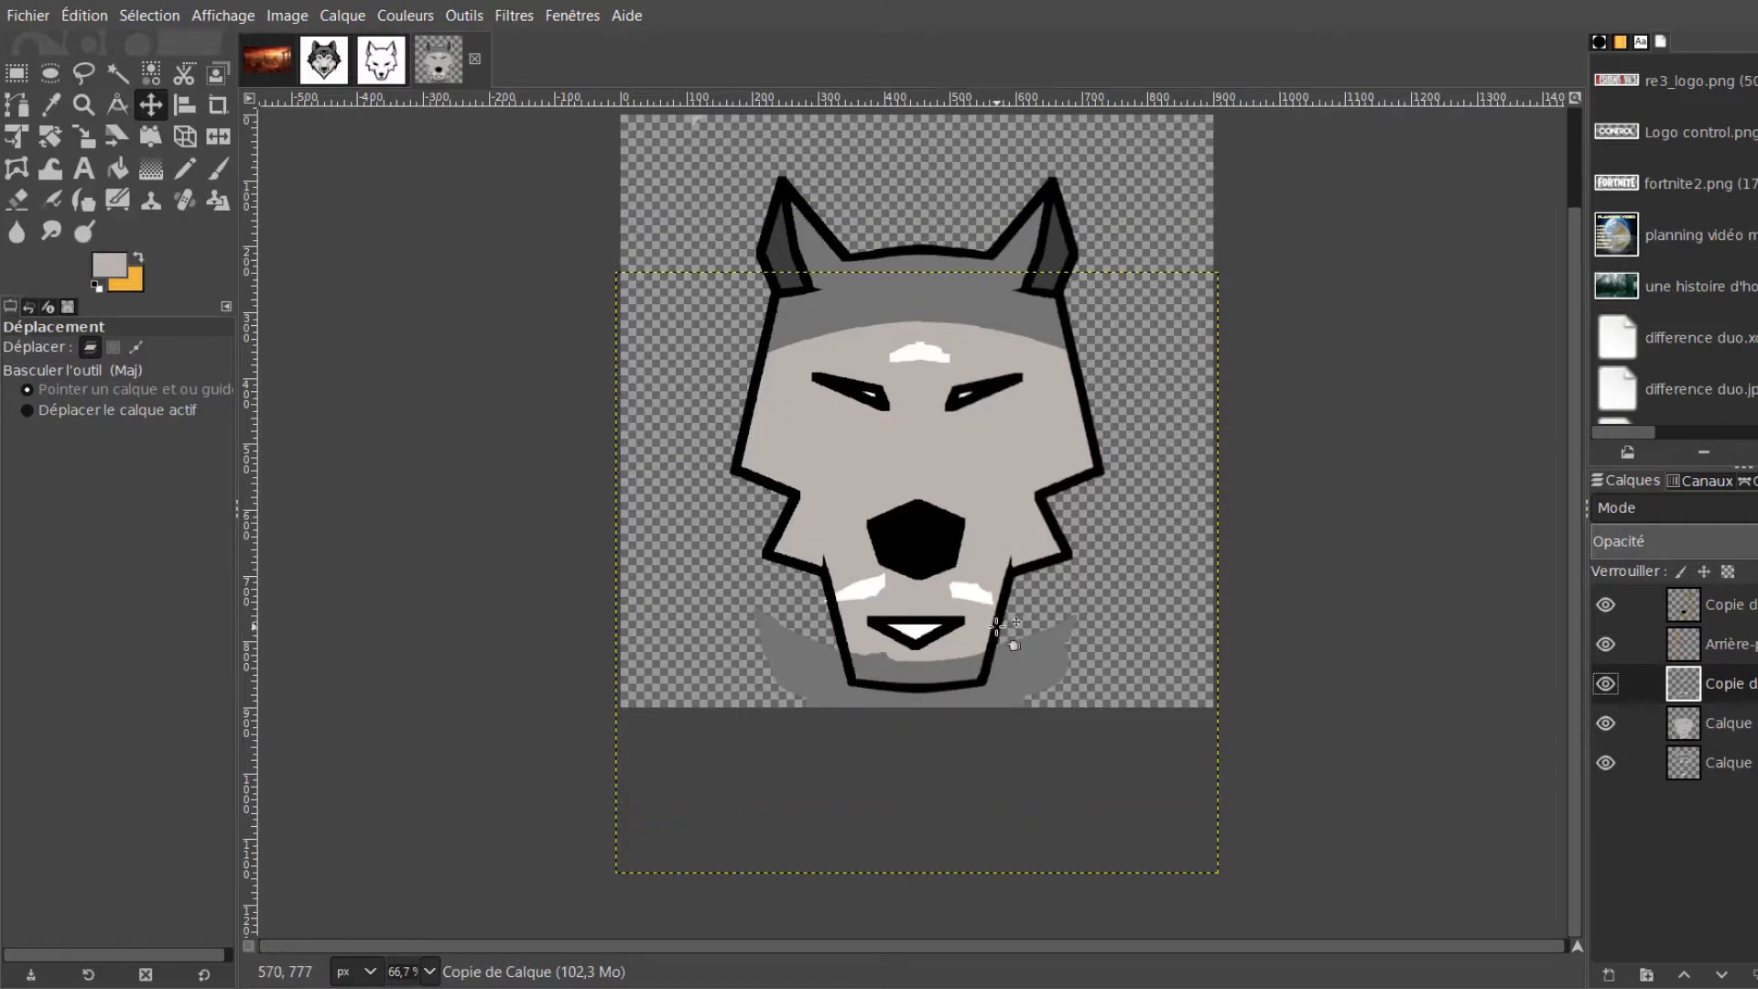
# Erase the copy's white patches and the gray outside the chin outline with the Eraser at size 49
pyautogui.scroll(3, 997, 626)
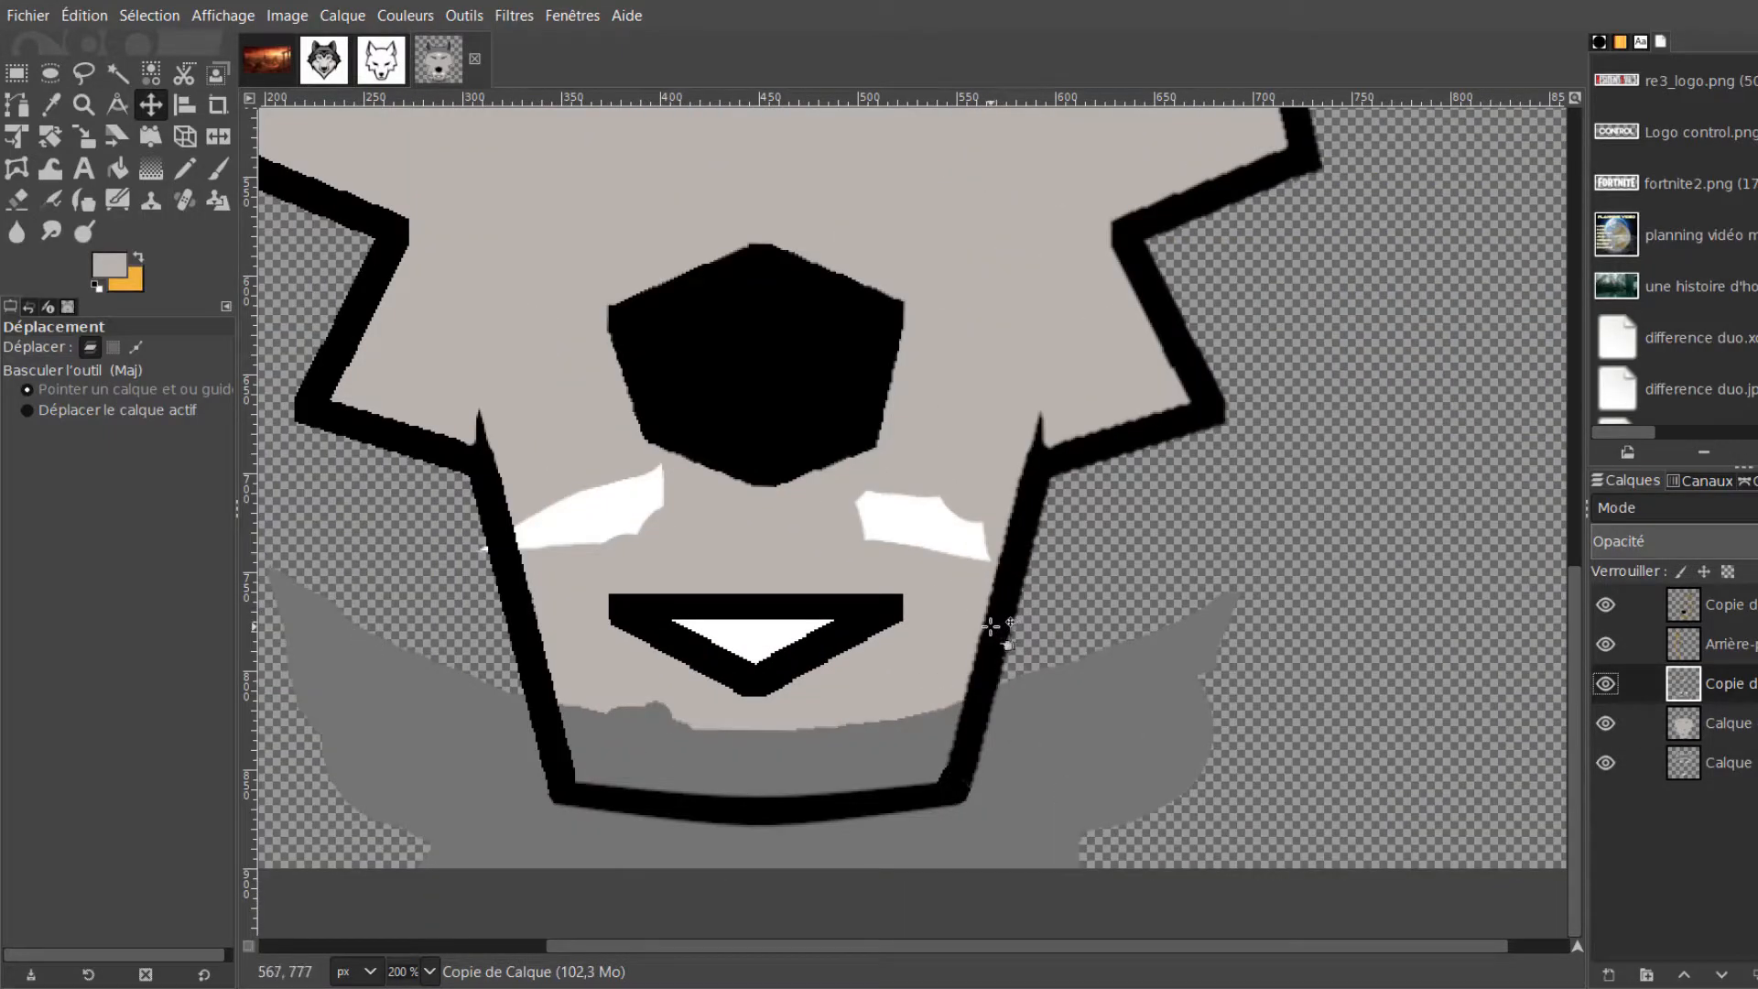
pyautogui.scroll(-1, 997, 626)
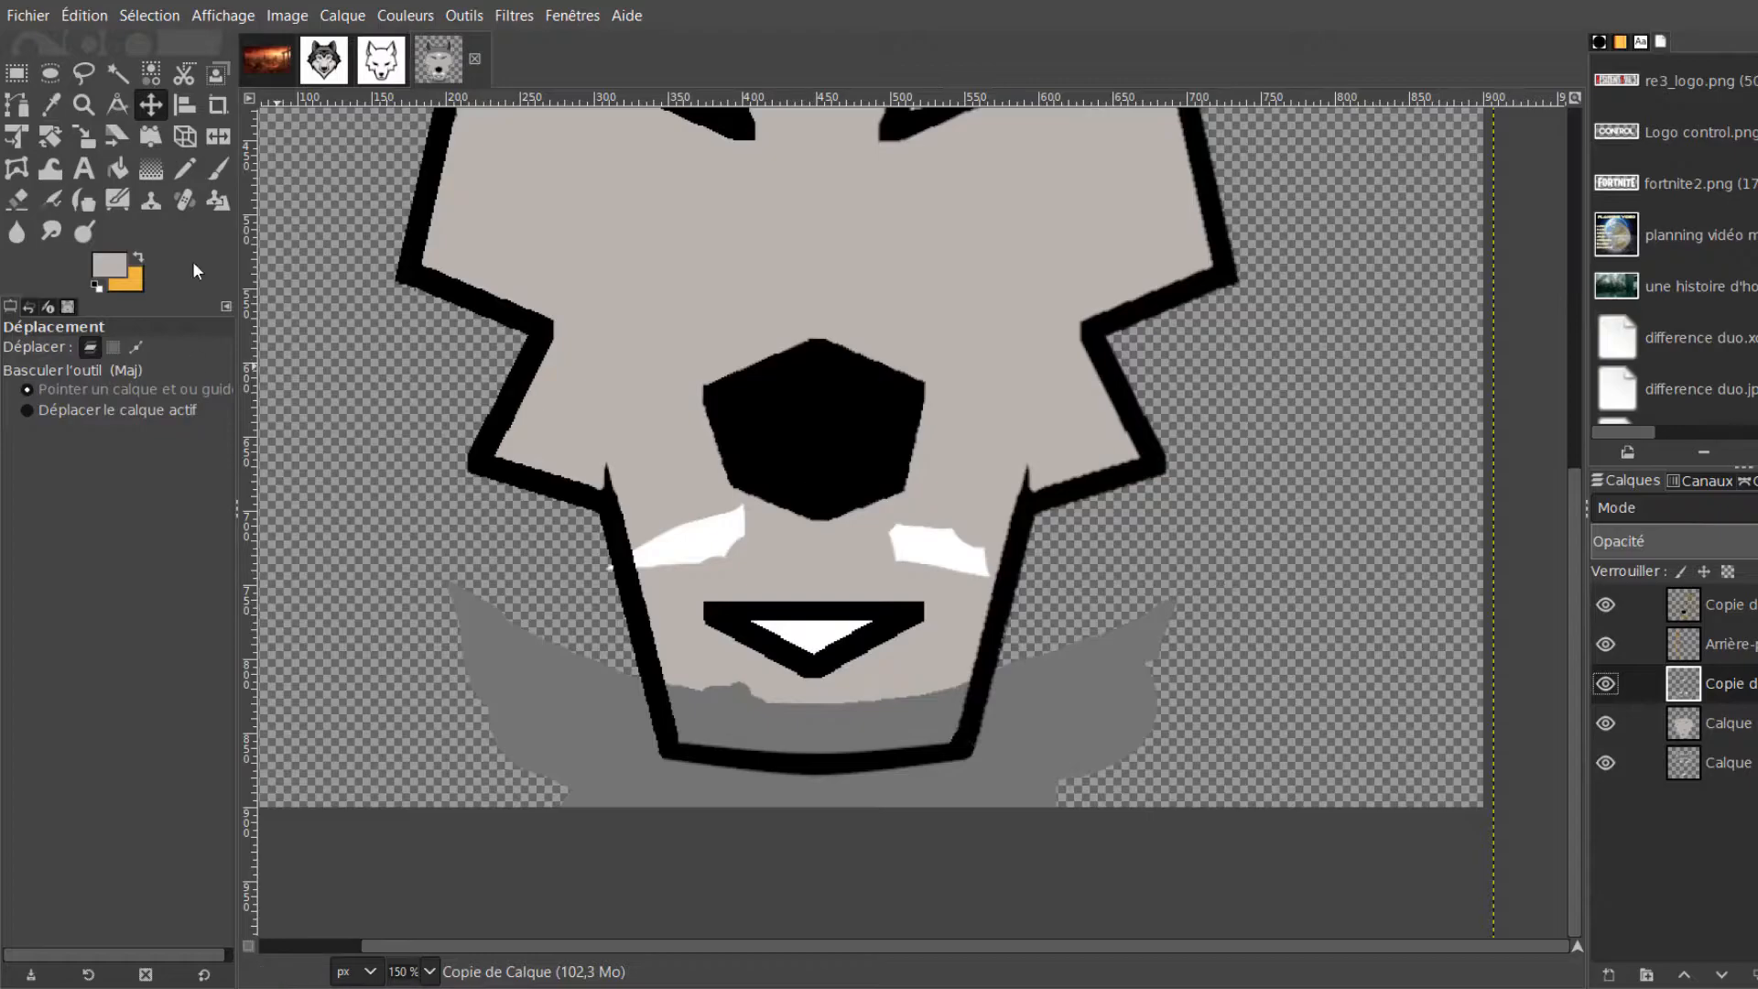
pyautogui.click(17, 199)
pyautogui.scroll(1, 622, 595)
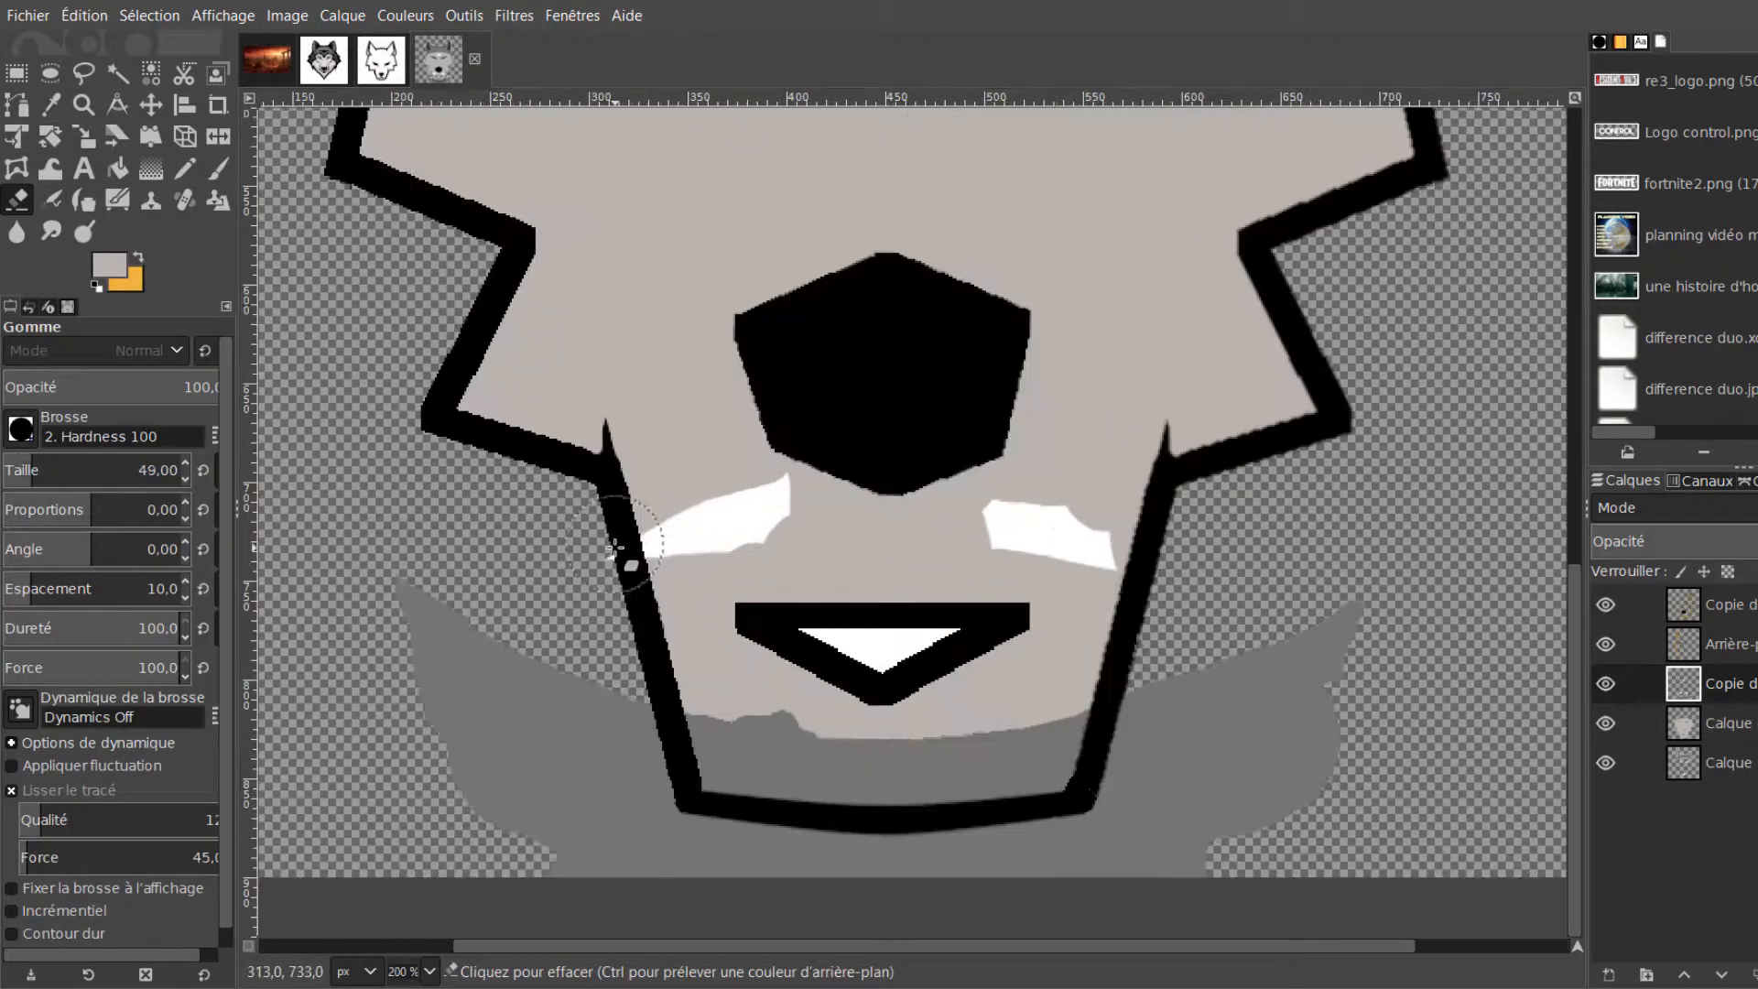
pyautogui.moveTo(711, 536); pyautogui.dragTo(812, 498)
pyautogui.moveTo(994, 517)
pyautogui.mouseDown()
pyautogui.moveTo(1138, 569)
pyautogui.moveTo(1162, 765)
pyautogui.moveTo(1209, 723)
pyautogui.moveTo(705, 860)
pyautogui.moveTo(513, 714)
pyautogui.moveTo(659, 760)
pyautogui.mouseUp()
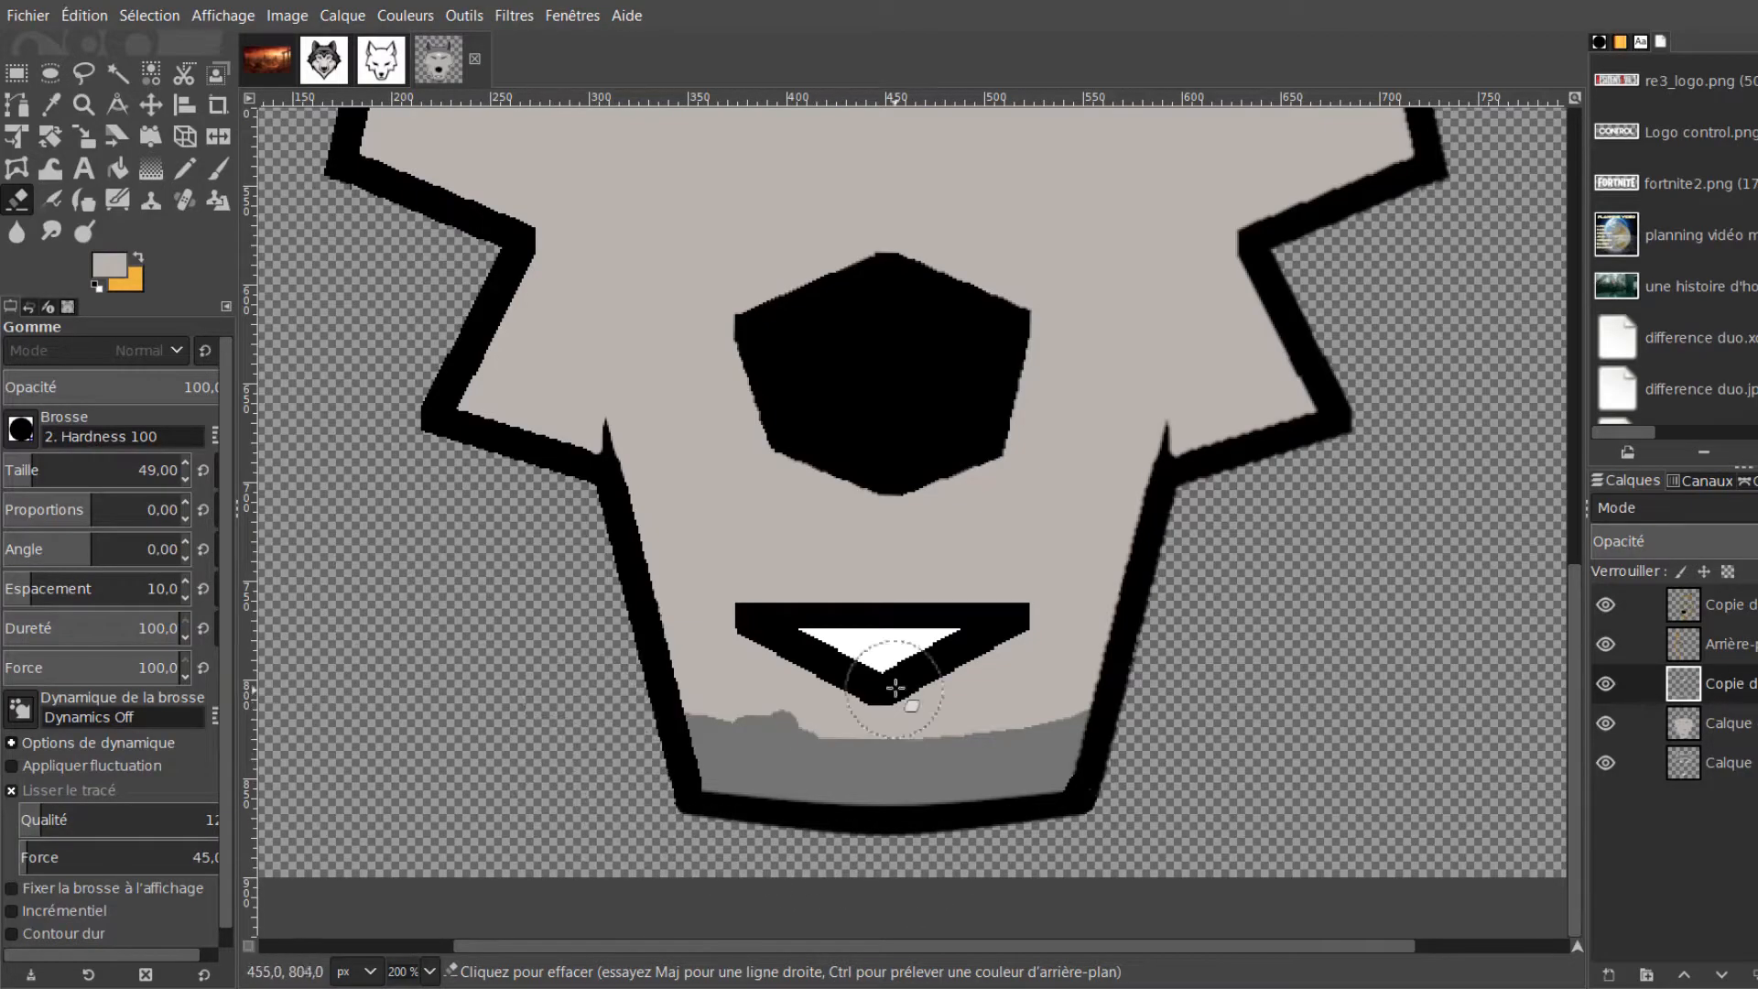
pyautogui.scroll(1, 821, 756)
pyautogui.moveTo(645, 639); pyautogui.dragTo(773, 647)
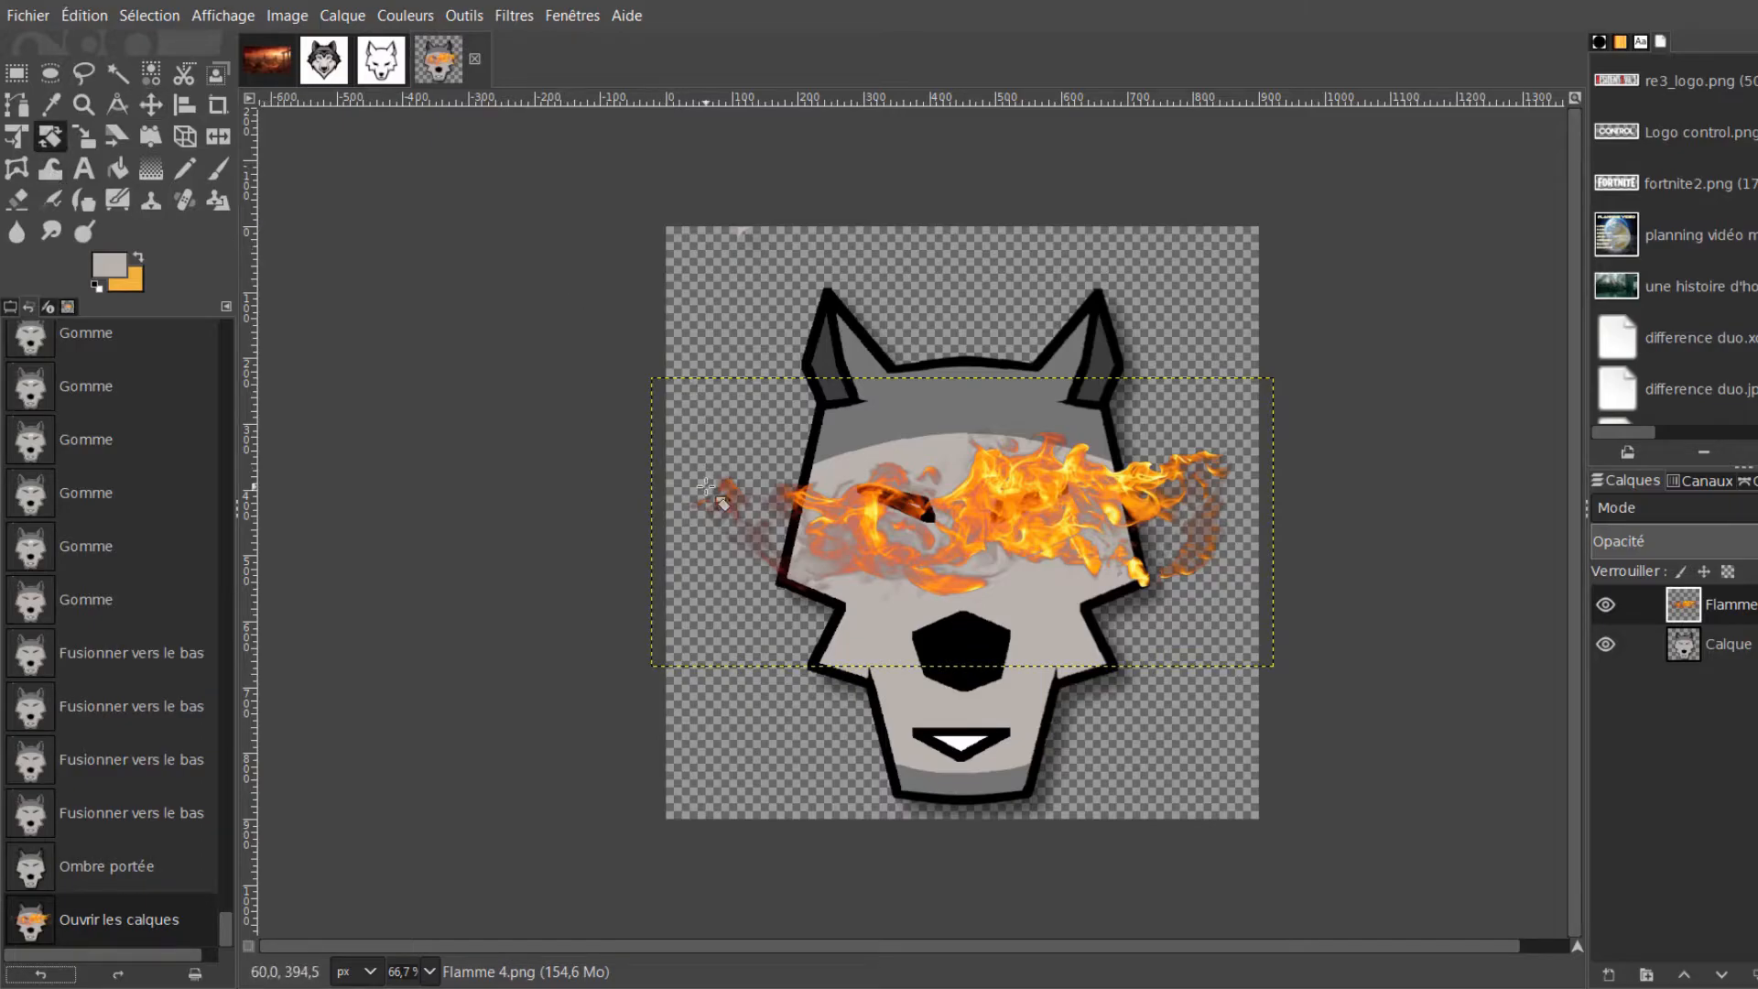
# Rotate the Flamme 4.png layer by 104° and move it over the wolf's right ear
pyautogui.moveTo(705, 485); pyautogui.dragTo(1067, 279)
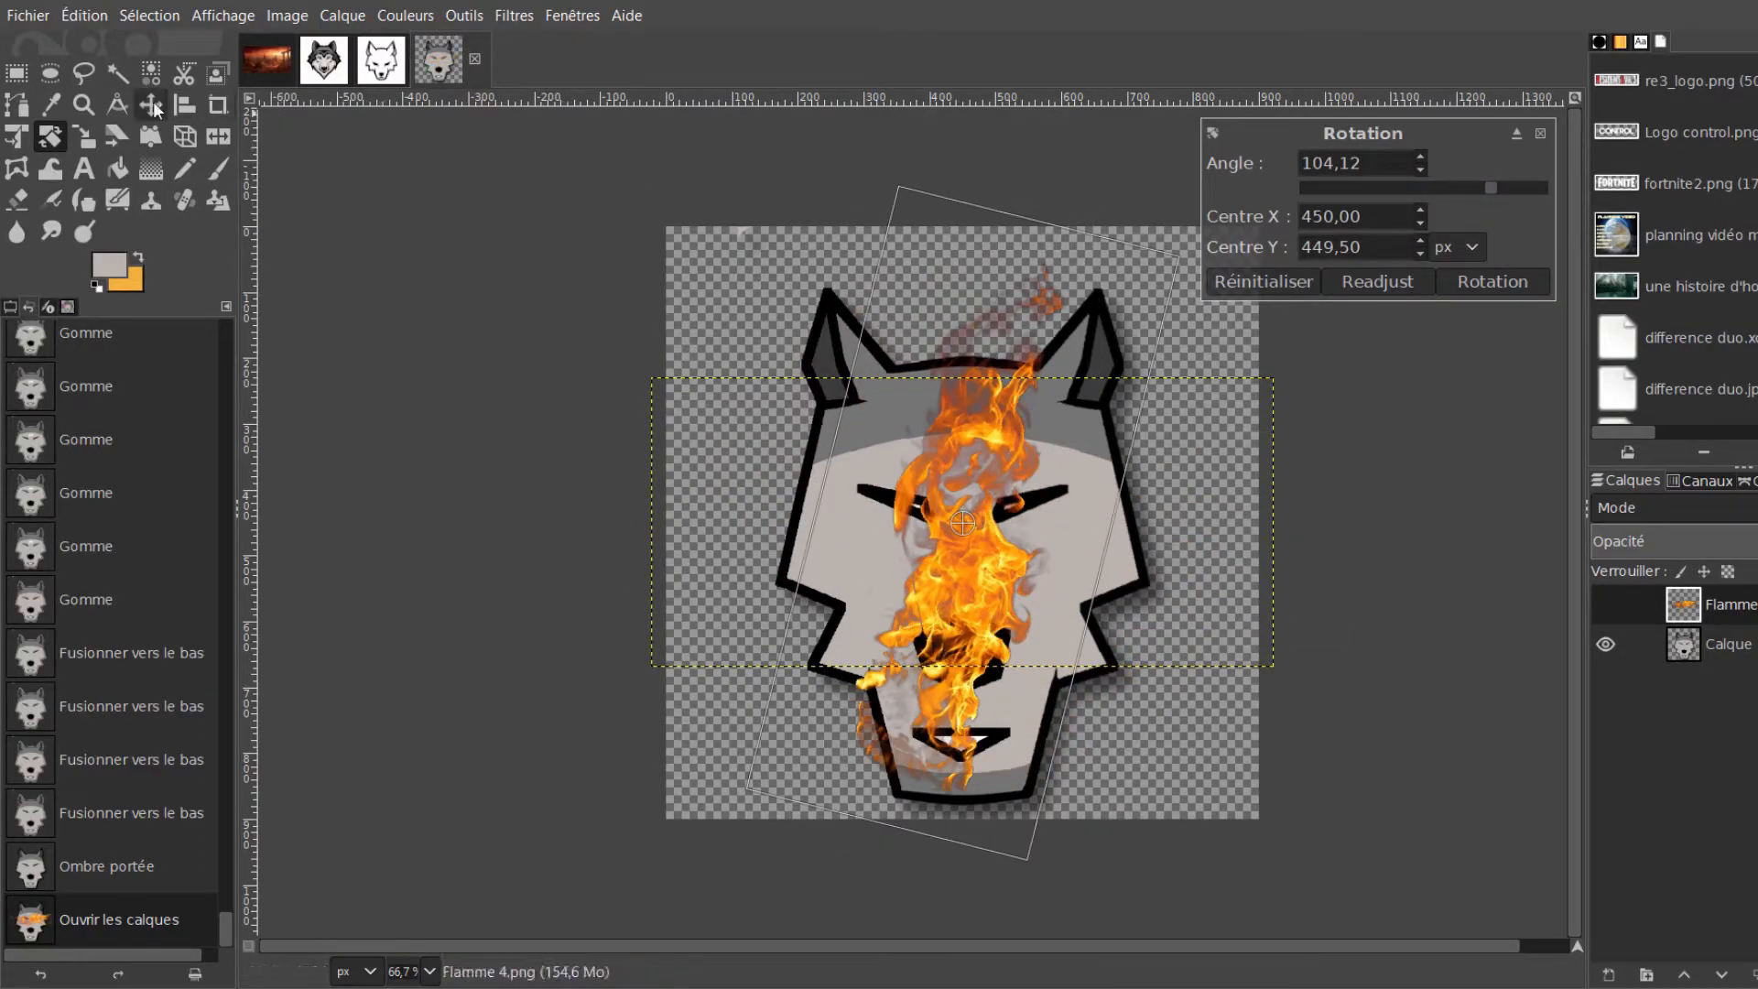
pyautogui.click(151, 104)
pyautogui.moveTo(948, 665); pyautogui.dragTo(1053, 641)
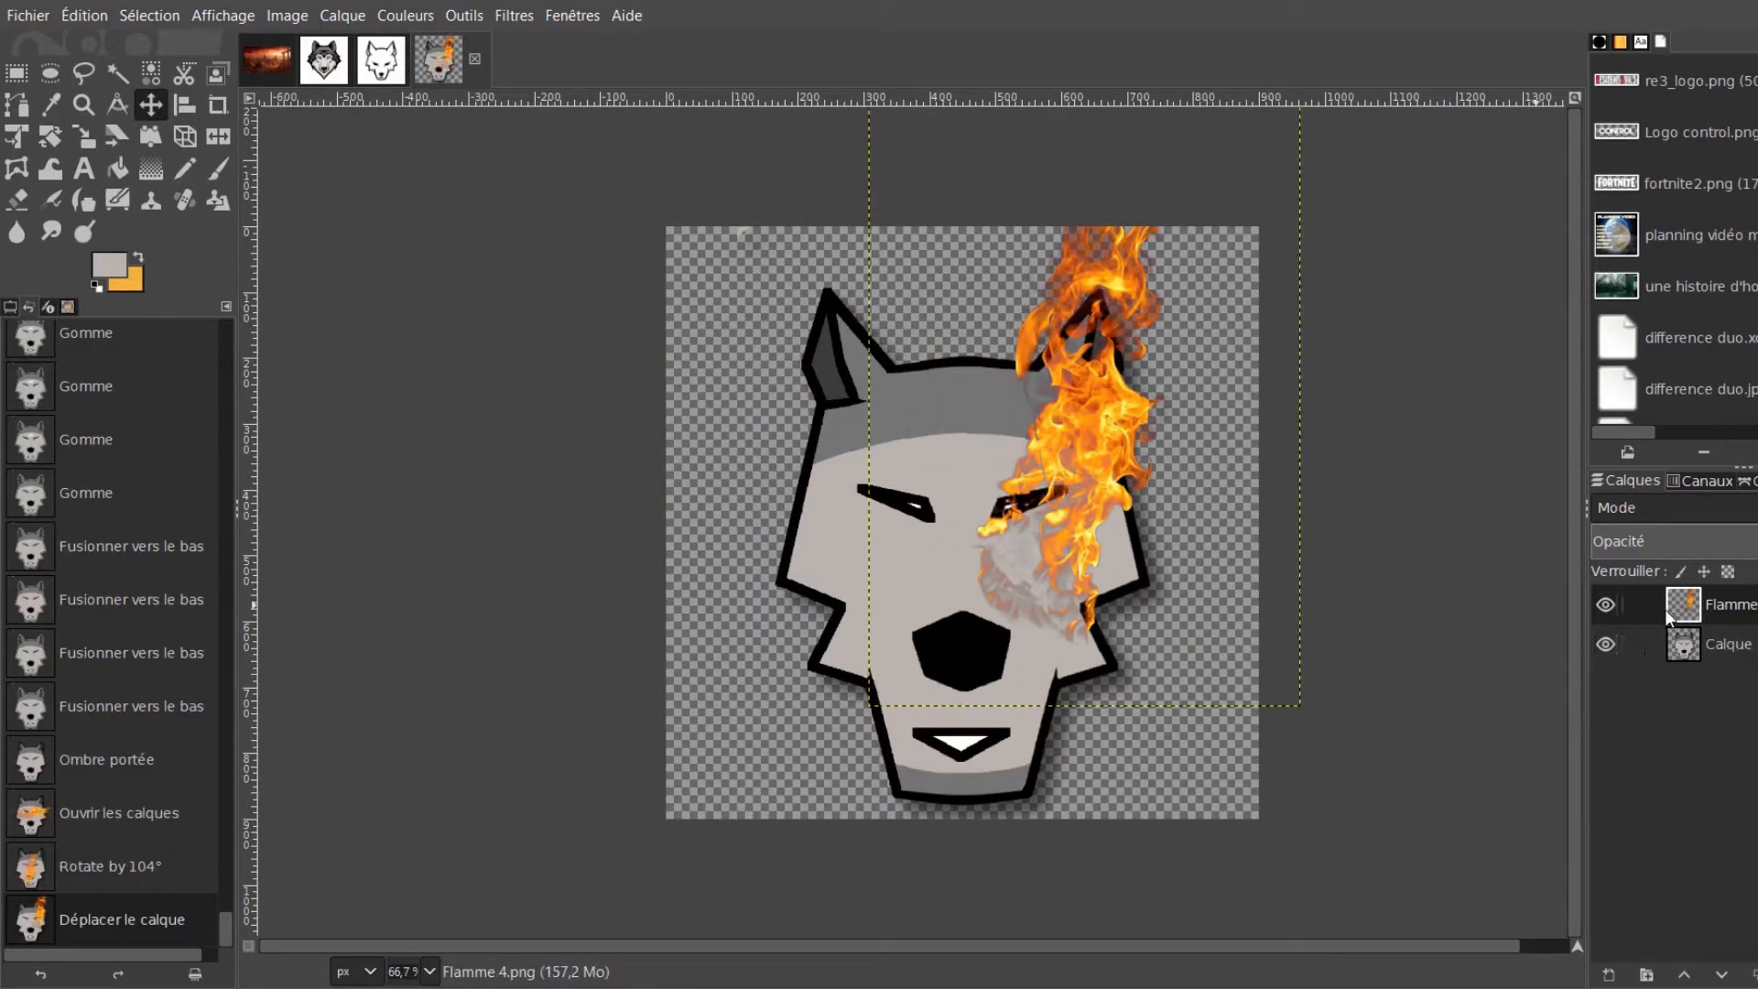
# Put the flame layer beneath the wolf, rotate it 7.53°, scale it down and fit it along the outside of the right ear
pyautogui.moveTo(1667, 611); pyautogui.dragTo(1672, 658)
pyautogui.moveTo(1093, 260); pyautogui.dragTo(1137, 371)
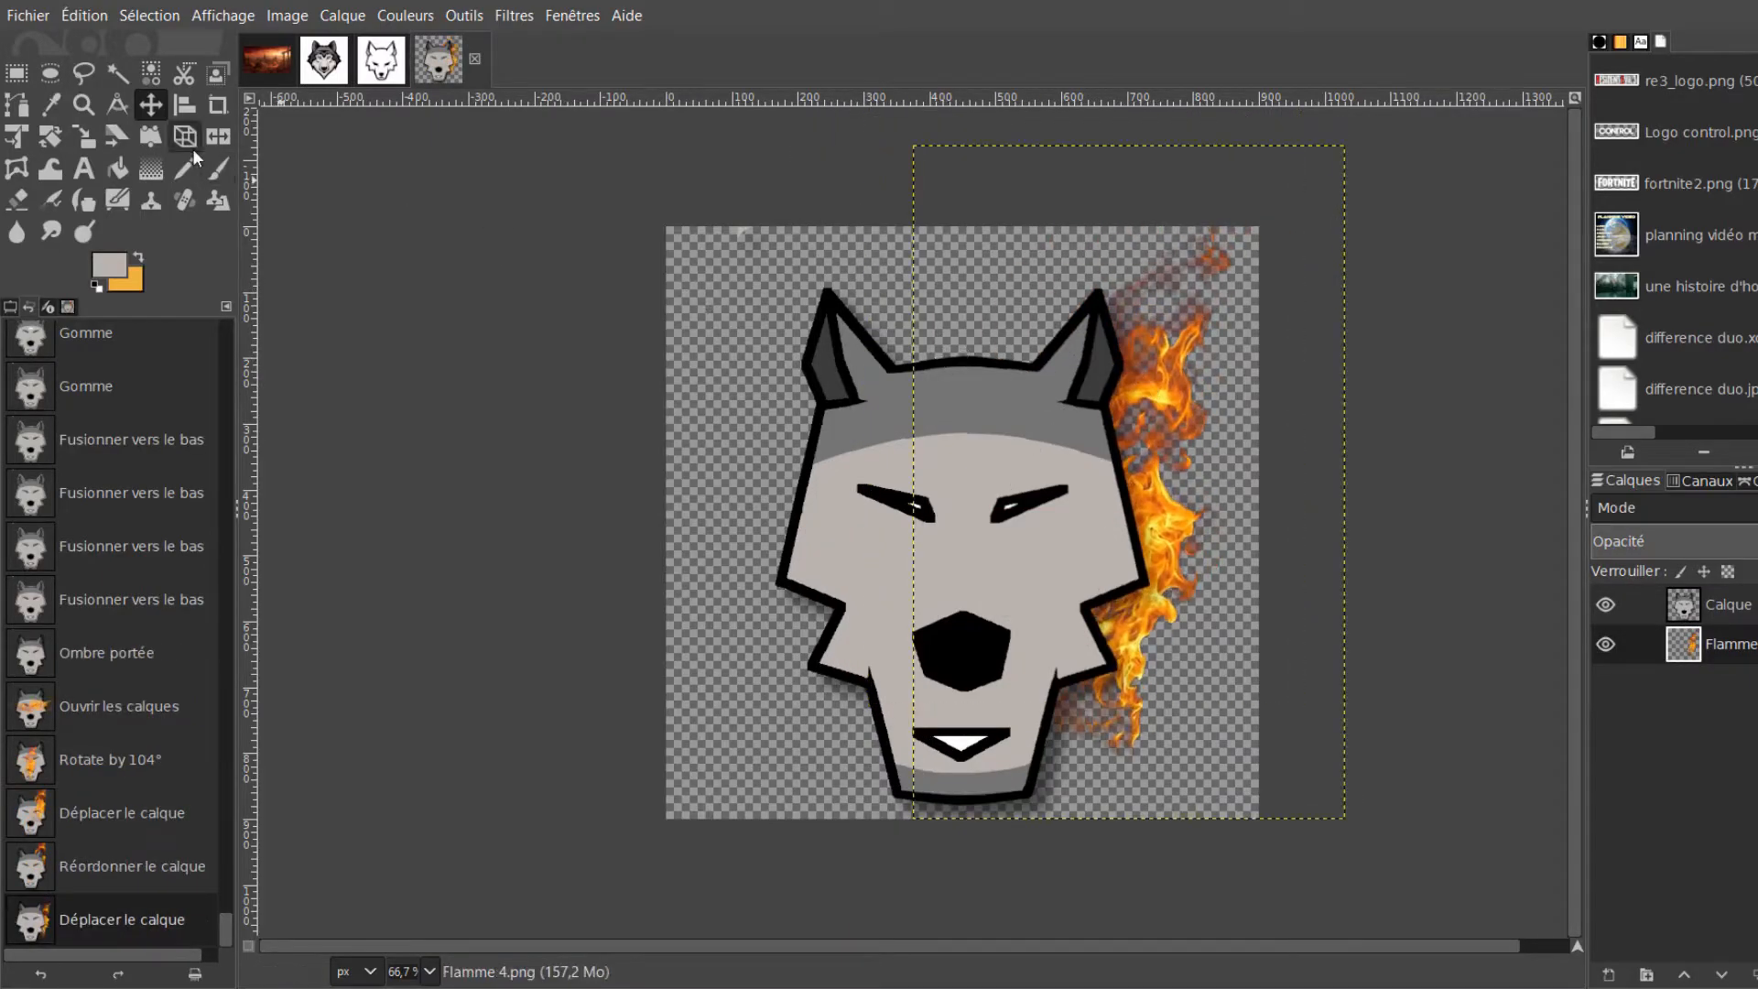
pyautogui.moveTo(1214, 682); pyautogui.dragTo(1081, 443)
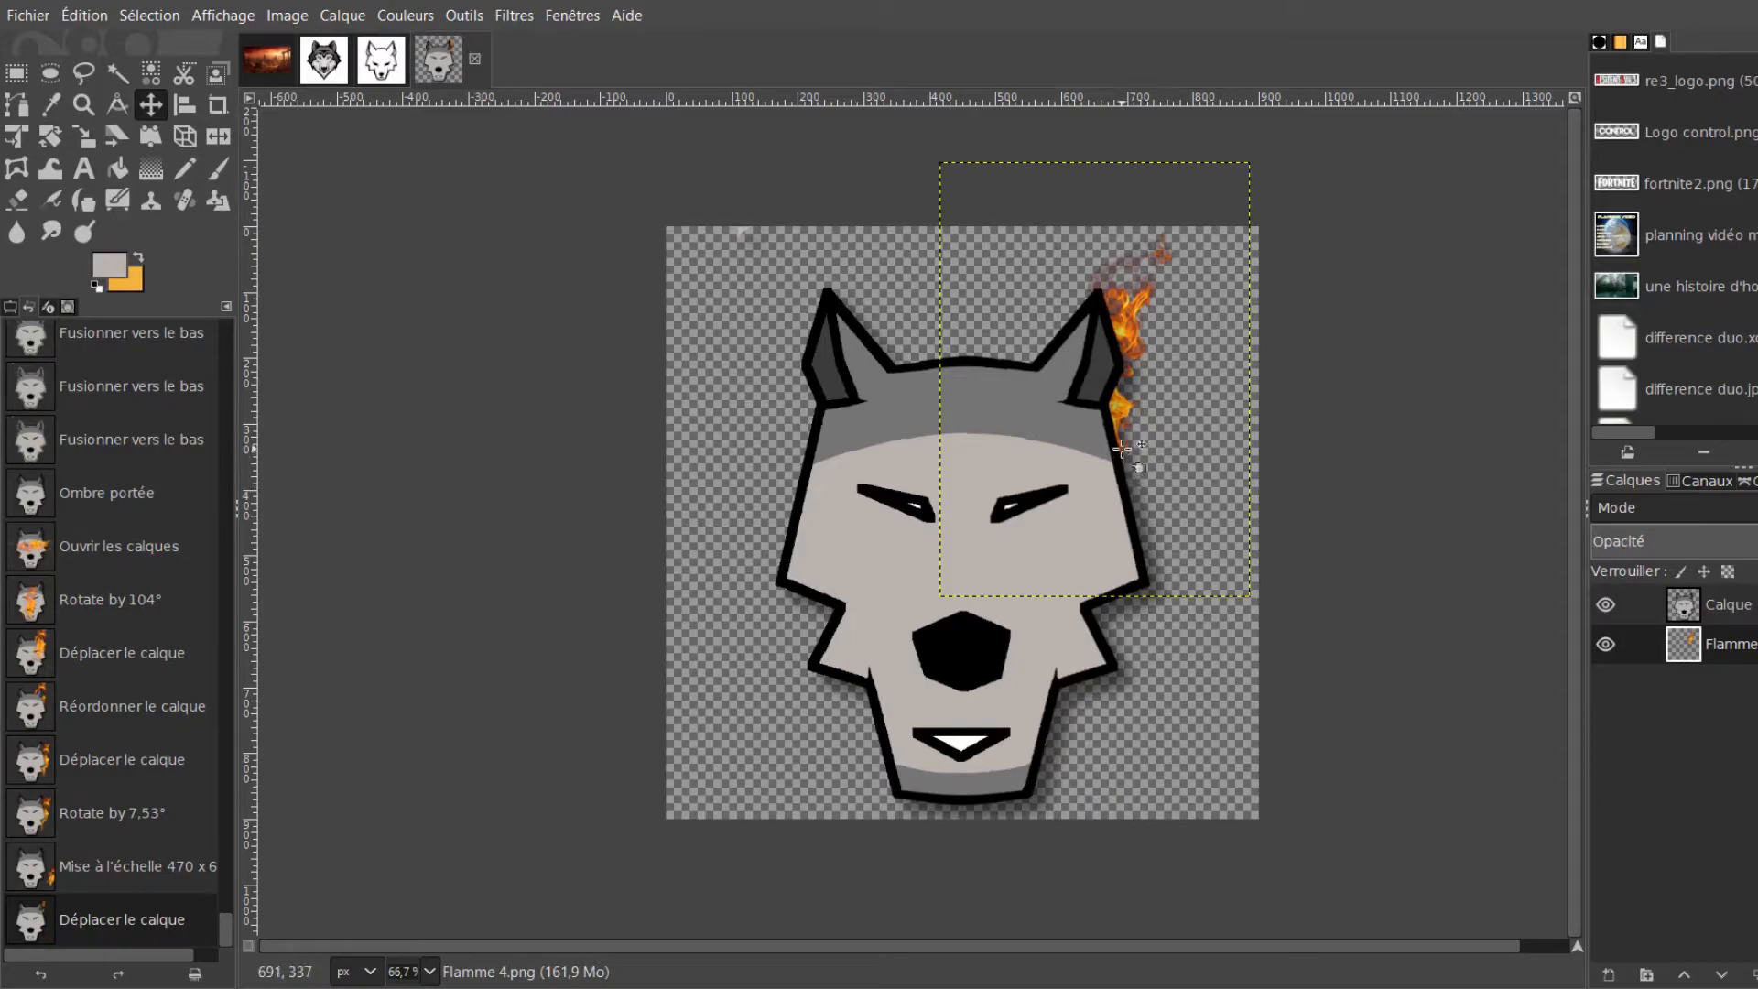
pyautogui.keyDown('ctrl'); pyautogui.scroll(2, 1122, 449); pyautogui.keyUp('ctrl')
pyautogui.keyDown('ctrl'); pyautogui.scroll(-2, 1124, 426); pyautogui.keyUp('ctrl')
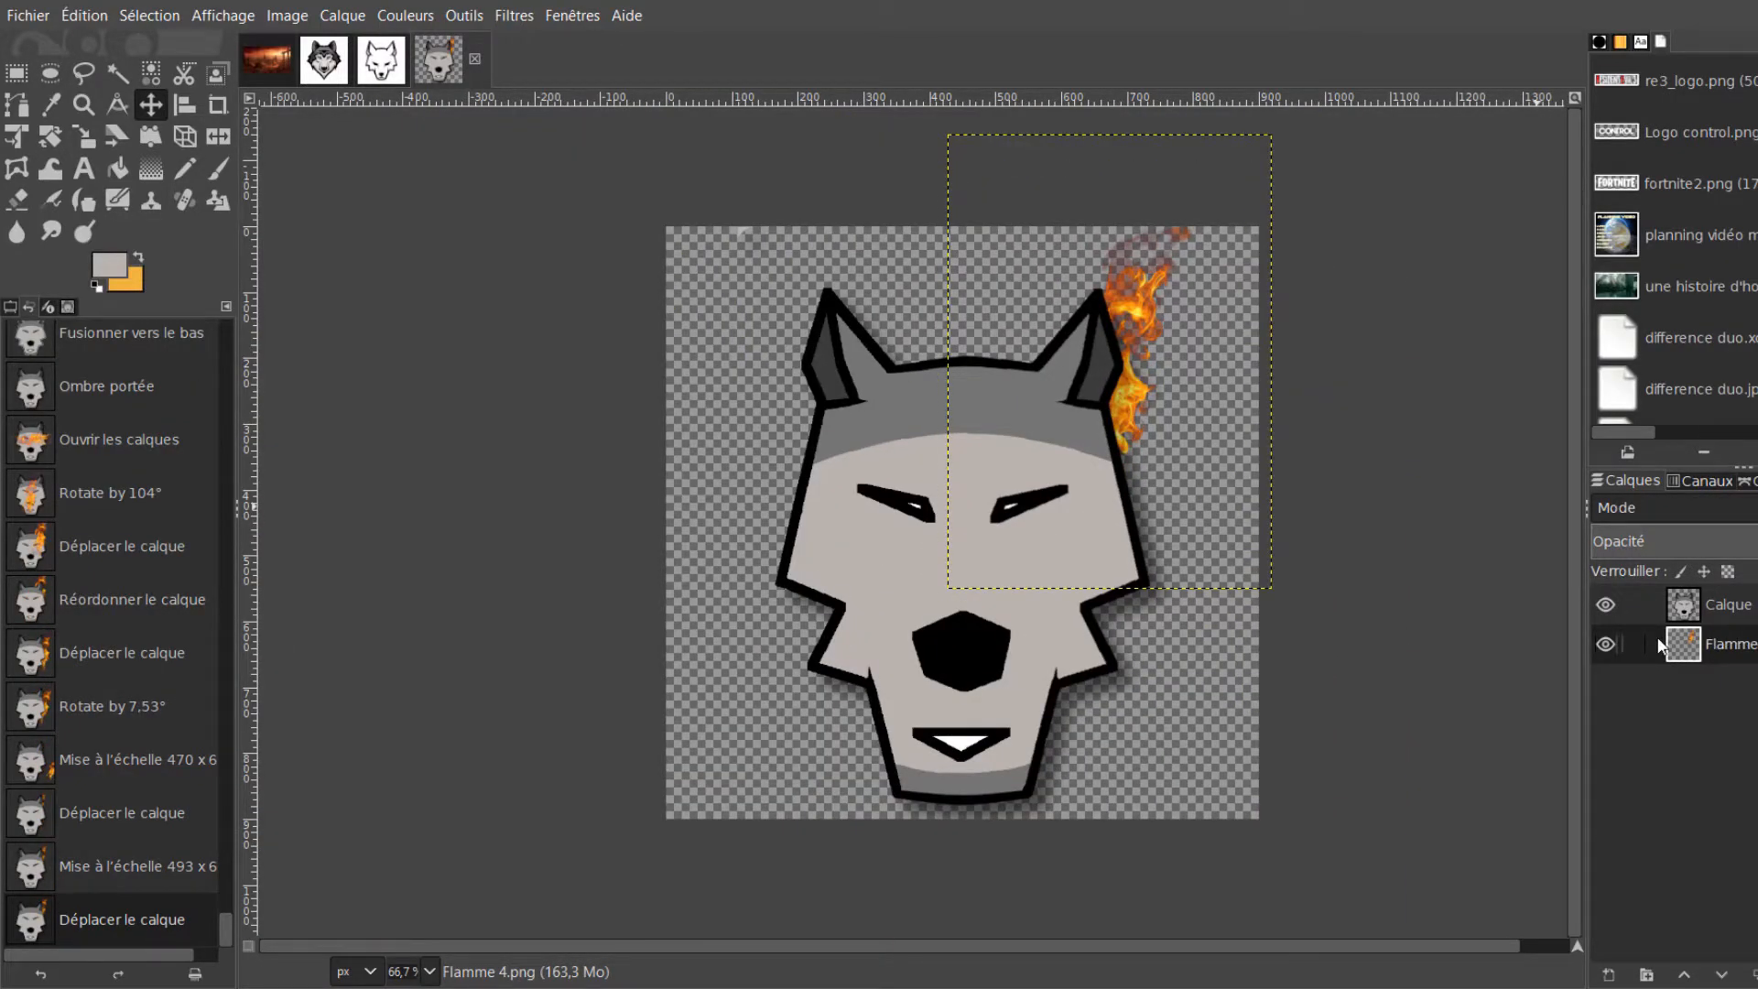
# Raise the flame layer above the wolf layer, then duplicate the wolf layer and place the copy on top of the flame
pyautogui.moveTo(1667, 652); pyautogui.dragTo(1676, 591)
pyautogui.keyDown('ctrl'); pyautogui.scroll(3, 1233, 448); pyautogui.keyUp('ctrl')
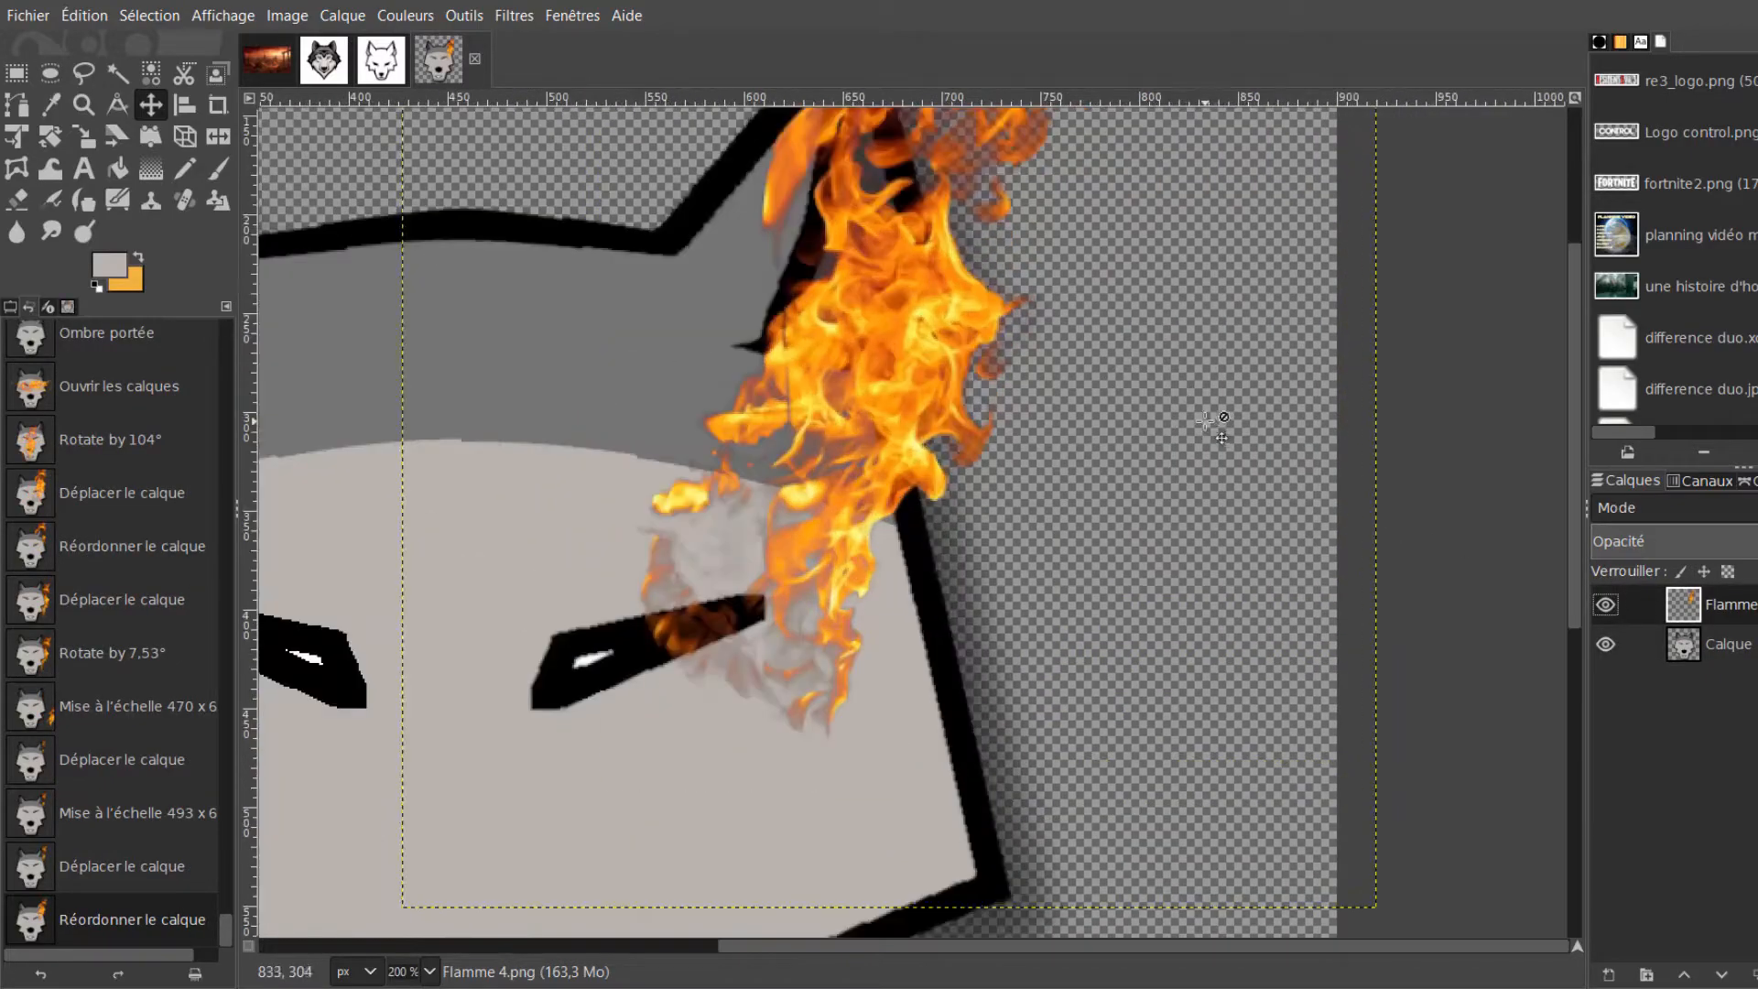
pyautogui.moveTo(1576, 481)
pyautogui.mouseDown()
pyautogui.moveTo(1569, 419)
pyautogui.moveTo(1569, 456)
pyautogui.mouseUp()
pyautogui.click(1664, 645)
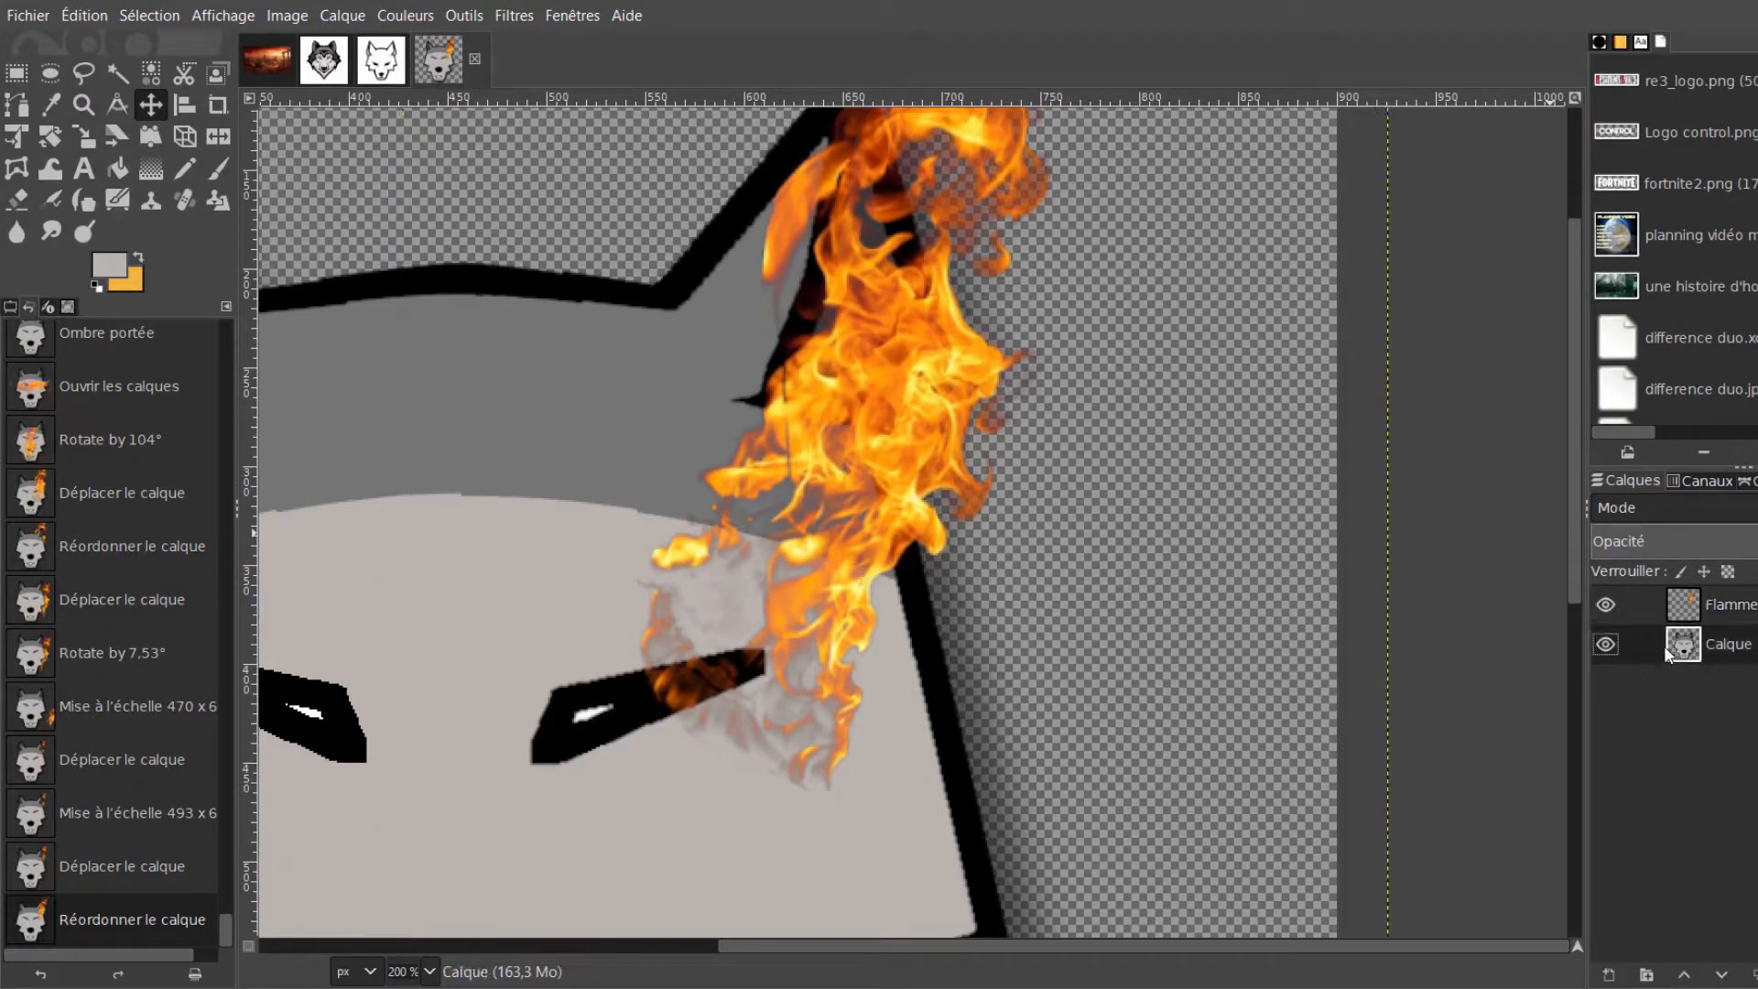
pyautogui.hotkey('shift', 'ctrl', 'd')
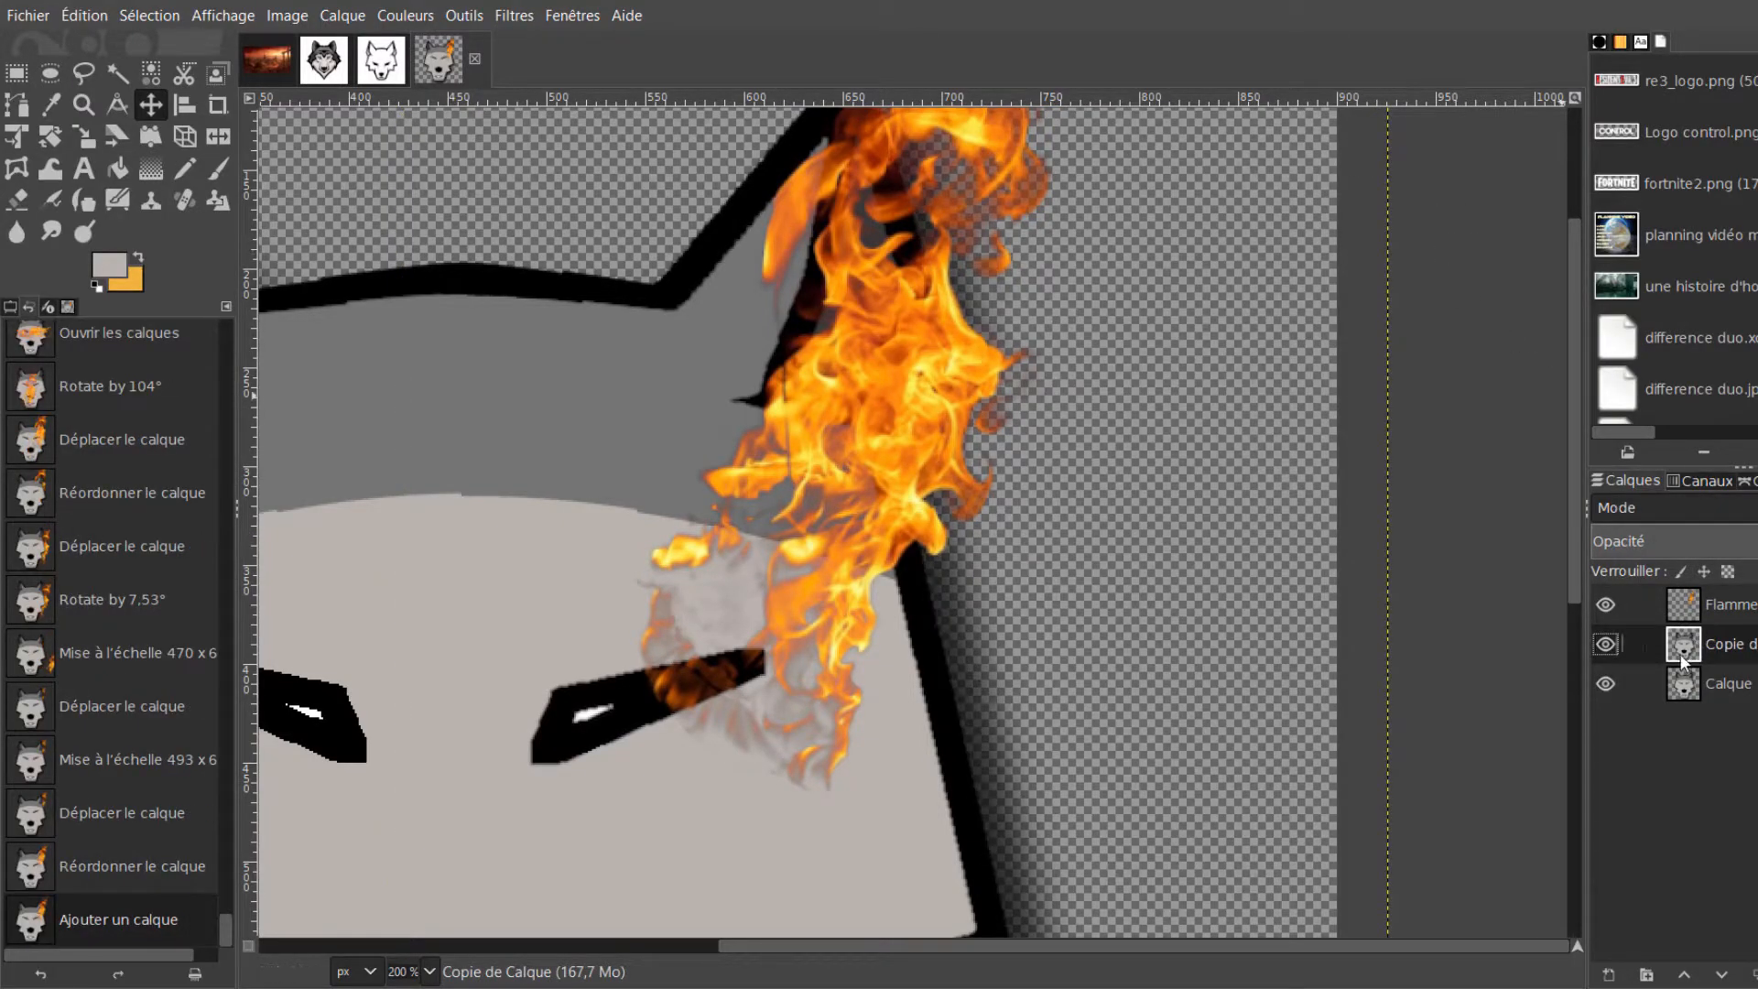
pyautogui.moveTo(1652, 612); pyautogui.dragTo(1654, 596)
pyautogui.scroll(3, 971, 313)
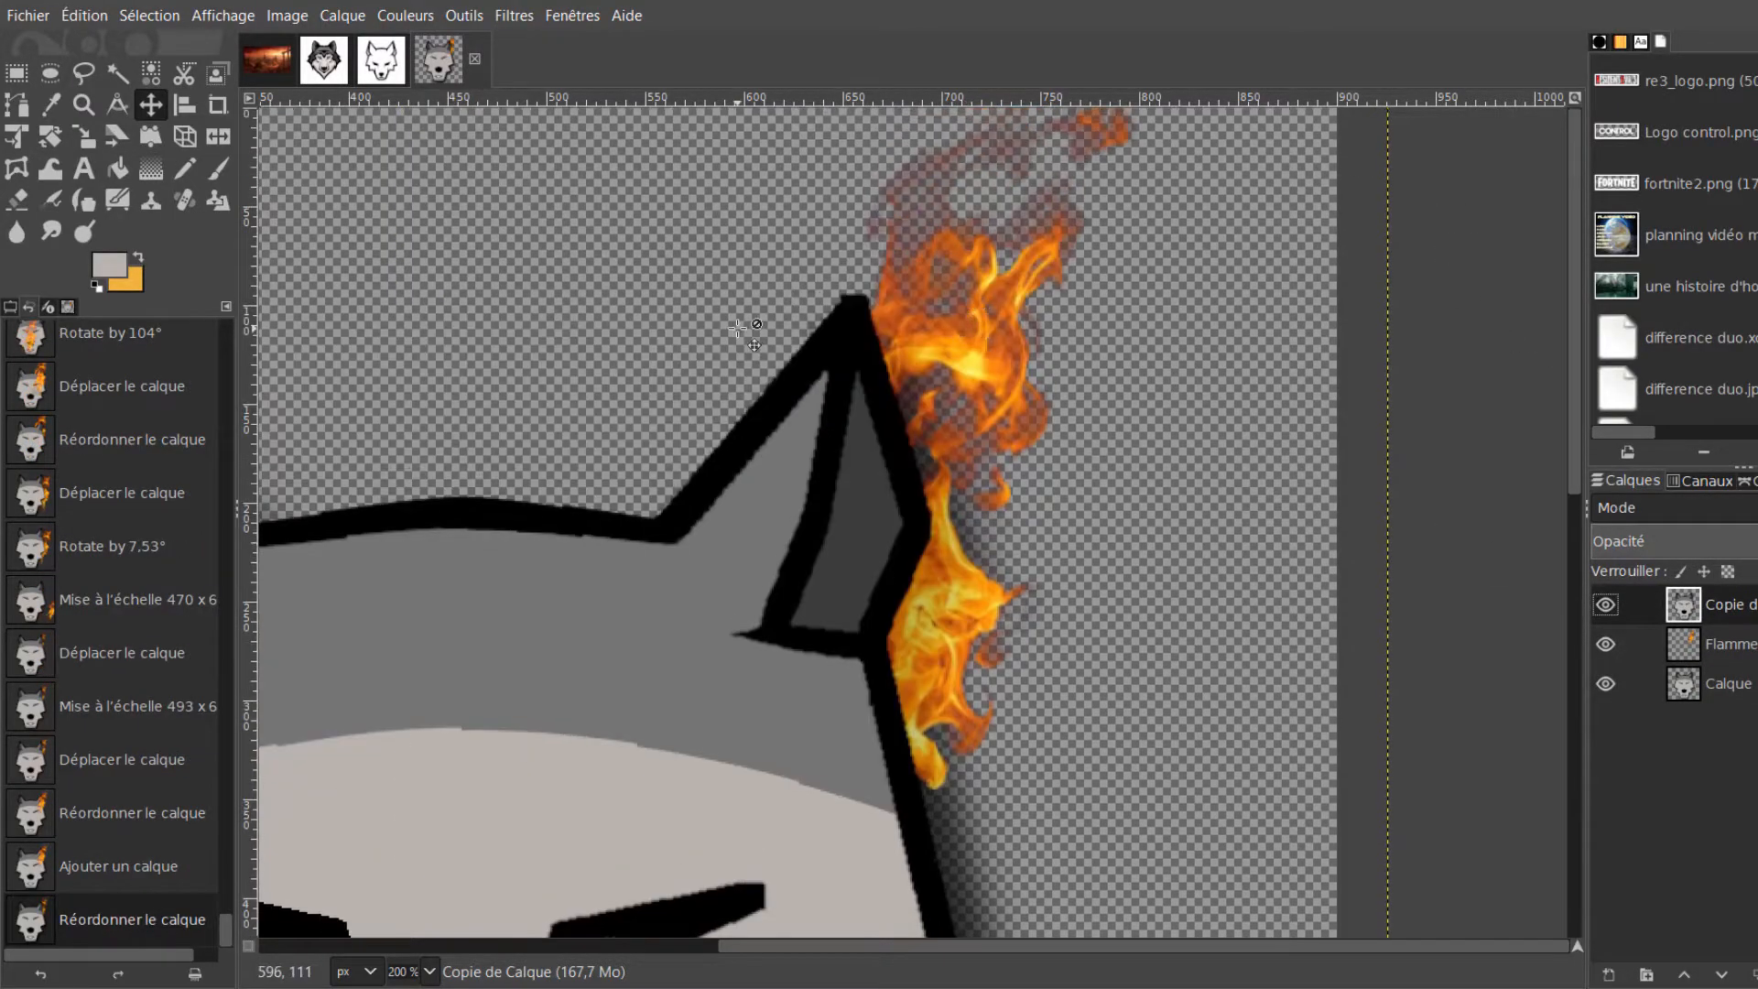
# Erase the outer section of the right ear on the top wolf copy with the Eraser at size 8 to expose the flame
pyautogui.click(17, 198)
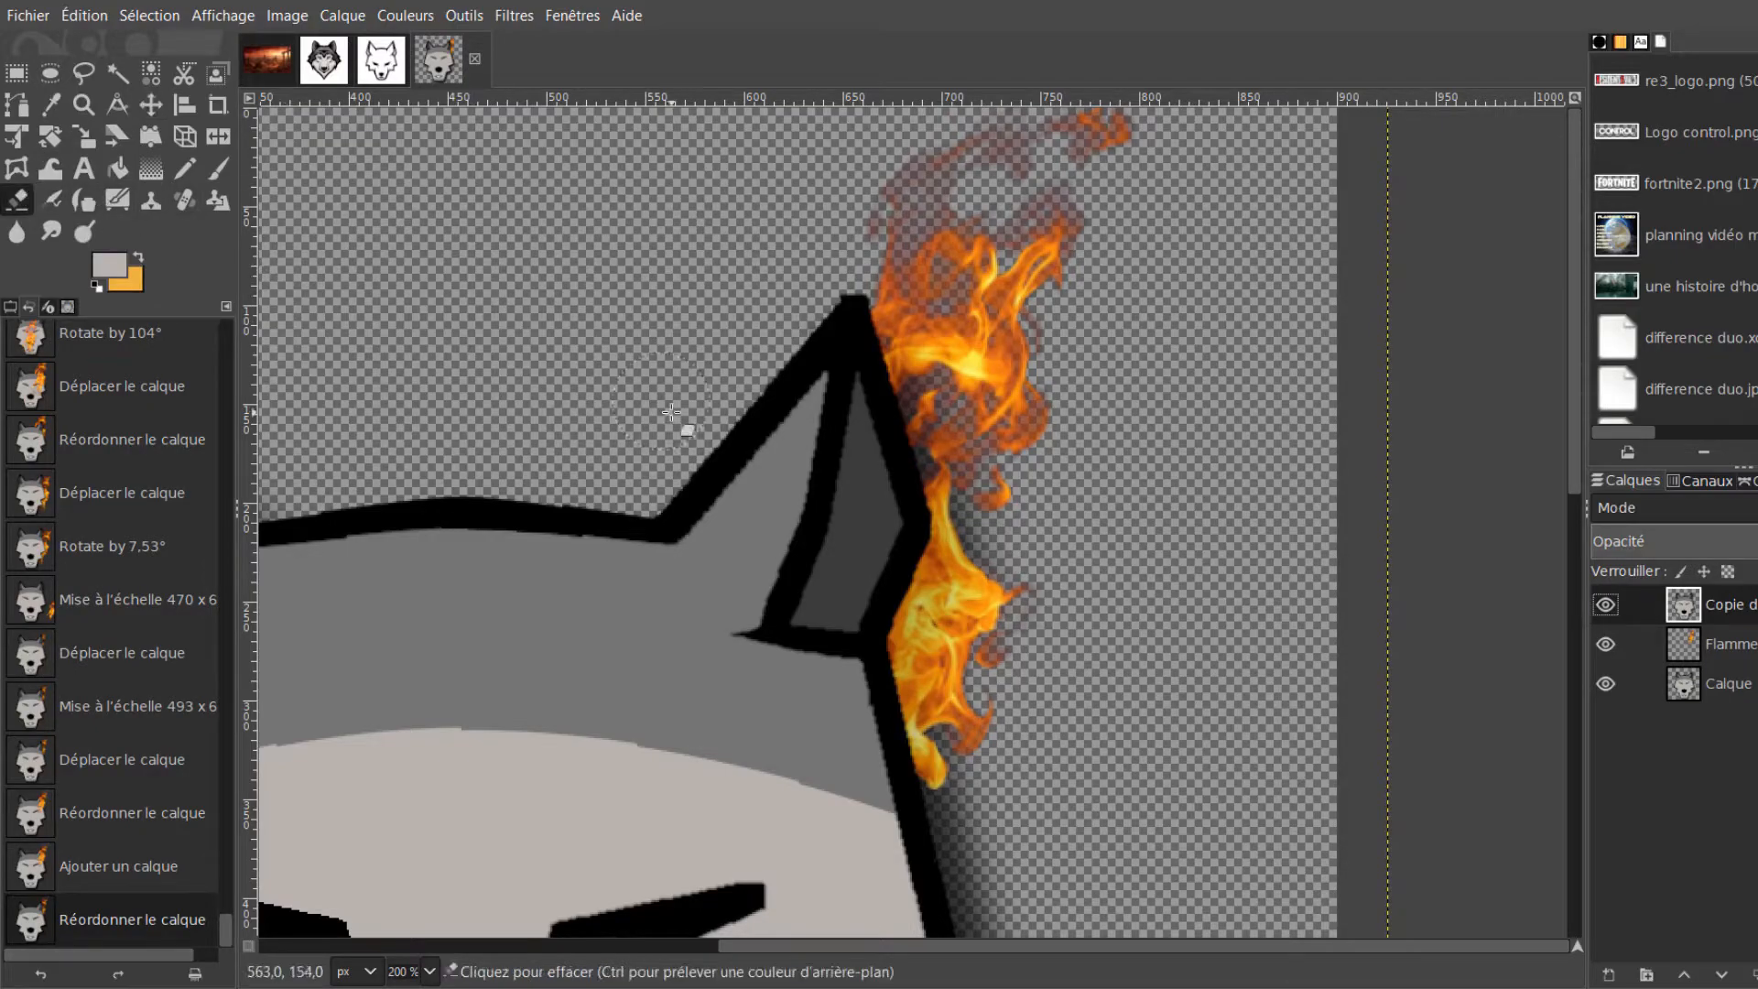
pyautogui.moveTo(909, 367)
pyautogui.mouseDown()
pyautogui.moveTo(884, 348)
pyautogui.moveTo(912, 404)
pyautogui.moveTo(876, 591)
pyautogui.mouseUp()
pyautogui.click(875, 586)
pyautogui.click(881, 555)
pyautogui.scroll(-6, 897, 522)
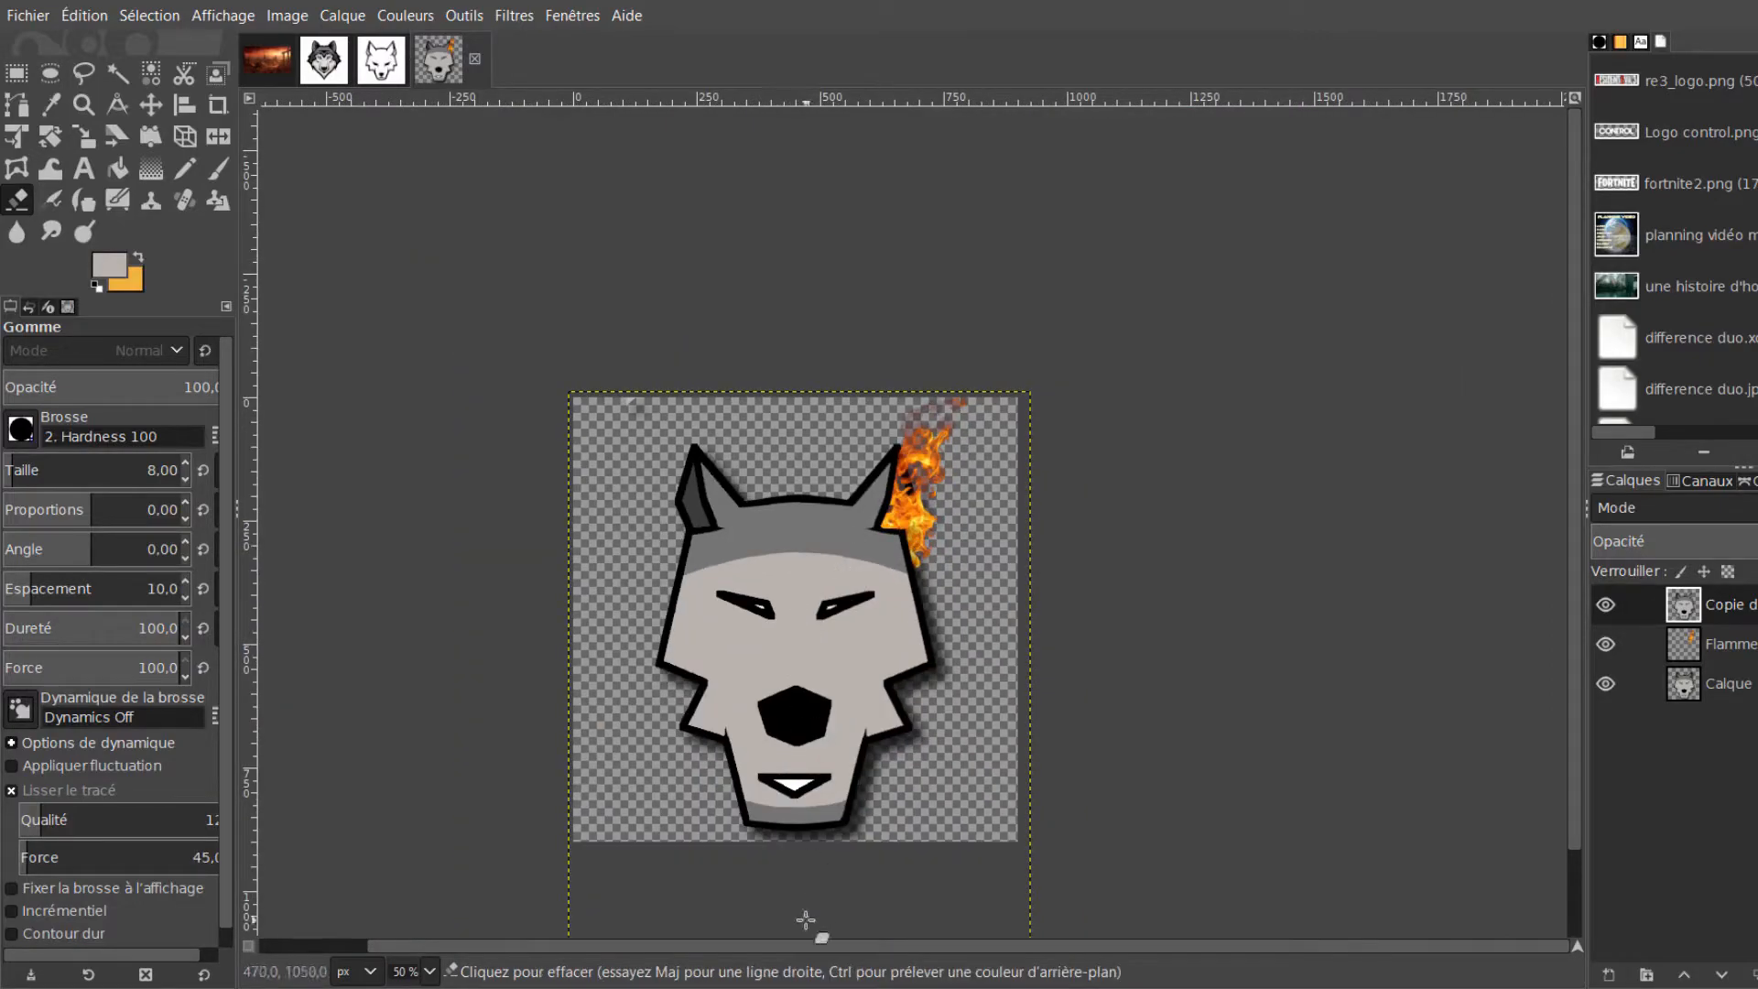
pyautogui.scroll(-1, 801, 767)
pyautogui.scroll(1, 783, 767)
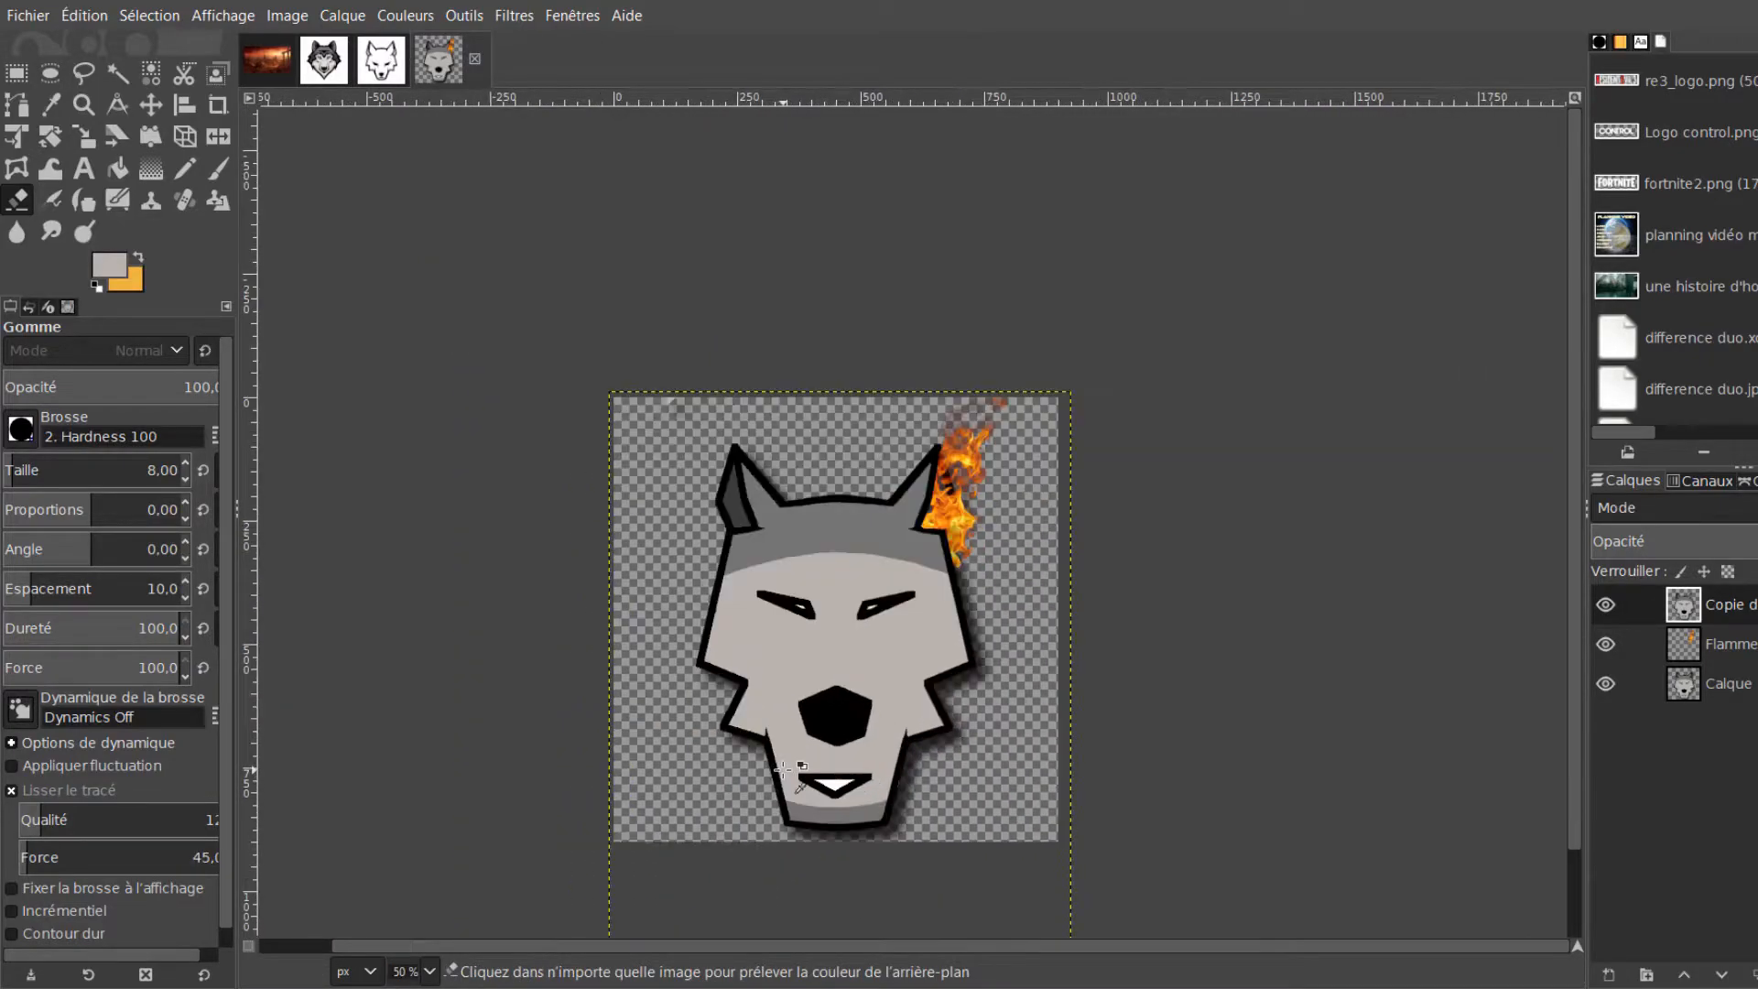
# Duplicate the flame layer and flip the copy horizontally
pyautogui.moveTo(1575, 612); pyautogui.dragTo(1580, 644)
pyautogui.scroll(1, 914, 509)
pyautogui.click(1684, 653)
pyautogui.hotkey('ctrl', 'shift', 'd')
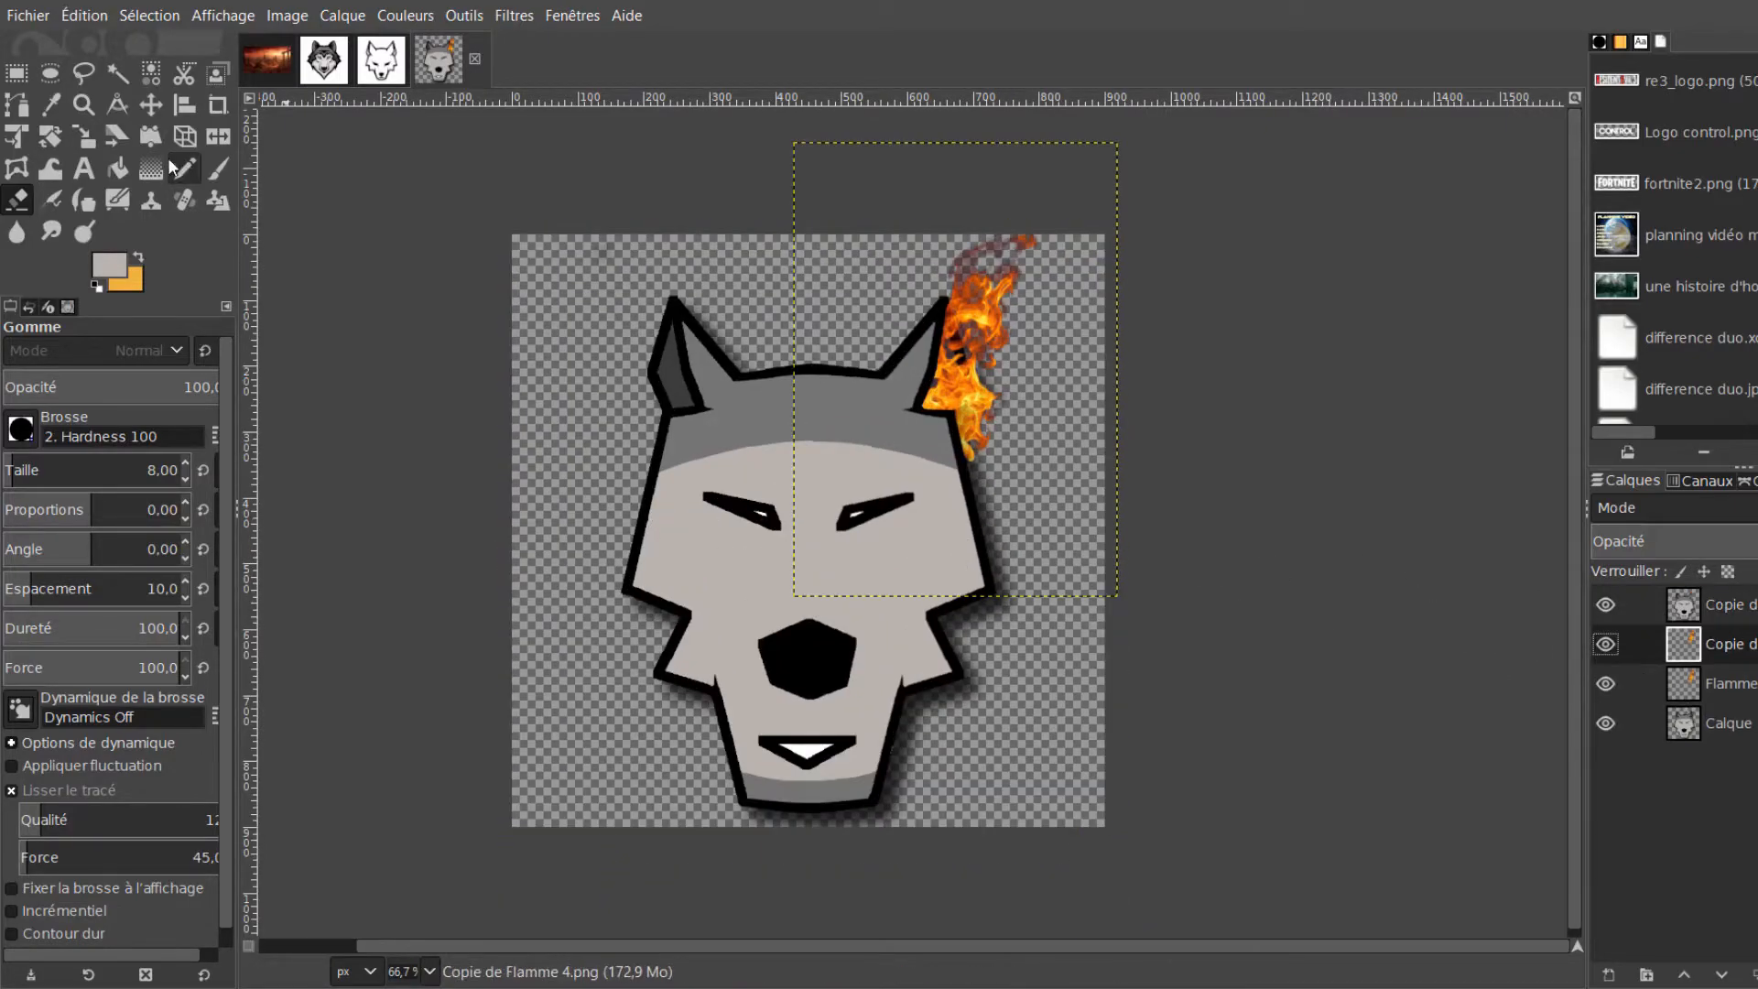
pyautogui.click(218, 136)
pyautogui.click(961, 368)
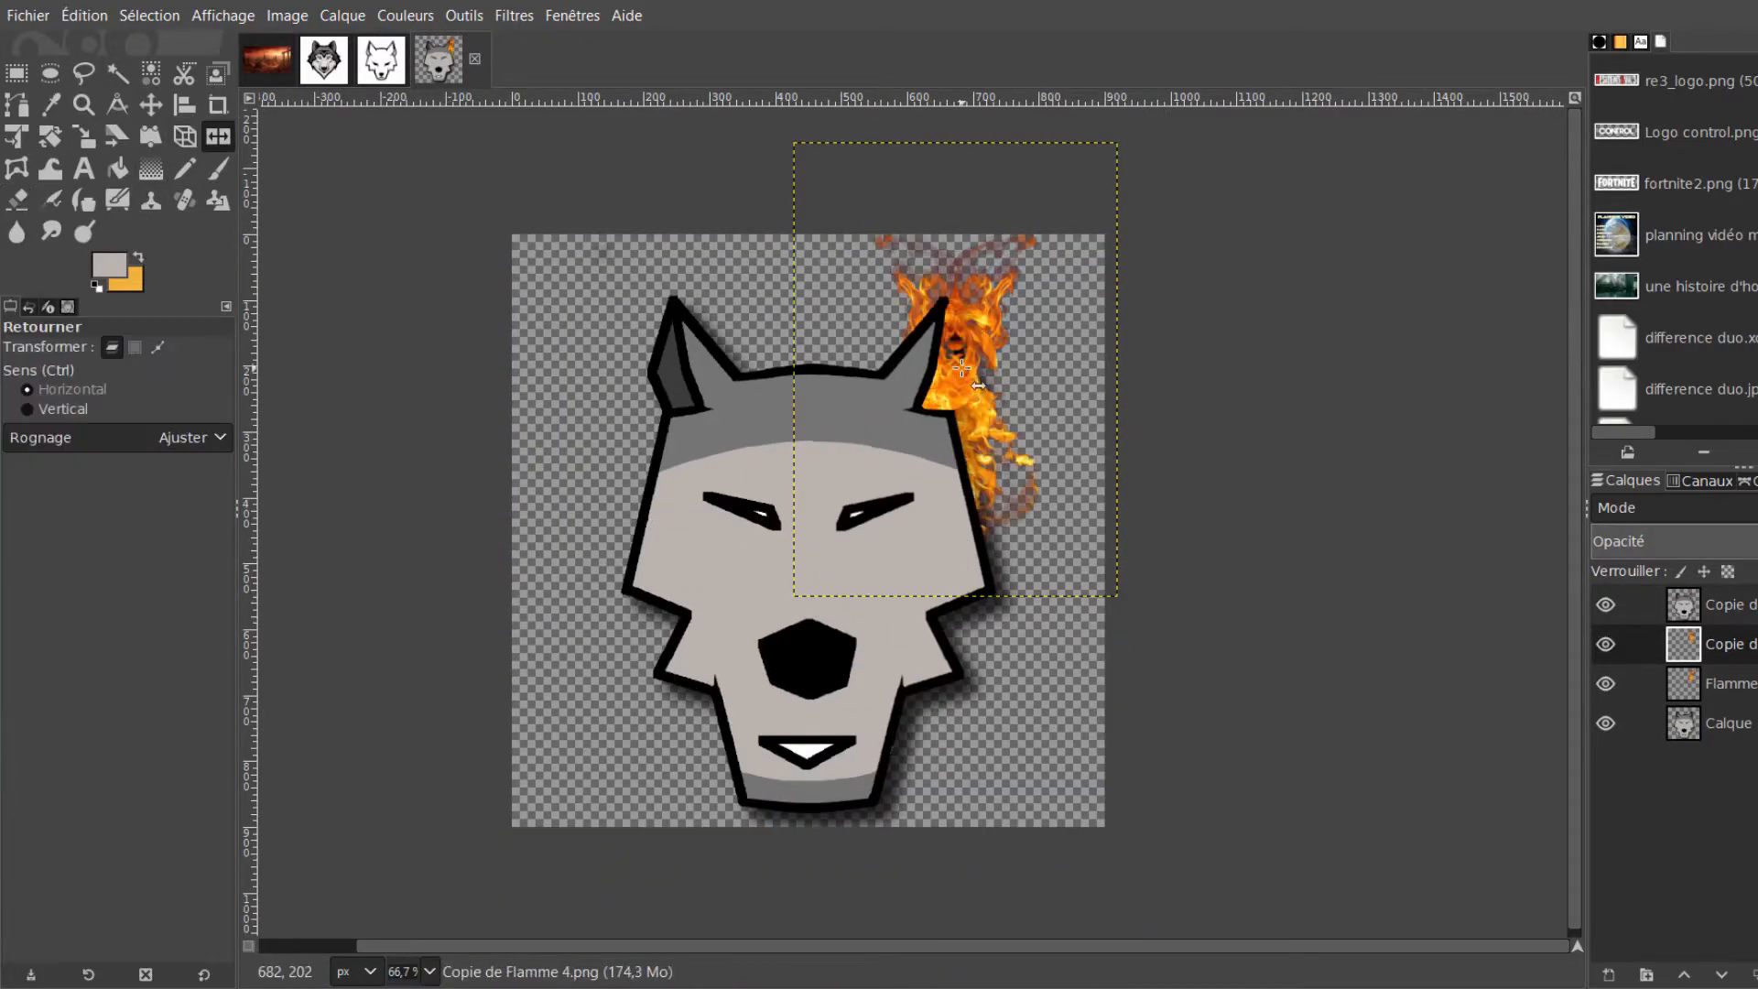
# Move the flipped flame horizontally across the head until it sits behind the left ear, mirroring the other flame
pyautogui.press('m')
pyautogui.scroll(3, 848, 324)
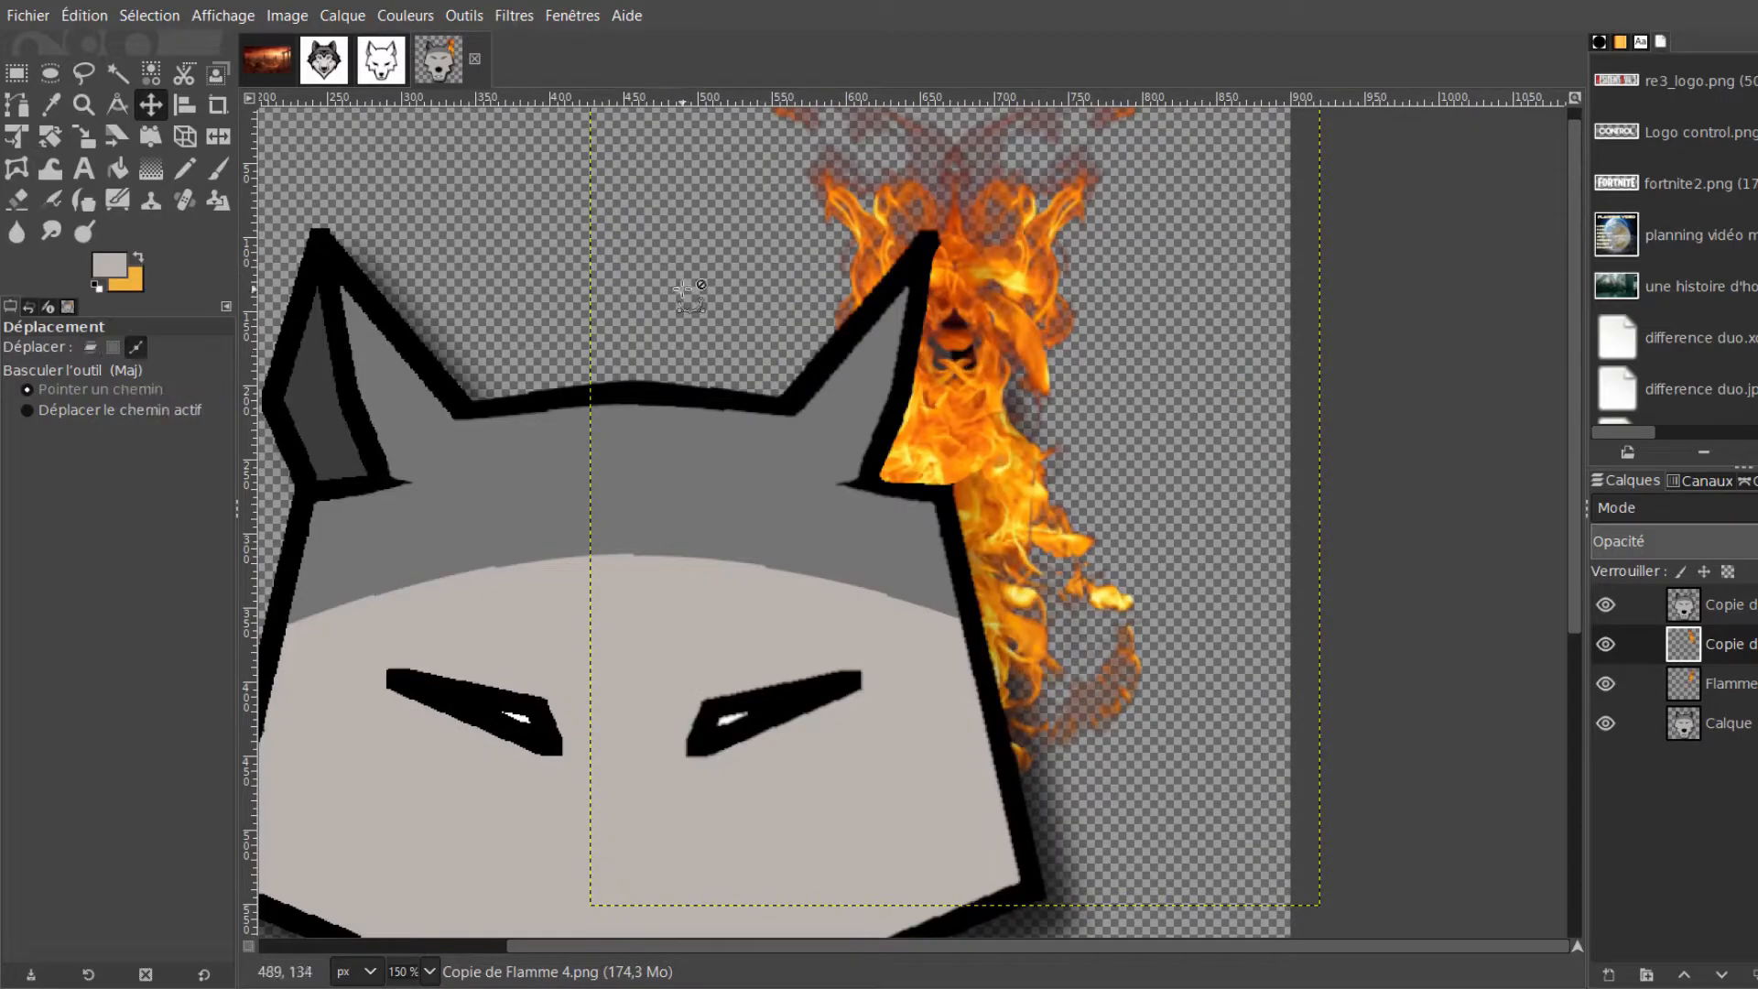
pyautogui.scroll(-3, 692, 286)
pyautogui.press('Left')
pyautogui.press('Left')
pyautogui.press('Left')
pyautogui.press('Left')
pyautogui.press('Left')
pyautogui.press('Left')
pyautogui.press('Left')
pyautogui.press('Left')
pyautogui.press('Left')
pyautogui.press('Left')
pyautogui.press('Left')
pyautogui.press('Left')
pyautogui.press('Left')
pyautogui.press('Left')
pyautogui.press('Left')
pyautogui.press('Left')
pyautogui.press('Left')
pyautogui.press('Left')
pyautogui.press('Left')
pyautogui.press('Left')
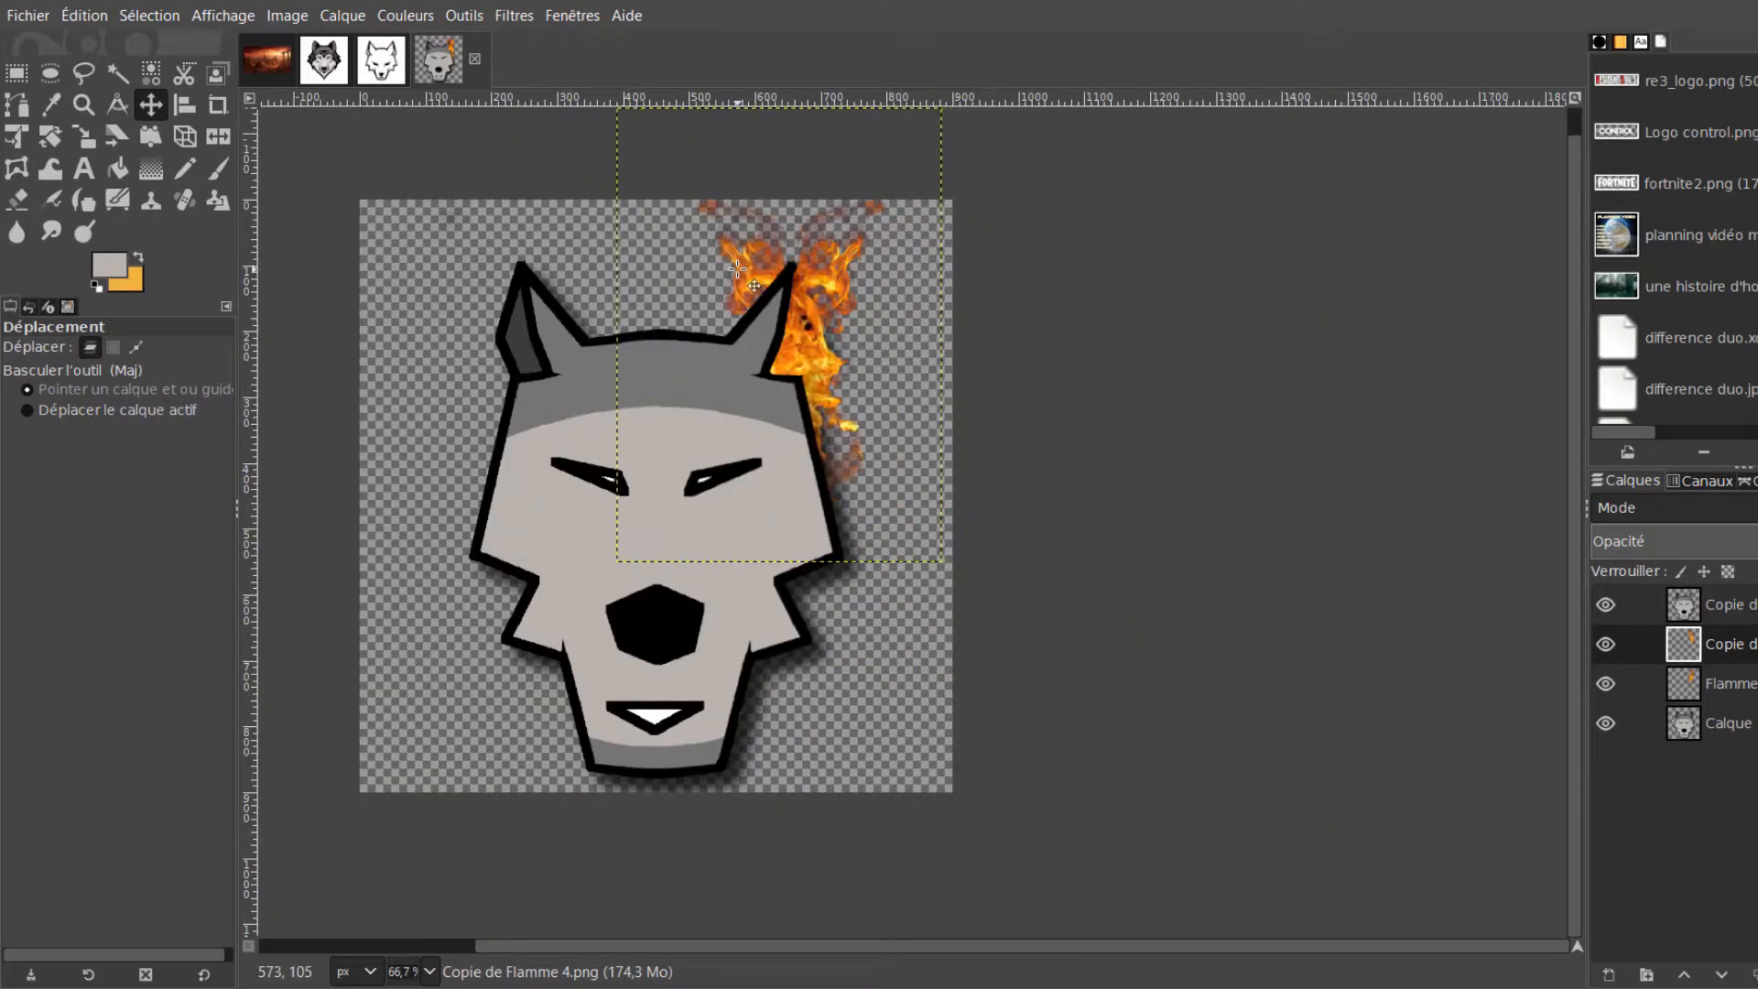
pyautogui.press('Left')
pyautogui.press('Left')
pyautogui.press('Left')
pyautogui.press('Left')
pyautogui.press('Left')
pyautogui.press('Left')
pyautogui.press('Left')
pyautogui.press('Left')
pyautogui.press('Left')
pyautogui.press('Left')
pyautogui.press('Left')
pyautogui.press('Left')
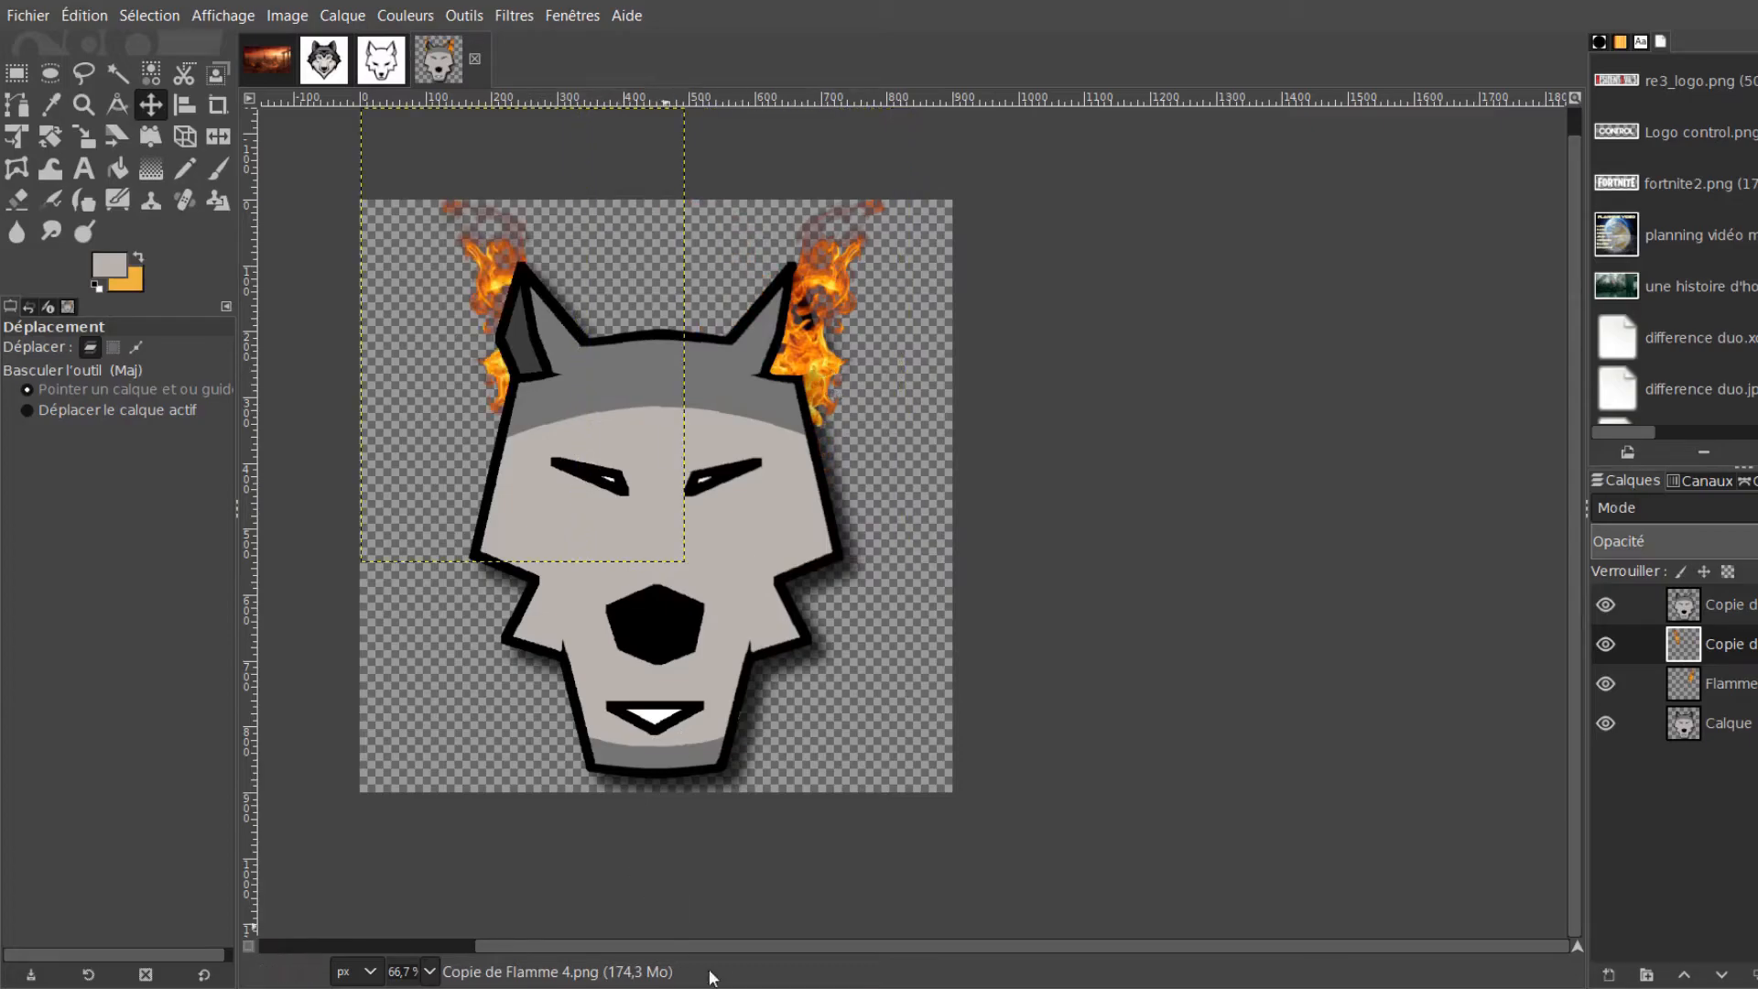
# Erase the outer section of the left ear on the top wolf copy to expose the flame, and touch up with the gray Pencil
pyautogui.scroll(3, 491, 360)
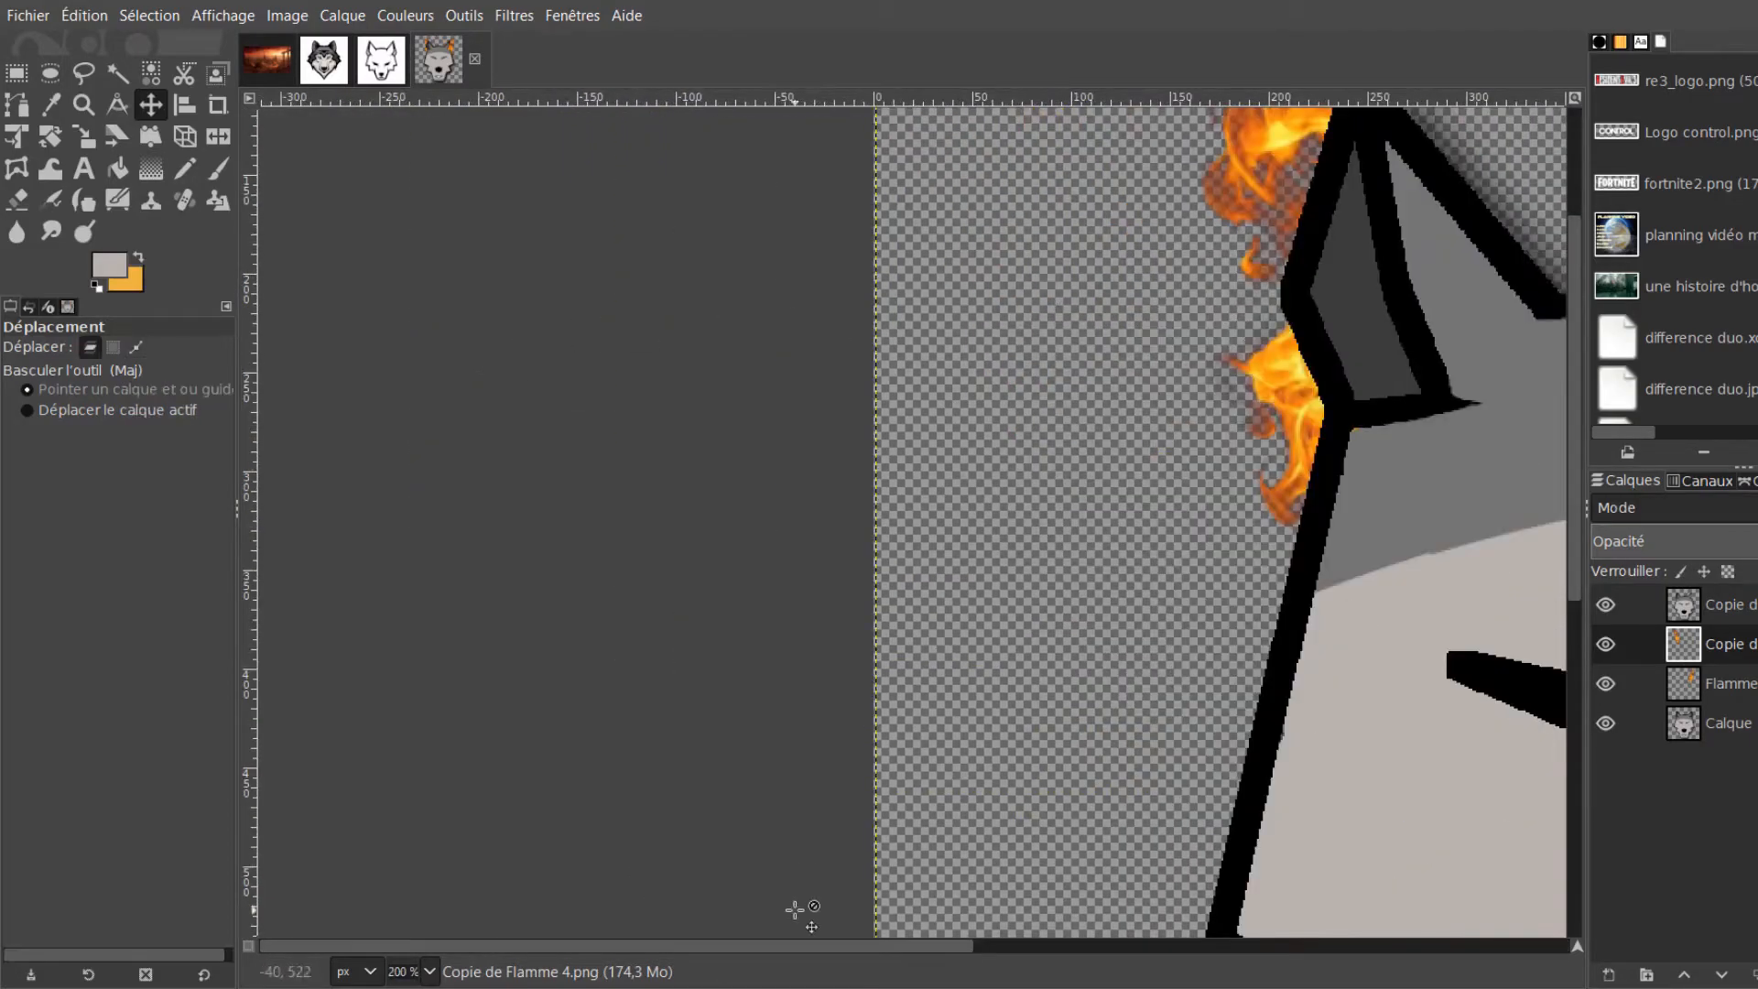
pyautogui.hscroll(2, 811, 947)
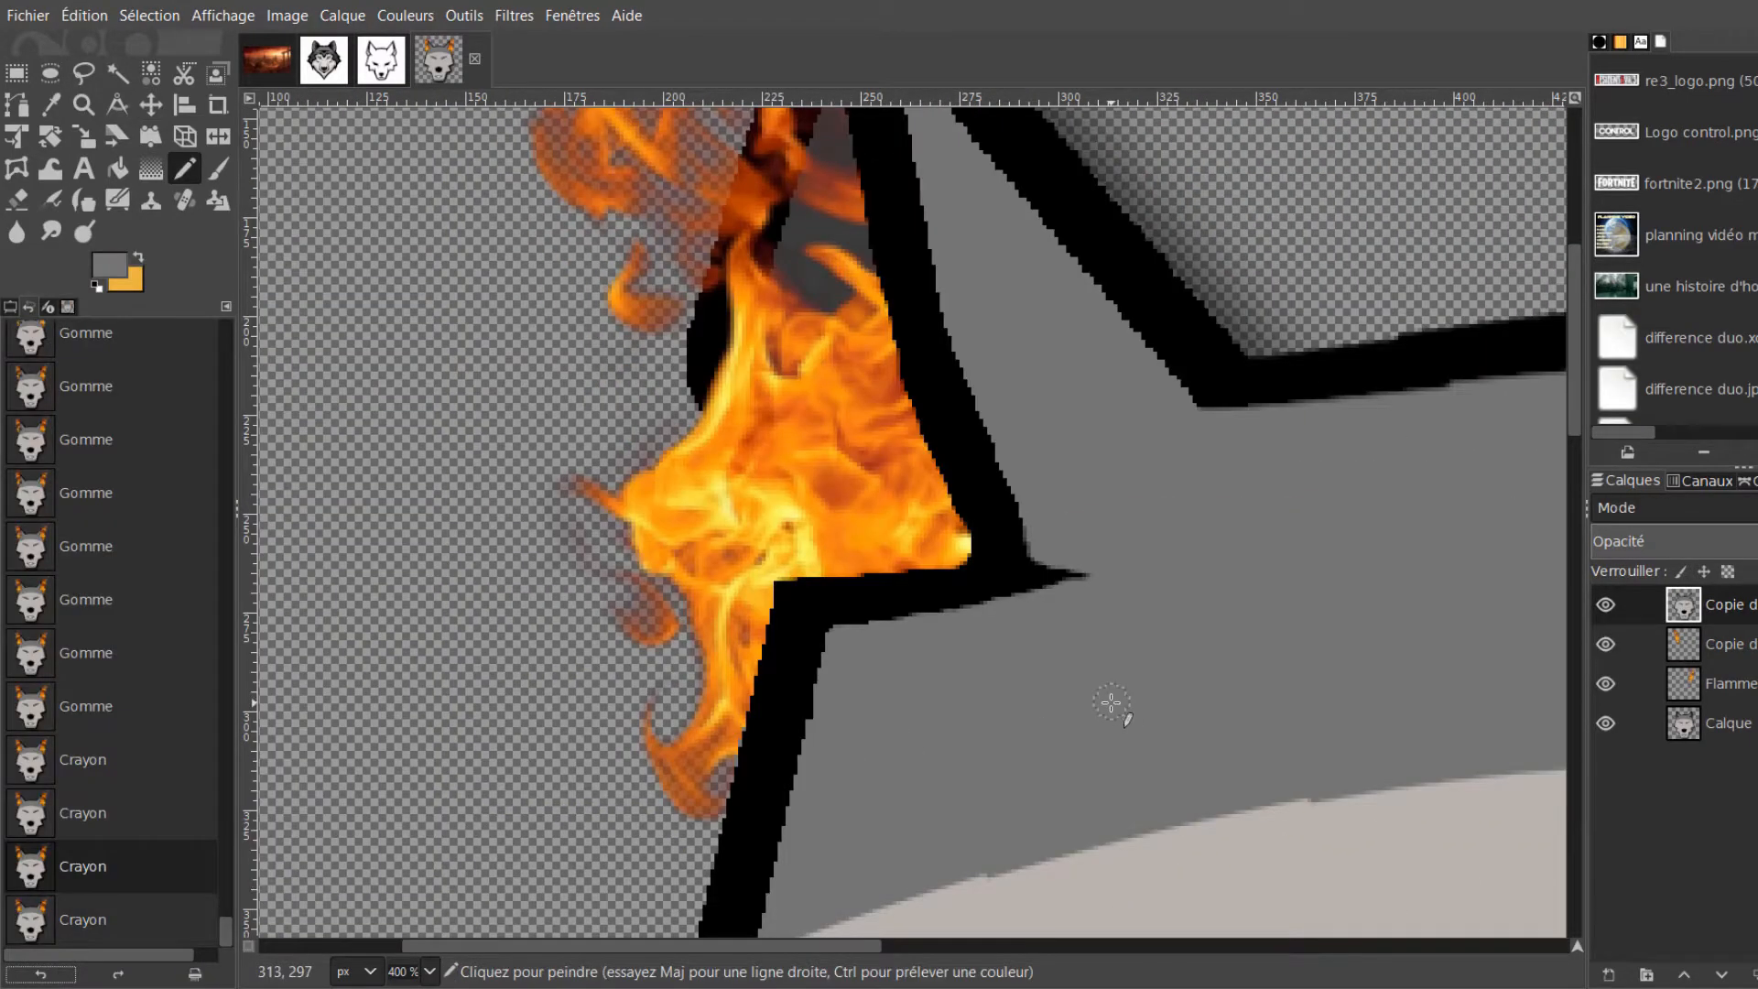
pyautogui.scroll(-6, 1111, 702)
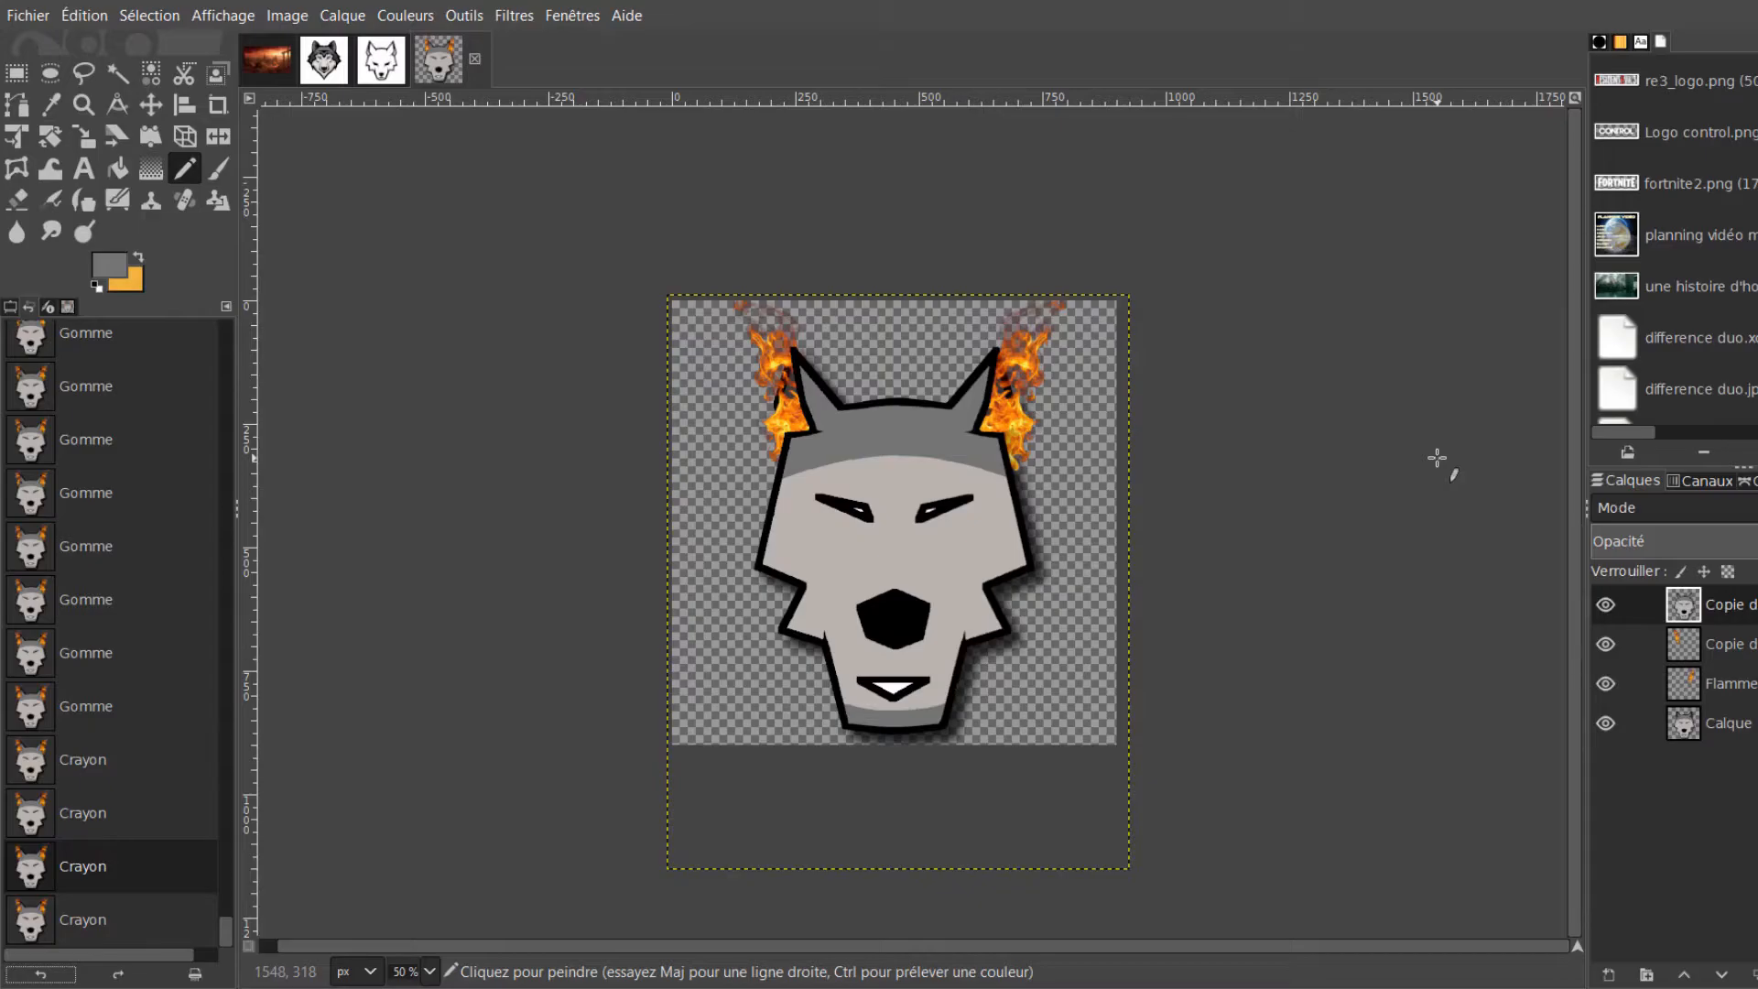
pyautogui.scroll(3, 916, 529)
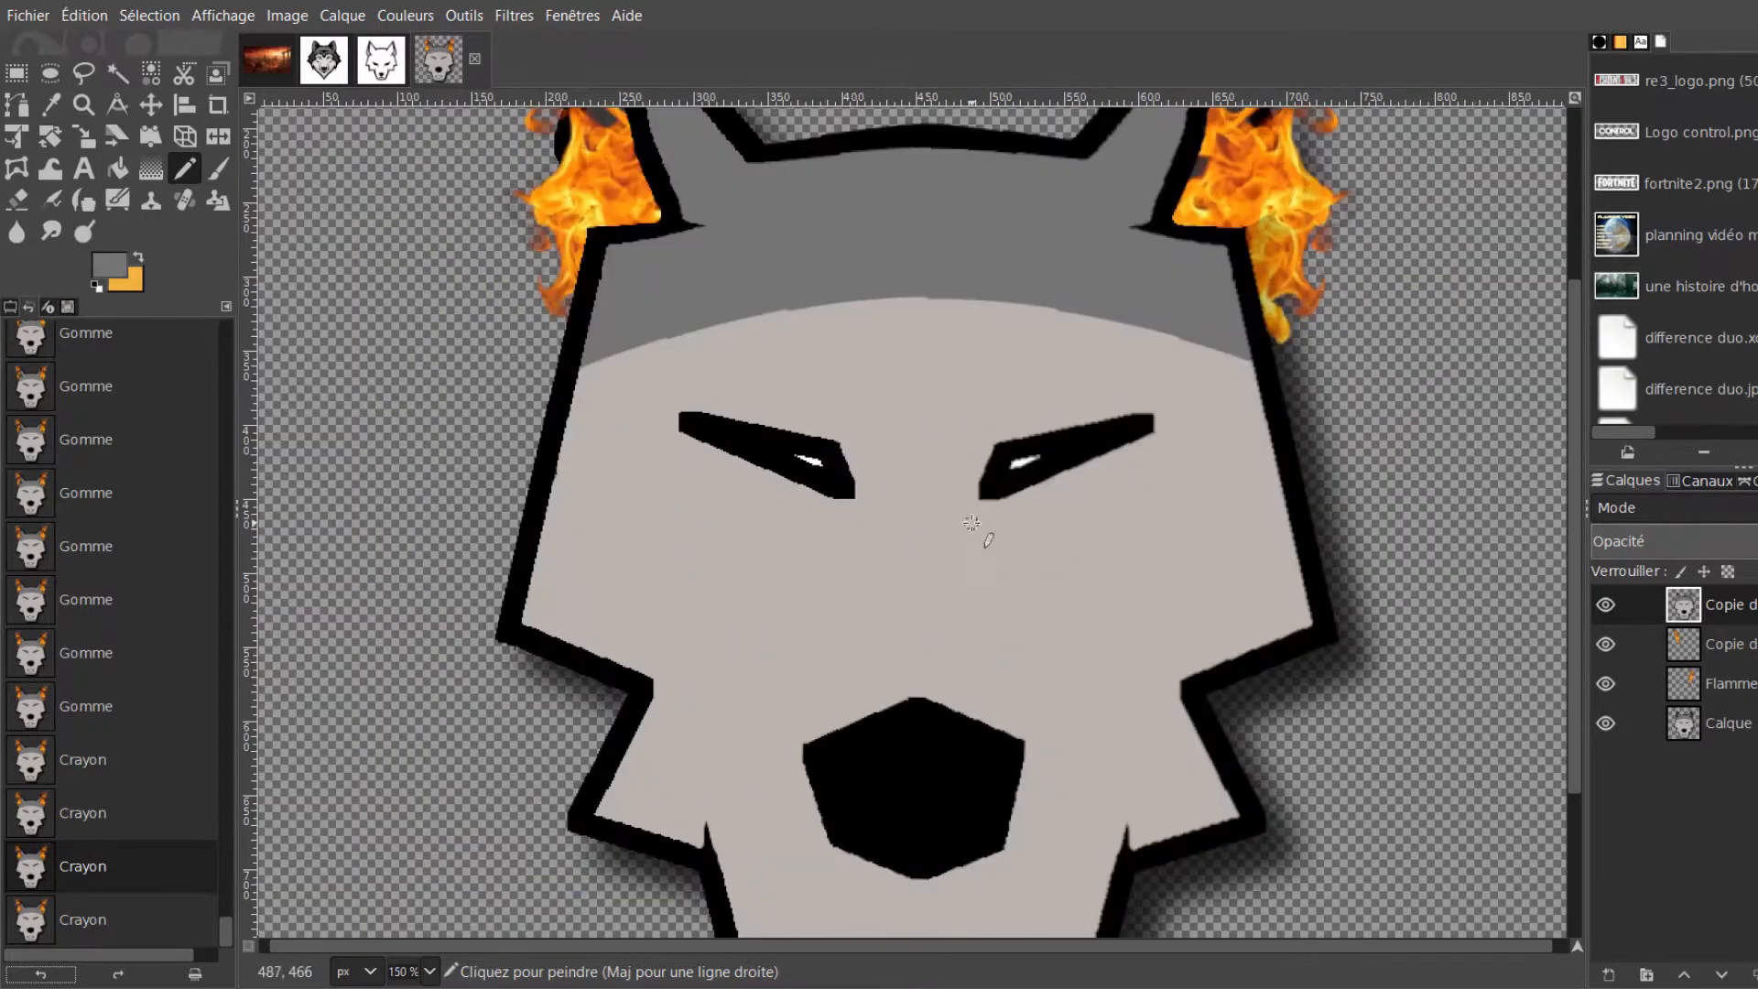
pyautogui.moveTo(1573, 486); pyautogui.dragTo(1515, 381)
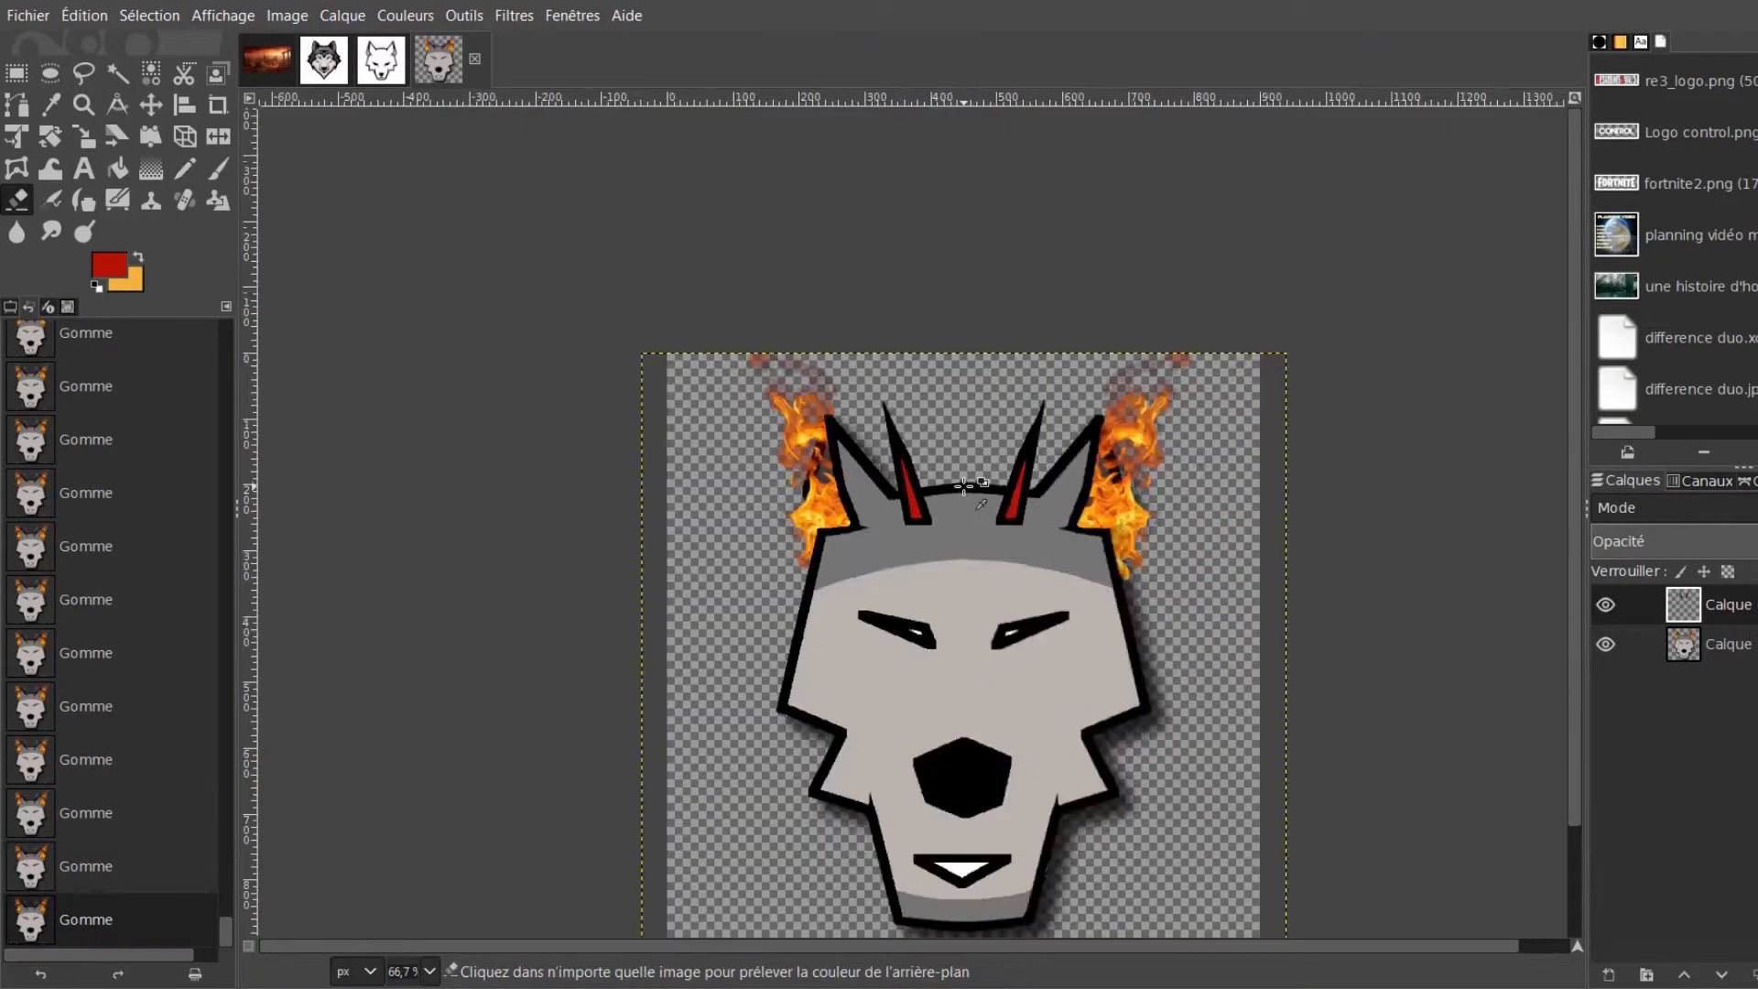
pyautogui.moveTo(1574, 399); pyautogui.dragTo(1569, 476)
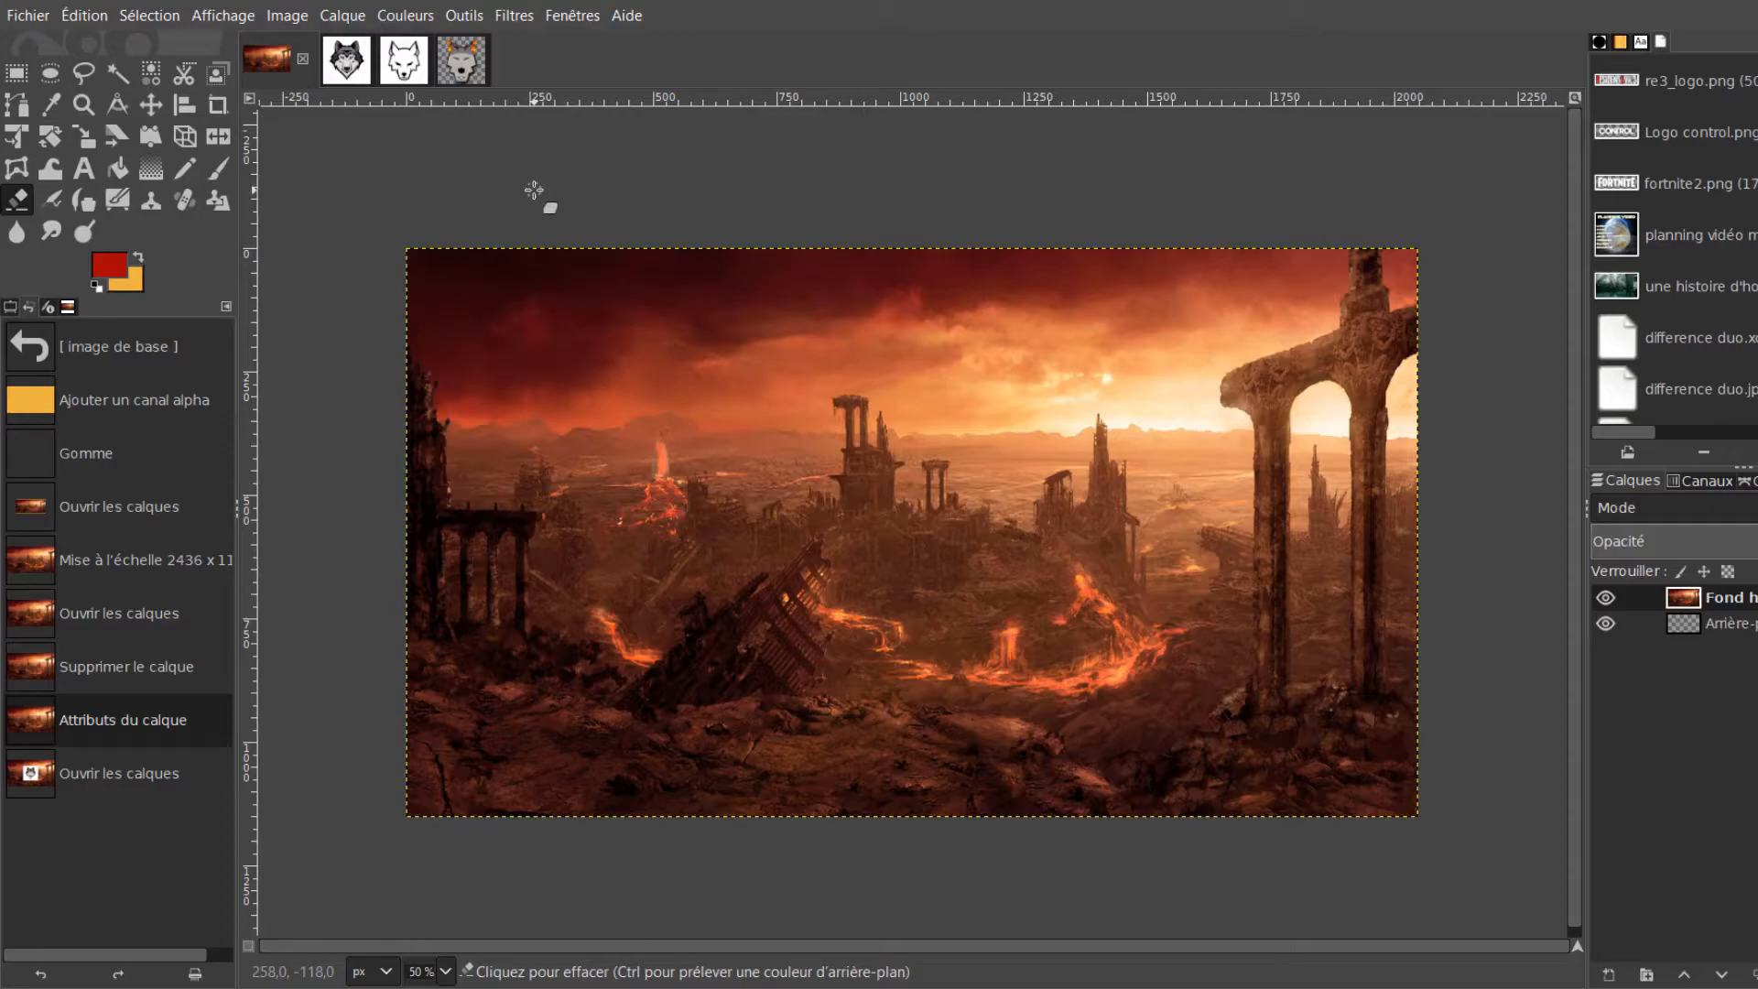
# Import logo.png as a layer over the ruined landscape, scaled to 492 px wide and centred in the image
pyautogui.click(32, 16)
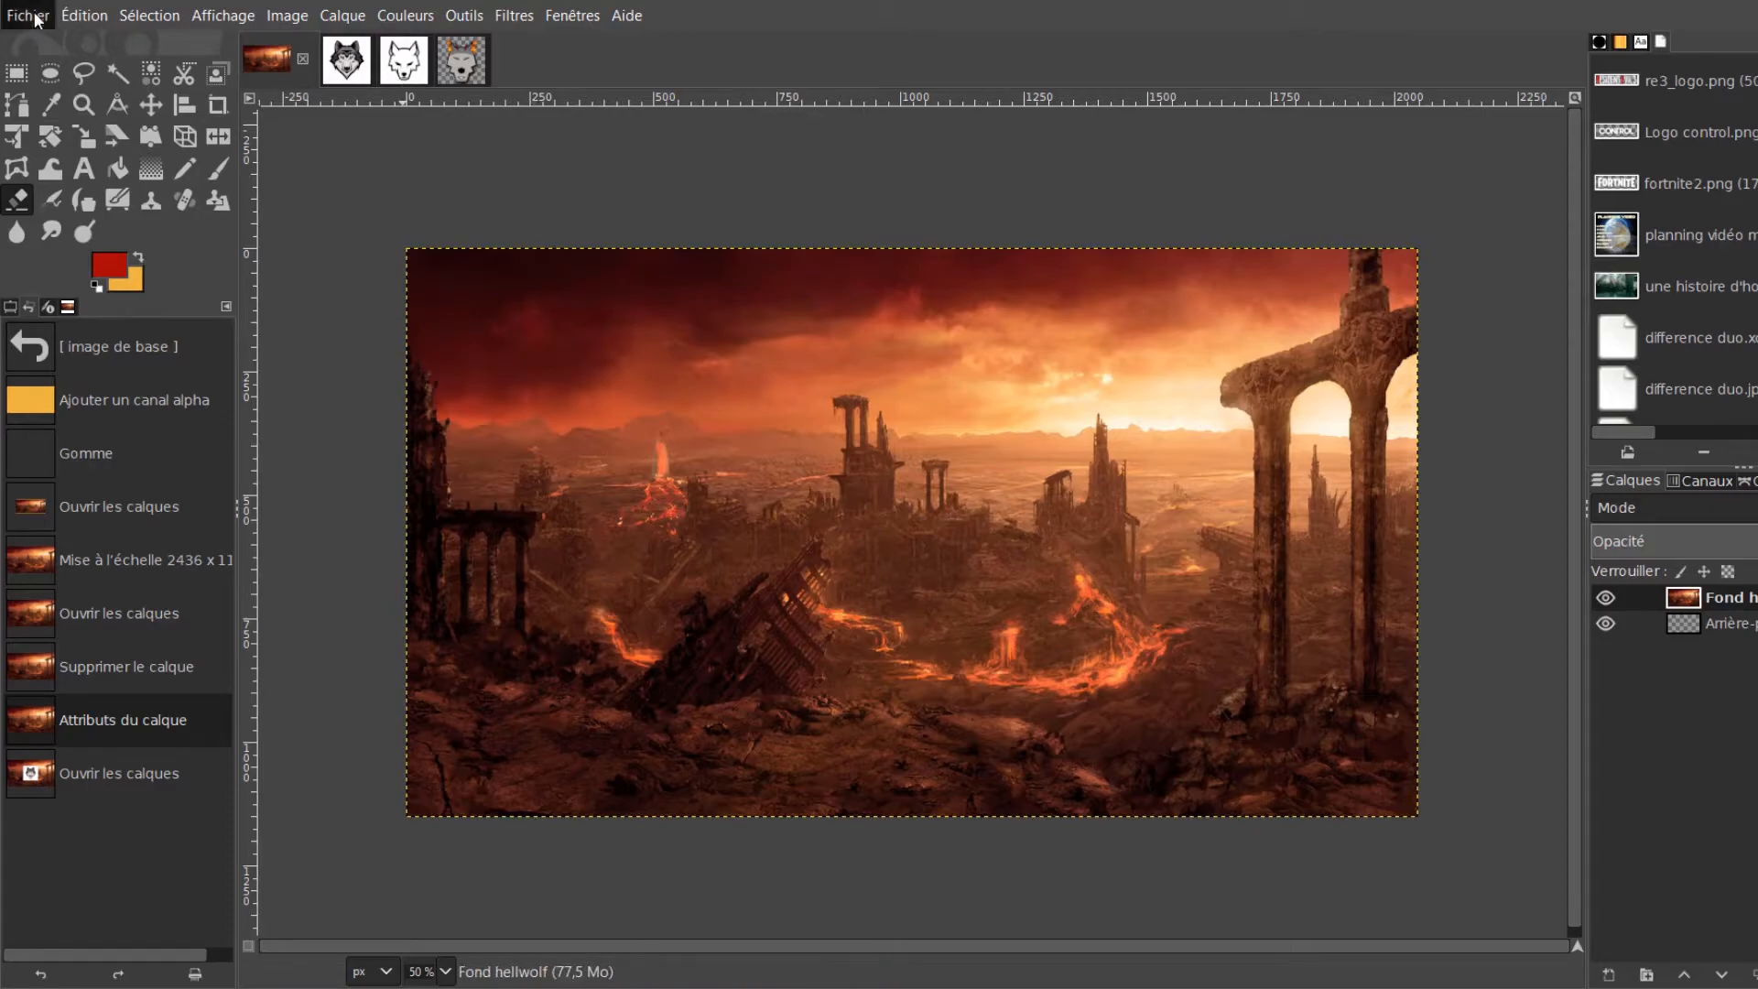
pyautogui.click(382, 167)
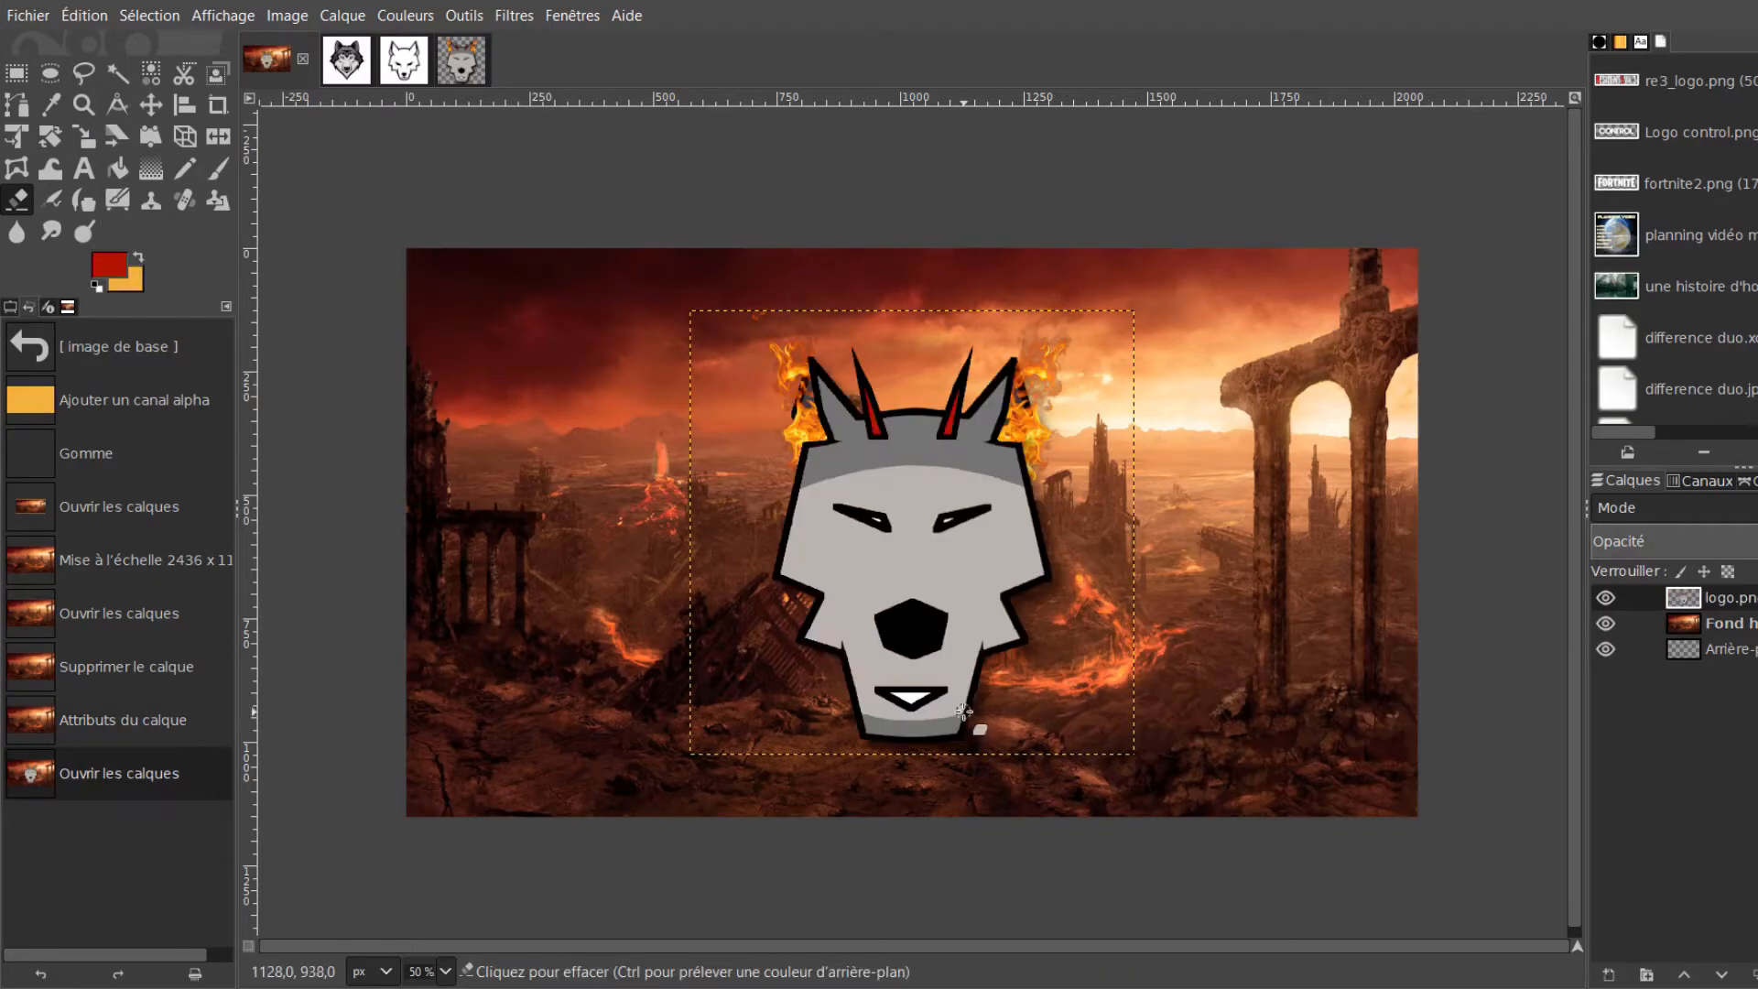
pyautogui.click(90, 141)
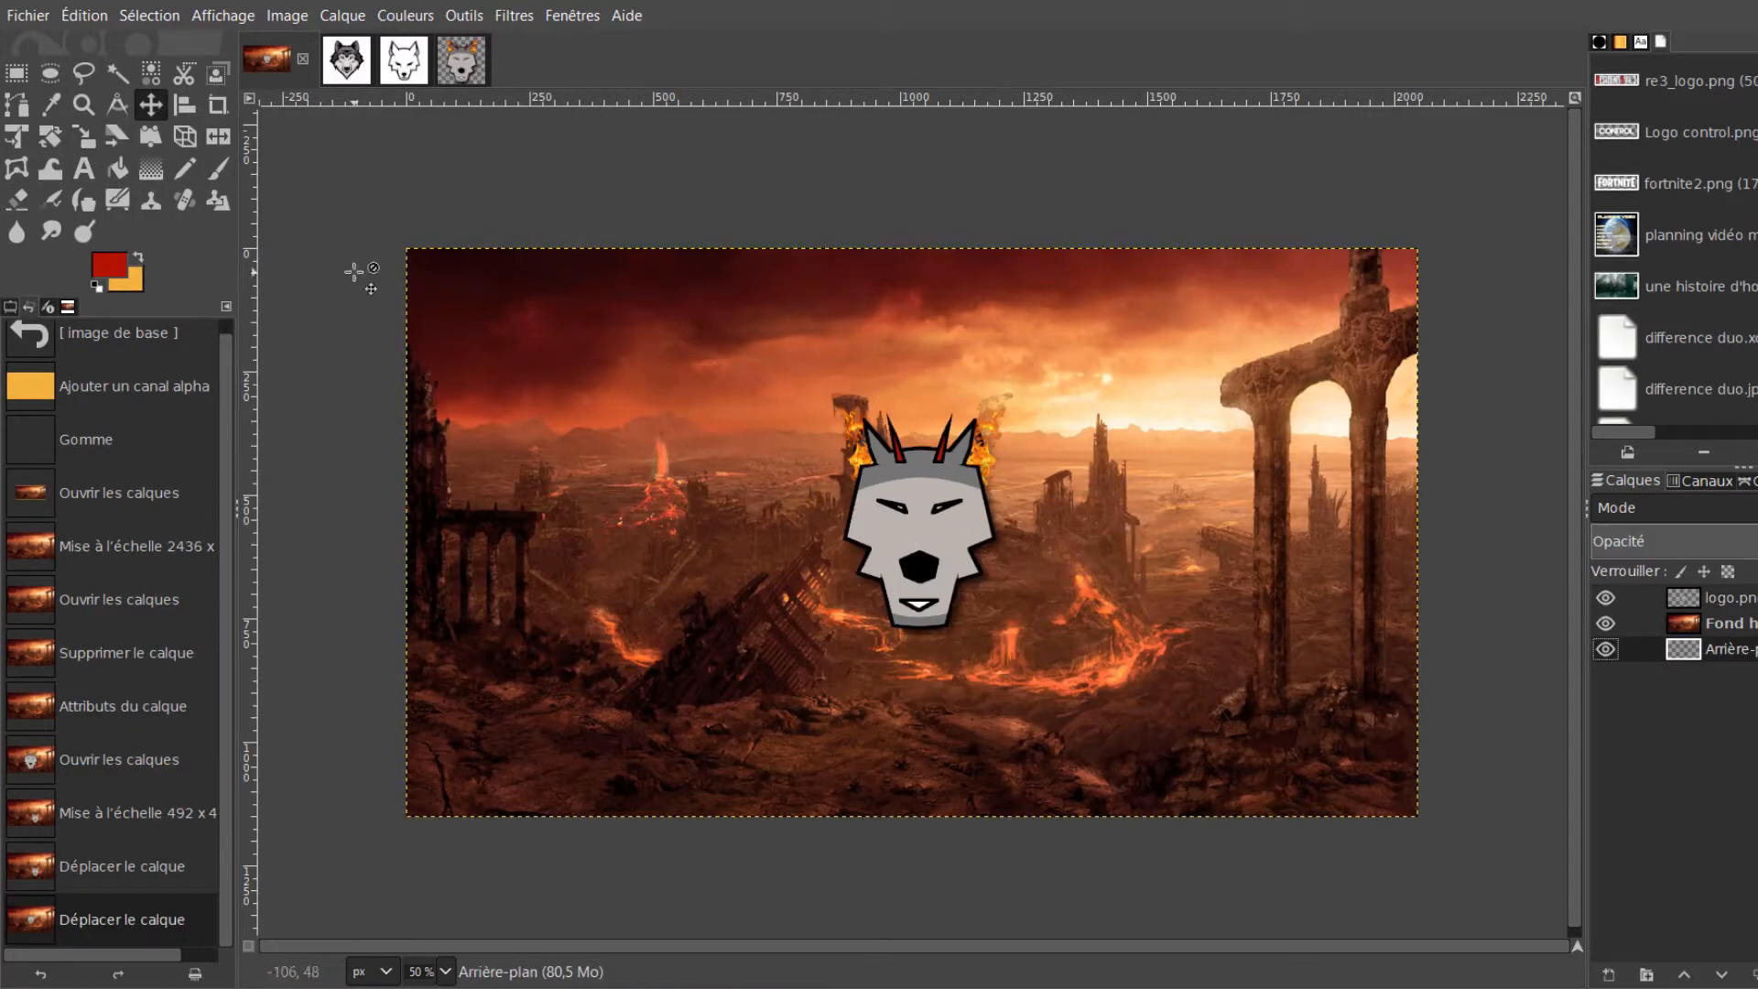
# Import texte hellwolf.png as a layer and move it to the top of the layer stack
pyautogui.click(9, 13)
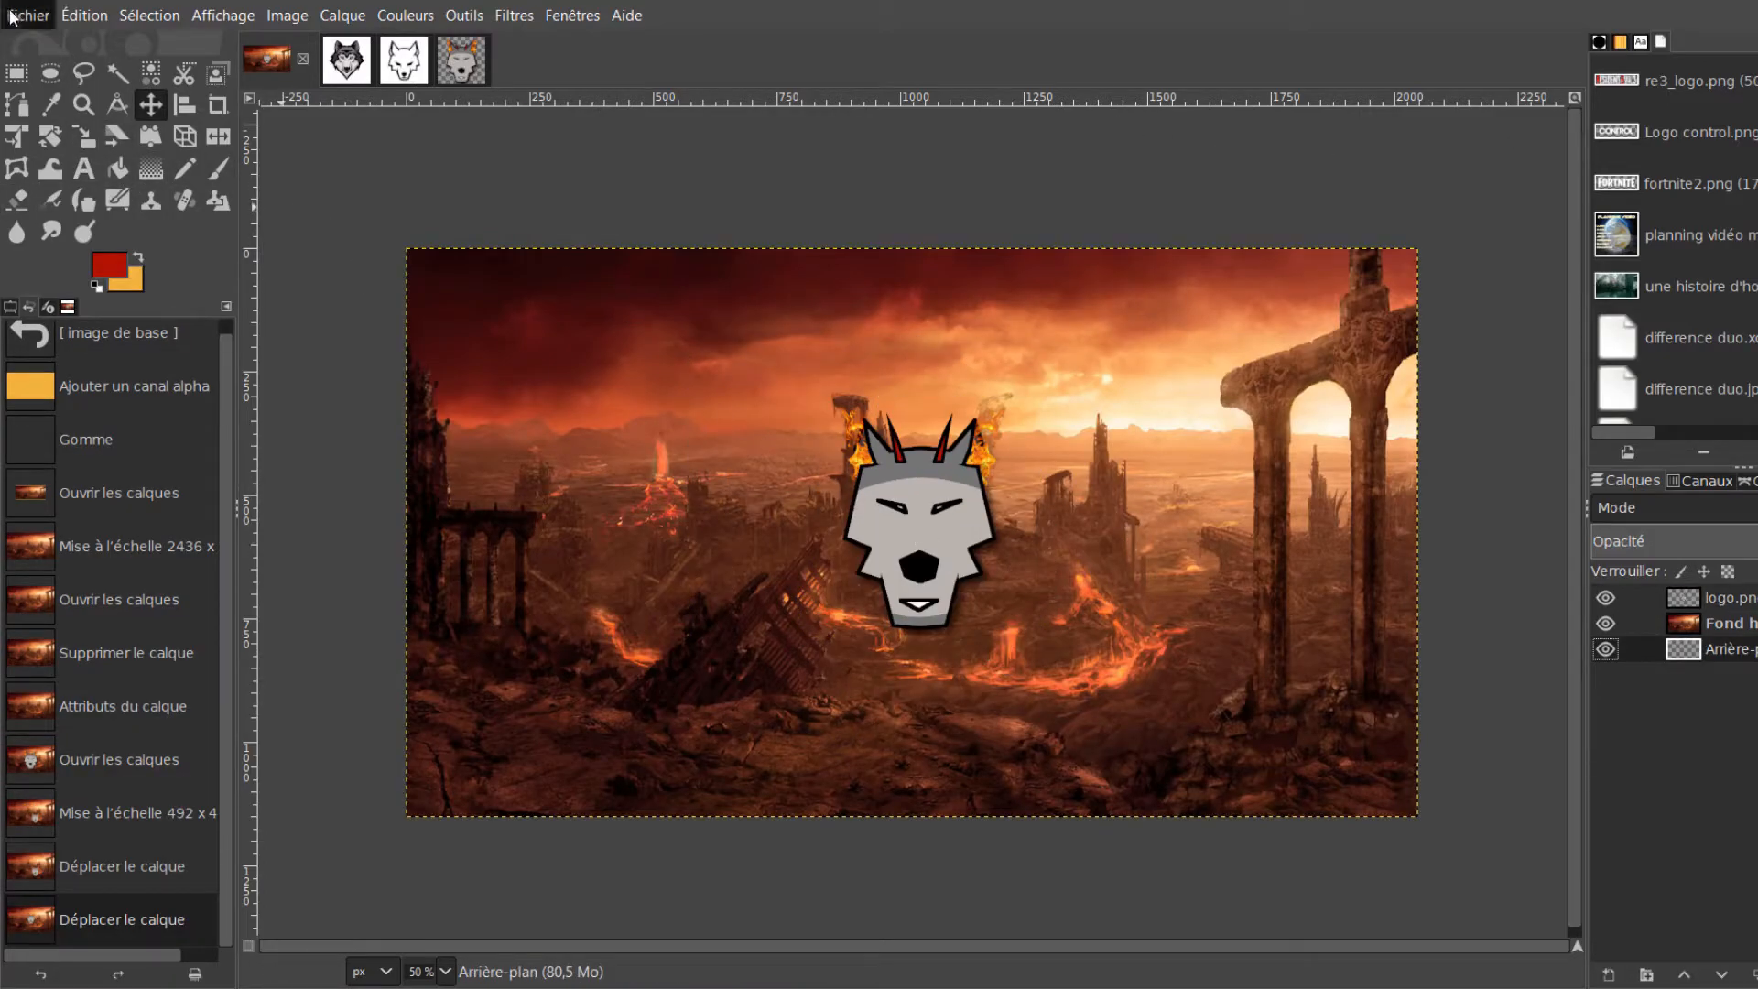
pyautogui.click(115, 125)
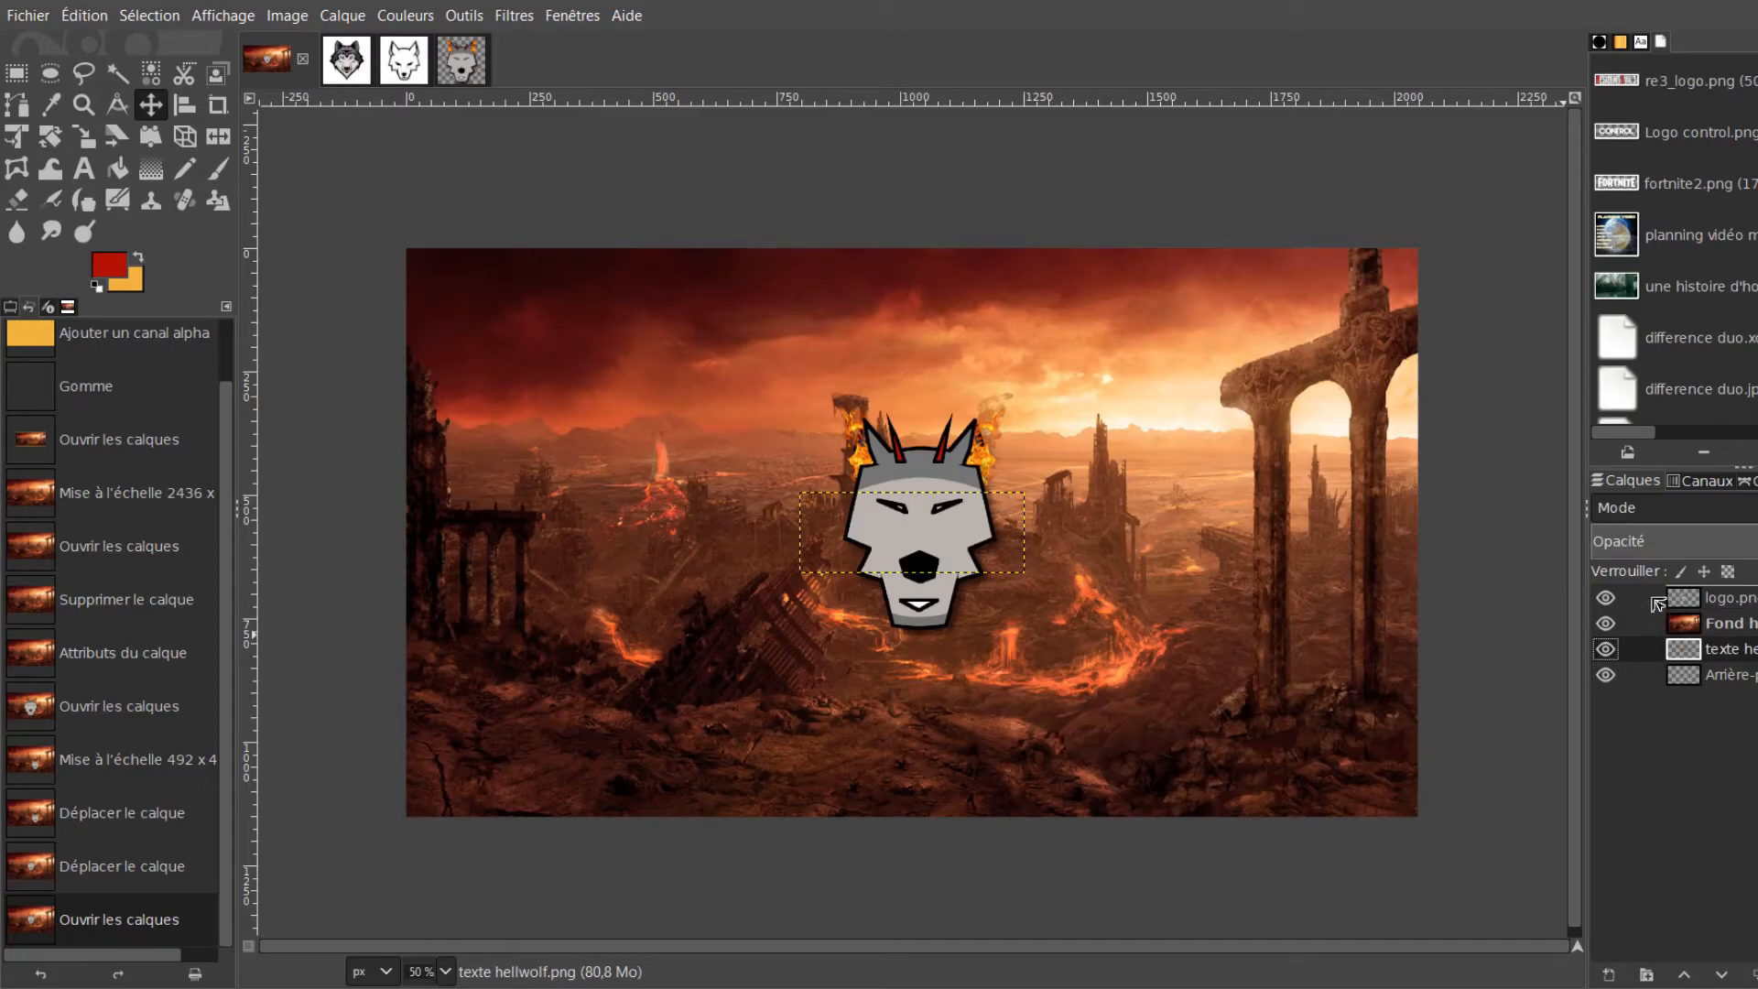
pyautogui.moveTo(1658, 604); pyautogui.dragTo(1659, 595)
# Scale the HellWolf text to 756 px wide and place it just below the wolf head's muzzle
pyautogui.click(83, 135)
pyautogui.click(1099, 593)
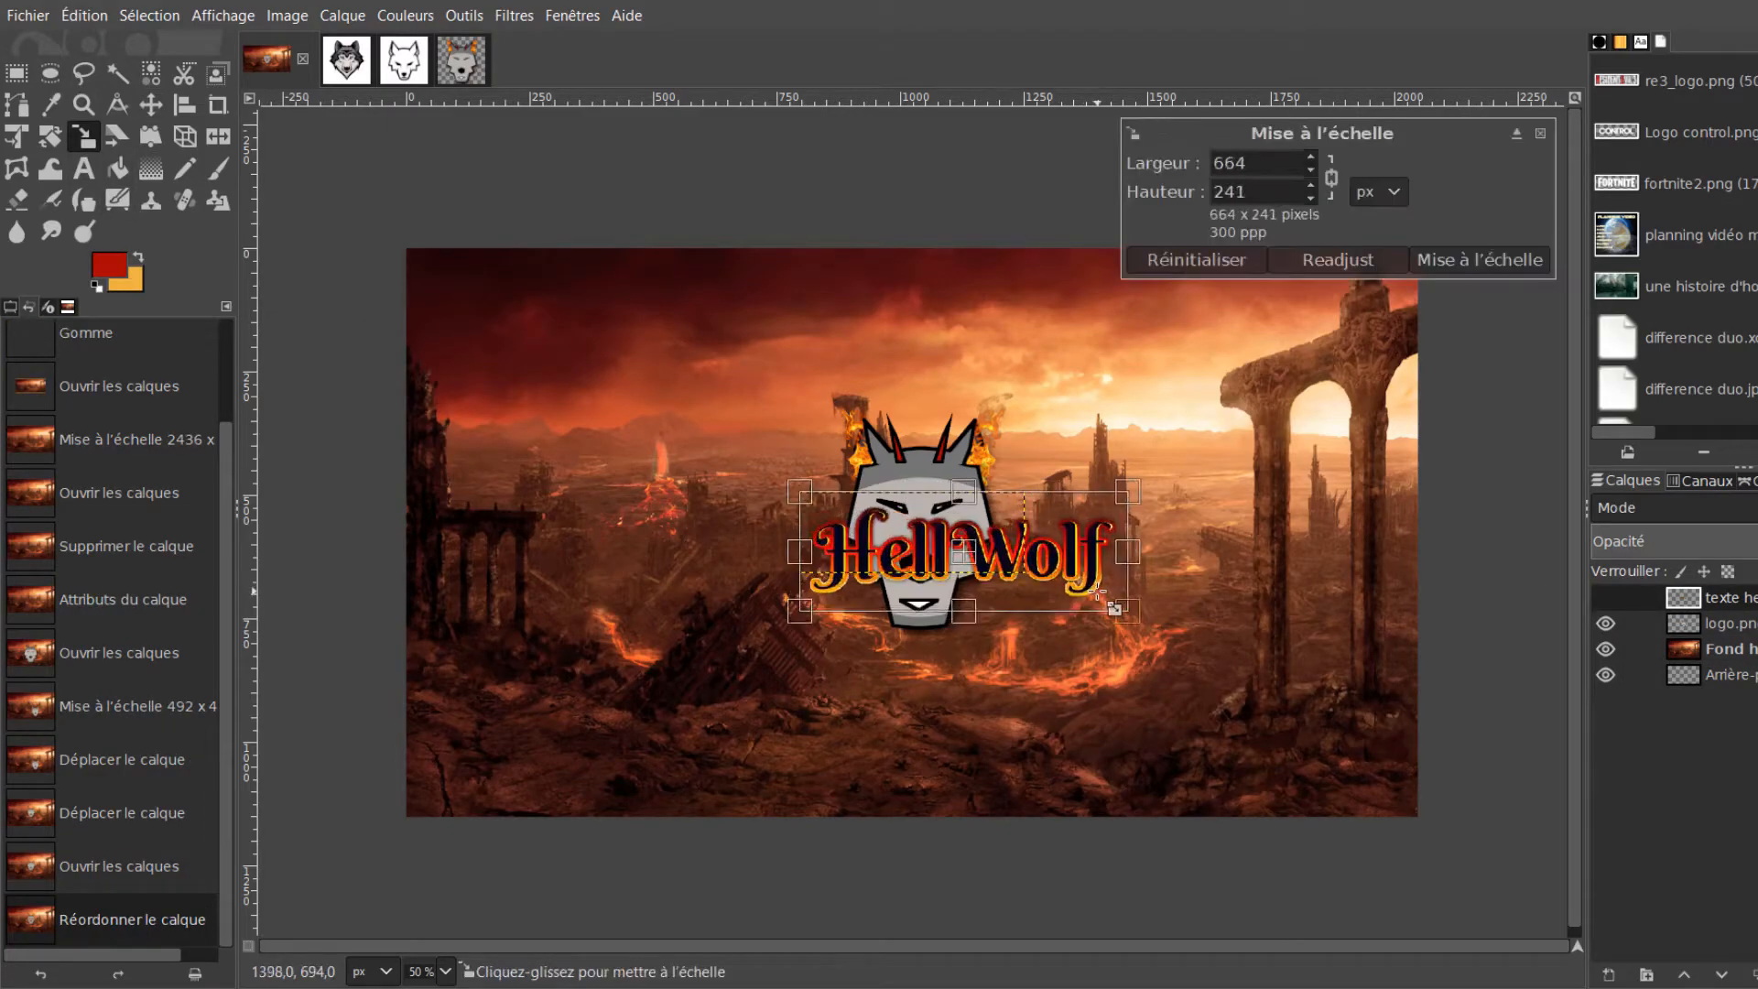
pyautogui.moveTo(1098, 593); pyautogui.dragTo(1144, 609)
pyautogui.click(151, 104)
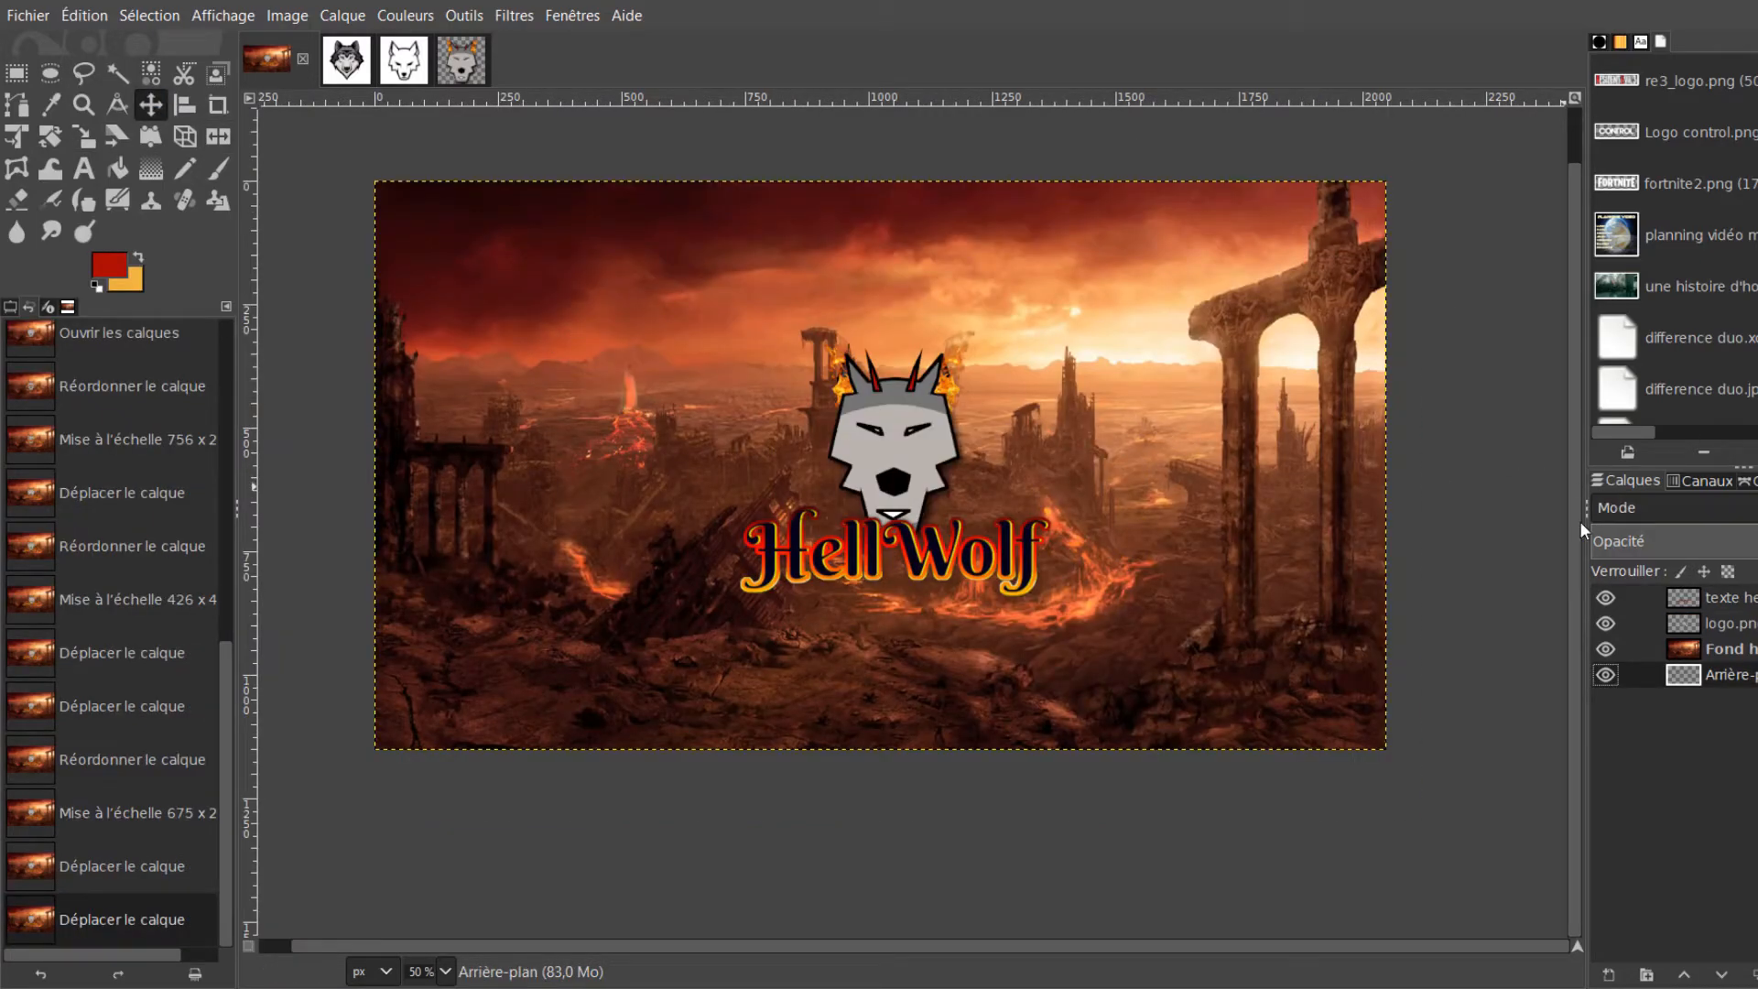
# Import carré.png as the top layer and move the square button to the left of the wolf head
pyautogui.moveTo(1579, 522); pyautogui.dragTo(1567, 469)
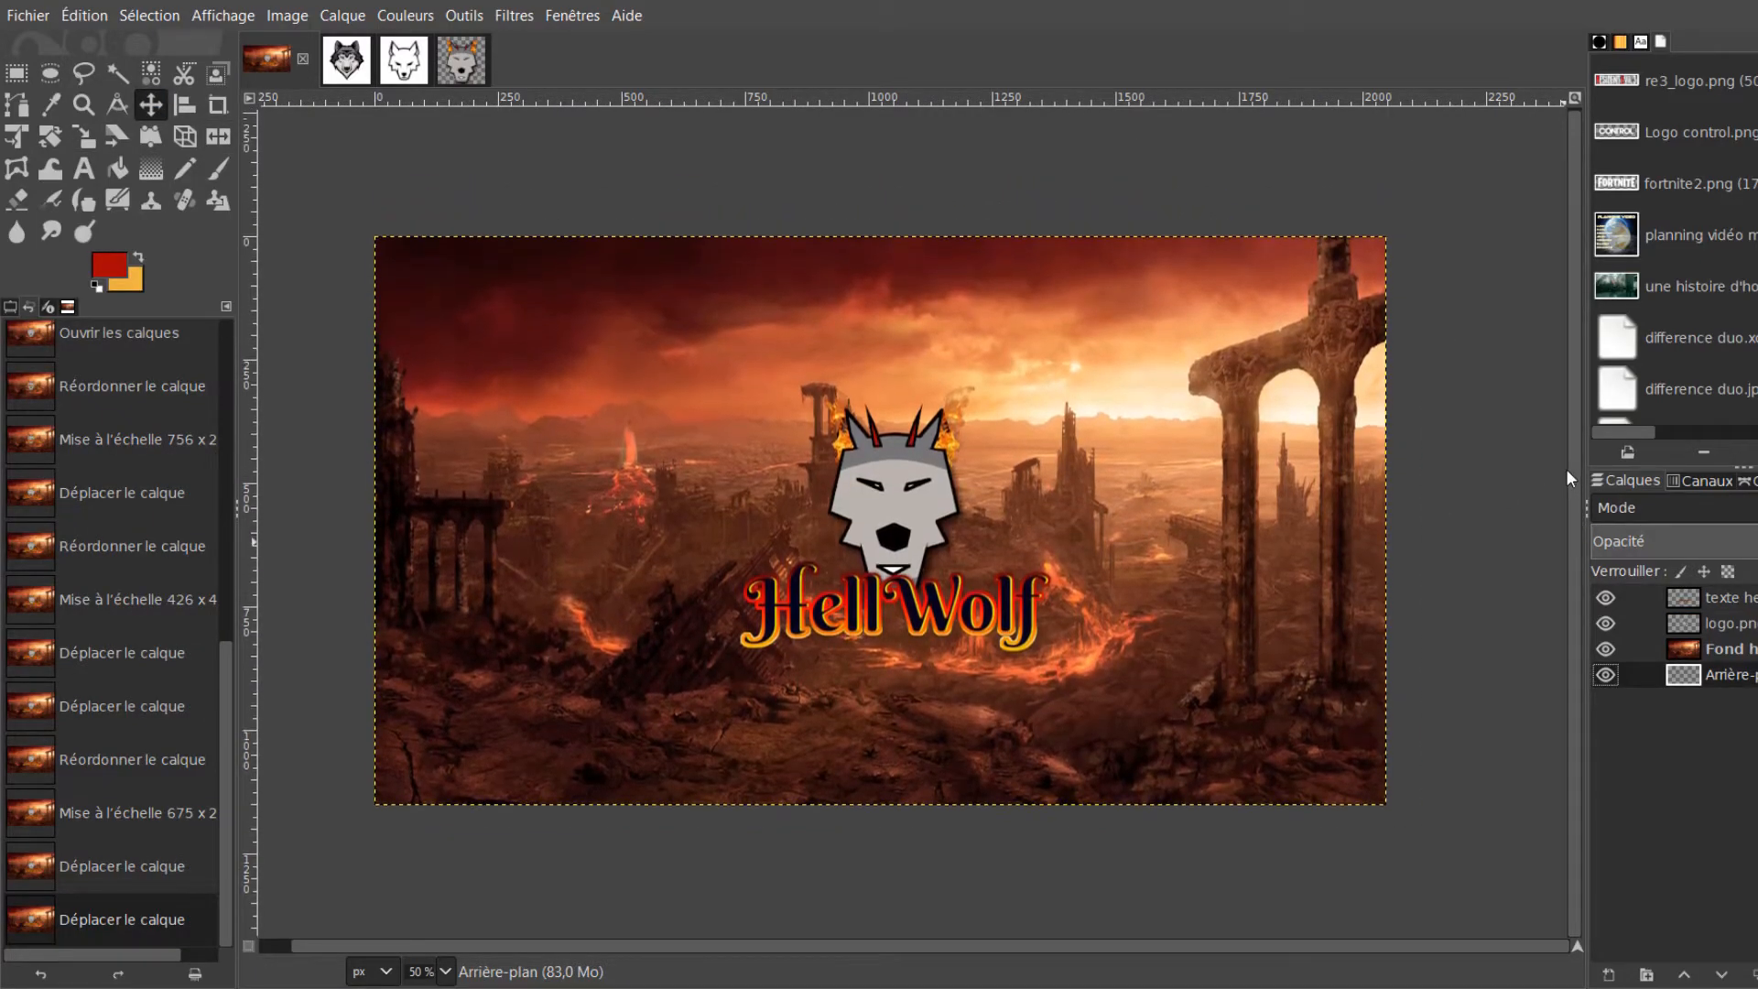
pyautogui.click(13, 13)
pyautogui.click(87, 136)
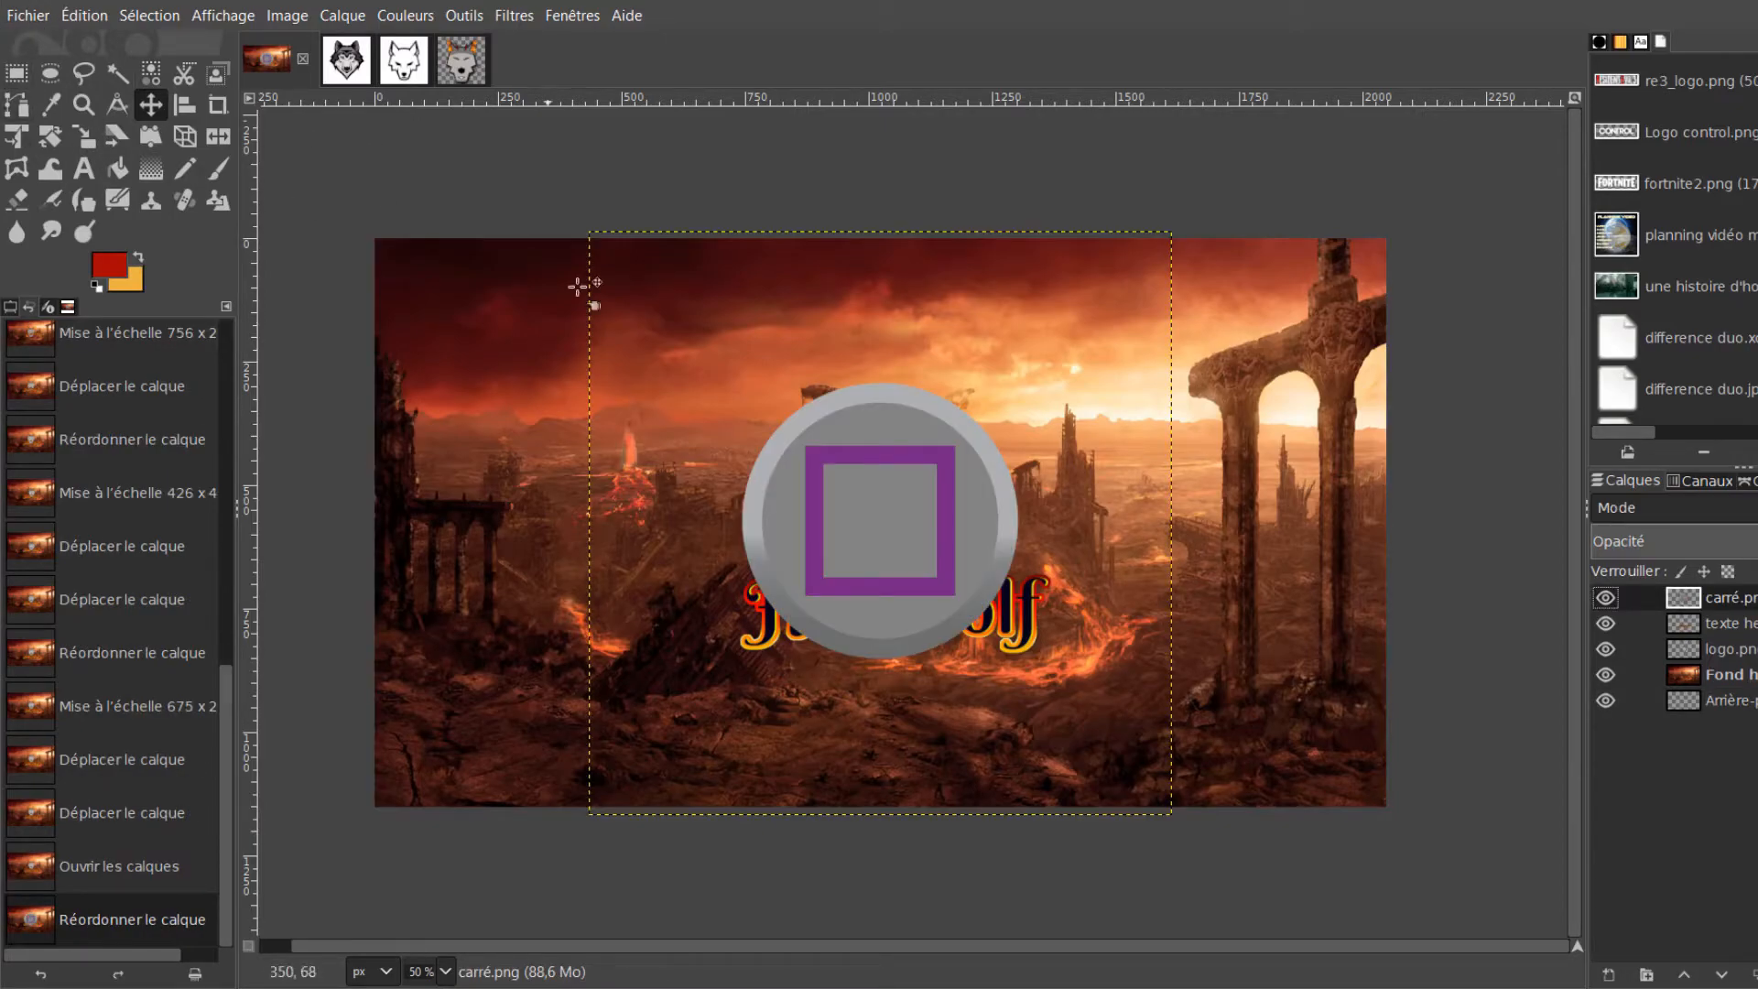
pyautogui.moveTo(887, 533); pyautogui.dragTo(584, 472)
# Scale the square button to 320 × 320 px and place it over the landscape left of the wolf head
pyautogui.hotkey('shift', 's')
pyautogui.moveTo(548, 383); pyautogui.dragTo(976, 806)
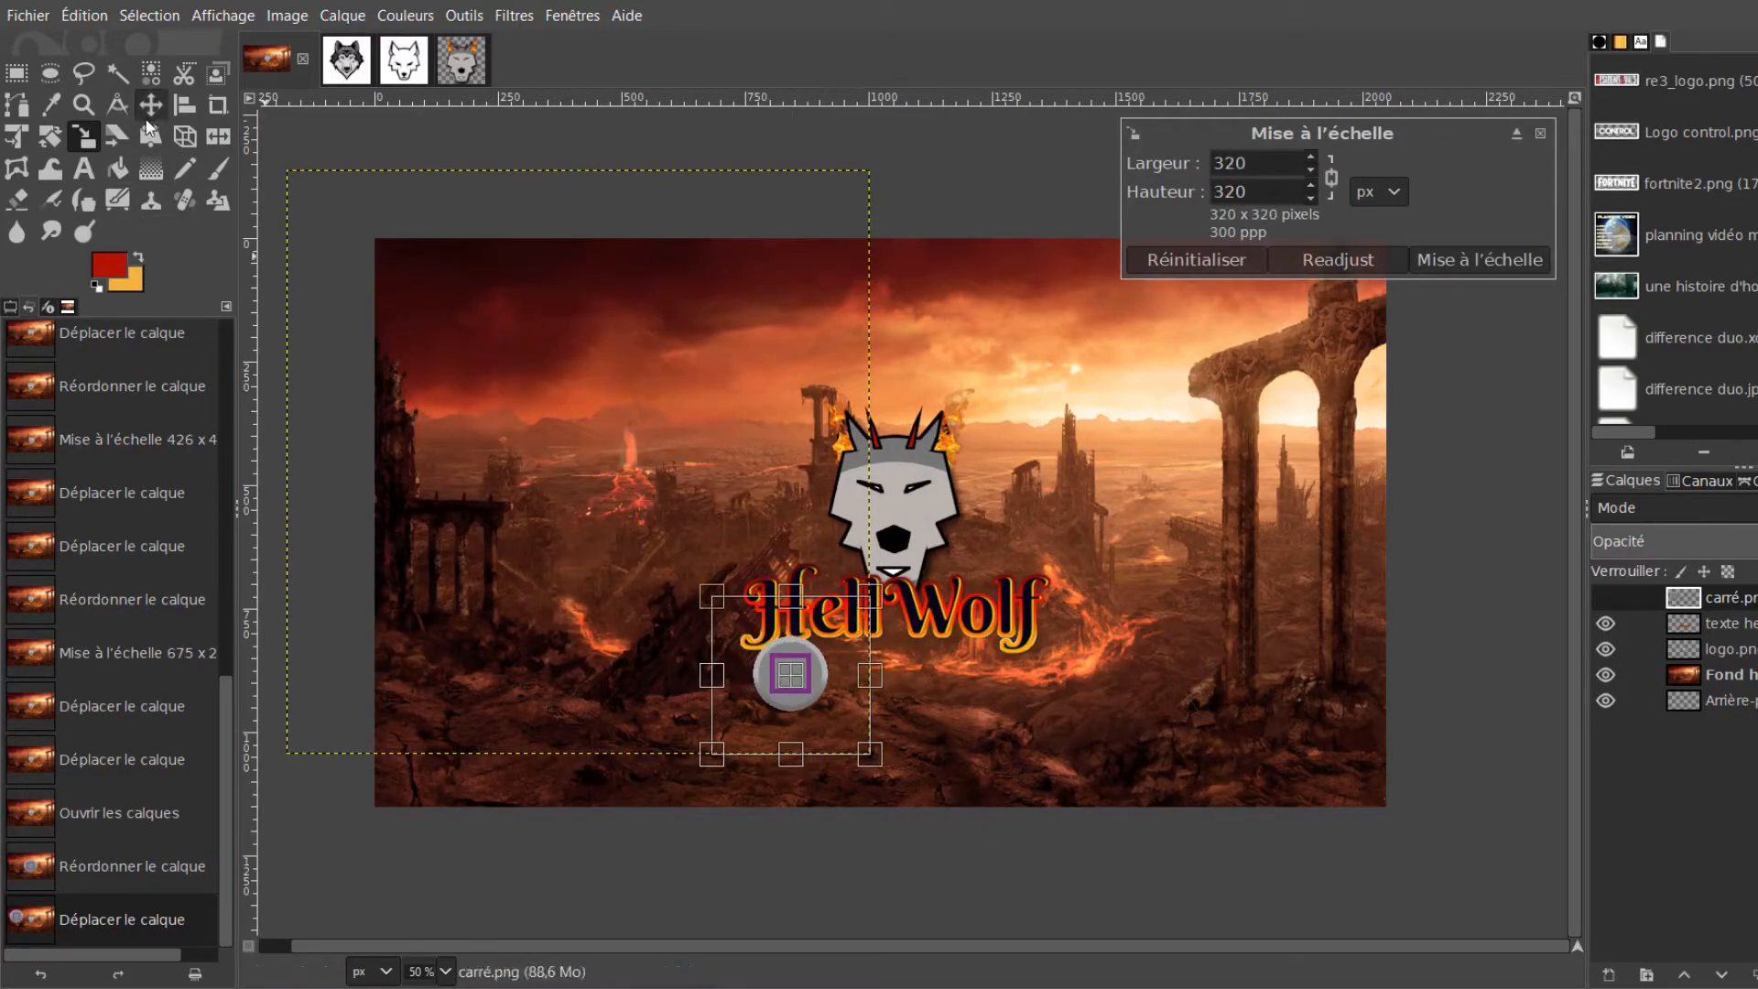
pyautogui.press('m')
pyautogui.moveTo(798, 678); pyautogui.dragTo(621, 478)
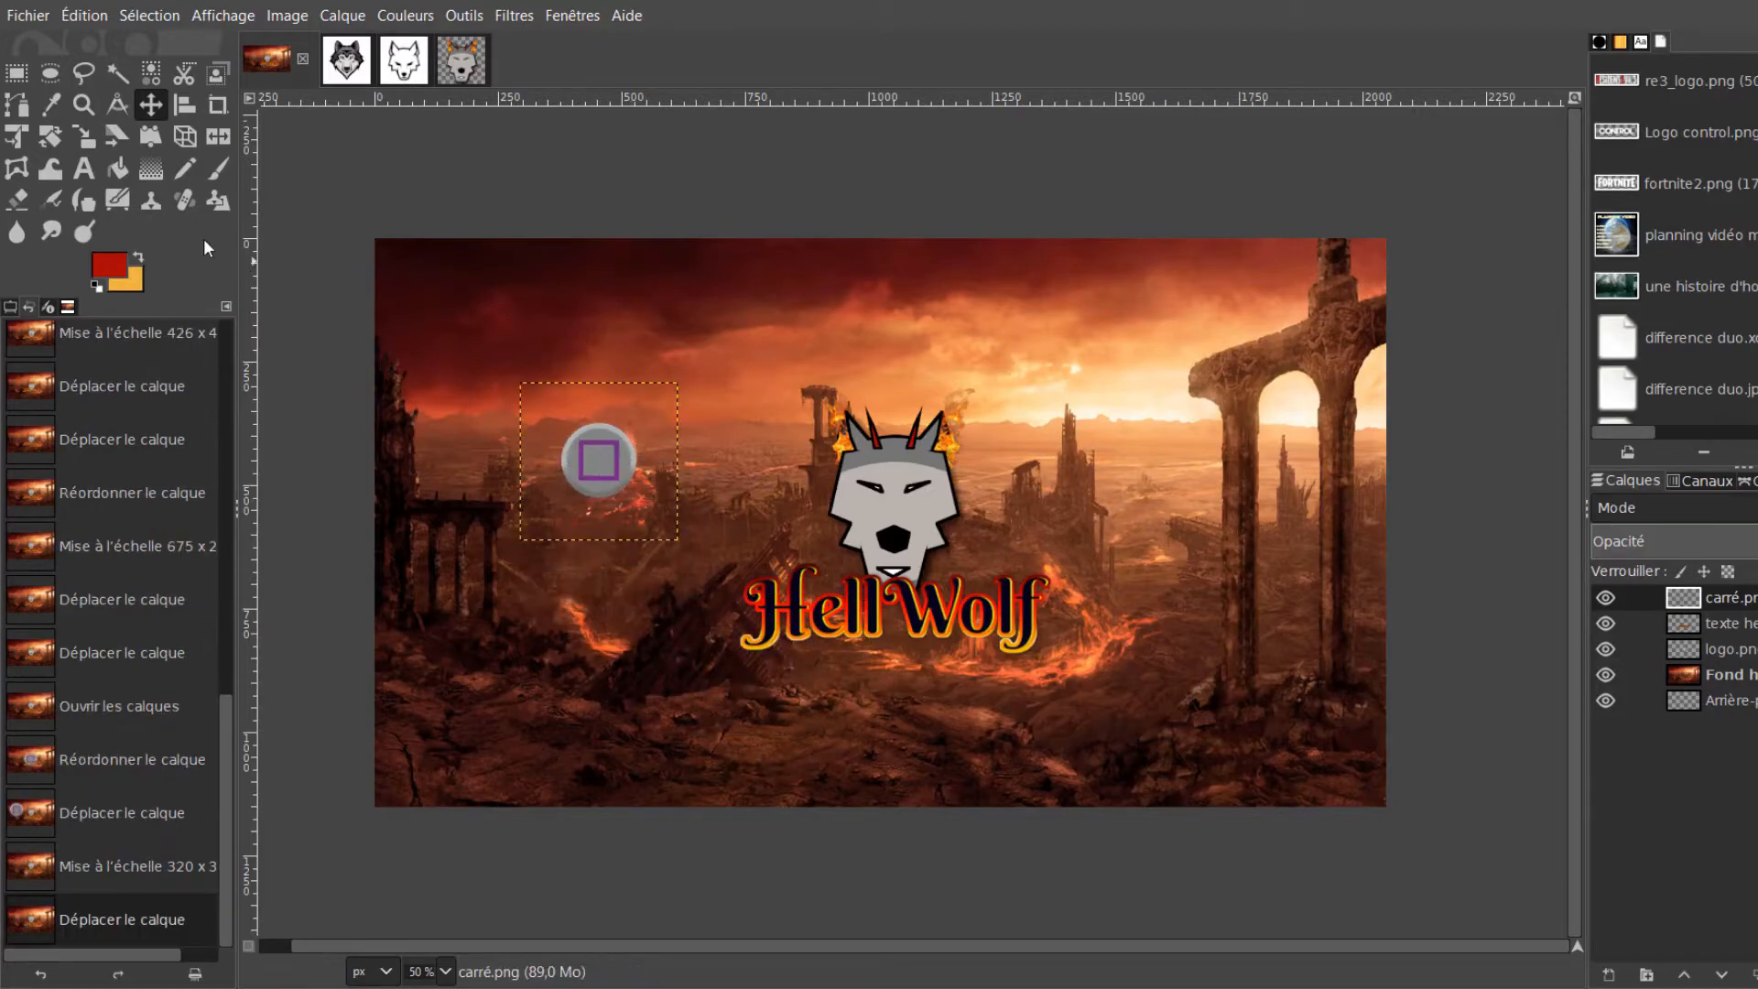
# Rotate the square button by about -25.6°
pyautogui.click(50, 138)
pyautogui.moveTo(567, 407); pyautogui.dragTo(242, 233)
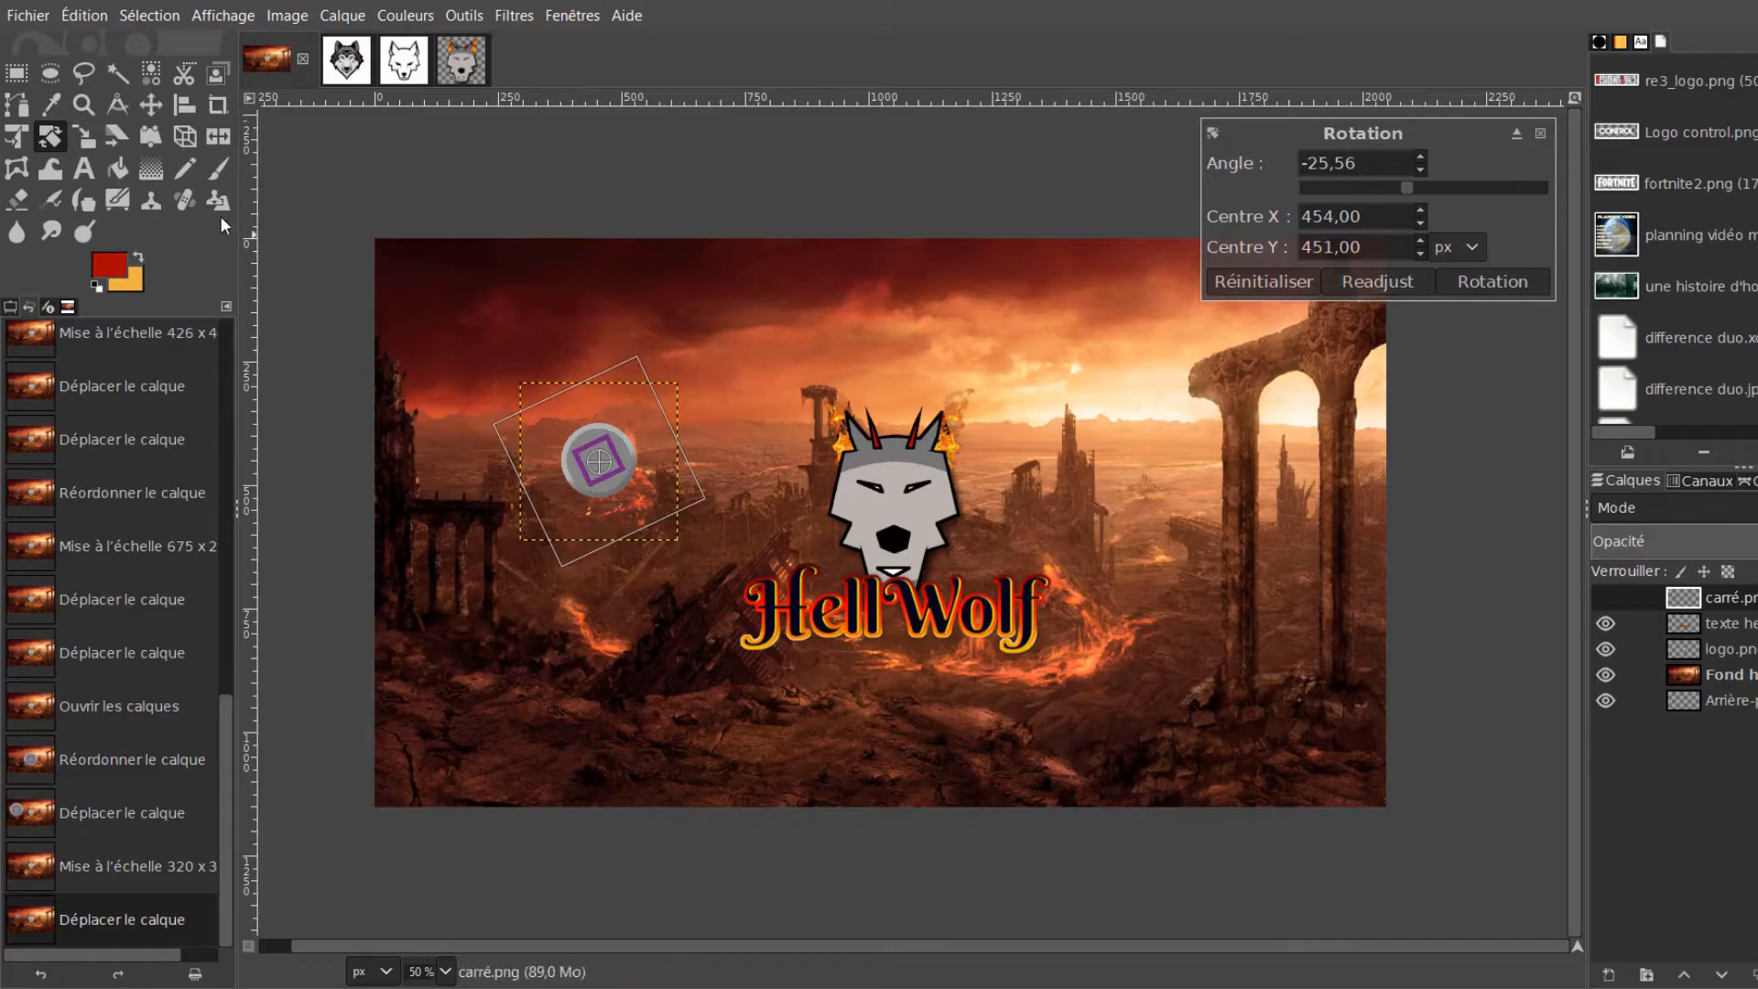
pyautogui.click(150, 105)
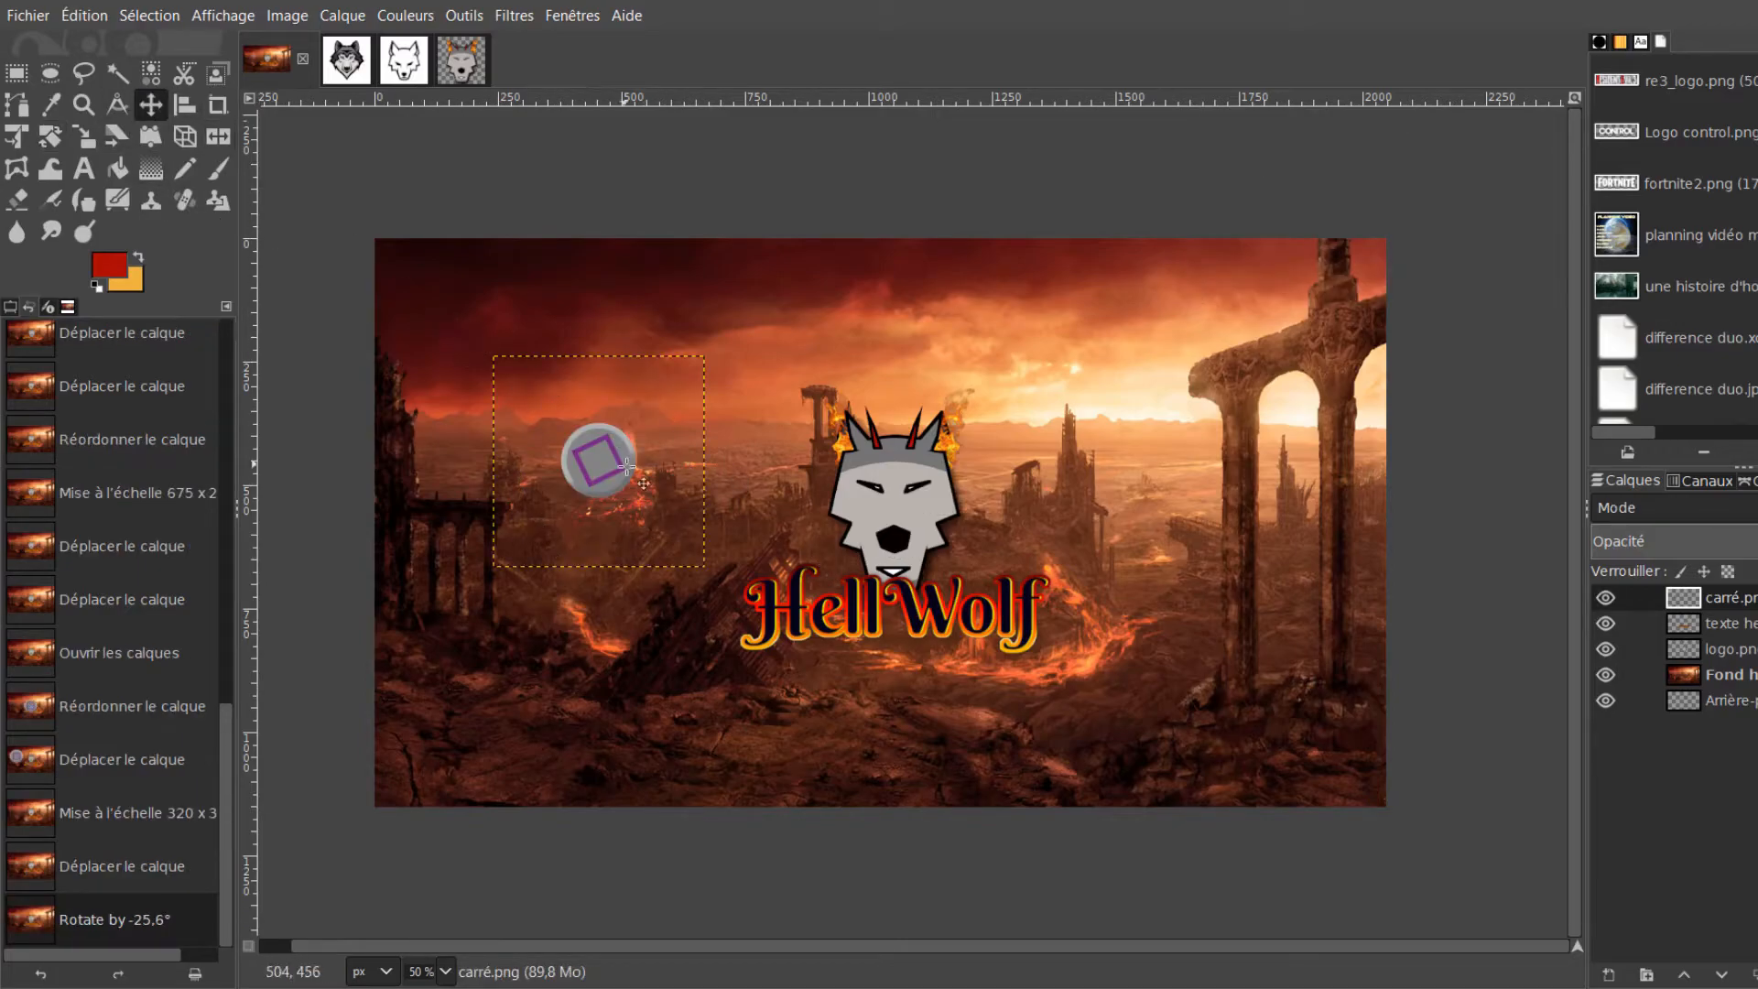
# Add rond.png as a layer scaled to 375 × 375 px, placed in the sky beside the stone arch
pyautogui.click(28, 15)
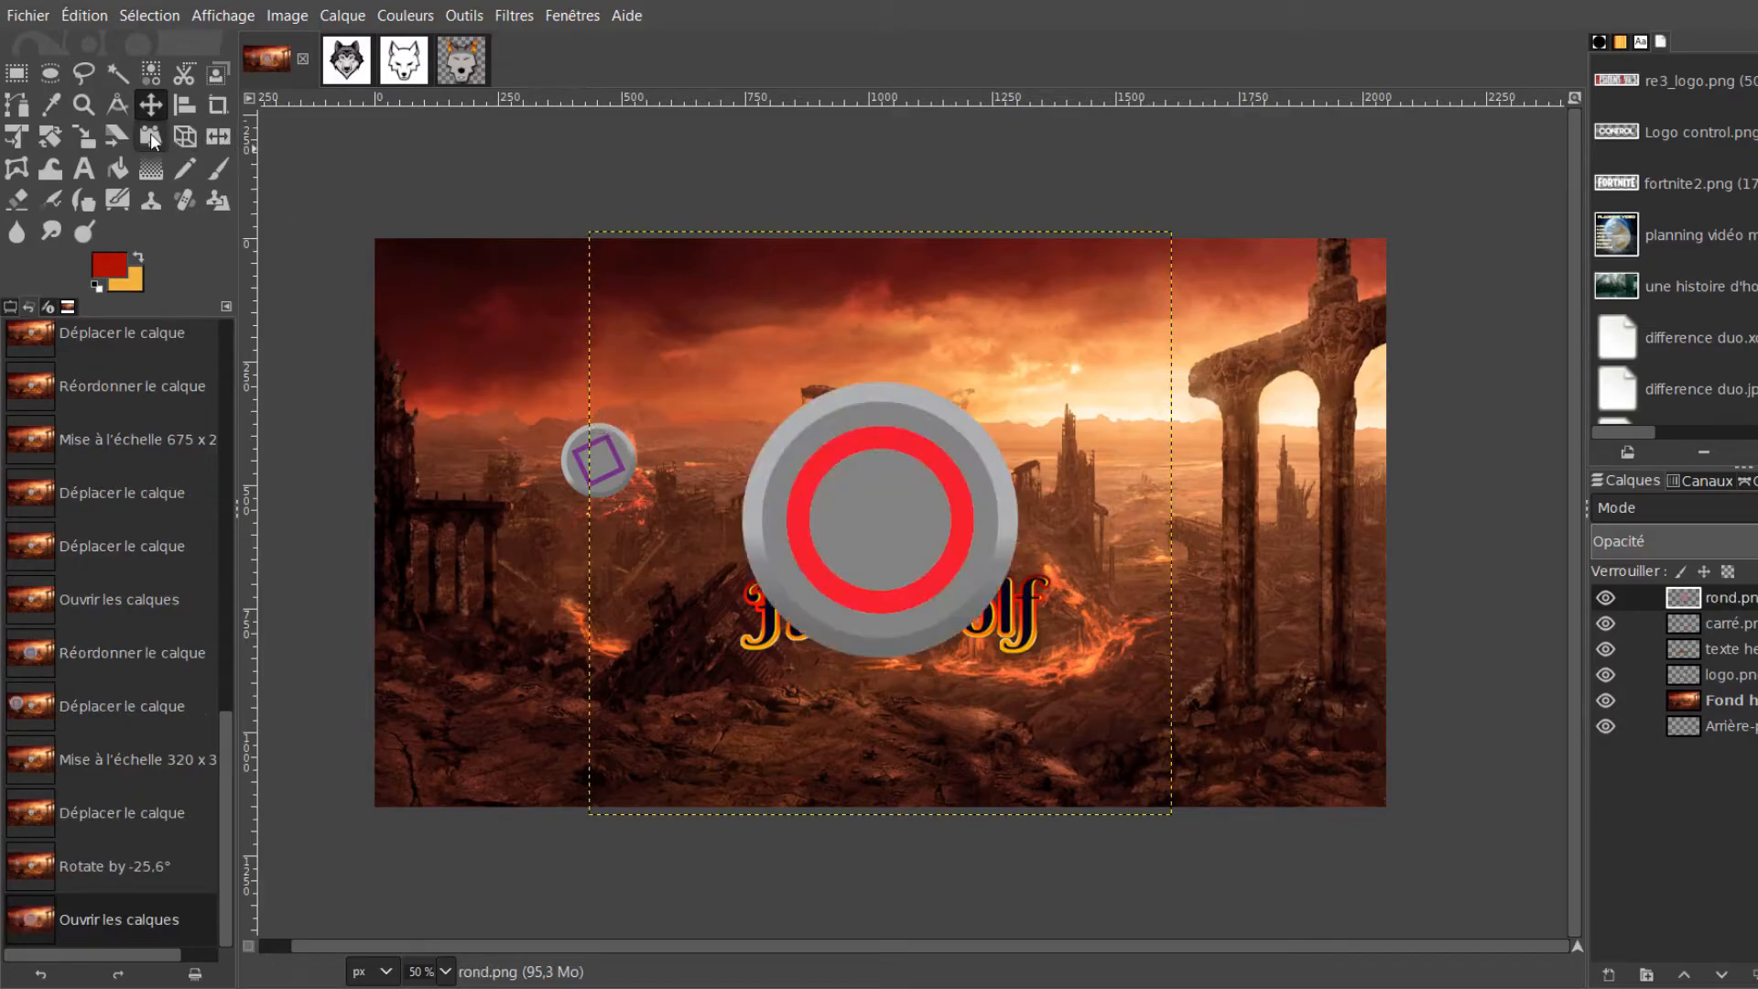
pyautogui.click(83, 136)
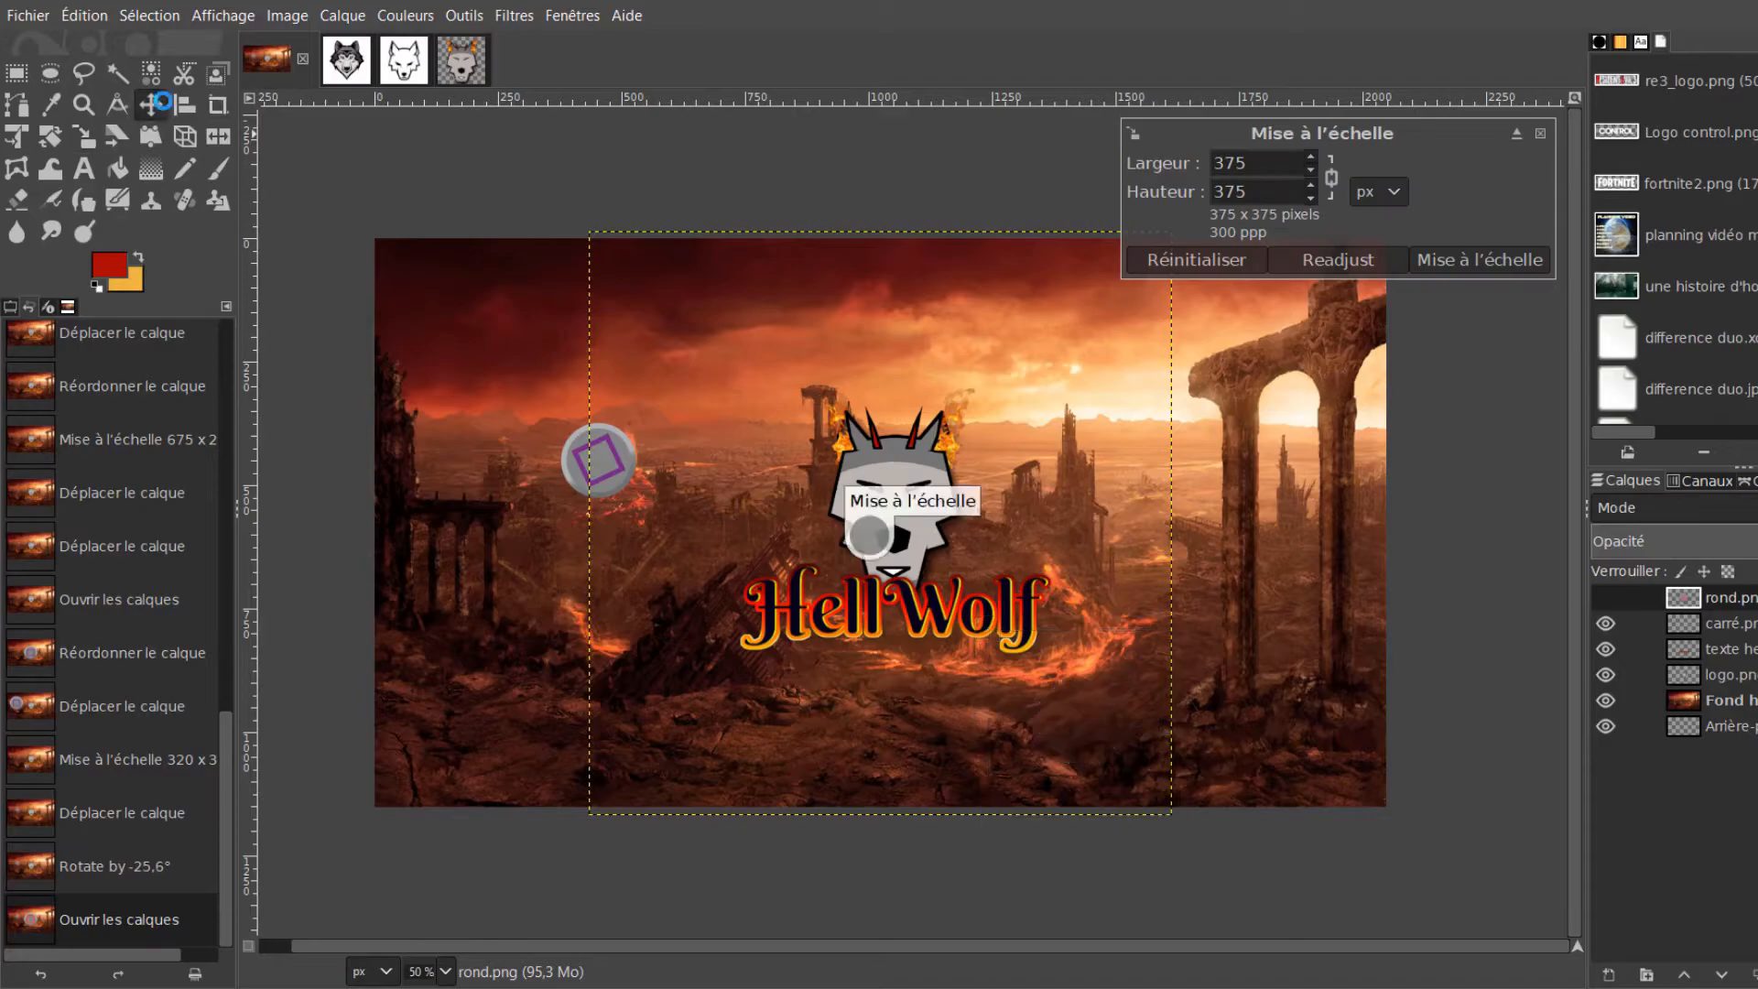
pyautogui.click(156, 102)
pyautogui.moveTo(1068, 715); pyautogui.dragTo(1201, 355)
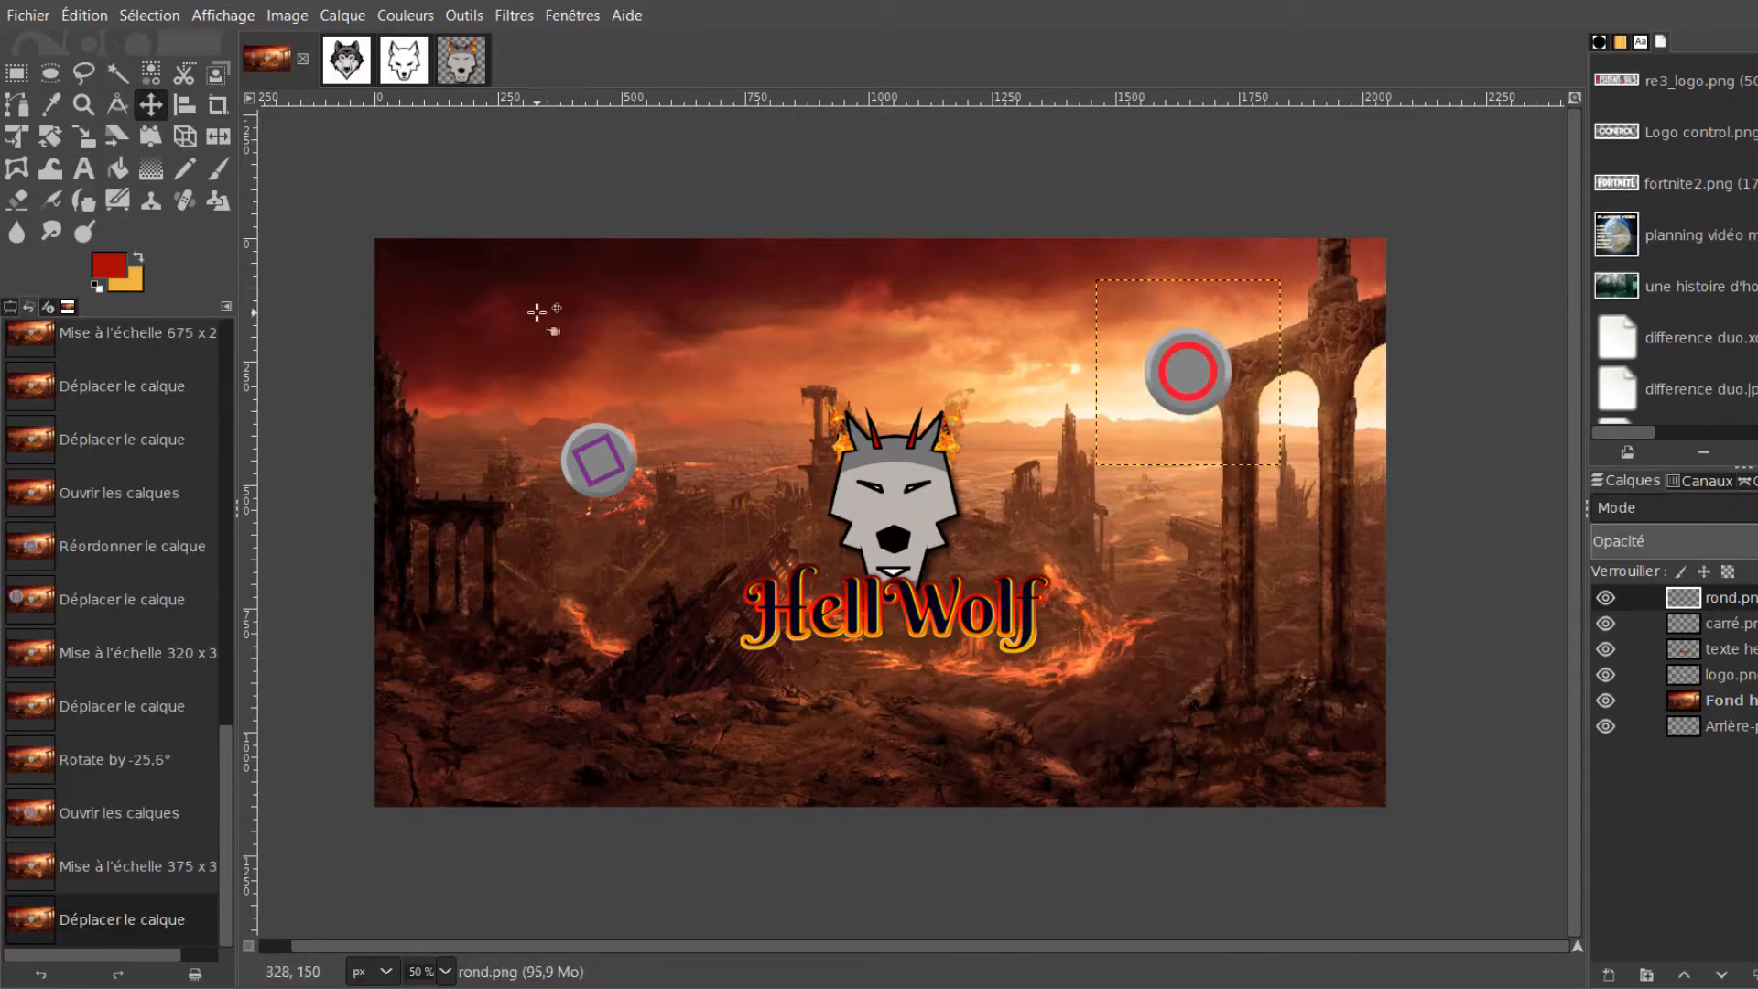
# Place the triangle.png button to the right of the wolf head, rotated by 22.3° and scaled to 434 × 434 px
pyautogui.click(52, 136)
pyautogui.moveTo(824, 439); pyautogui.dragTo(801, 259)
pyautogui.click(84, 136)
pyautogui.moveTo(836, 440); pyautogui.dragTo(1490, 926)
pyautogui.moveTo(1574, 974); pyautogui.dragTo(1477, 924)
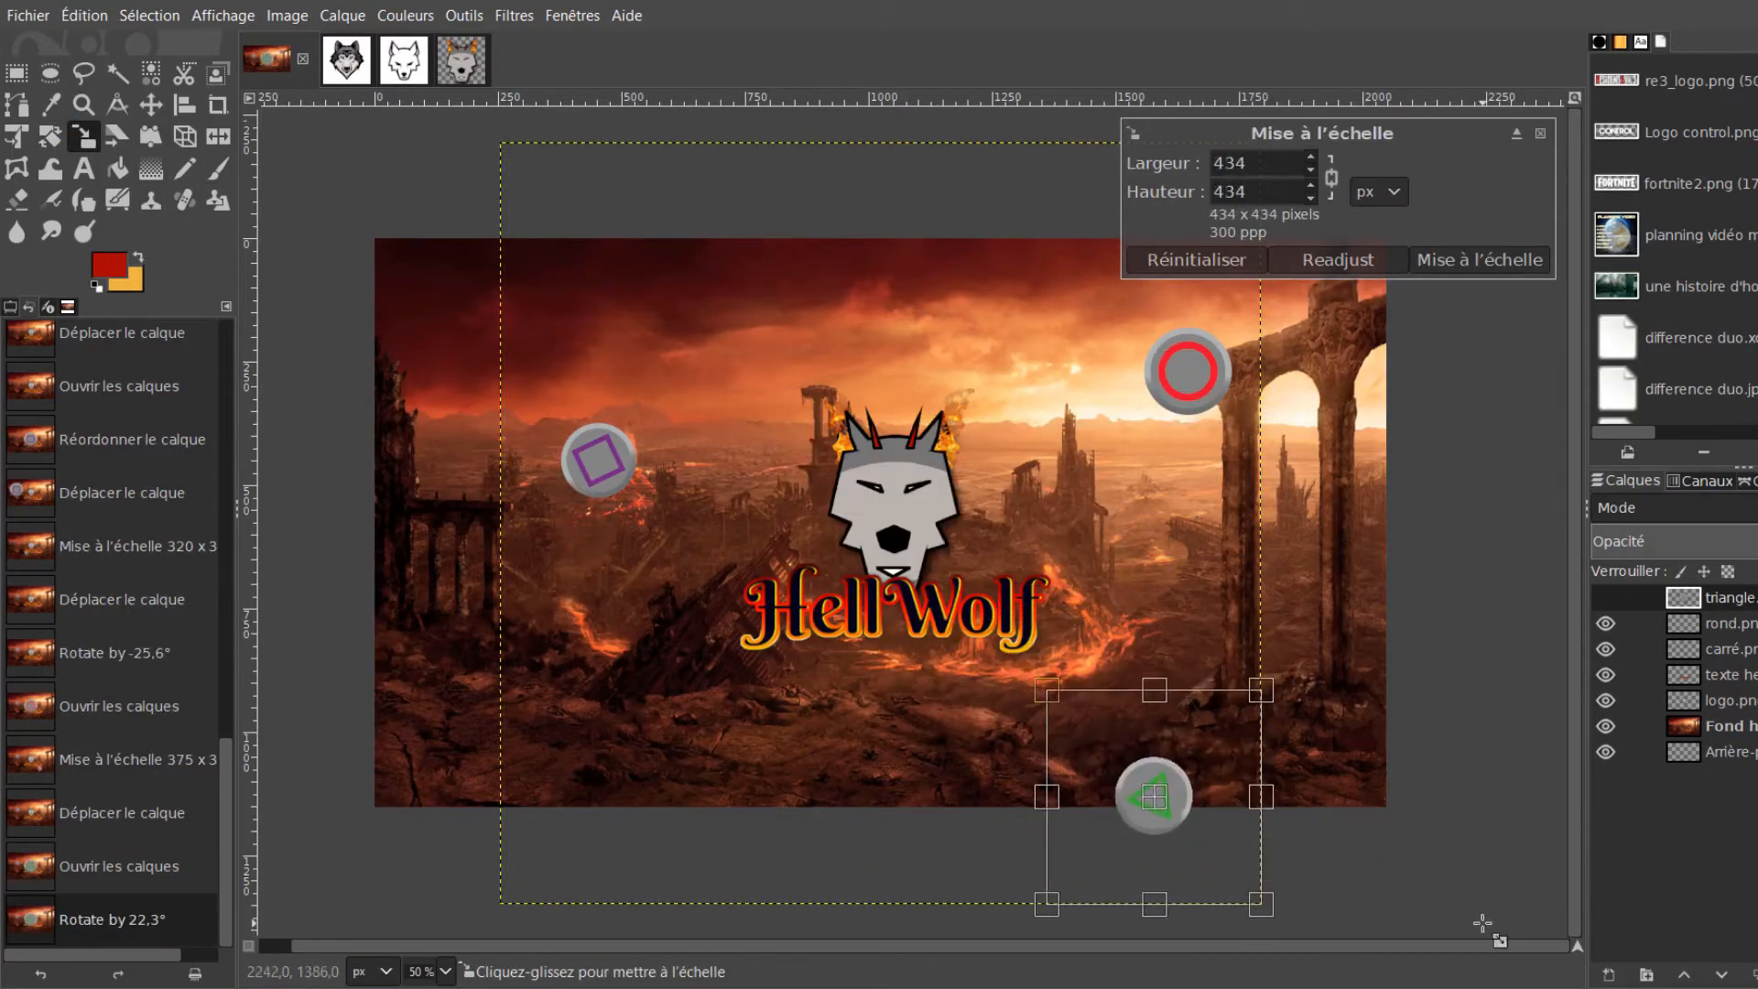
pyautogui.click(150, 104)
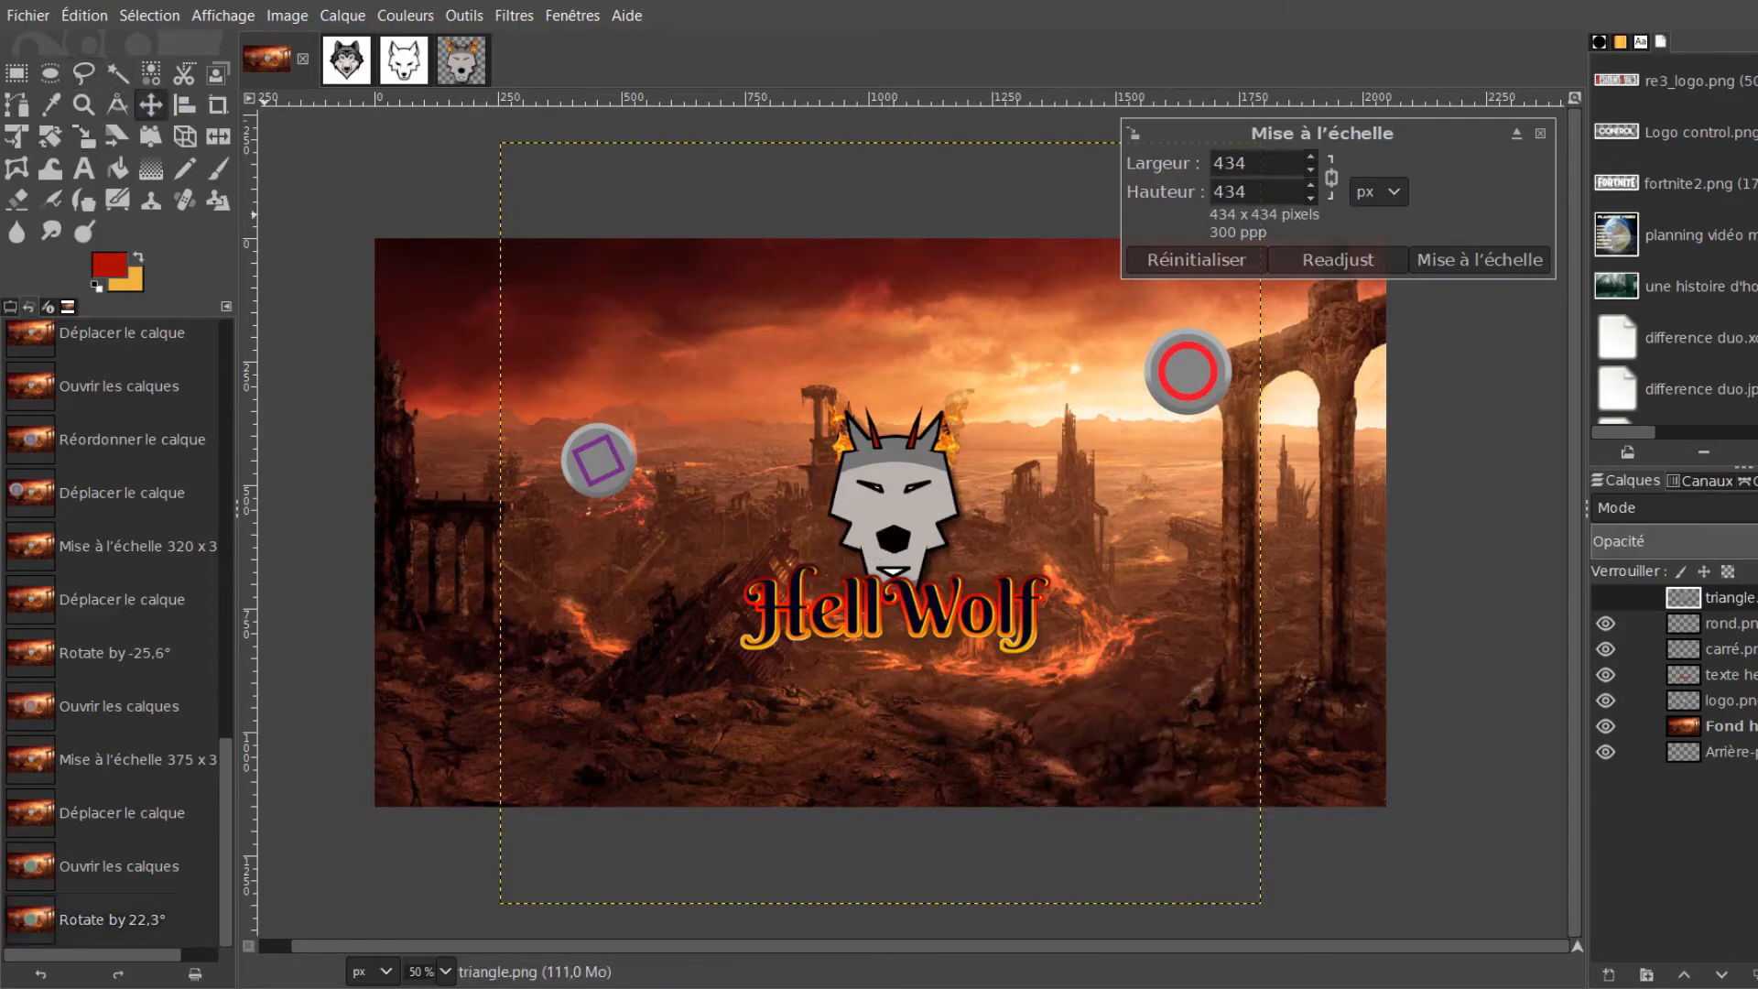
pyautogui.moveTo(1181, 783); pyautogui.dragTo(1095, 516)
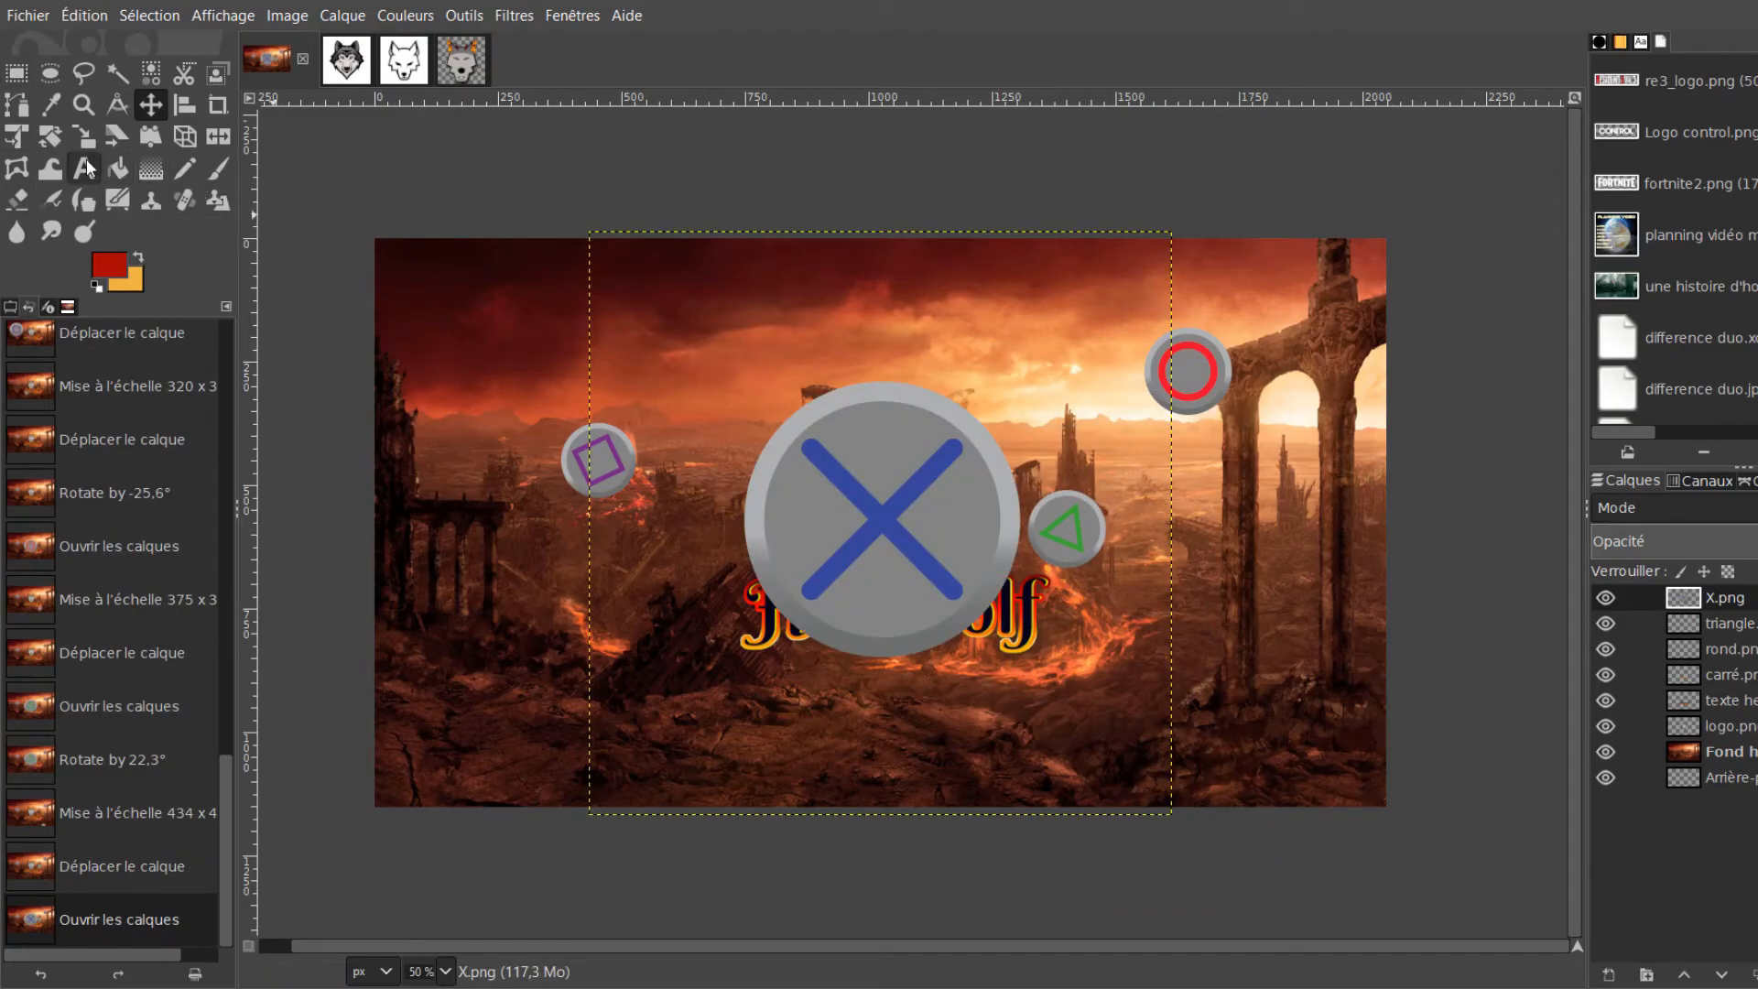
# Scale the X.png button to 211 px wide and place it to the upper left of the wolf head
pyautogui.click(83, 137)
pyautogui.moveTo(656, 321); pyautogui.dragTo(1364, 829)
pyautogui.click(151, 104)
pyautogui.moveTo(1114, 762); pyautogui.dragTo(771, 412)
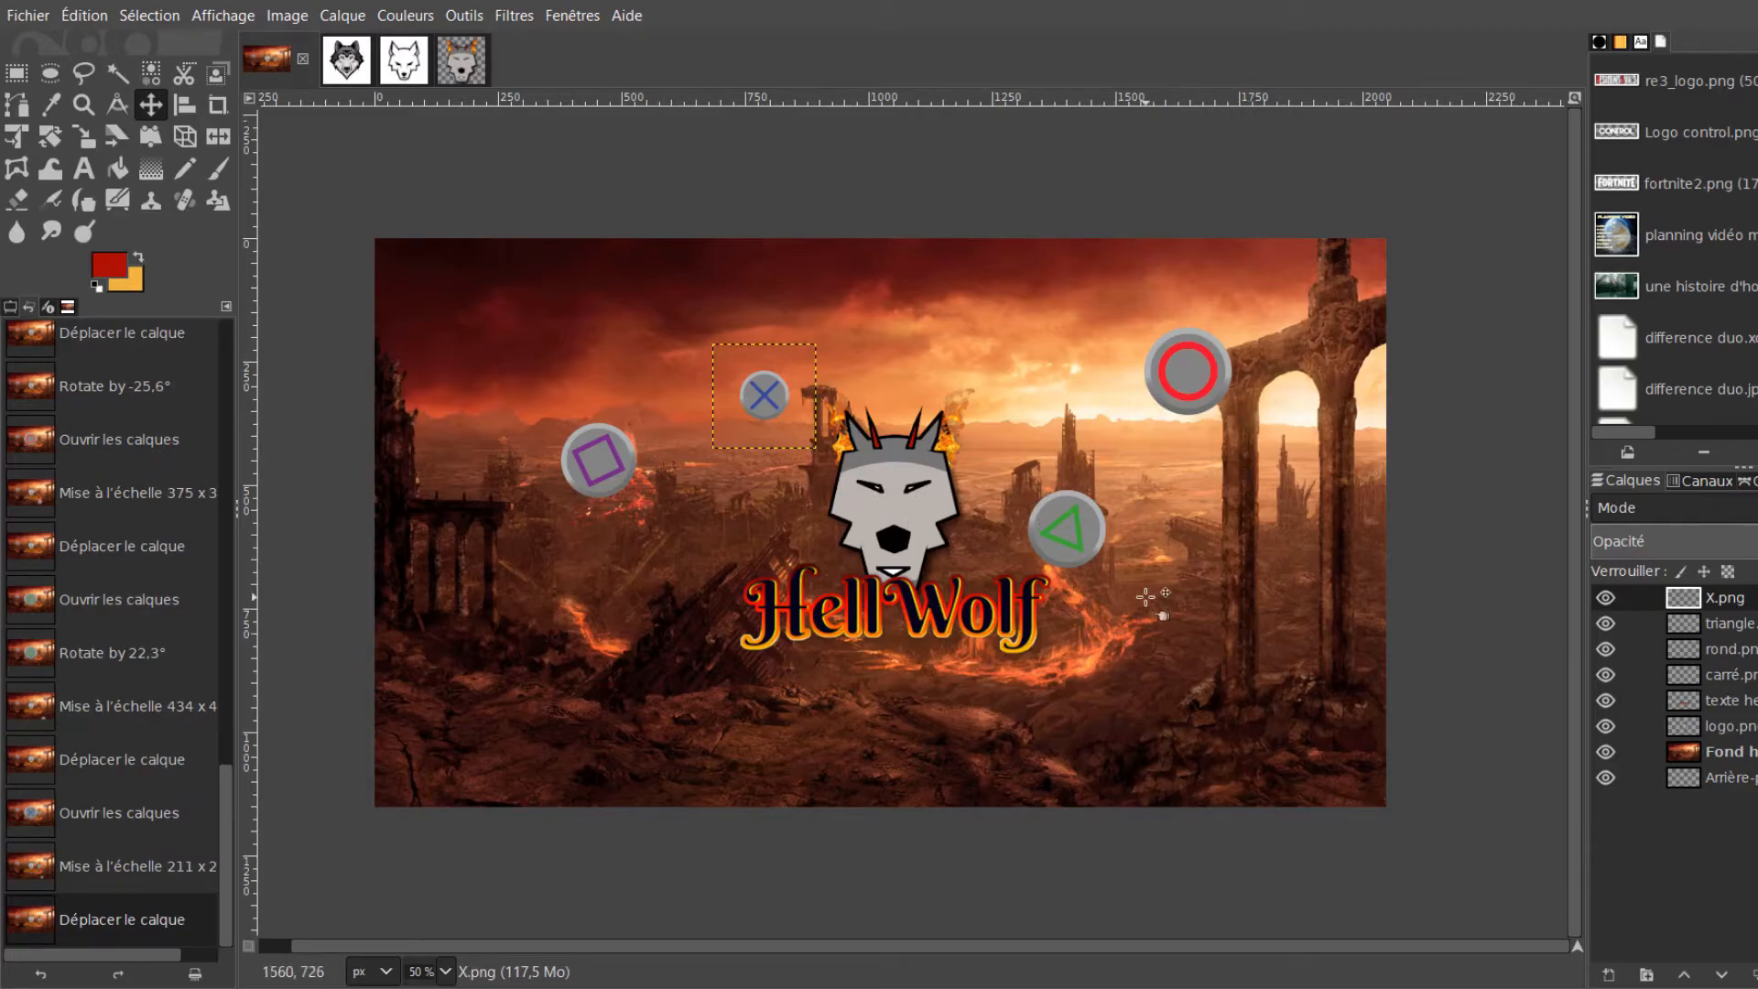
# Import Flamme 3.png as a layer and rotate the flame upright by 86.5°
pyautogui.scroll(2, 891, 533)
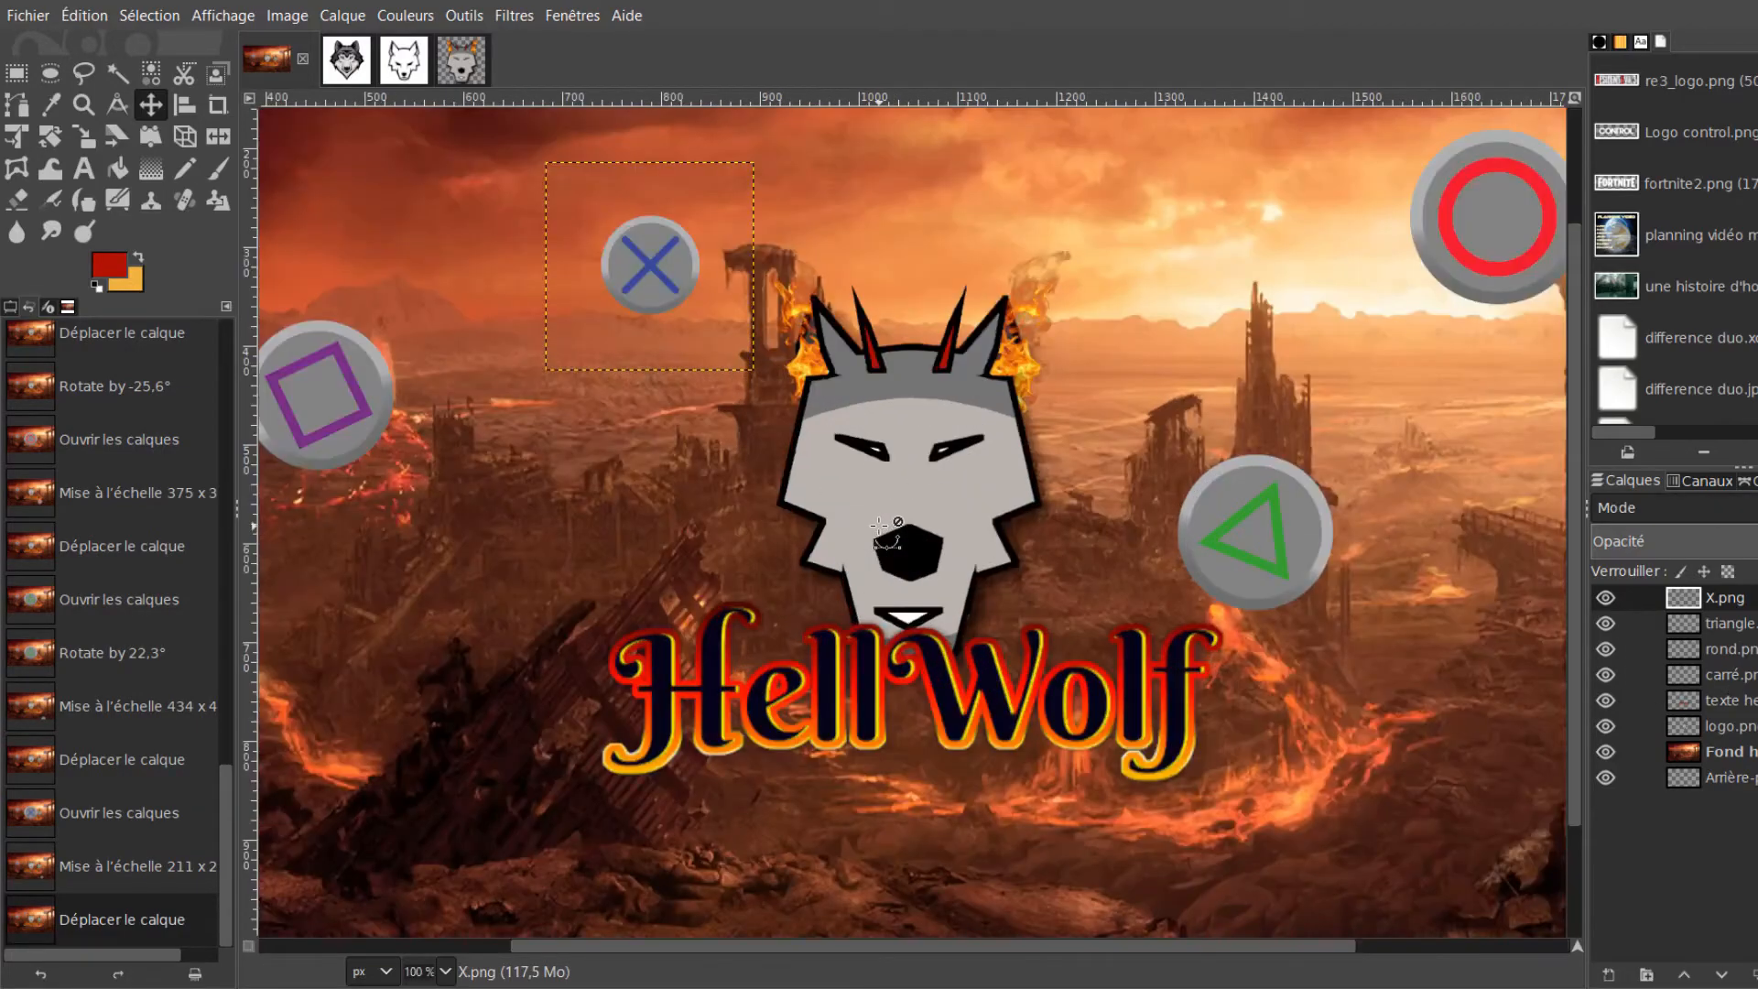
pyautogui.click(35, 18)
pyautogui.click(85, 128)
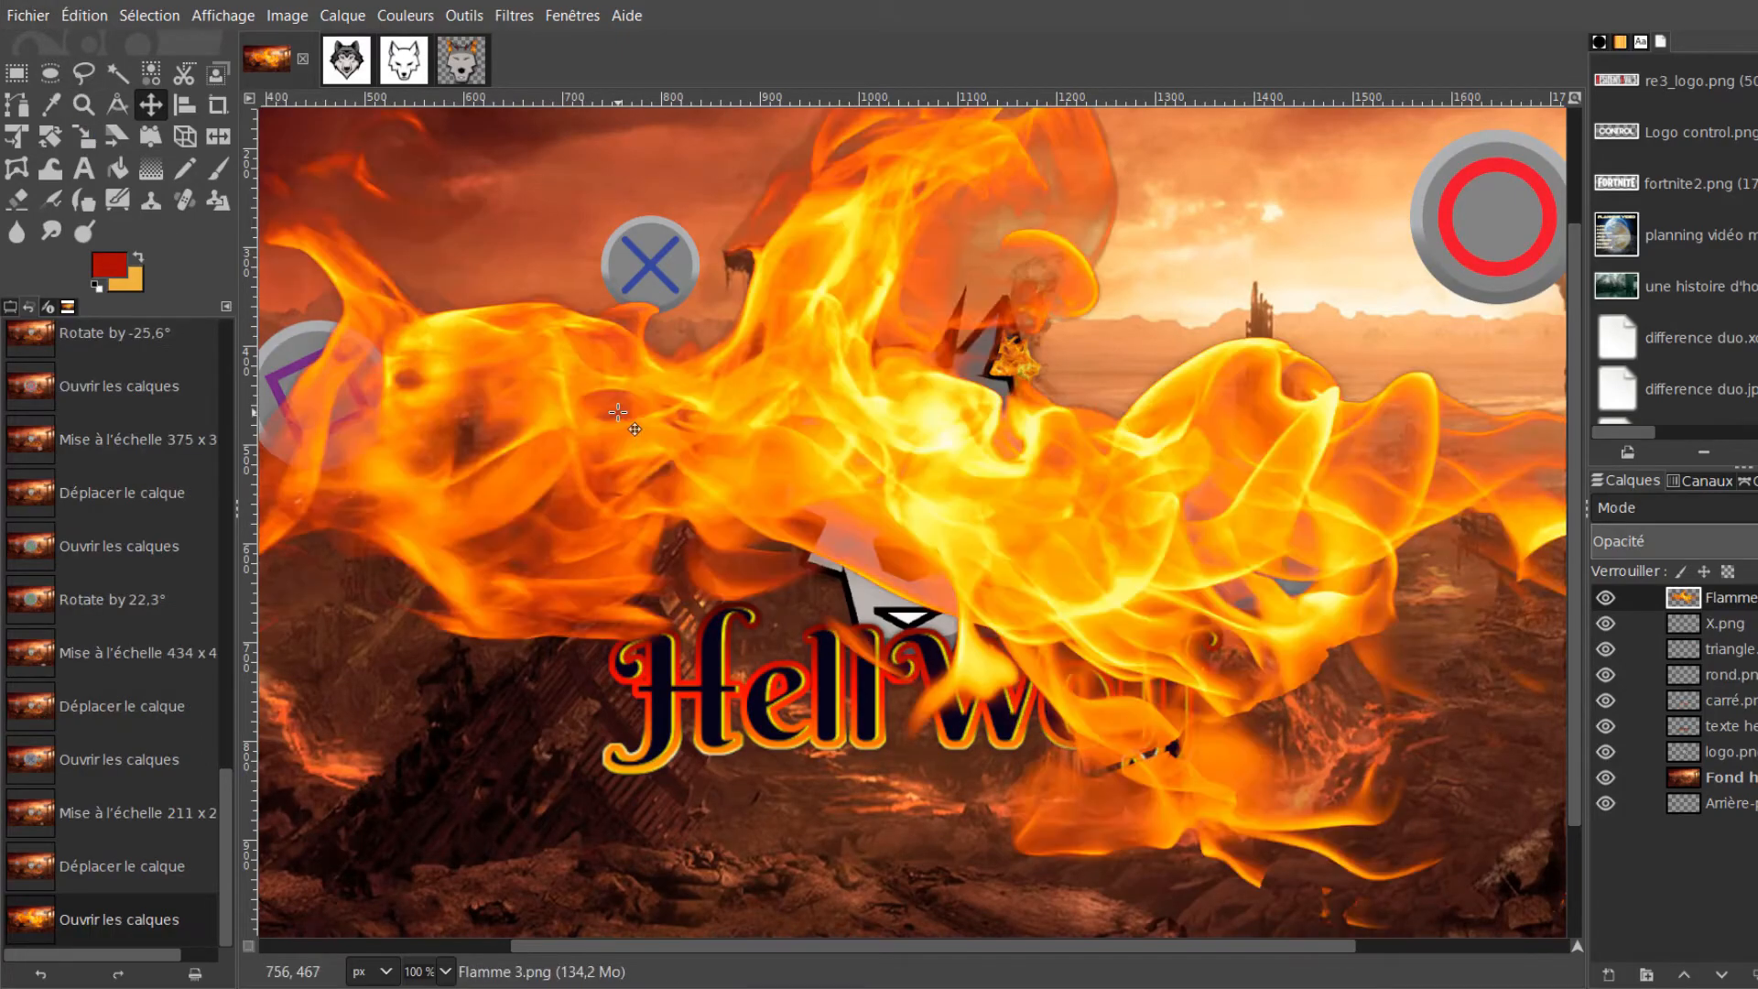
pyautogui.scroll(-3, 649, 424)
pyautogui.scroll(1, 648, 425)
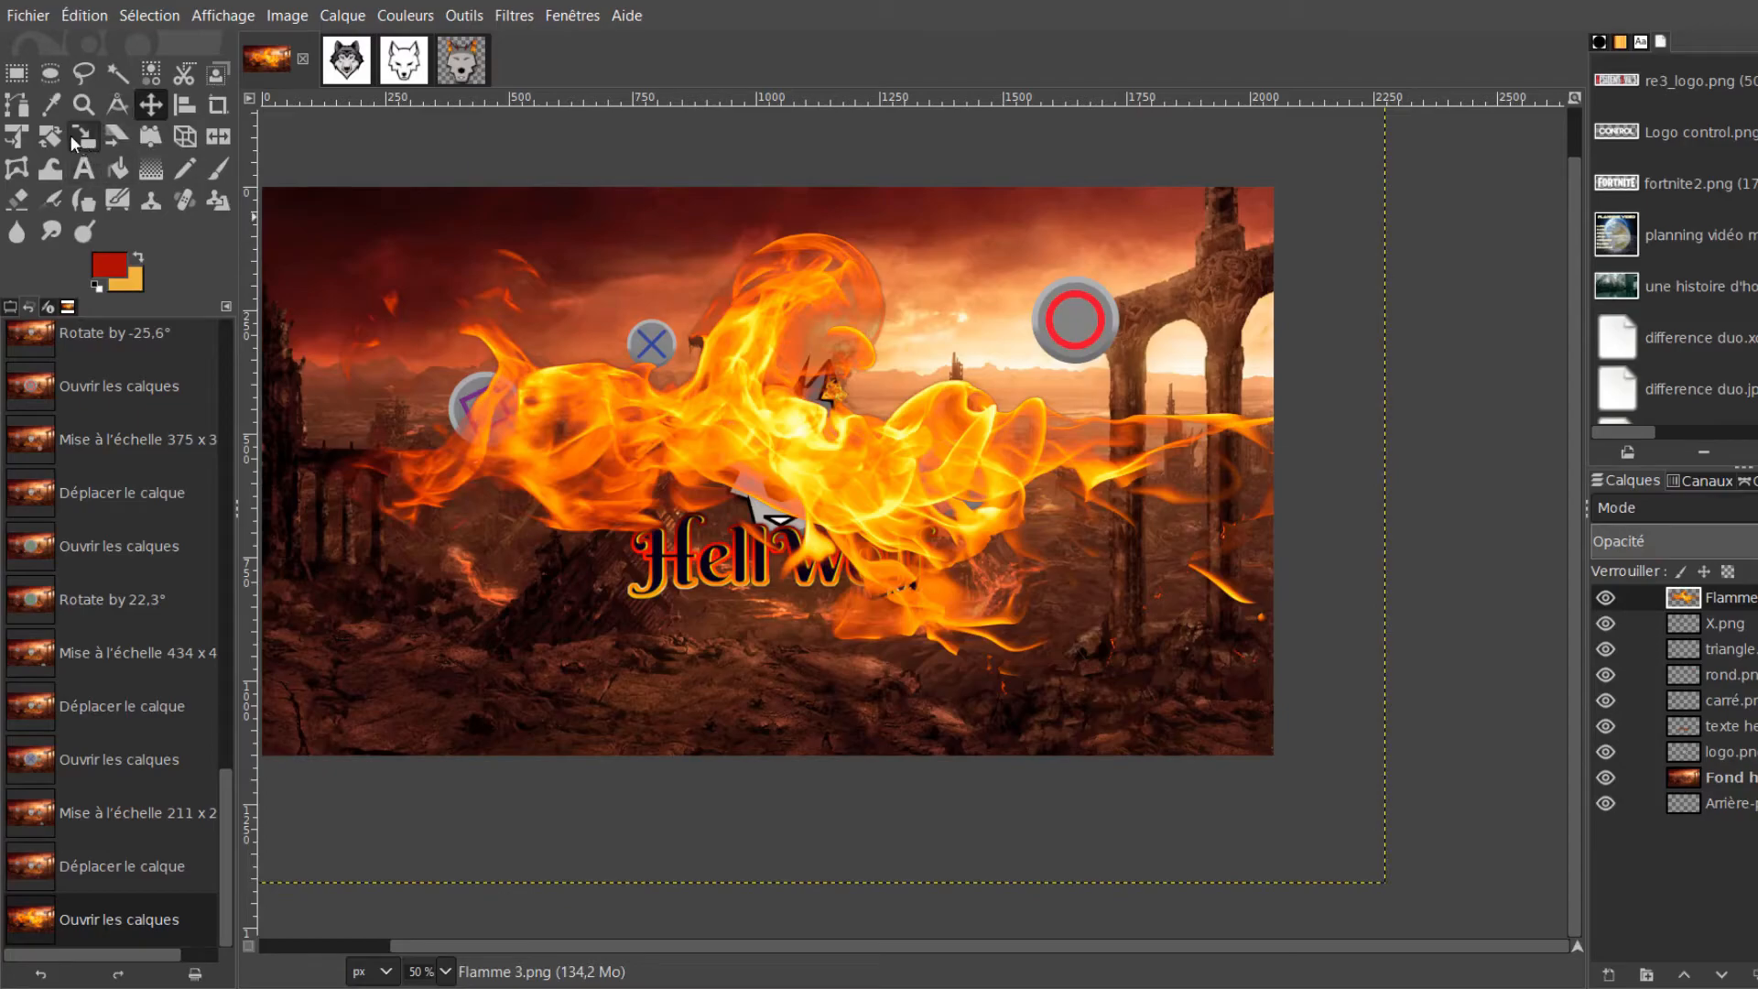
pyautogui.moveTo(474, 404); pyautogui.dragTo(751, 352)
pyautogui.press('Return')
# Scale the upright flame to 777 px wide and move it up into the scene near the wolf head
pyautogui.moveTo(722, 288); pyautogui.dragTo(1407, 902)
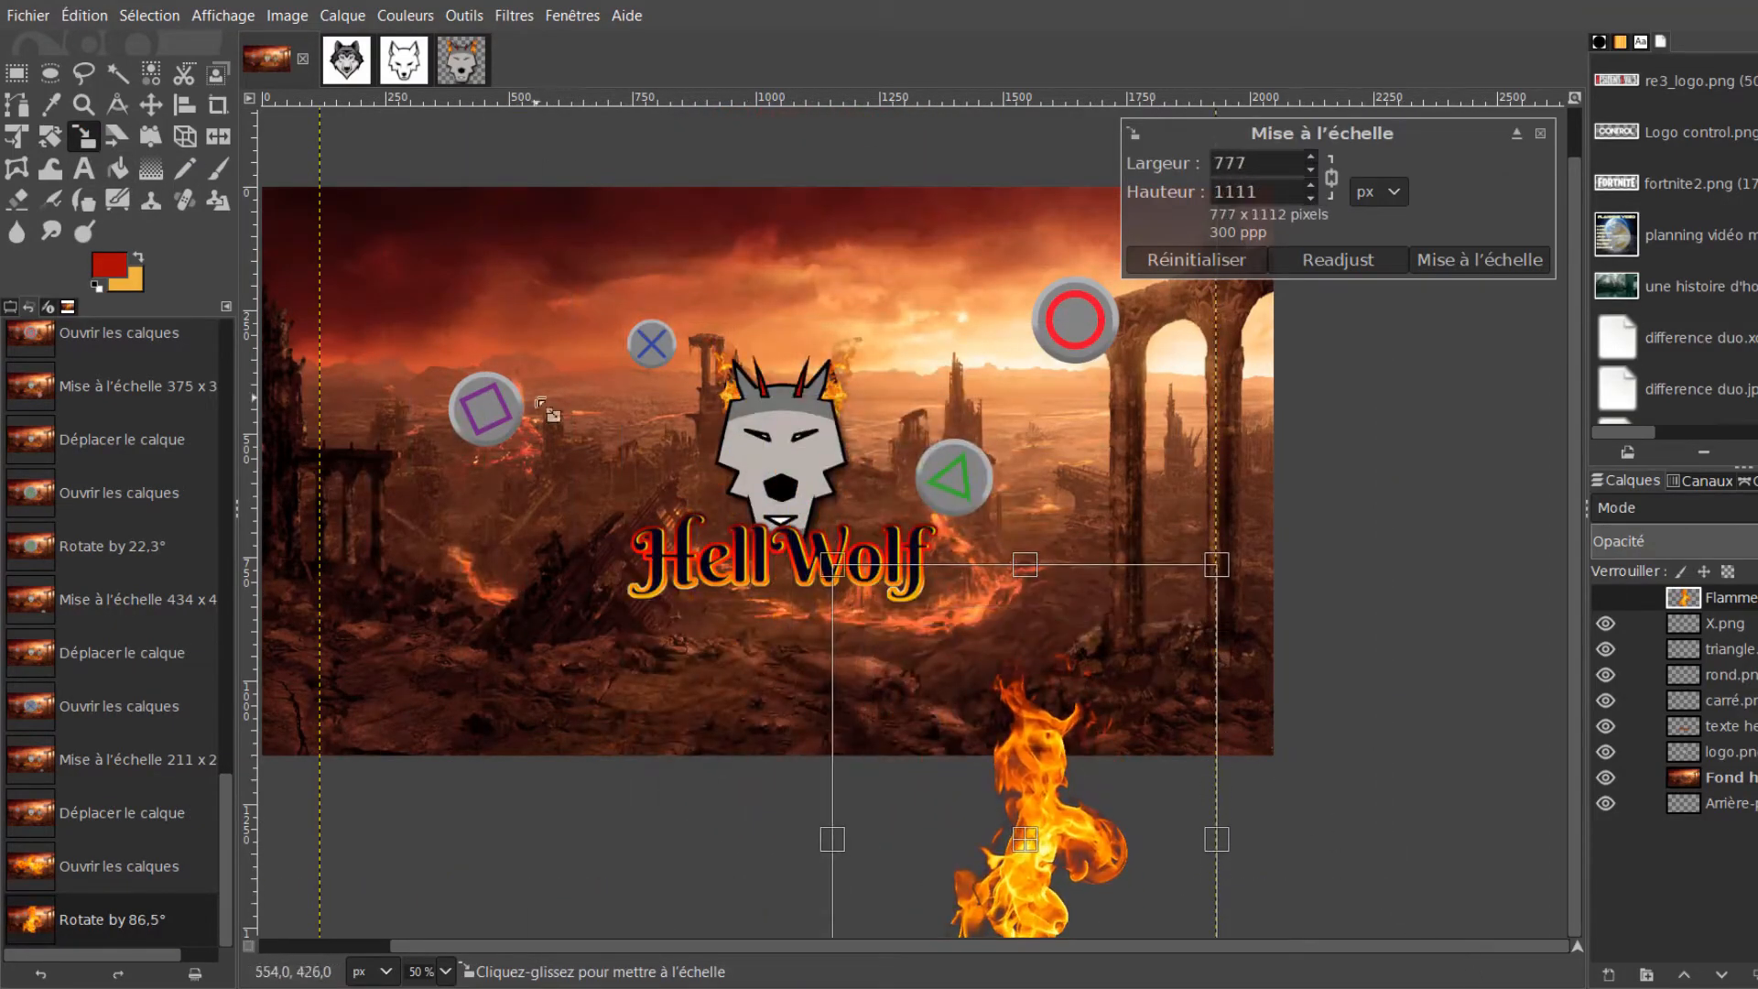
pyautogui.press('Return')
pyautogui.press('m')
pyautogui.moveTo(1045, 720); pyautogui.dragTo(910, 319)
# Shrink the flame onto the square button and move its layer beneath the button layers
pyautogui.click(84, 137)
pyautogui.moveTo(1052, 215); pyautogui.dragTo(1140, 925)
pyautogui.press('Return')
pyautogui.press('m')
pyautogui.moveTo(810, 586); pyautogui.dragTo(515, 345)
pyautogui.moveTo(1679, 598); pyautogui.dragTo(1668, 712)
# Fine-tune the flame above the square button, resizing it and moving it across toward the triangle button
pyautogui.scroll(2, 500, 427)
pyautogui.moveTo(396, 263); pyautogui.dragTo(398, 226)
pyautogui.click(85, 137)
pyautogui.moveTo(502, 257); pyautogui.dragTo(448, 180)
pyautogui.press('Return')
pyautogui.press('m')
pyautogui.moveTo(457, 242); pyautogui.dragTo(1071, 408)
# Duplicate the flame layer and adjust the copy's size, angle and position above a button right of the wolf head
pyautogui.scroll(-2, 480, 308)
pyautogui.scroll(-2, 492, 322)
pyautogui.scroll(2, 491, 359)
pyautogui.scroll(1, 763, 517)
pyautogui.hotkey('shift', 'ctrl', 'd')
pyautogui.hotkey('shift', 's')
pyautogui.moveTo(980, 270); pyautogui.dragTo(888, 251)
pyautogui.press('Return')
pyautogui.hotkey('shift', 'r')
pyautogui.press('Return')
pyautogui.press('m')
pyautogui.moveTo(1064, 372); pyautogui.dragTo(1040, 425)
# Duplicate the flame, scale the copy down and move it over to the X button
pyautogui.click(1756, 974)
pyautogui.click(84, 137)
pyautogui.moveTo(772, 147); pyautogui.dragTo(874, 257)
pyautogui.click(1487, 260)
pyautogui.click(151, 105)
pyautogui.moveTo(1071, 446); pyautogui.dragTo(682, 327)
# Duplicate the flame again and rotate the copy by 68.2° so it rises diagonally from the X button
pyautogui.click(1756, 974)
pyautogui.click(84, 137)
pyautogui.click(1487, 260)
pyautogui.click(151, 105)
pyautogui.click(50, 137)
pyautogui.moveTo(657, 251); pyautogui.dragTo(760, 245)
pyautogui.click(1492, 280)
pyautogui.click(152, 104)
pyautogui.moveTo(709, 314); pyautogui.dragTo(753, 288)
# Scale the tilted flame to 521 px wide and position it directly behind the X button
pyautogui.click(85, 136)
pyautogui.moveTo(566, 137); pyautogui.dragTo(586, 158)
pyautogui.click(1486, 260)
pyautogui.click(151, 104)
pyautogui.moveTo(694, 259); pyautogui.dragTo(681, 236)
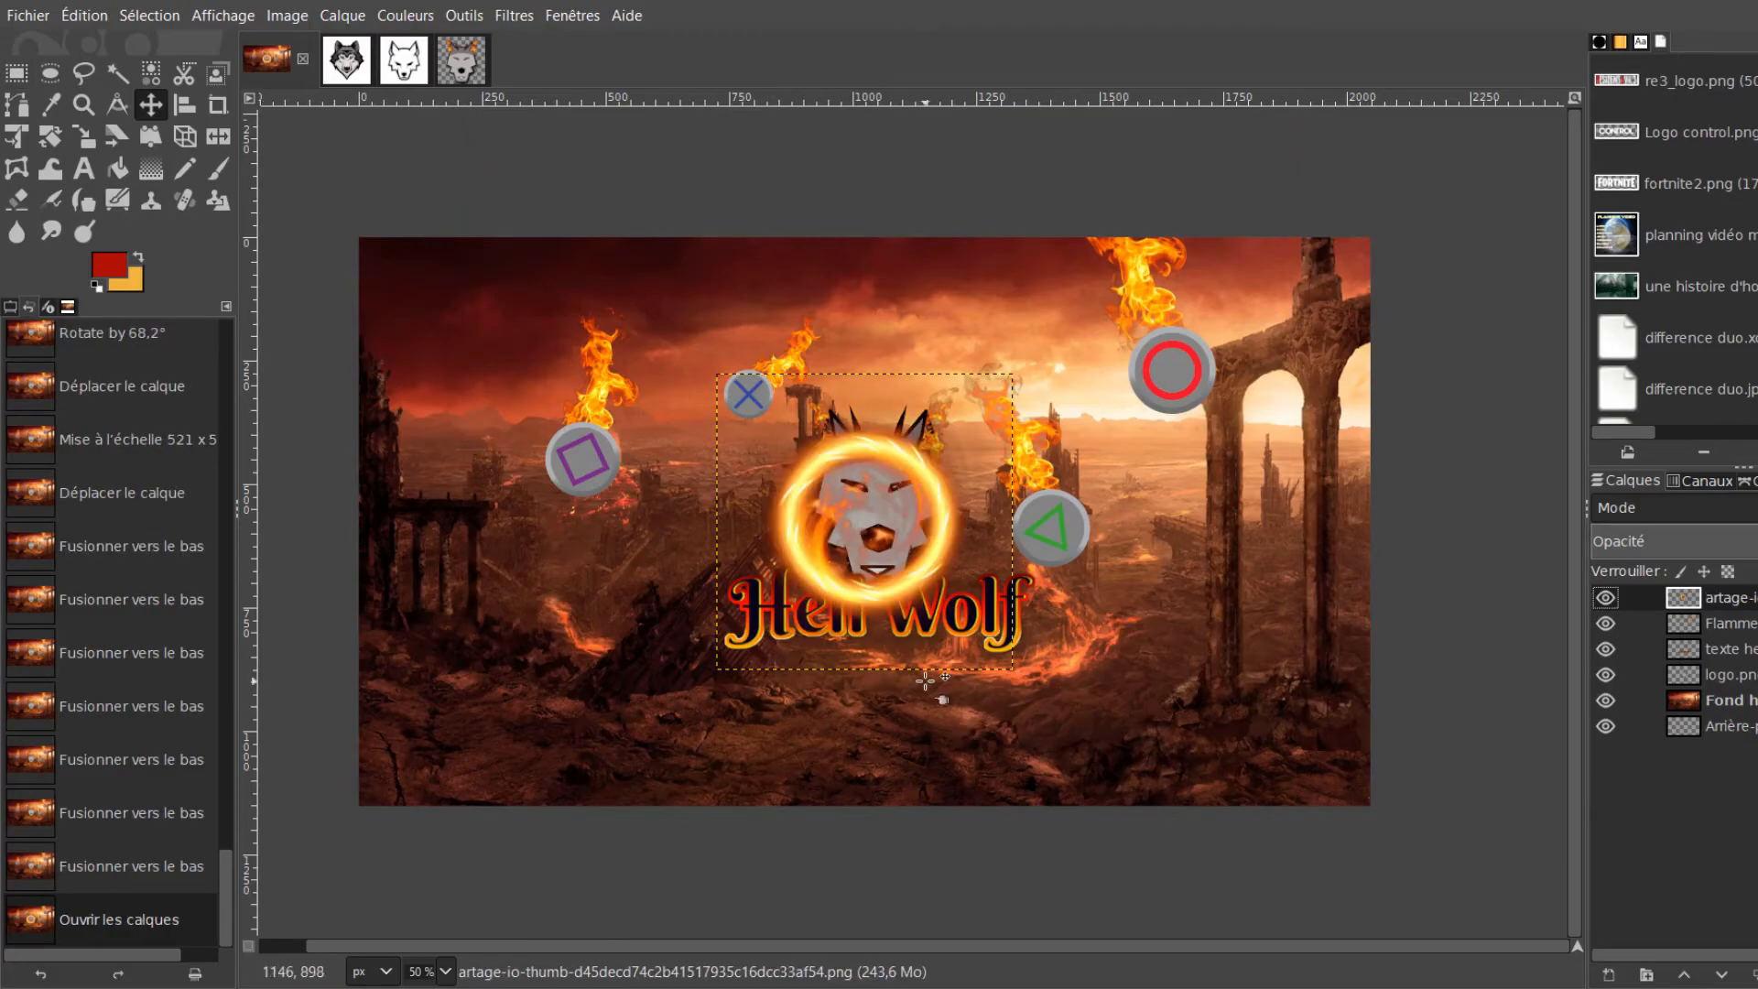
# Move the fire ring layer beneath the logo and centre the ring, scaled to 1130 px wide, around the wolf head
pyautogui.moveTo(1664, 595); pyautogui.dragTo(1667, 685)
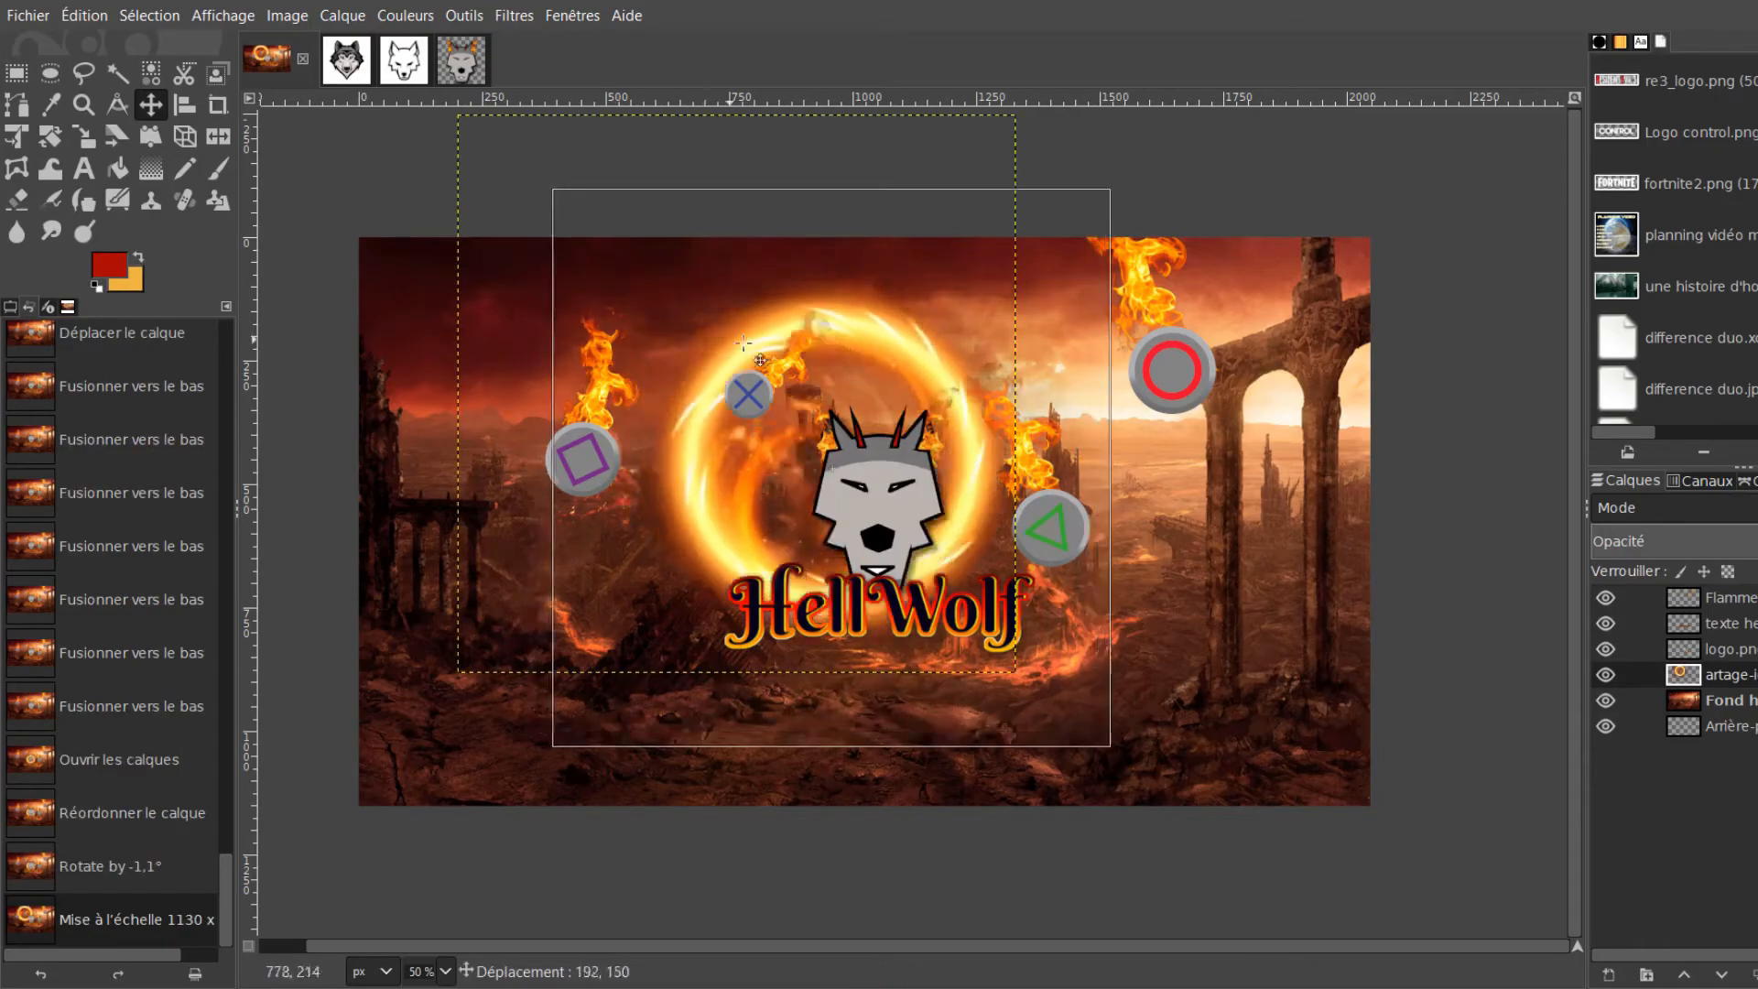
pyautogui.moveTo(757, 359); pyautogui.dragTo(805, 400)
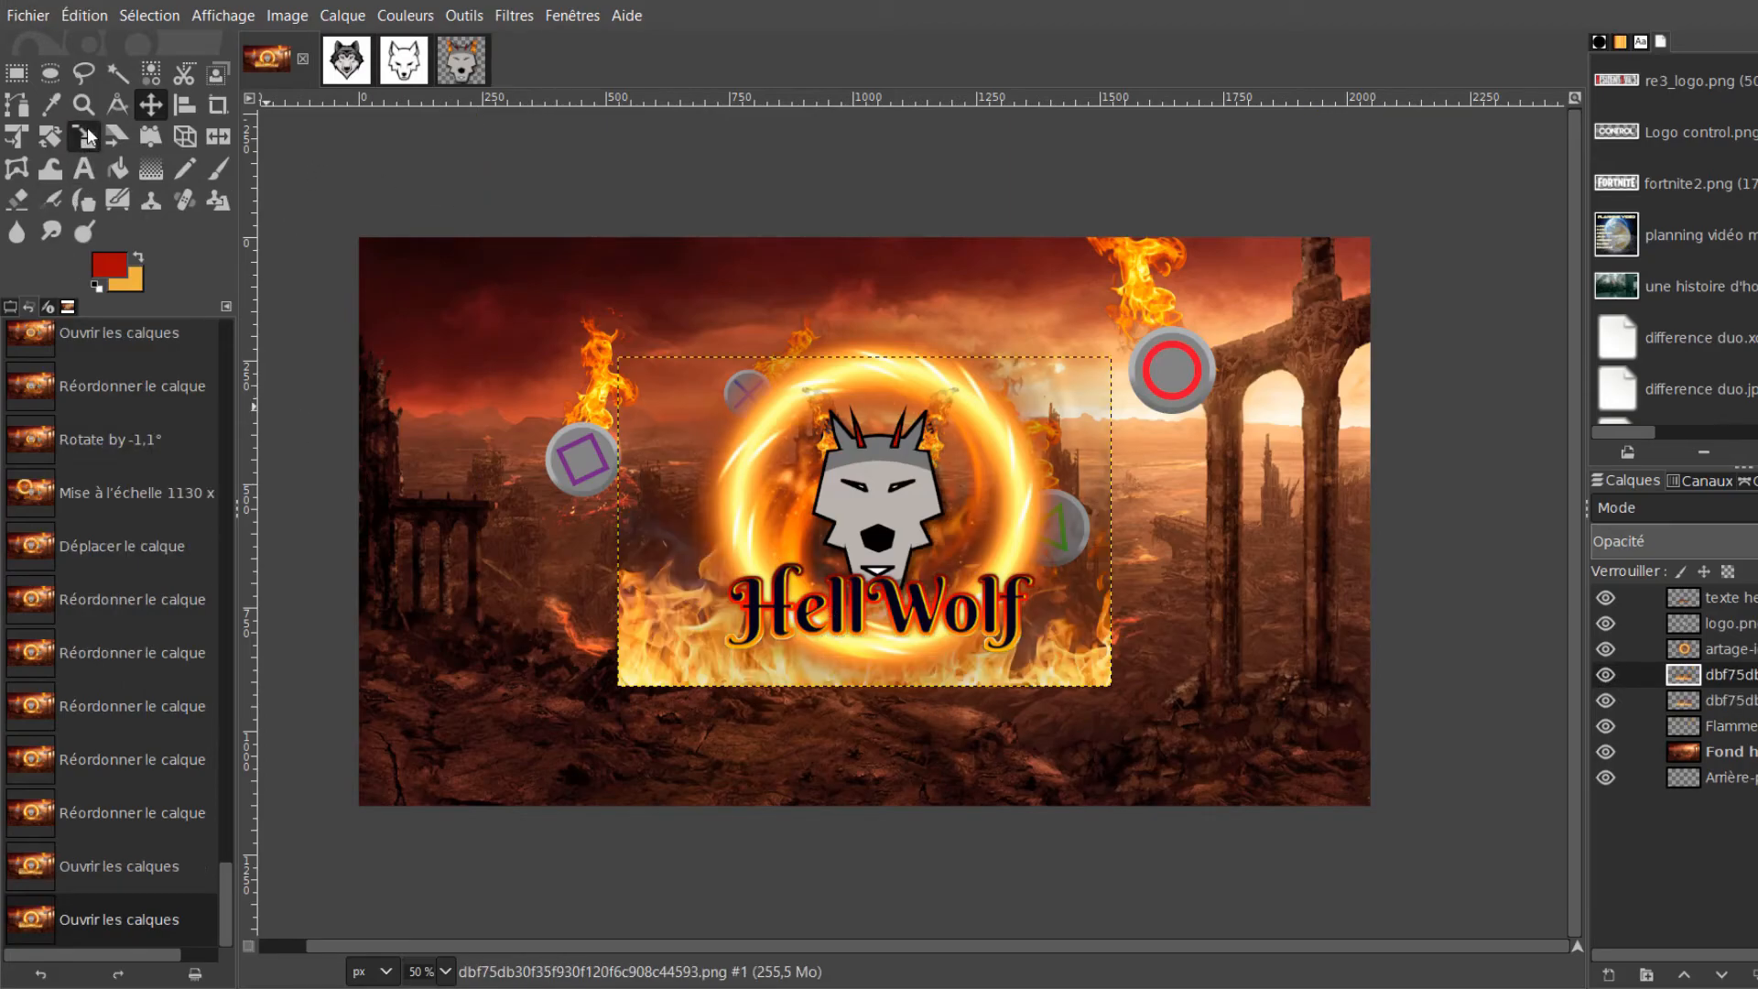
# Scale the upper of the two ground-flames layers to 1528 × 1019 px
pyautogui.click(83, 136)
pyautogui.click(403, 433)
pyautogui.moveTo(403, 433); pyautogui.dragTo(176, 414)
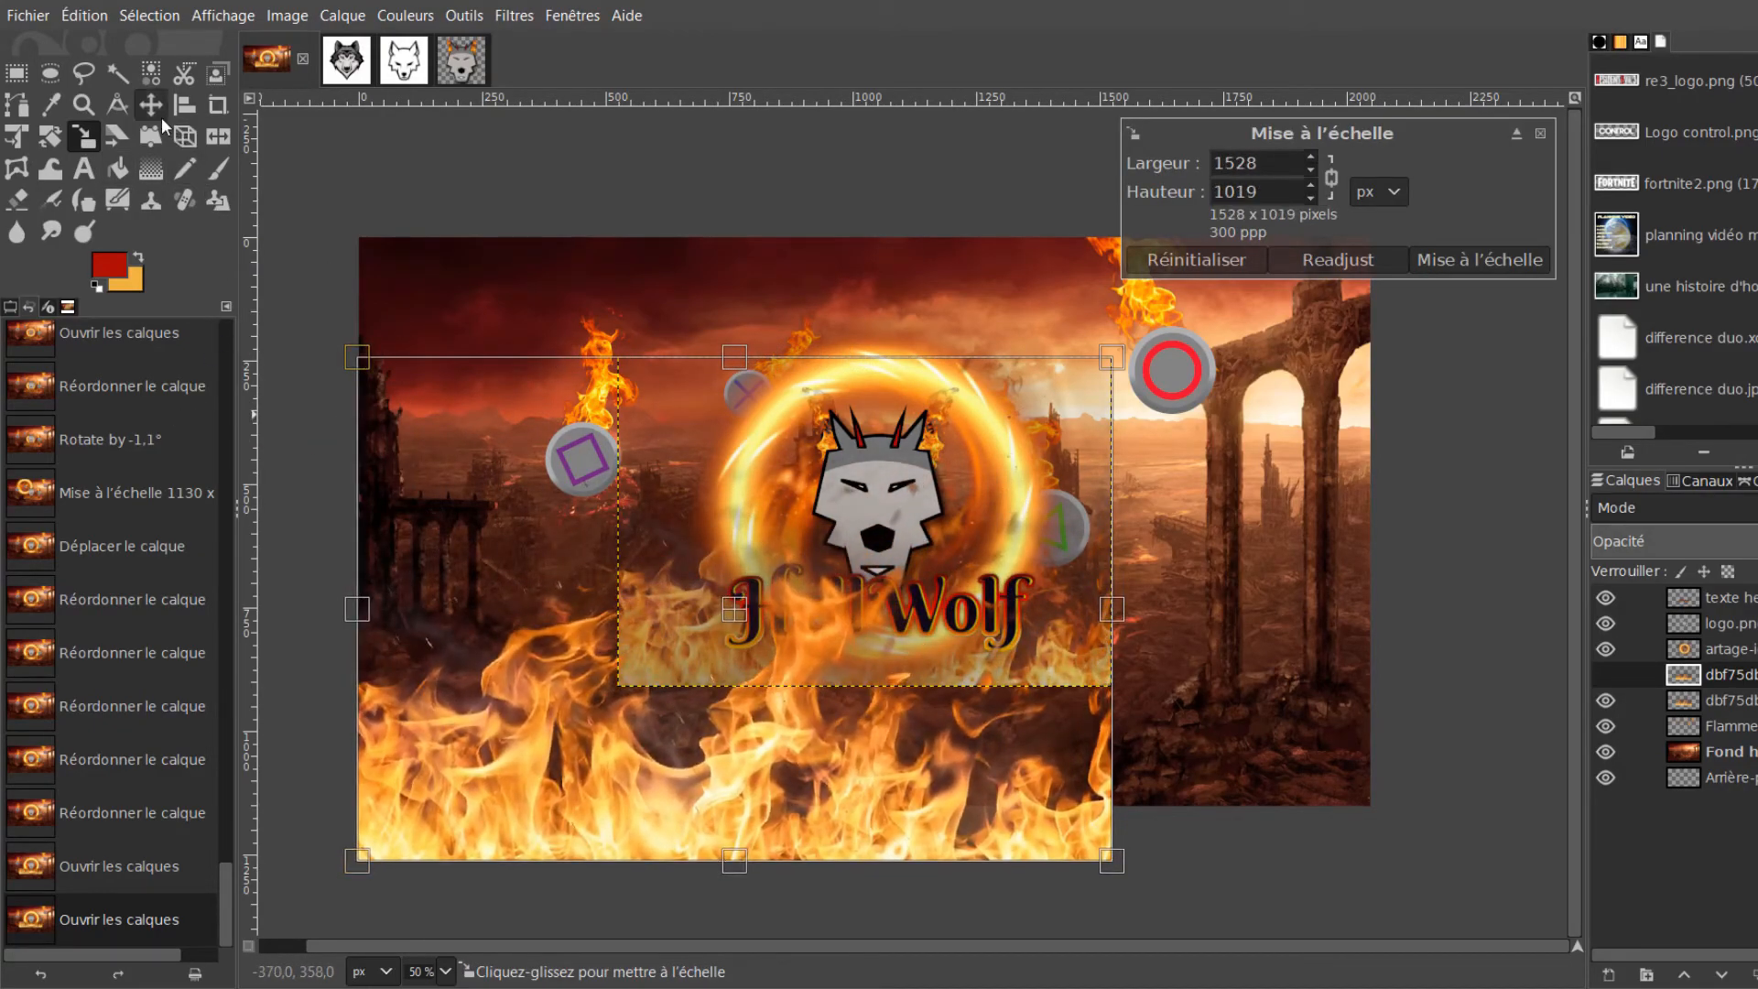
# Move the enlarged flames to the image's lower-left area and delete the other, small flames layer
pyautogui.click(150, 106)
pyautogui.moveTo(641, 759); pyautogui.dragTo(443, 743)
pyautogui.click(1009, 678)
pyautogui.press('Delete')
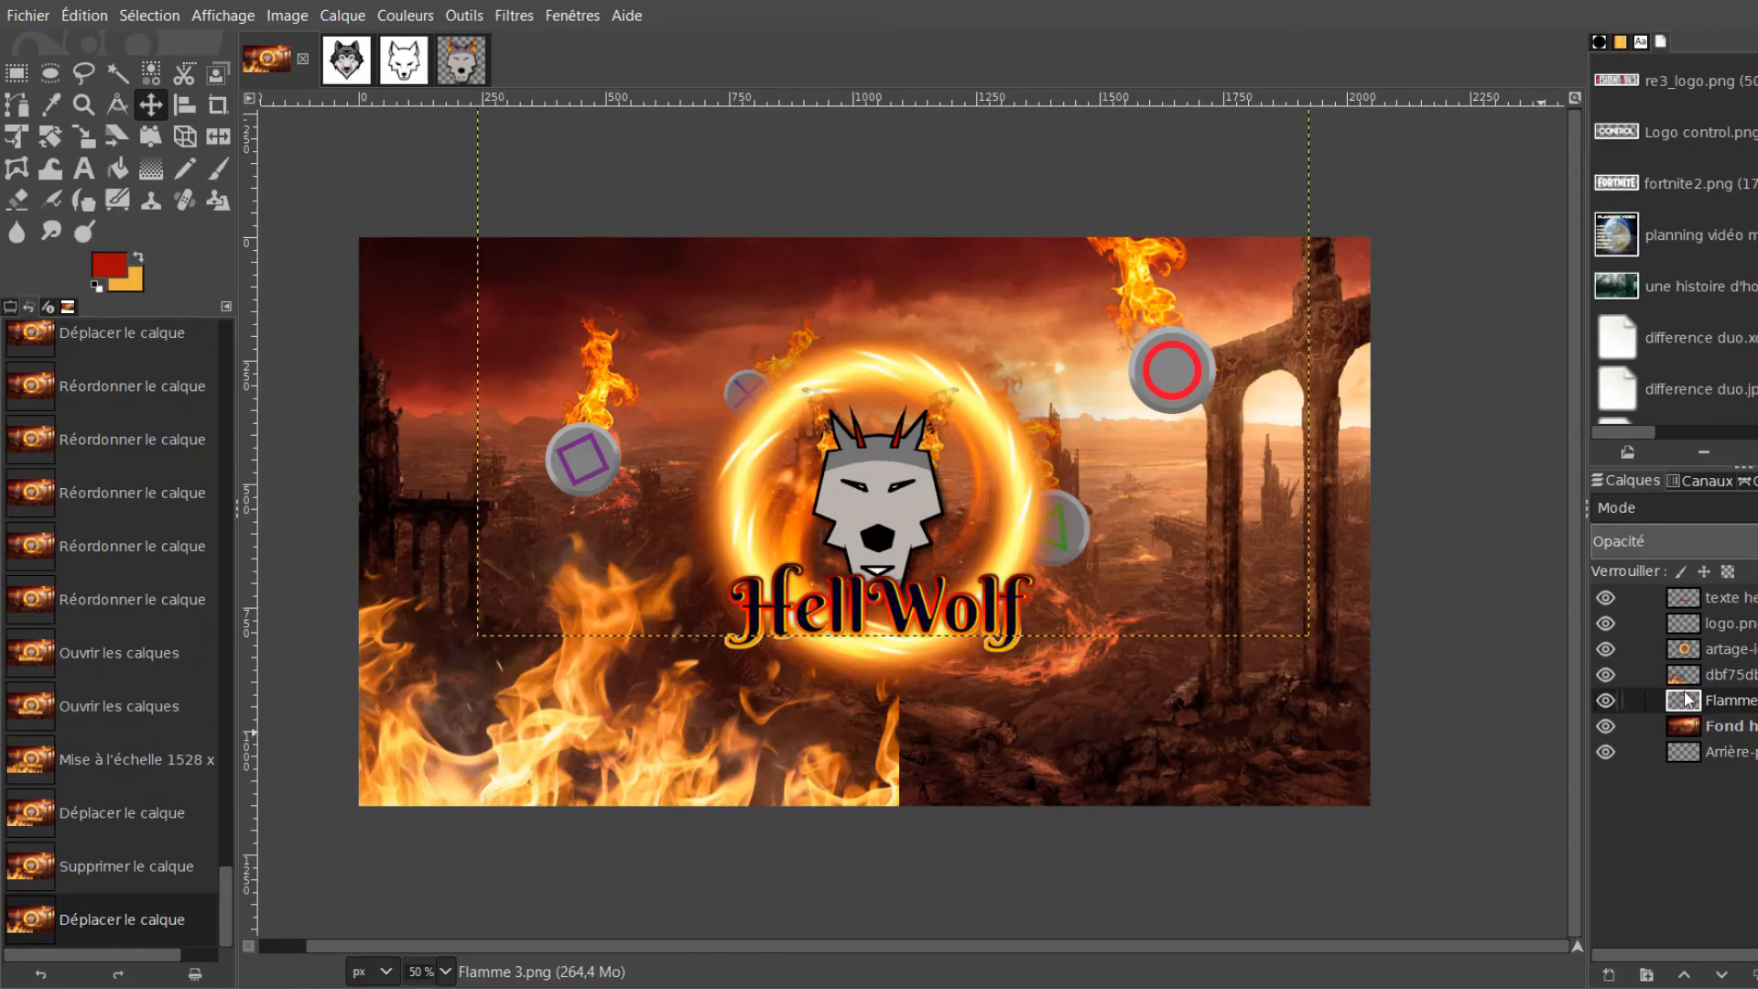
# Duplicate the enlarged flames layer and move the copy right to cover the rest of the image's bottom edge
pyautogui.click(1656, 679)
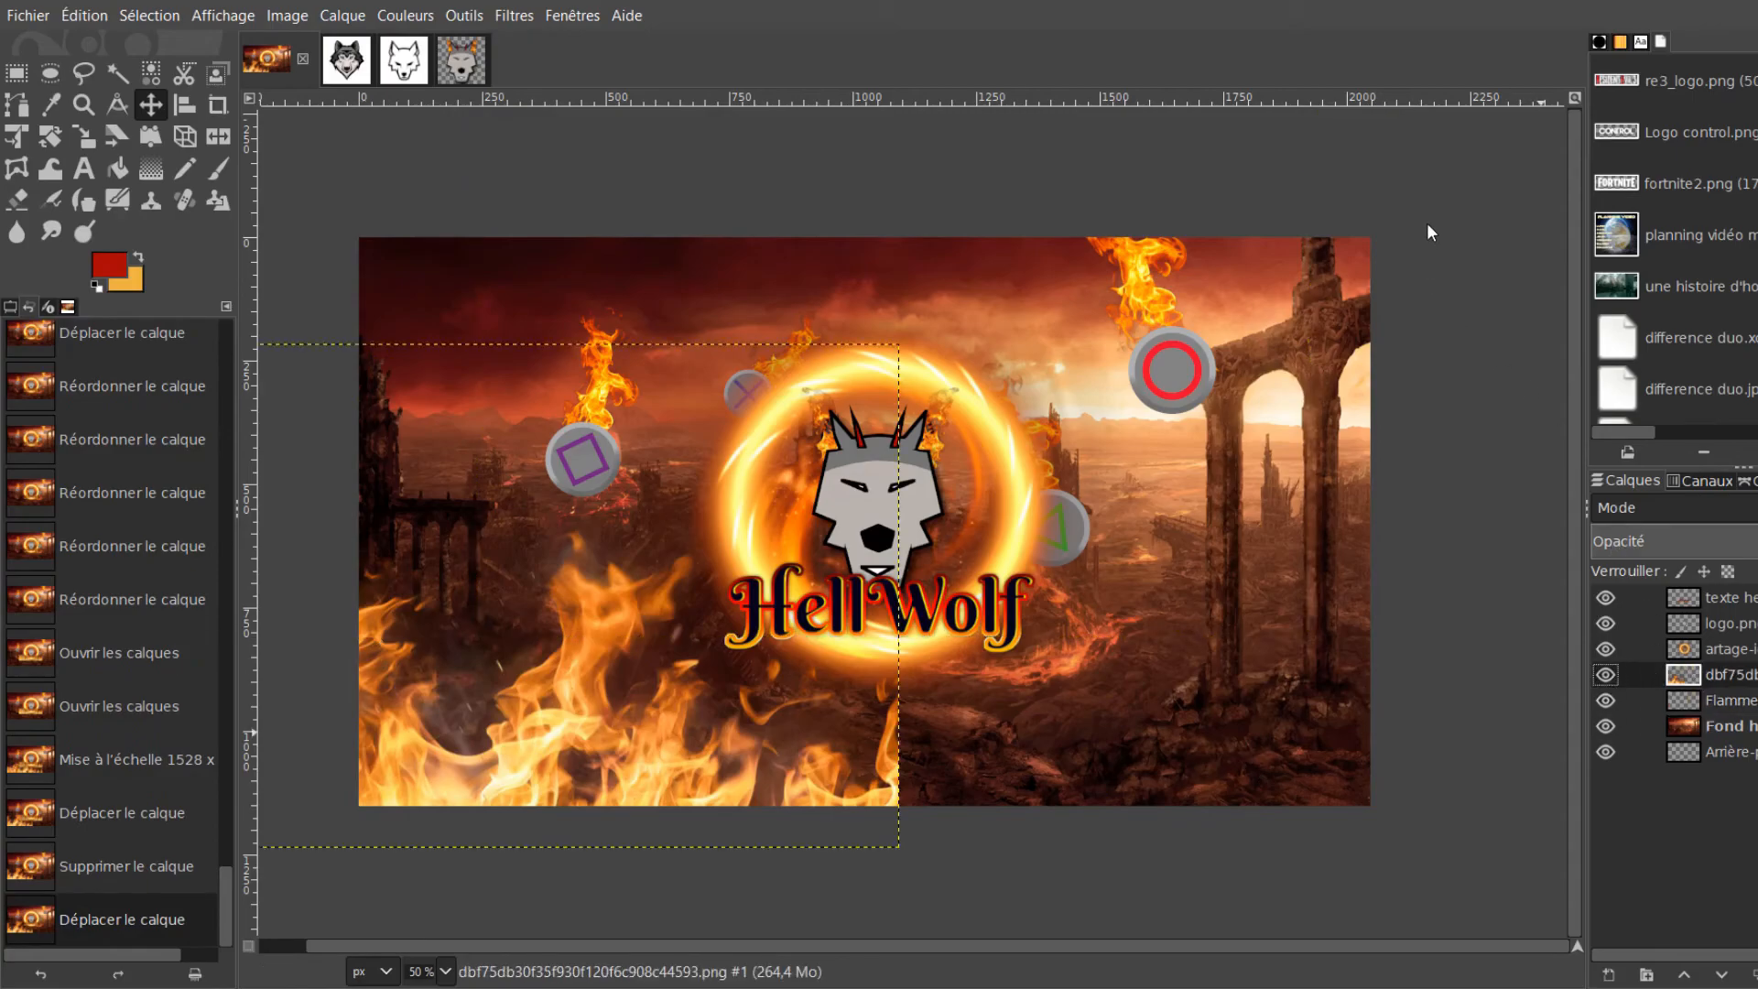
pyautogui.hotkey('shift', 'ctrl', 'd')
pyautogui.moveTo(485, 733); pyautogui.dragTo(1229, 744)
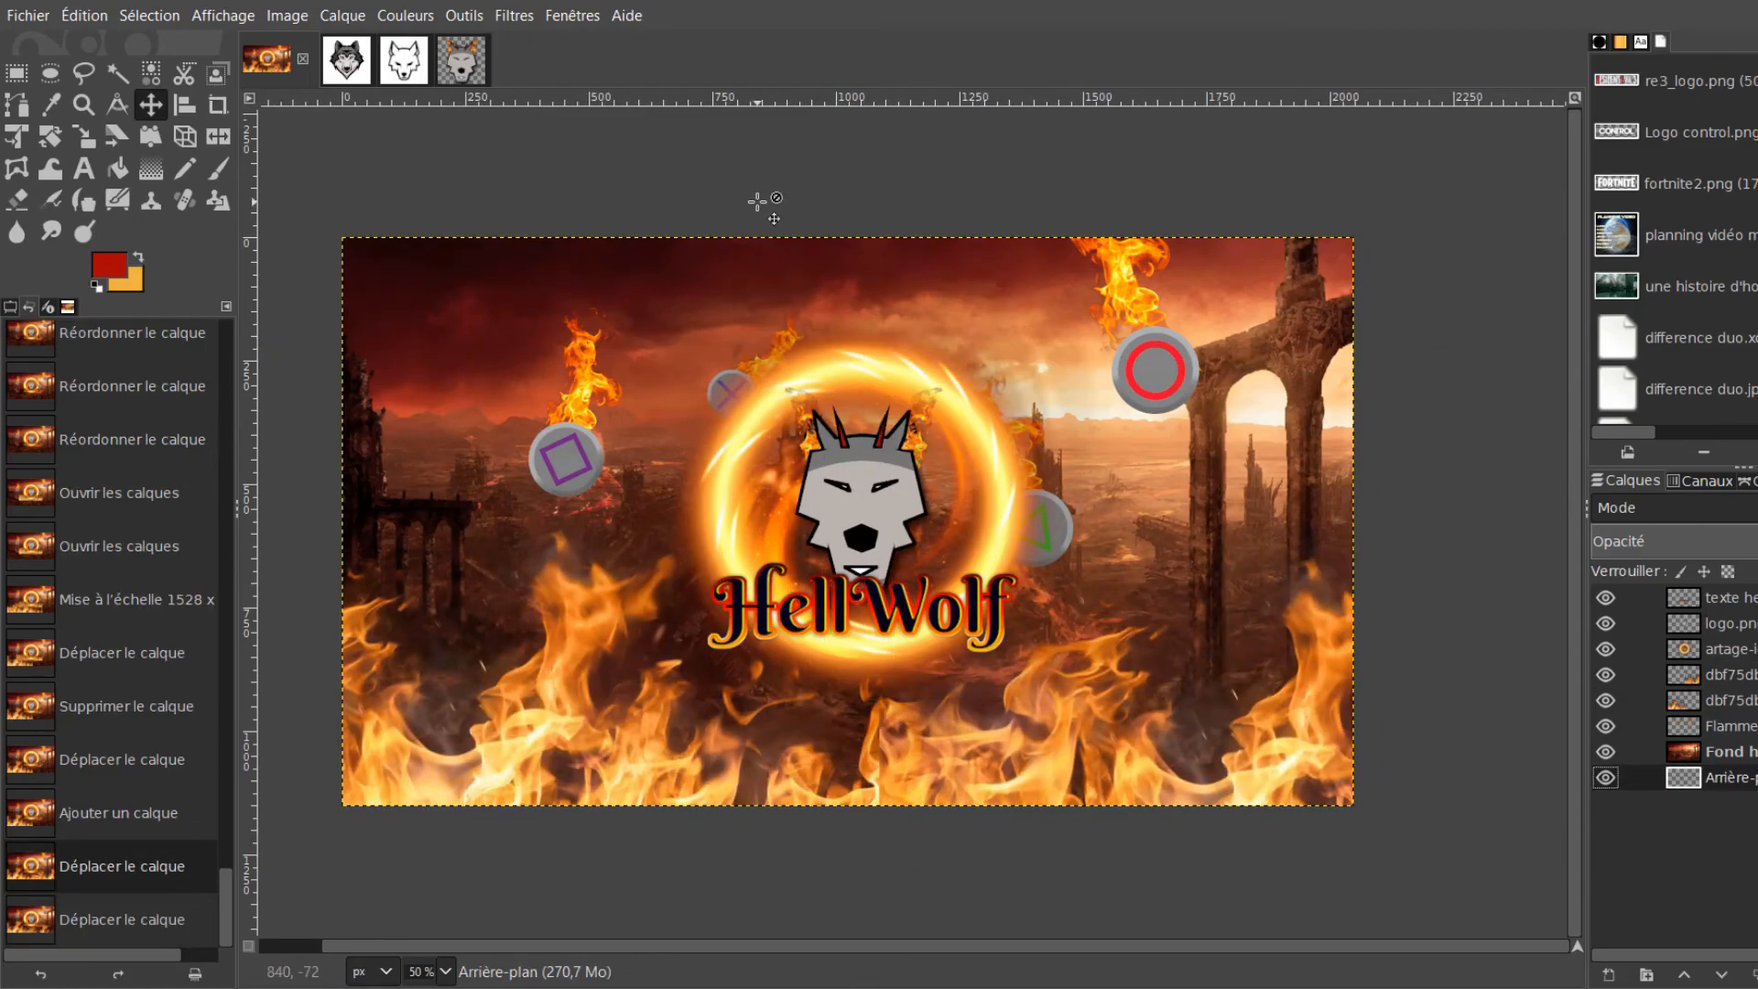